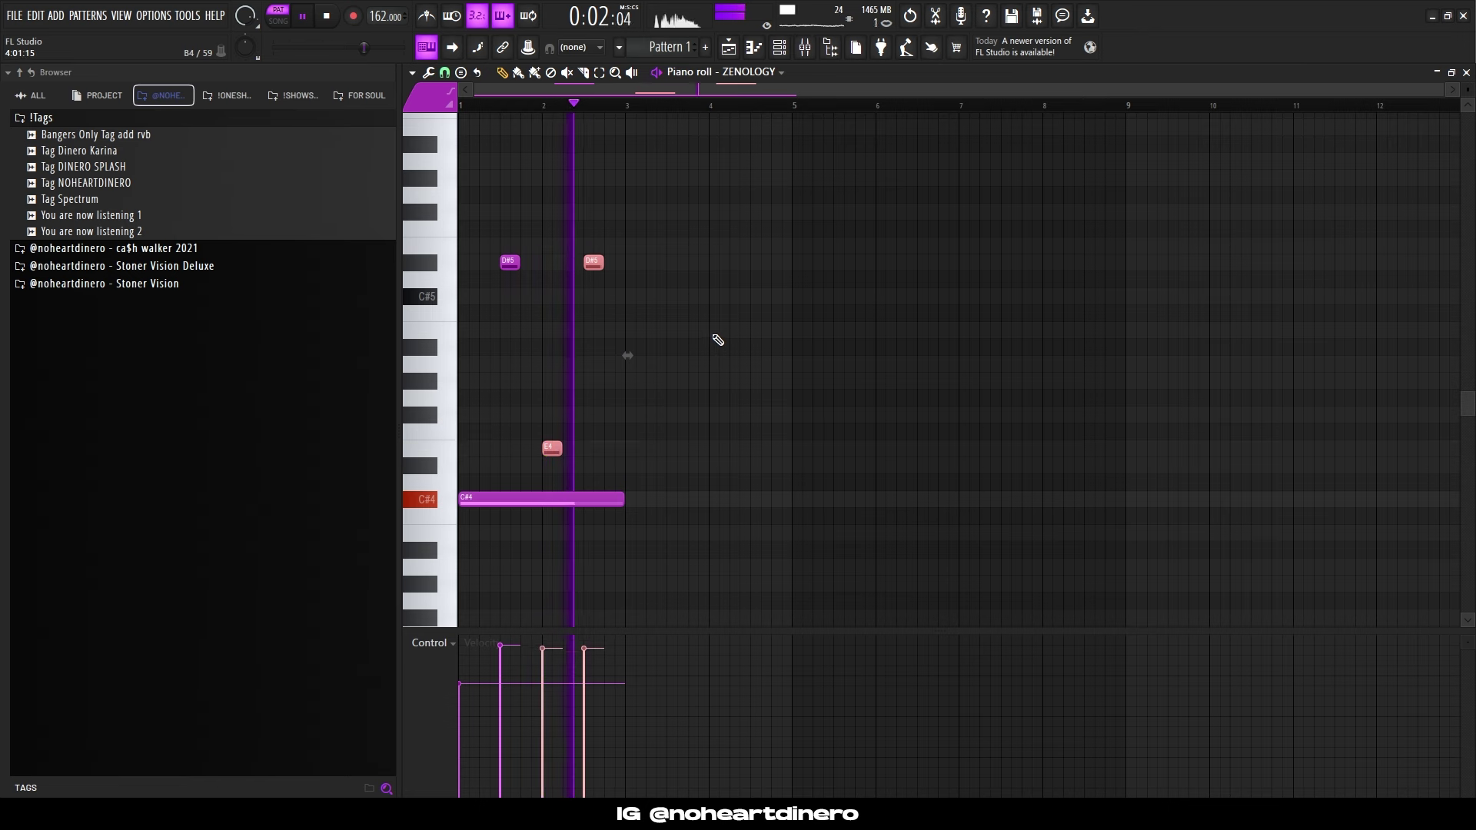
Duplicate the two-bar ZENOLOGY phrase into bars 3–4 and raise the copied D#5 notes to E5.
{"action": "scroll", "coordinate": [619, 500], "scroll_direction": "up", "scroll_amount": 2}
{"action": "left_click", "coordinate": [663, 503], "text": "ctrl"}
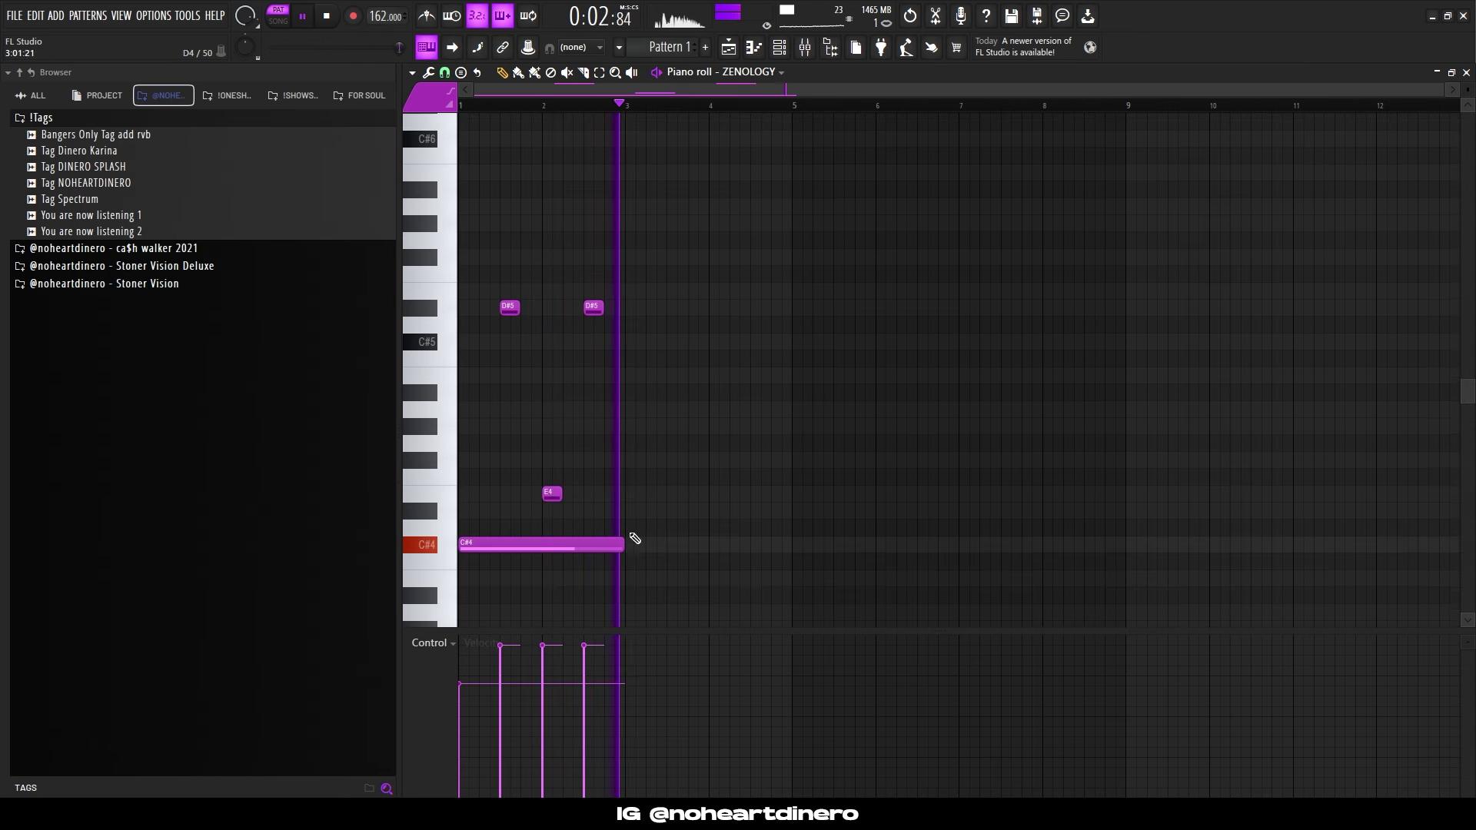
{"action": "key", "text": "ctrl+b"}
{"action": "key", "text": "space"}
{"action": "key", "text": "space"}
{"action": "left_click", "coordinate": [769, 390], "text": "ctrl"}
{"action": "left_click_drag", "start_coordinate": [779, 340], "coordinate": [673, 290]}
{"action": "right_click", "coordinate": [800, 391], "text": "ctrl"}
{"action": "scroll", "coordinate": [715, 382], "scroll_direction": "down", "scroll_amount": 1}
{"action": "scroll", "coordinate": [703, 380], "scroll_direction": "down", "scroll_amount": 1}
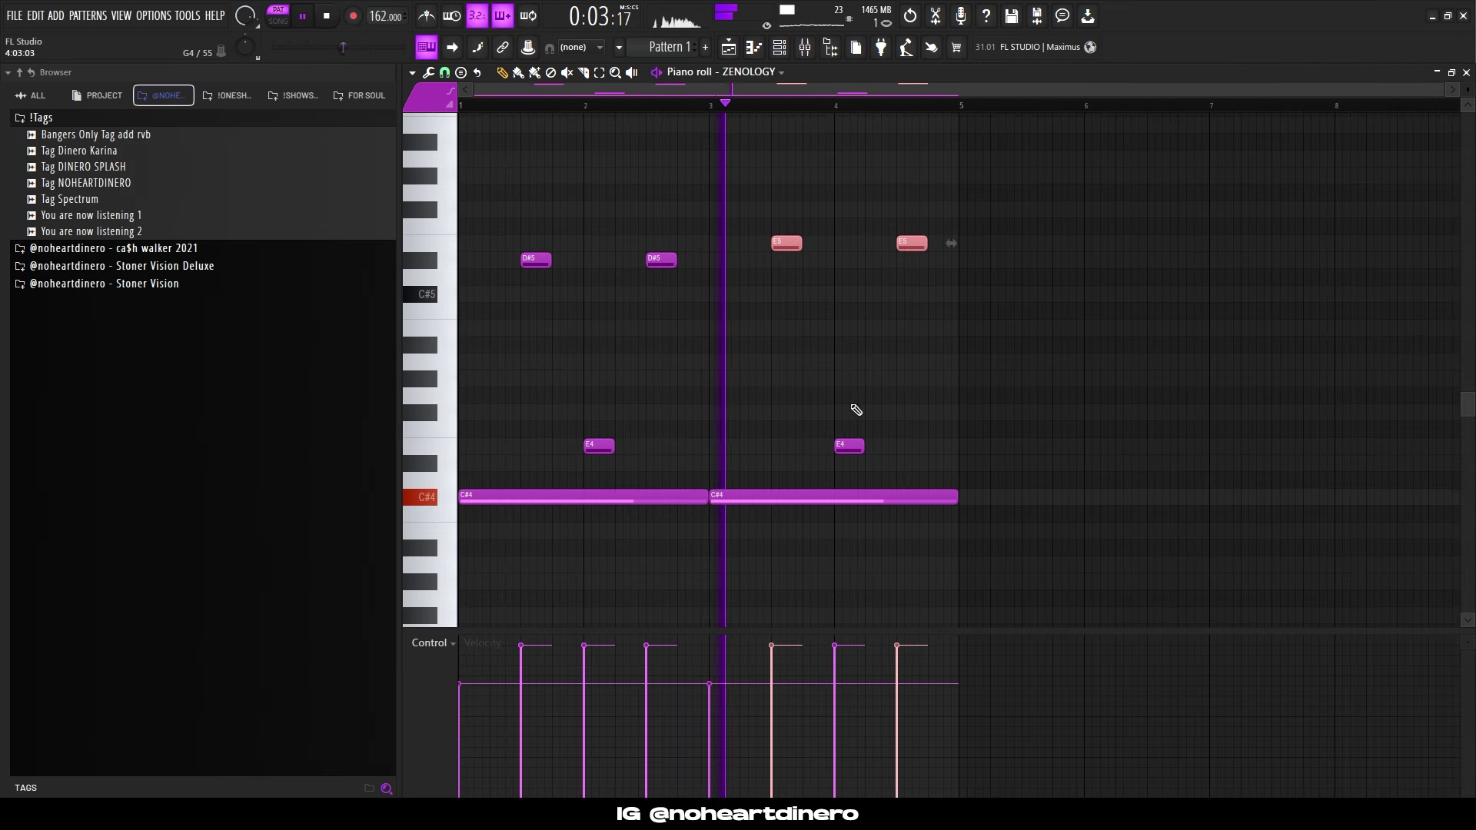
Duplicate the whole four-bar ZENOLOGY melody into bars 5–8.
{"action": "key", "text": "ctrl+b"}
{"action": "key", "text": "ctrl+z"}
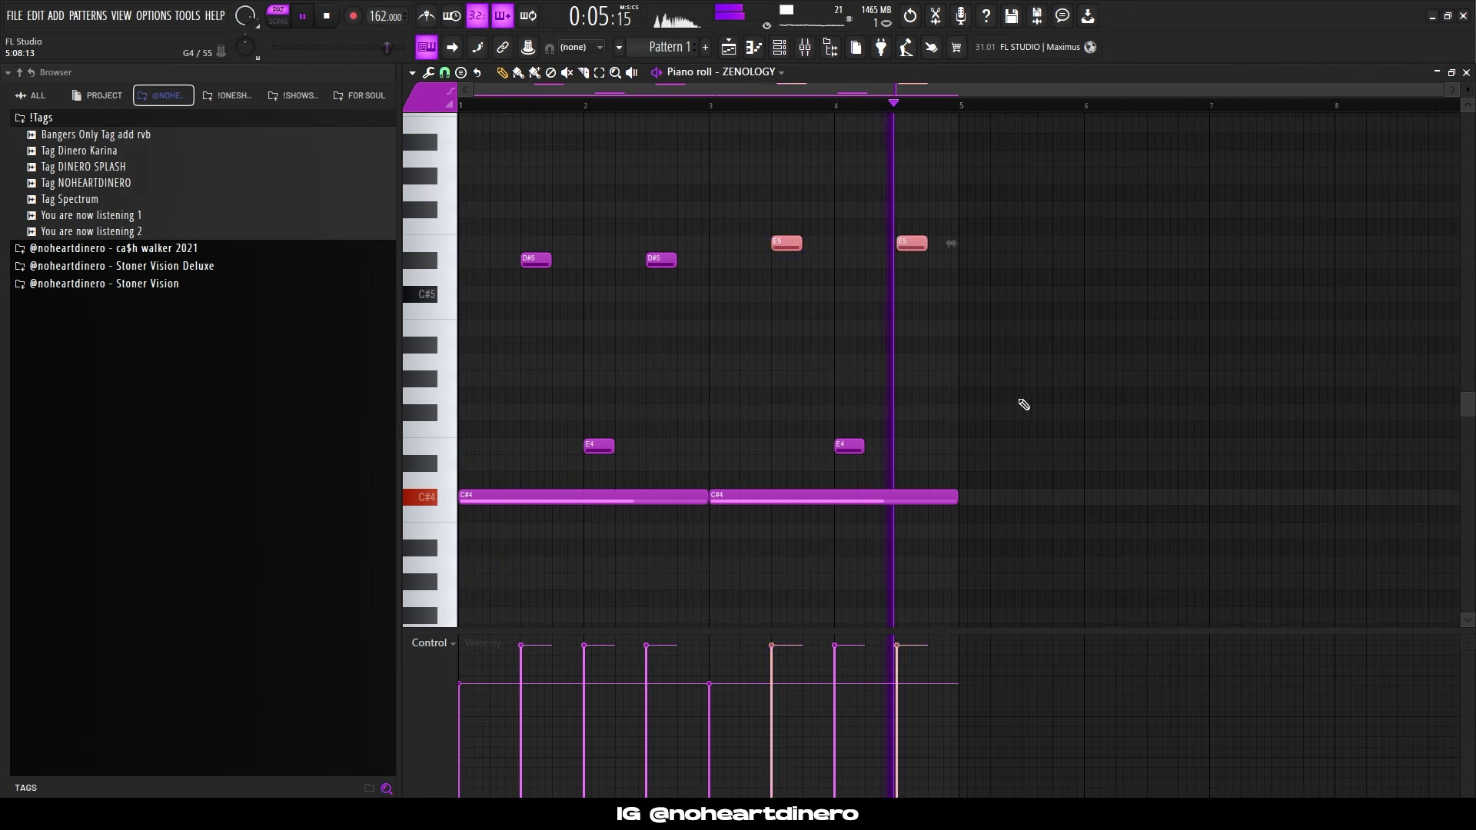
{"action": "left_click", "coordinate": [1022, 401], "text": "ctrl"}
{"action": "key", "text": "ctrl+b"}
{"action": "scroll", "coordinate": [832, 388], "scroll_direction": "down", "scroll_amount": 1}
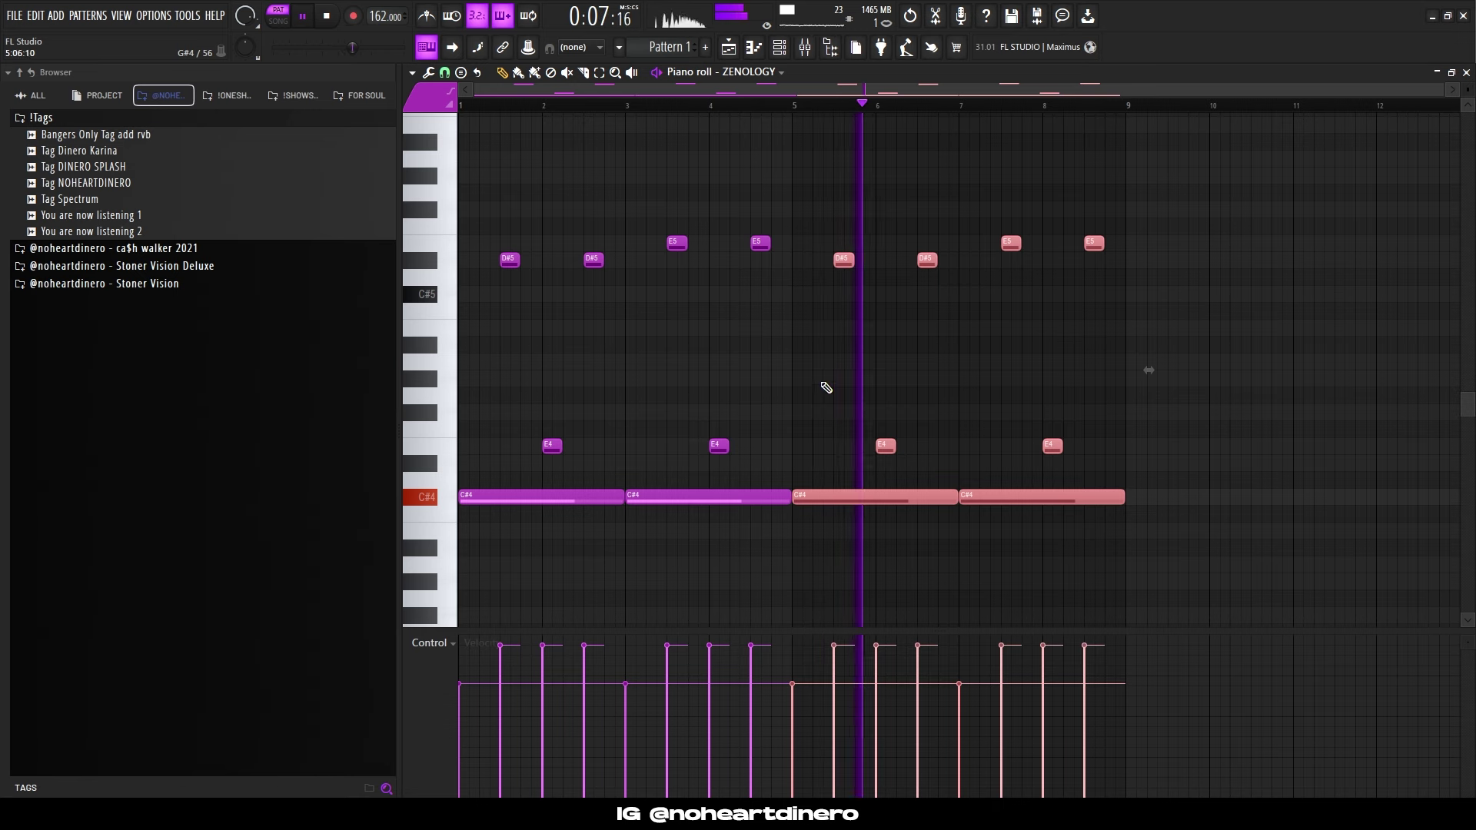
{"action": "left_click", "coordinate": [830, 377], "text": "ctrl"}
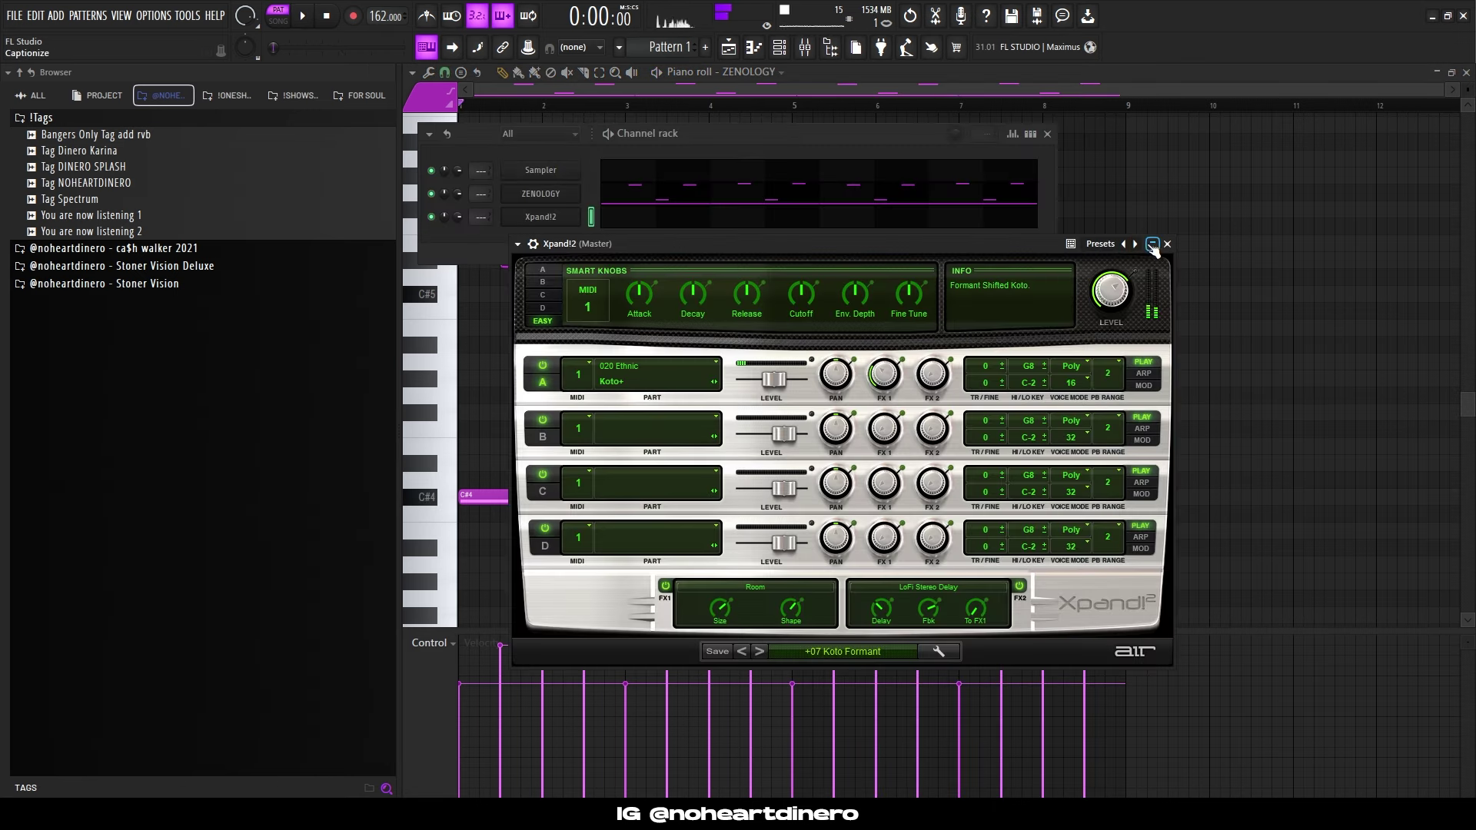
Close the Xpand!2 window, open its piano roll, and add a two-bar C#4 at bar 1 and a D#5 halfway through bar 1.
{"action": "left_click", "coordinate": [1168, 244]}
{"action": "left_click", "coordinate": [637, 223]}
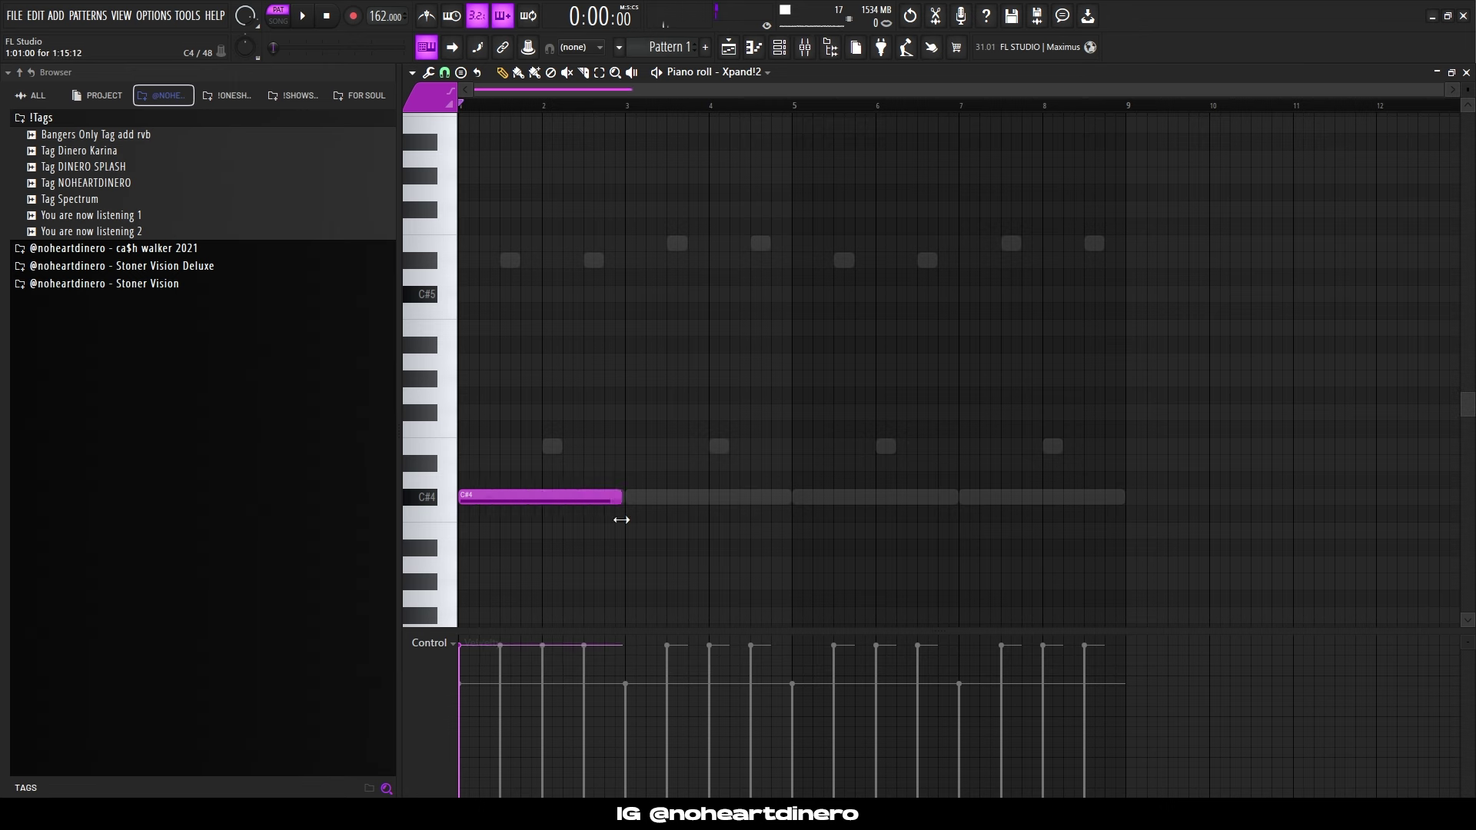
{"action": "left_click", "coordinate": [501, 259]}
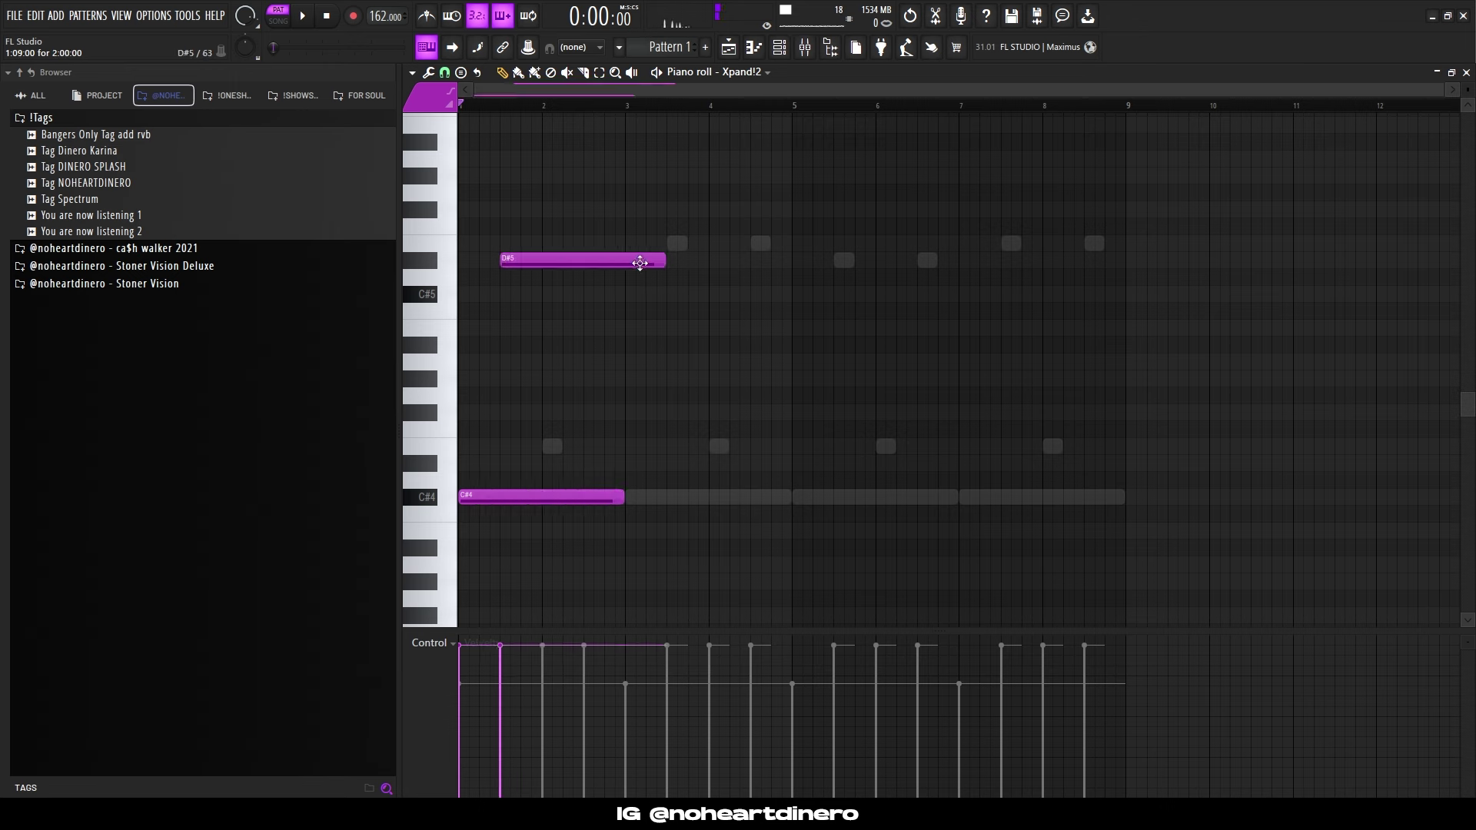
{"action": "key", "text": "ctrl+b"}
{"action": "left_click_drag", "start_coordinate": [718, 290], "coordinate": [526, 244]}
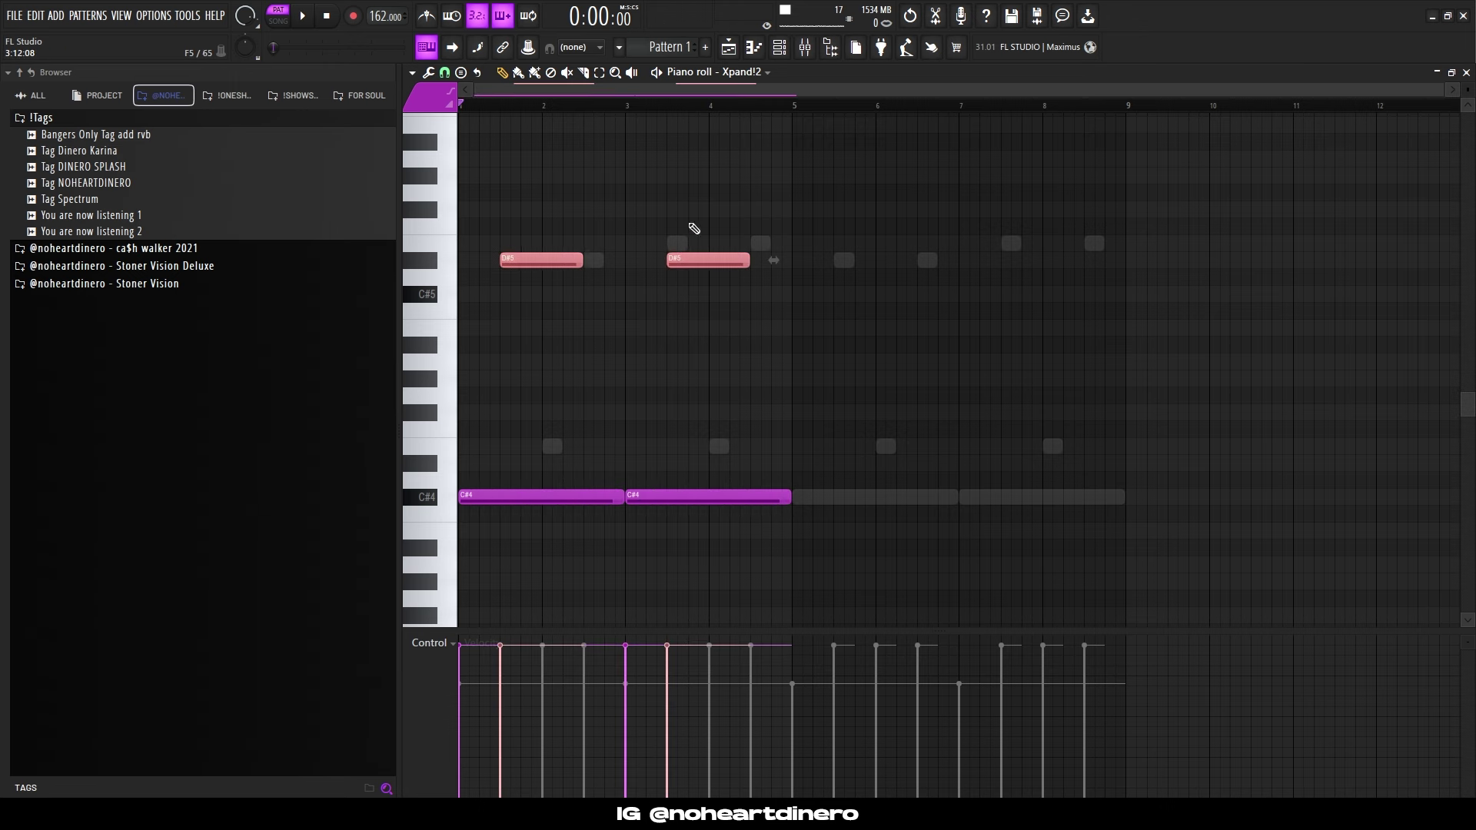
{"action": "key", "text": "ctrl+z"}
Add a half-bar D#5 filling the second half of bar 2 and a one-bar E4 starting at bar 2.
{"action": "left_click_drag", "start_coordinate": [607, 338], "coordinate": [519, 208]}
{"action": "key", "text": "ctrl+b"}
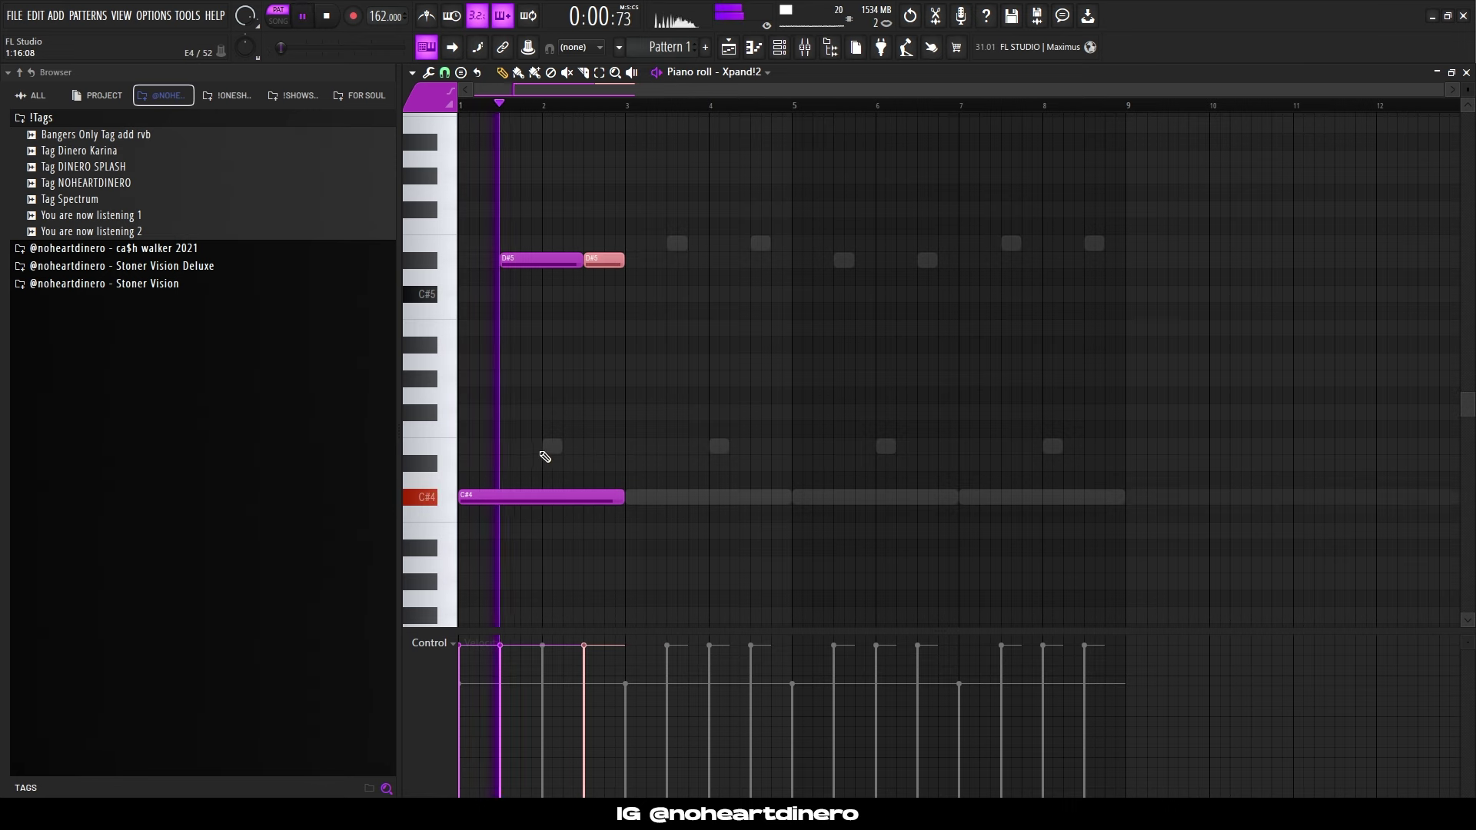
{"action": "left_click", "coordinate": [545, 446]}
{"action": "left_click_drag", "start_coordinate": [584, 446], "coordinate": [624, 447]}
{"action": "key", "text": "space"}
{"action": "key", "text": "space"}
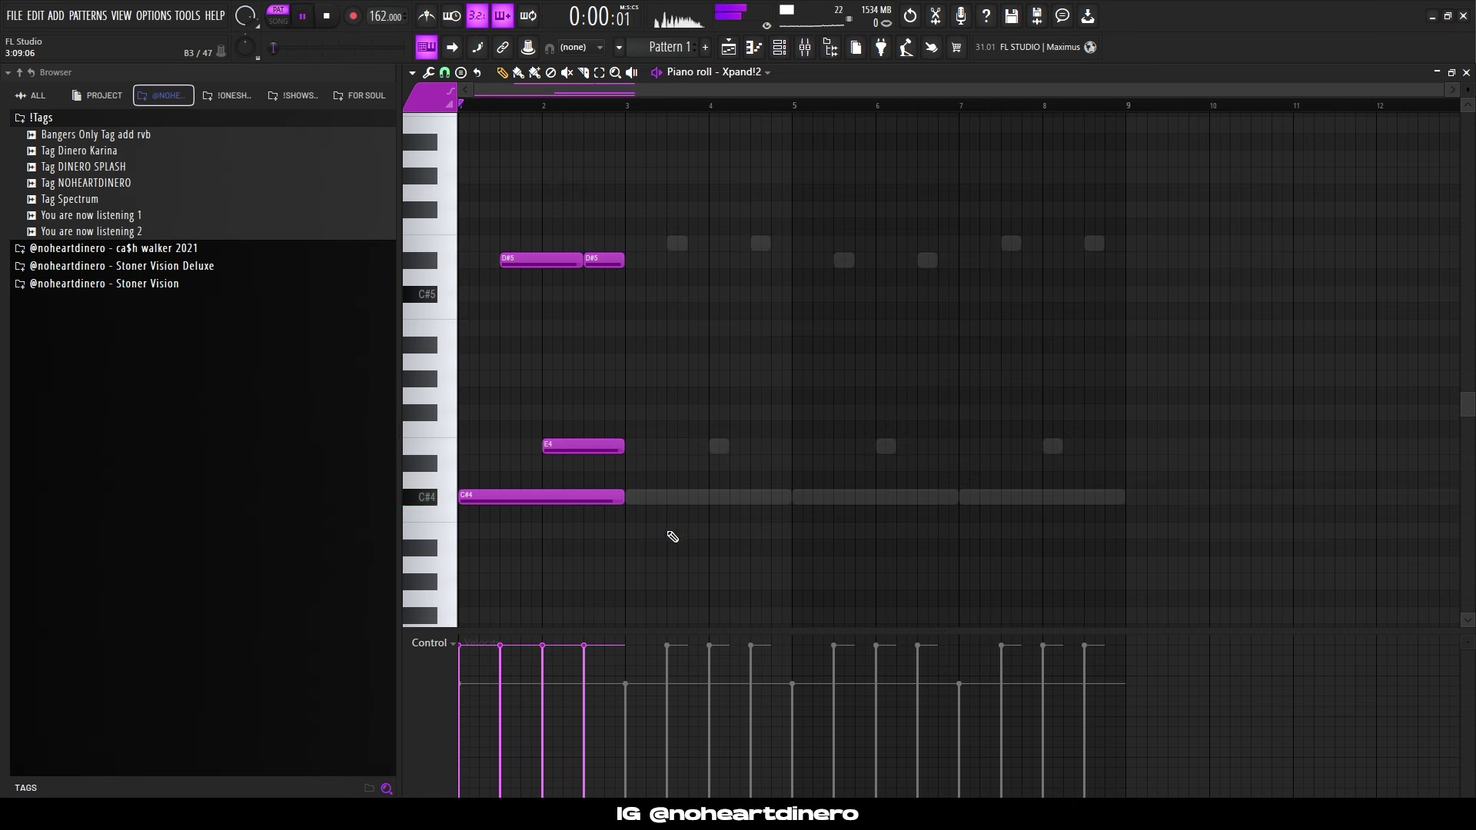
Duplicate the two-bar Xpand!2 phrase into bars 3–4 and raise only the copied D#5 notes to E5.
{"action": "left_click_drag", "start_coordinate": [672, 534], "coordinate": [449, 249]}
{"action": "key", "text": "ctrl+b"}
{"action": "key", "text": "space"}
{"action": "left_click", "coordinate": [707, 372], "text": "ctrl"}
{"action": "left_click_drag", "start_coordinate": [800, 285], "coordinate": [690, 242]}
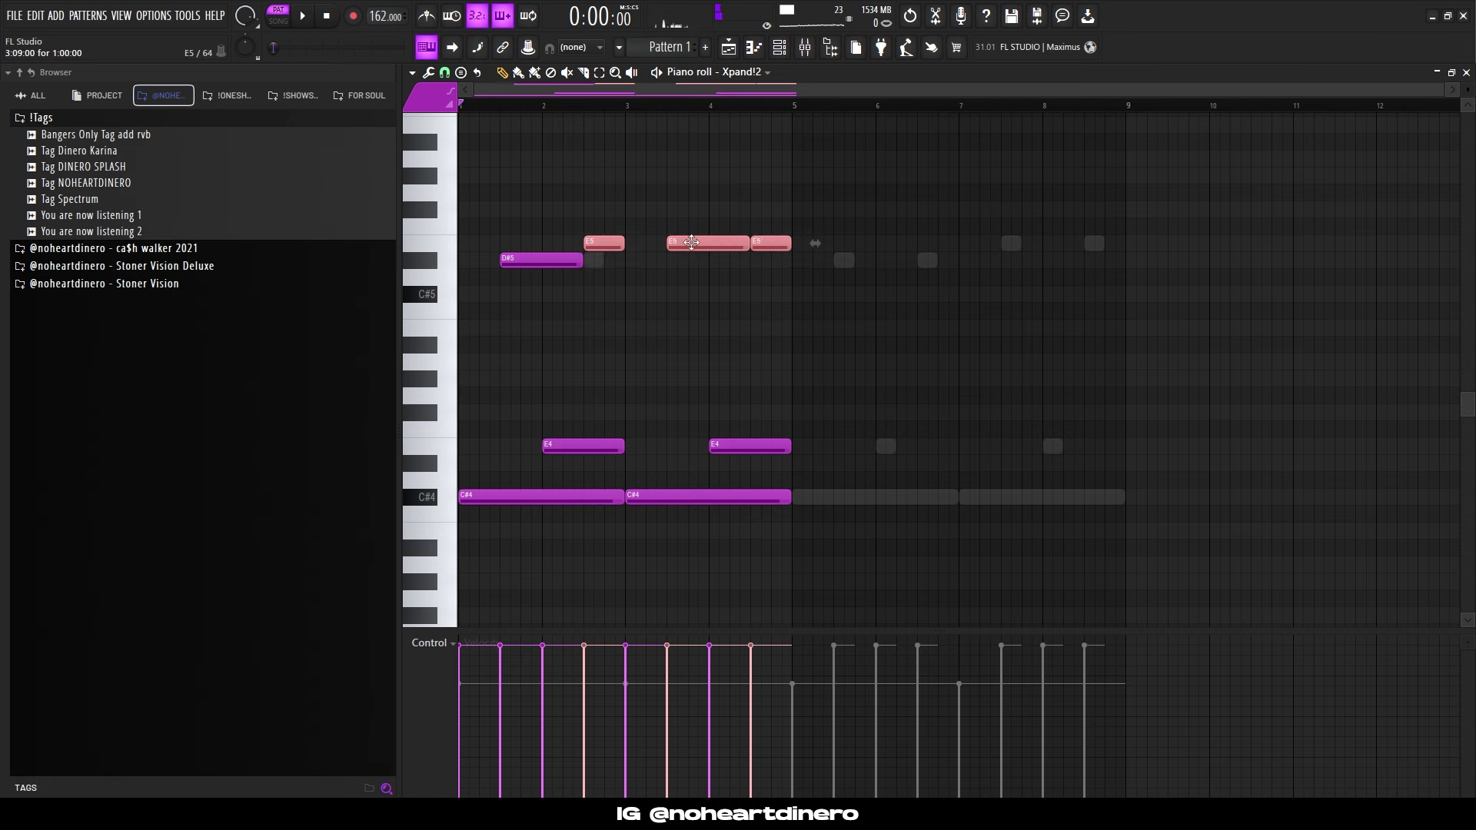
{"action": "key", "text": "ctrl+z"}
{"action": "left_click_drag", "start_coordinate": [799, 319], "coordinate": [707, 237]}
{"action": "left_click_drag", "start_coordinate": [706, 258], "coordinate": [704, 238]}
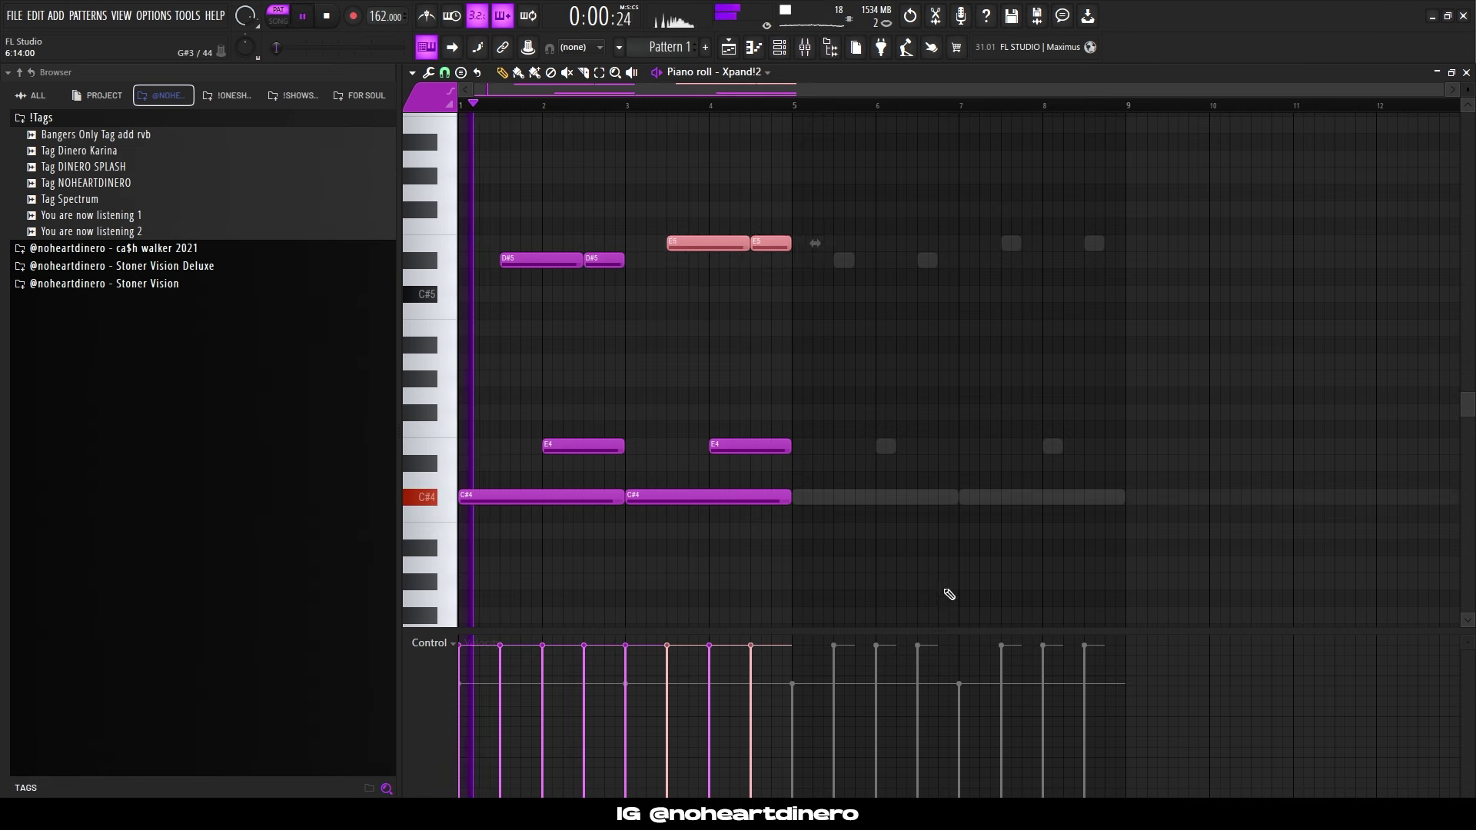
Slightly randomize the pan and velocity levels of all the Xpand!2 notes with the randomizer.
{"action": "key", "text": "ctrl+a"}
{"action": "key", "text": "alt+r"}
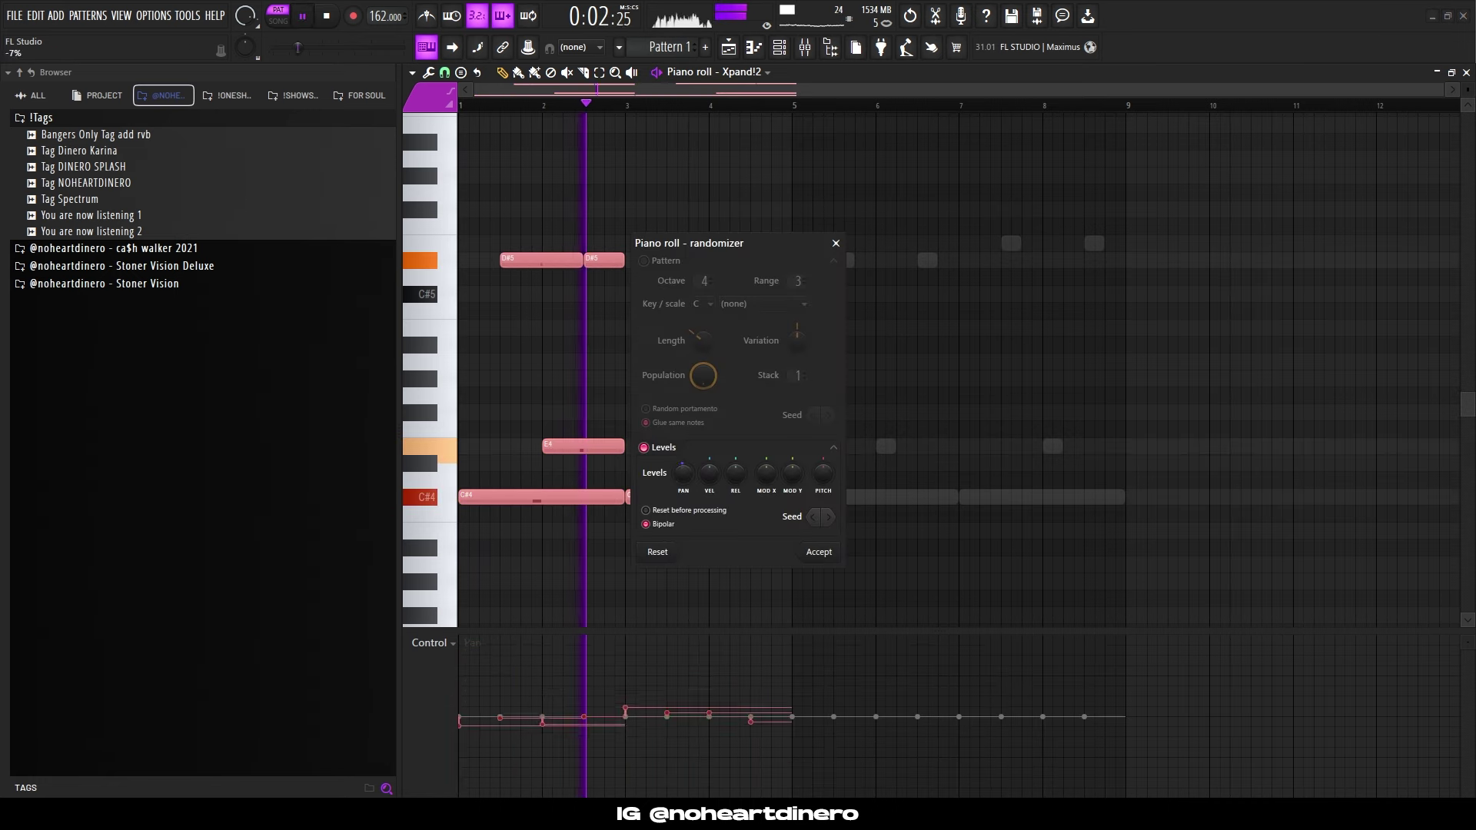
{"action": "left_click_drag", "start_coordinate": [684, 473], "coordinate": [684, 466]}
{"action": "left_click_drag", "start_coordinate": [710, 473], "coordinate": [710, 482]}
{"action": "left_click", "coordinate": [819, 552]}
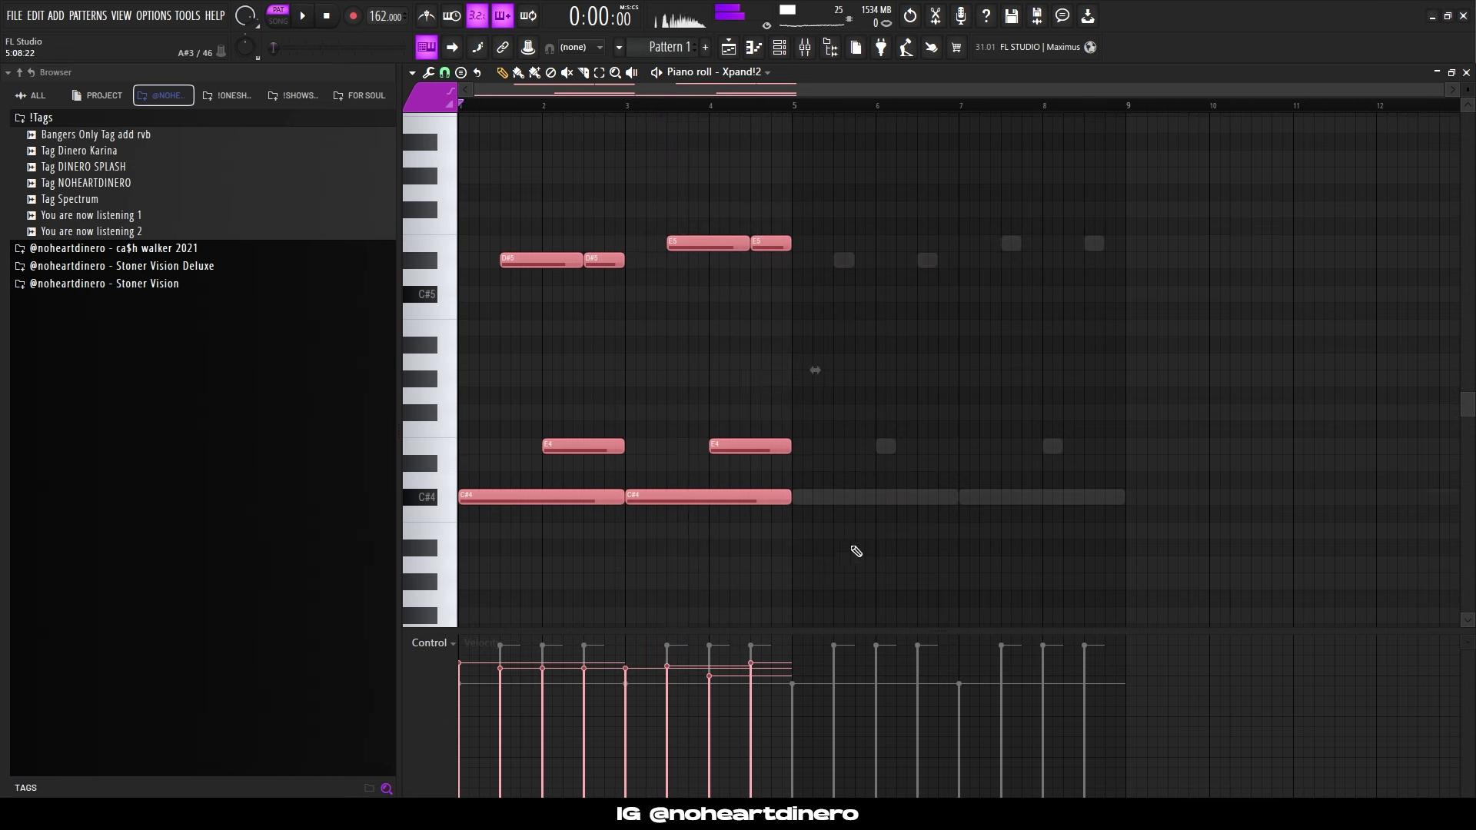
Compress the four-bar Xpand!2 phrase to two bars and repeat it to fill bars 1–8.
{"action": "key", "text": "space"}
{"action": "left_click_drag", "start_coordinate": [814, 373], "coordinate": [647, 372]}
{"action": "key", "text": "ctrl+b"}
{"action": "key", "text": "space"}
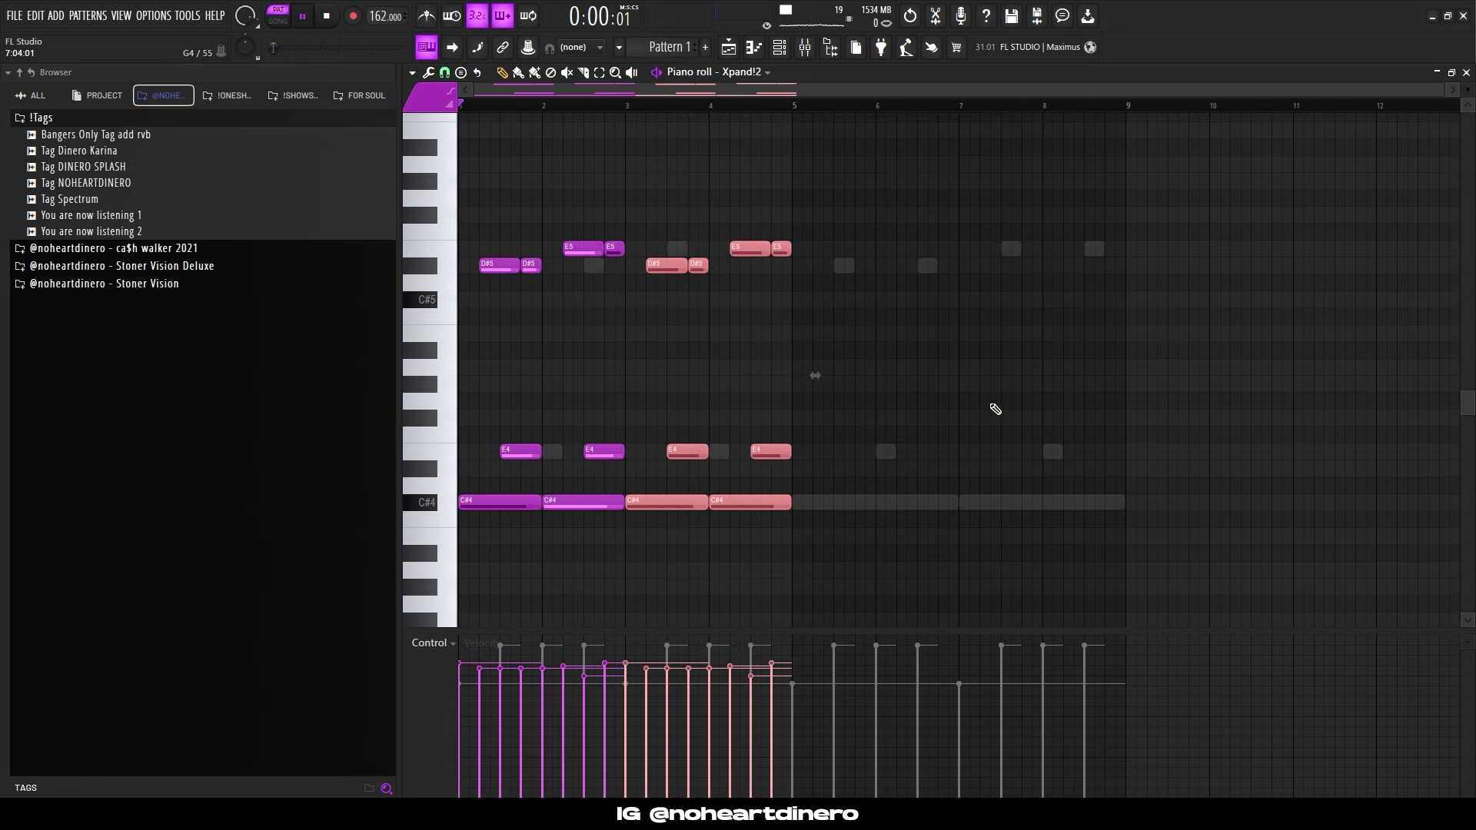
{"action": "key", "text": "ctrl+d"}
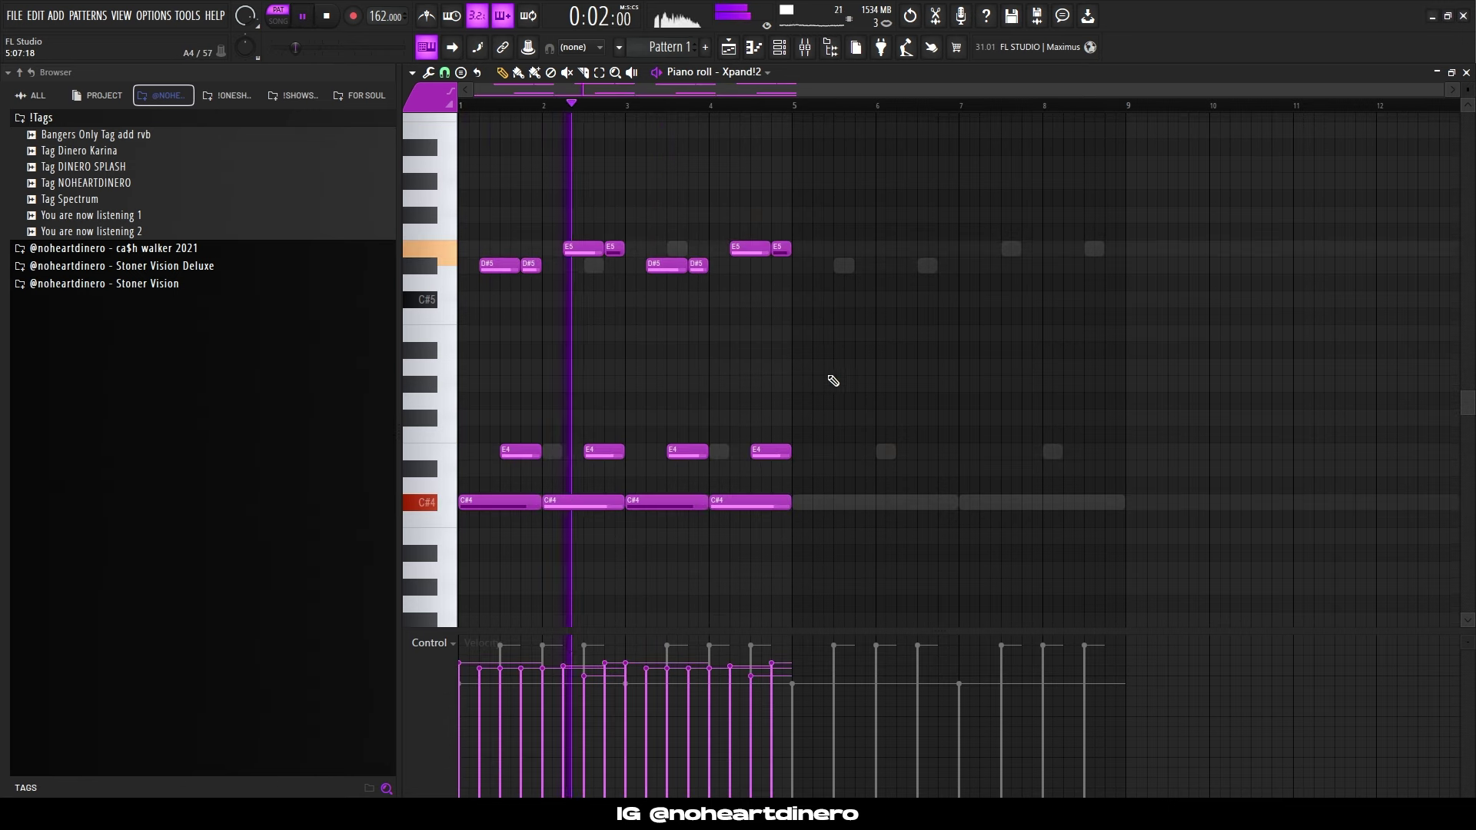
{"action": "key", "text": "ctrl+b"}
{"action": "key", "text": "ctrl+d"}
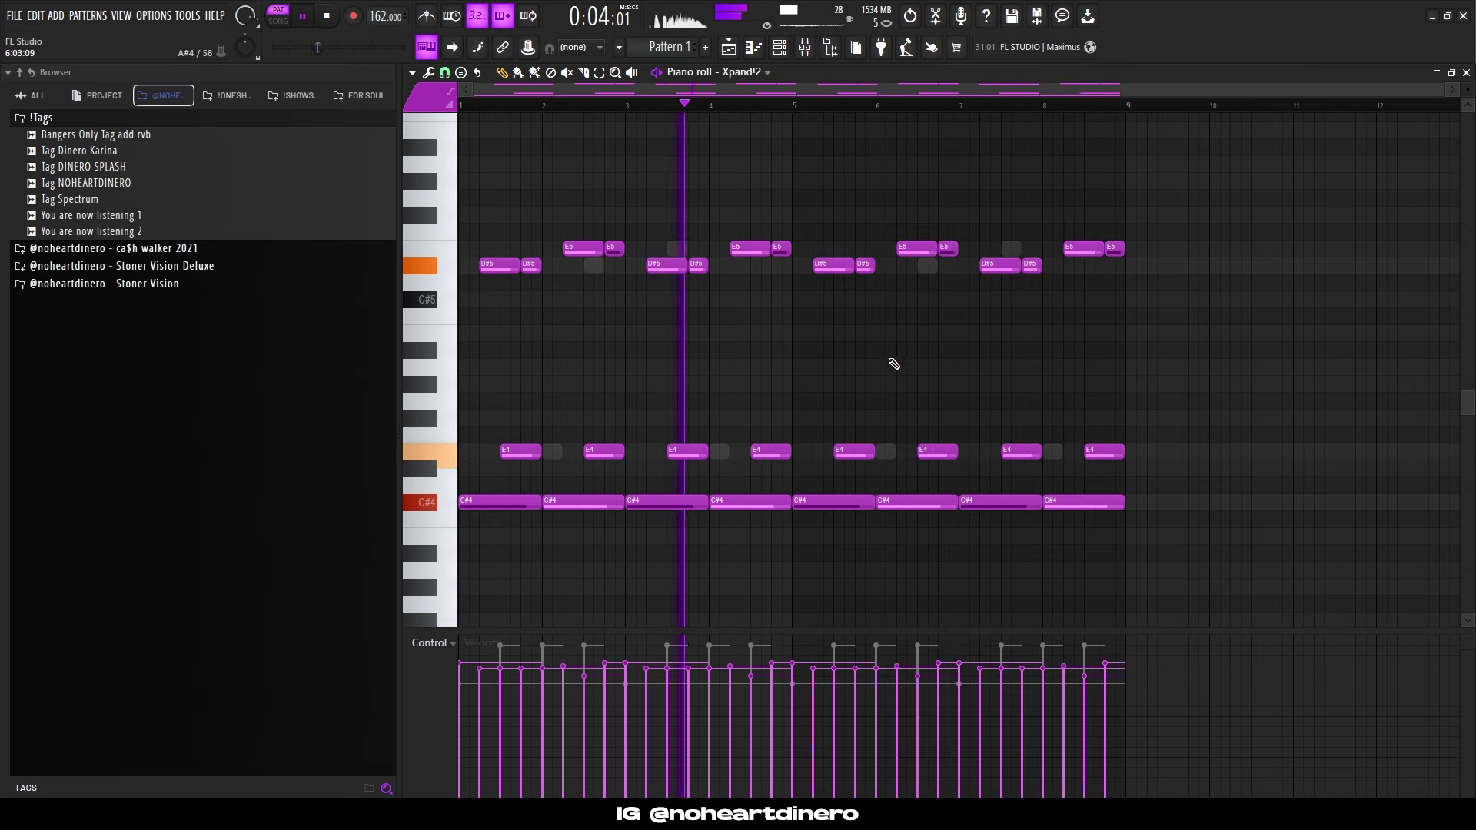
Switch the Xpand!2 instrument to the +08 Harpoto preset and close its window.
{"action": "key", "text": "F6"}
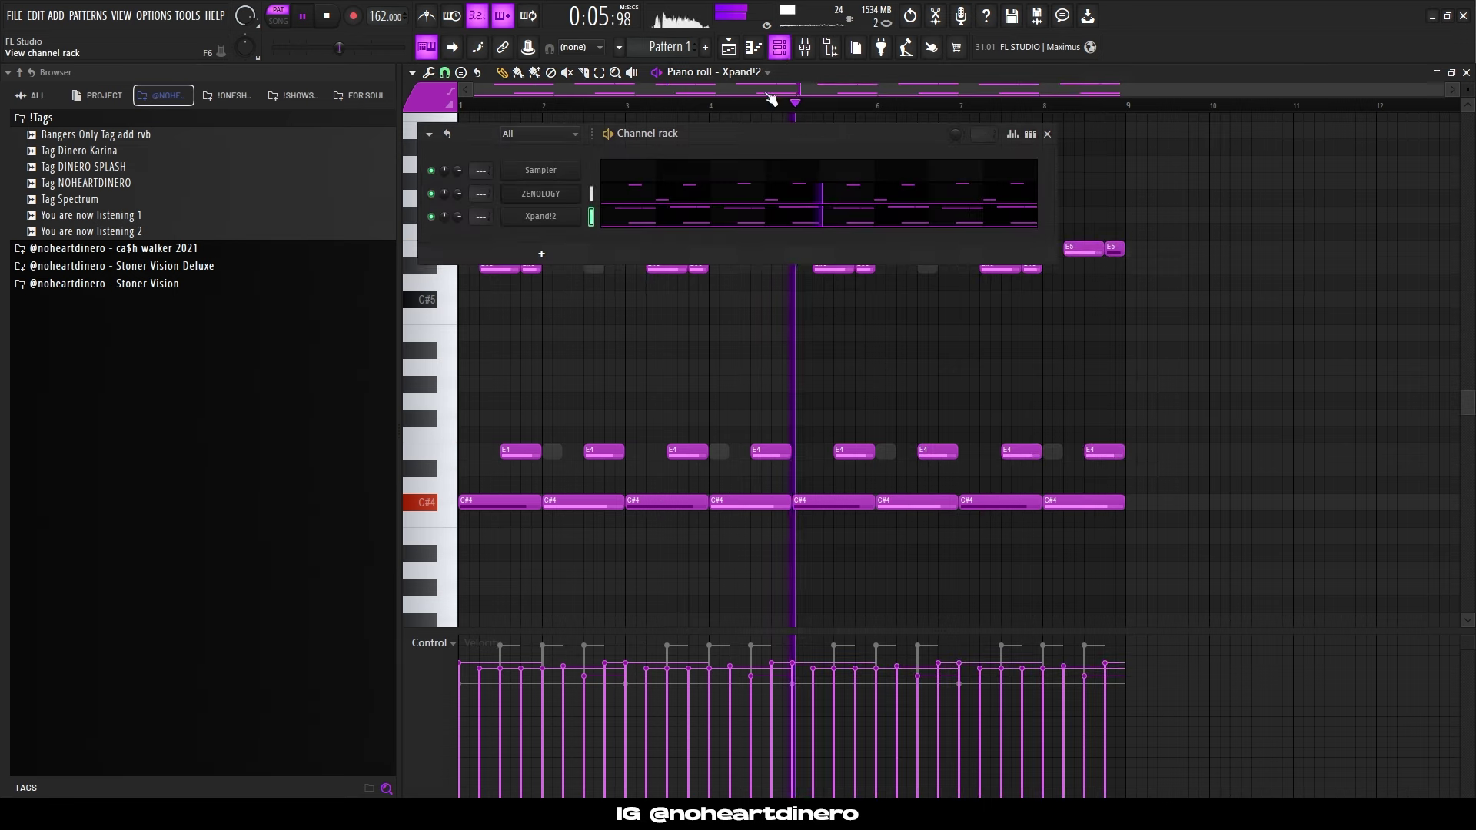
{"action": "left_click", "coordinate": [540, 217]}
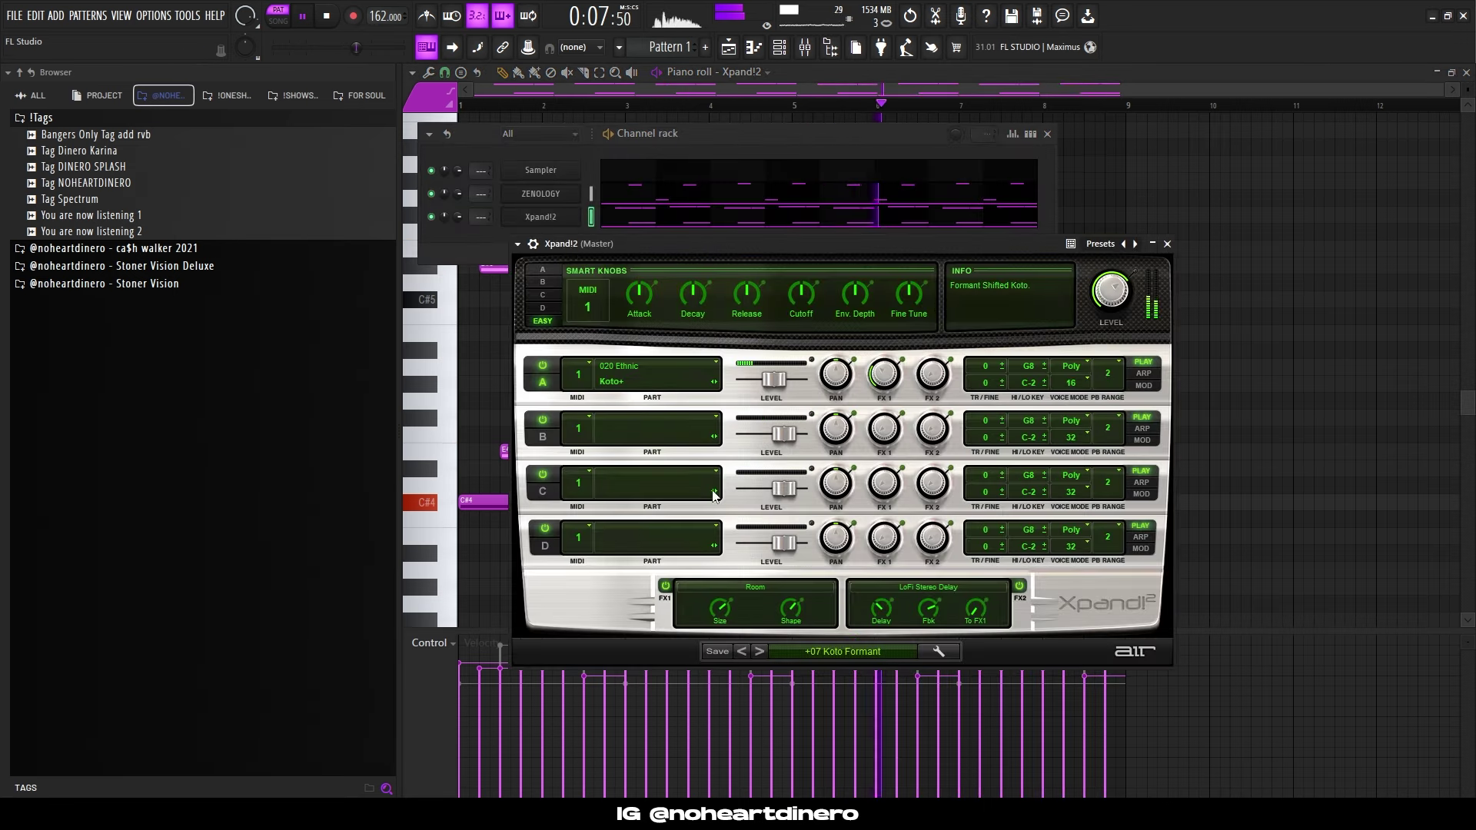
{"action": "left_click", "coordinate": [760, 651]}
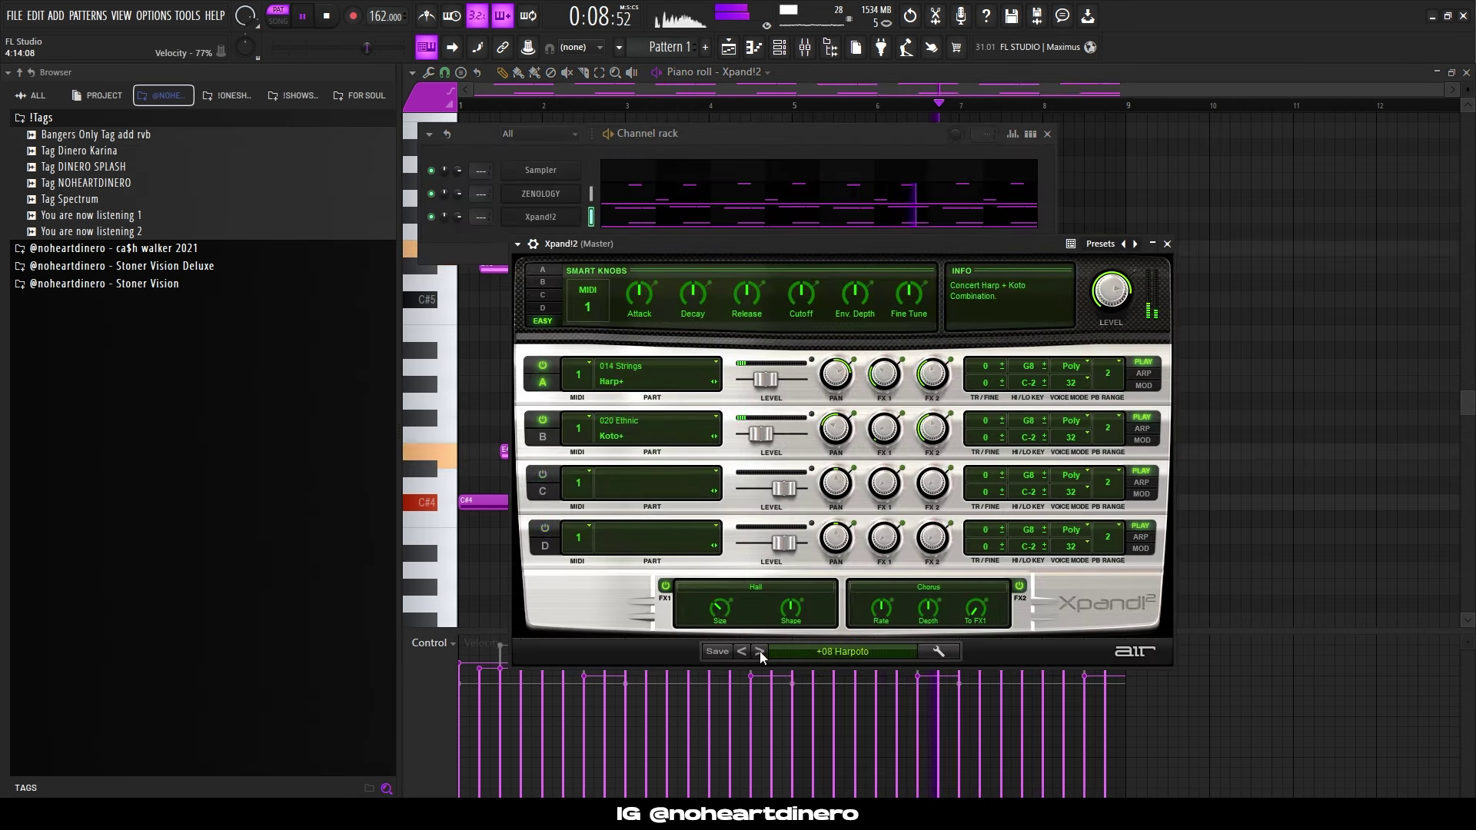
{"action": "left_click", "coordinate": [1166, 245]}
In the ZENOLOGY piano roll, lower the velocities of the upper notes and the E4 notes, and finally those of all notes slightly.
{"action": "left_click", "coordinate": [669, 196]}
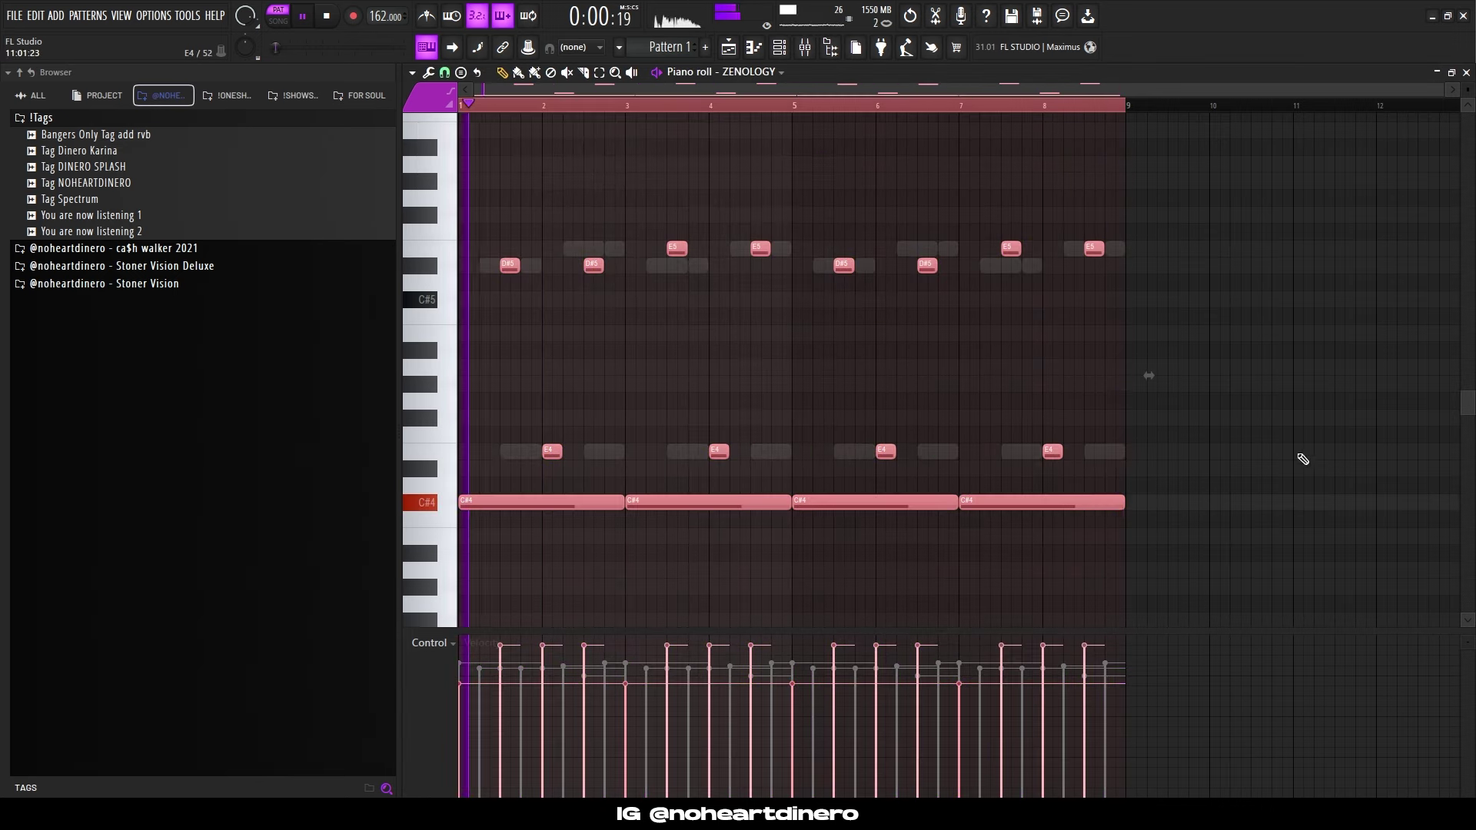
{"action": "left_click_drag", "start_coordinate": [1205, 459], "coordinate": [471, 138]}
{"action": "left_click_drag", "start_coordinate": [1301, 324], "coordinate": [475, 123]}
{"action": "scroll", "coordinate": [1062, 358], "scroll_direction": "down", "scroll_amount": 2}
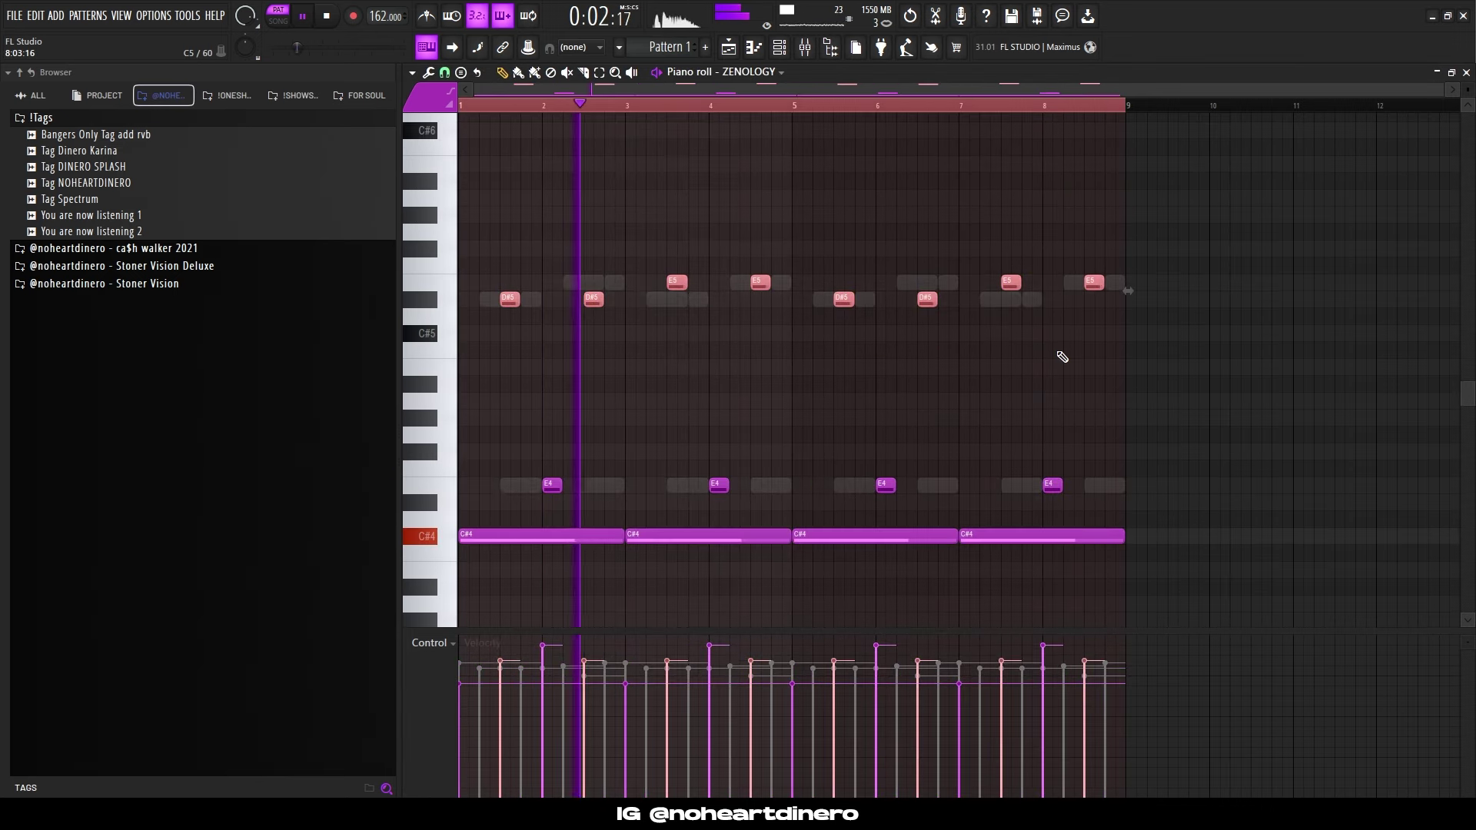
{"action": "left_click_drag", "start_coordinate": [1235, 478], "coordinate": [463, 510]}
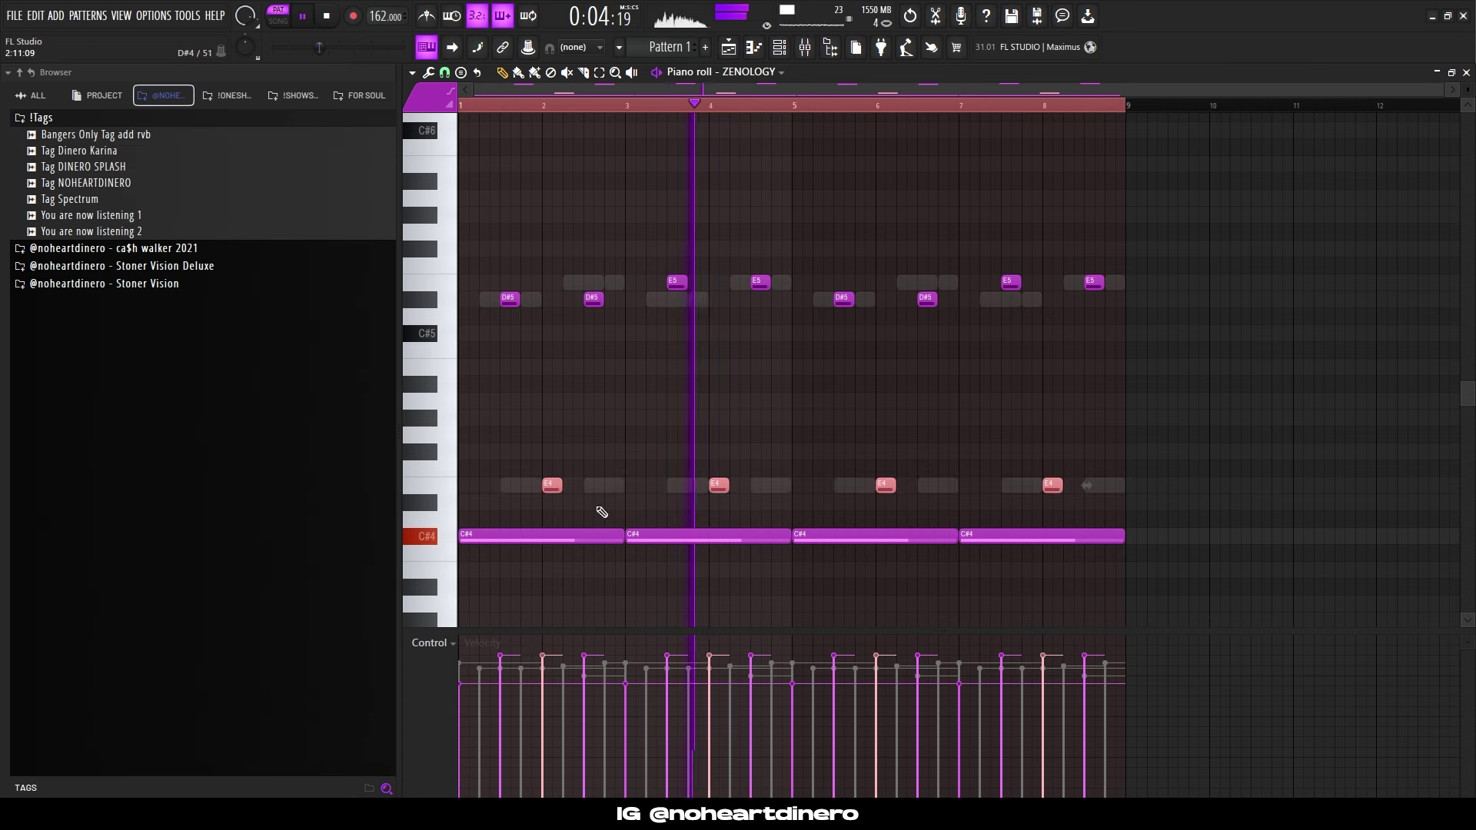
{"action": "key", "text": "ctrl+a"}
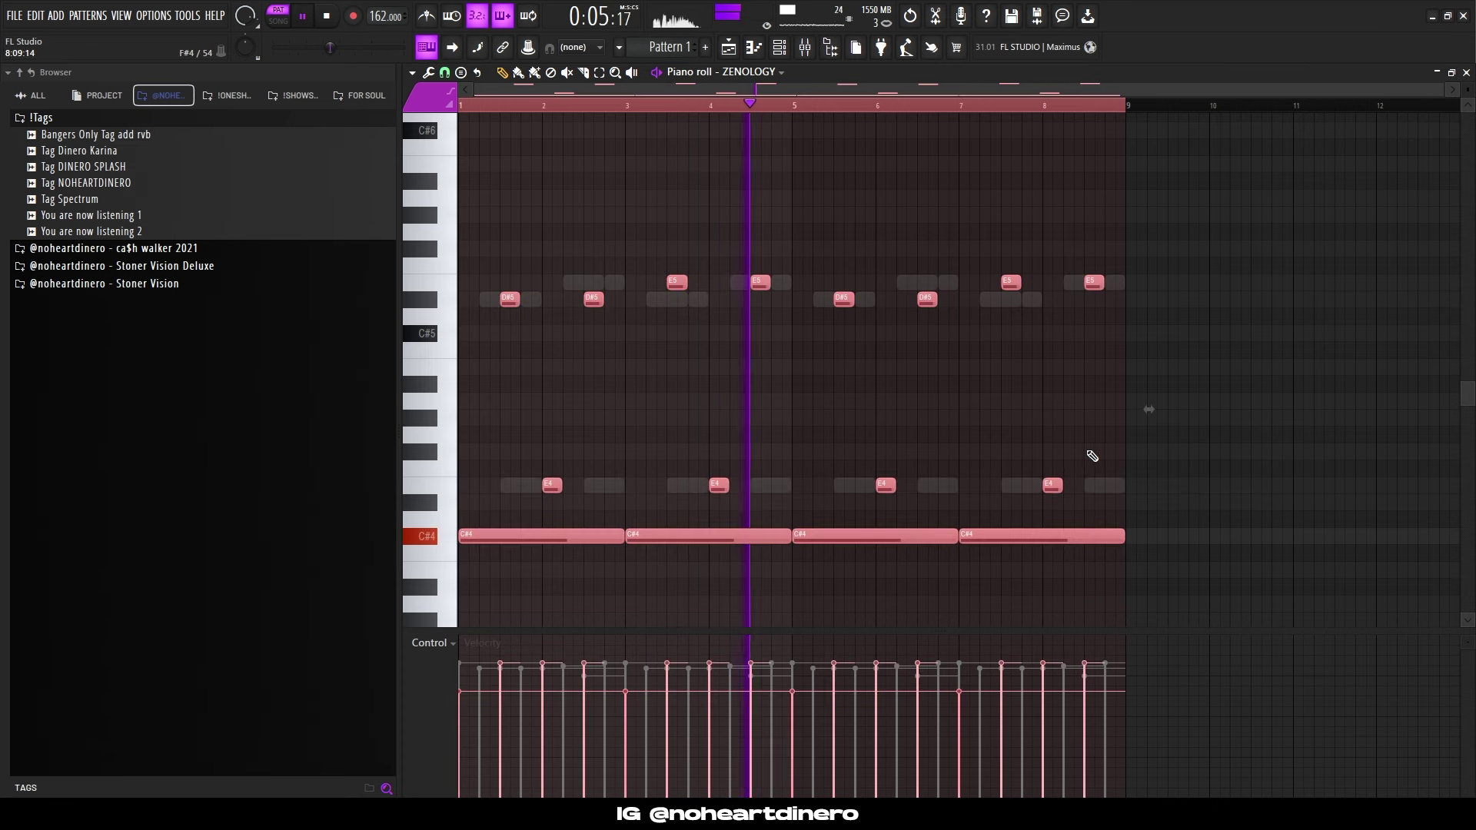
Route ZENOLOGY to mixer Insert 1 and Xpand!2 to Insert 2, and show the mixer.
{"action": "left_click", "coordinate": [778, 48]}
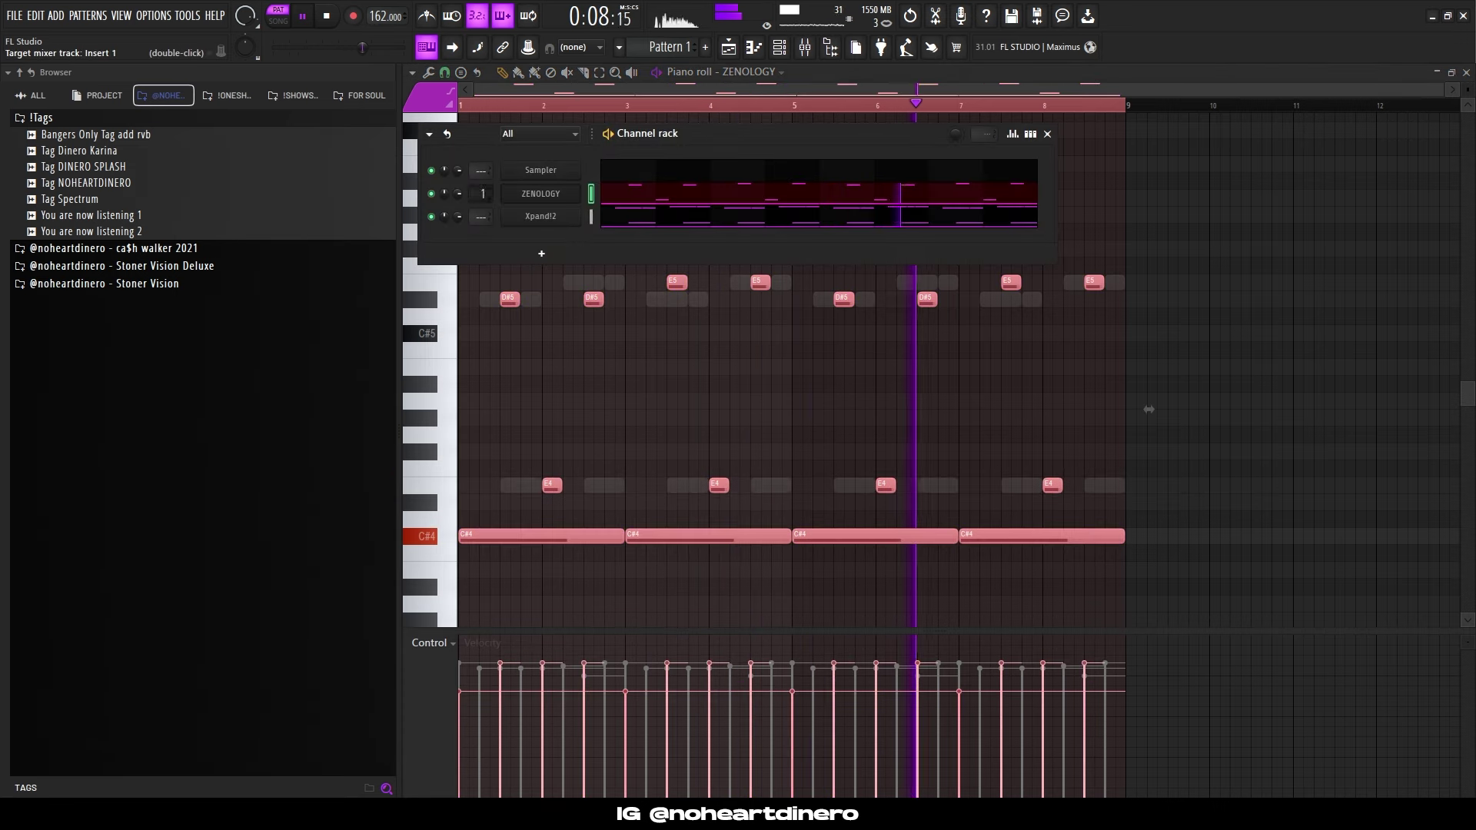
{"action": "left_click", "coordinate": [805, 48]}
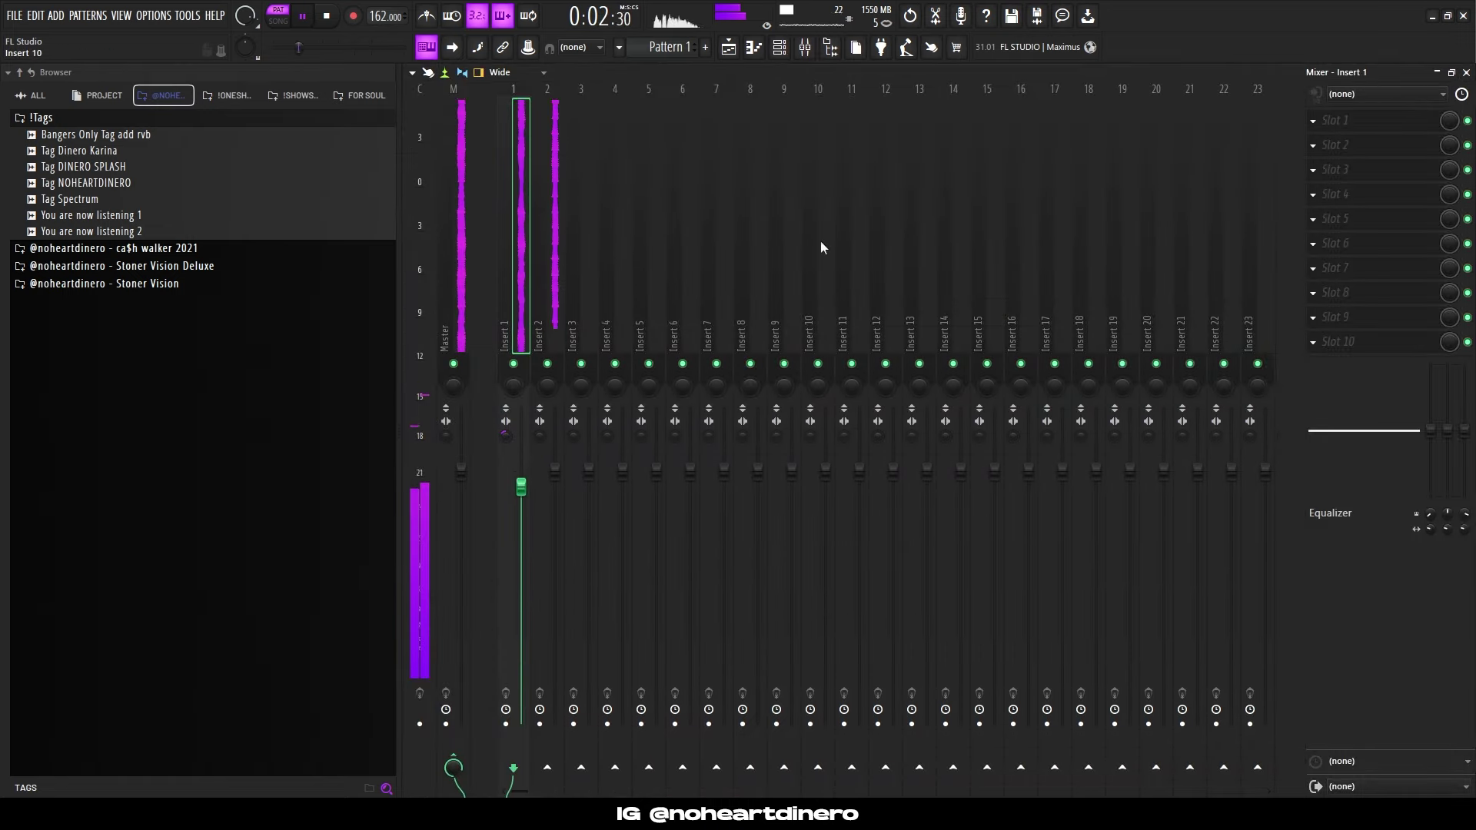
Add Fruity Parametric EQ 2 to slot 5 of Insert 1 with band 1 as a high pass at about 168 Hz.
{"action": "left_click", "coordinate": [1338, 219]}
{"action": "left_click", "coordinate": [992, 745]}
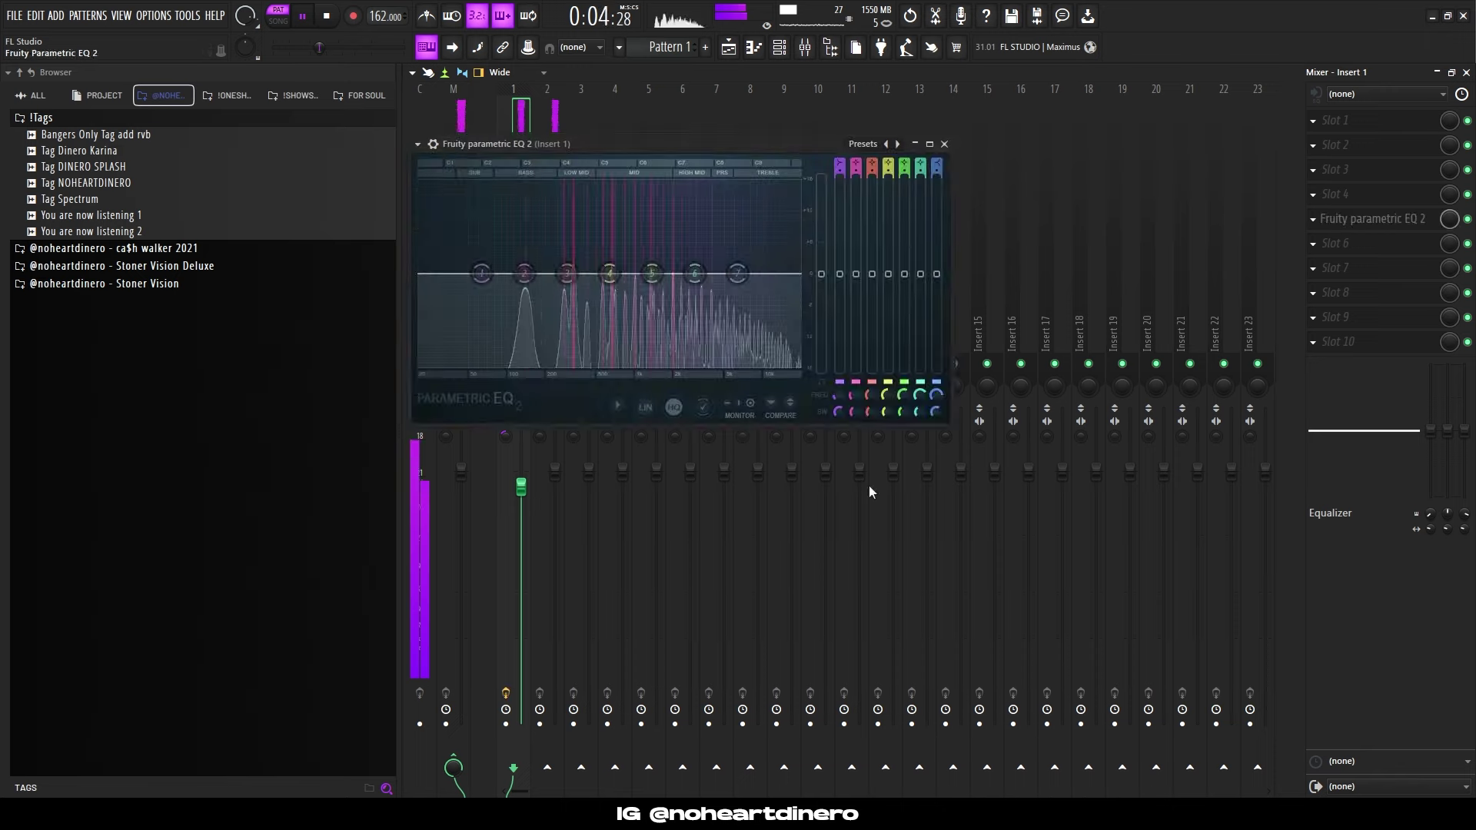
{"action": "left_click_drag", "start_coordinate": [839, 165], "coordinate": [840, 178]}
{"action": "left_click_drag", "start_coordinate": [482, 274], "coordinate": [536, 274]}
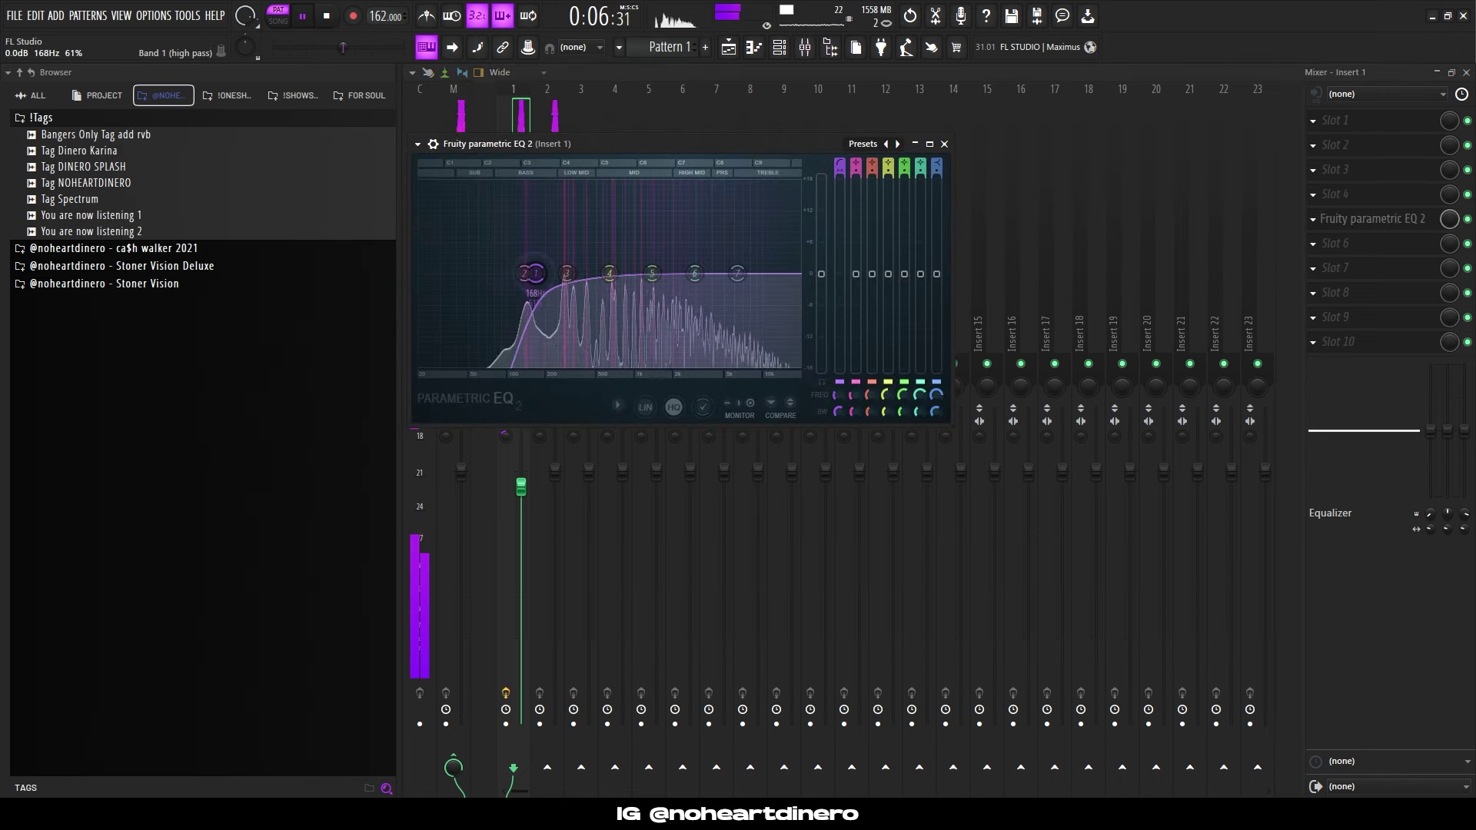
{"action": "left_click", "coordinate": [944, 143]}
Add Fruity Parametric EQ 2 to slot 7 of Insert 2 with band 1 as a high pass at about 59 Hz.
{"action": "left_click", "coordinate": [555, 193]}
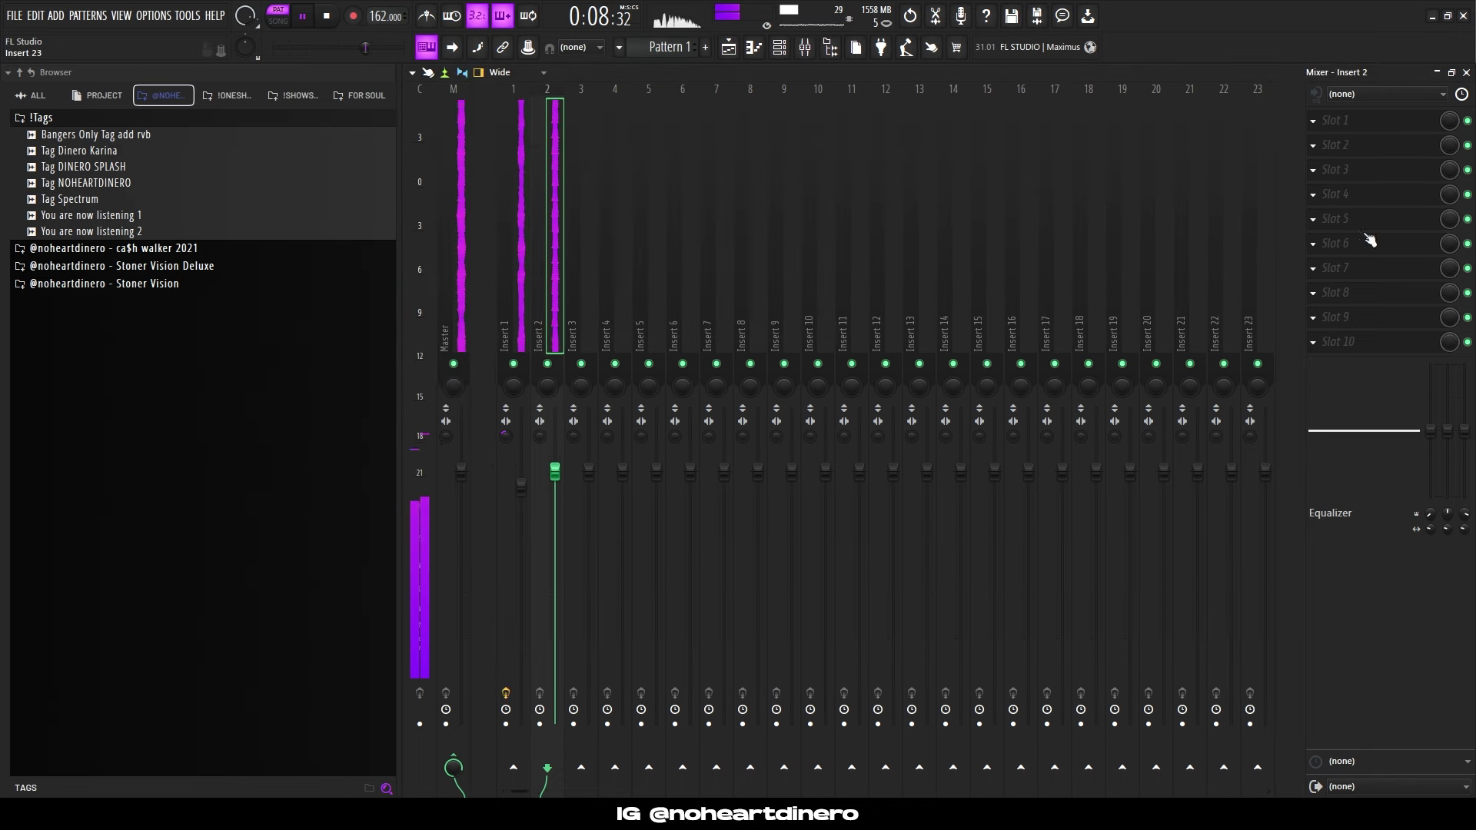
{"action": "left_click", "coordinate": [1377, 268]}
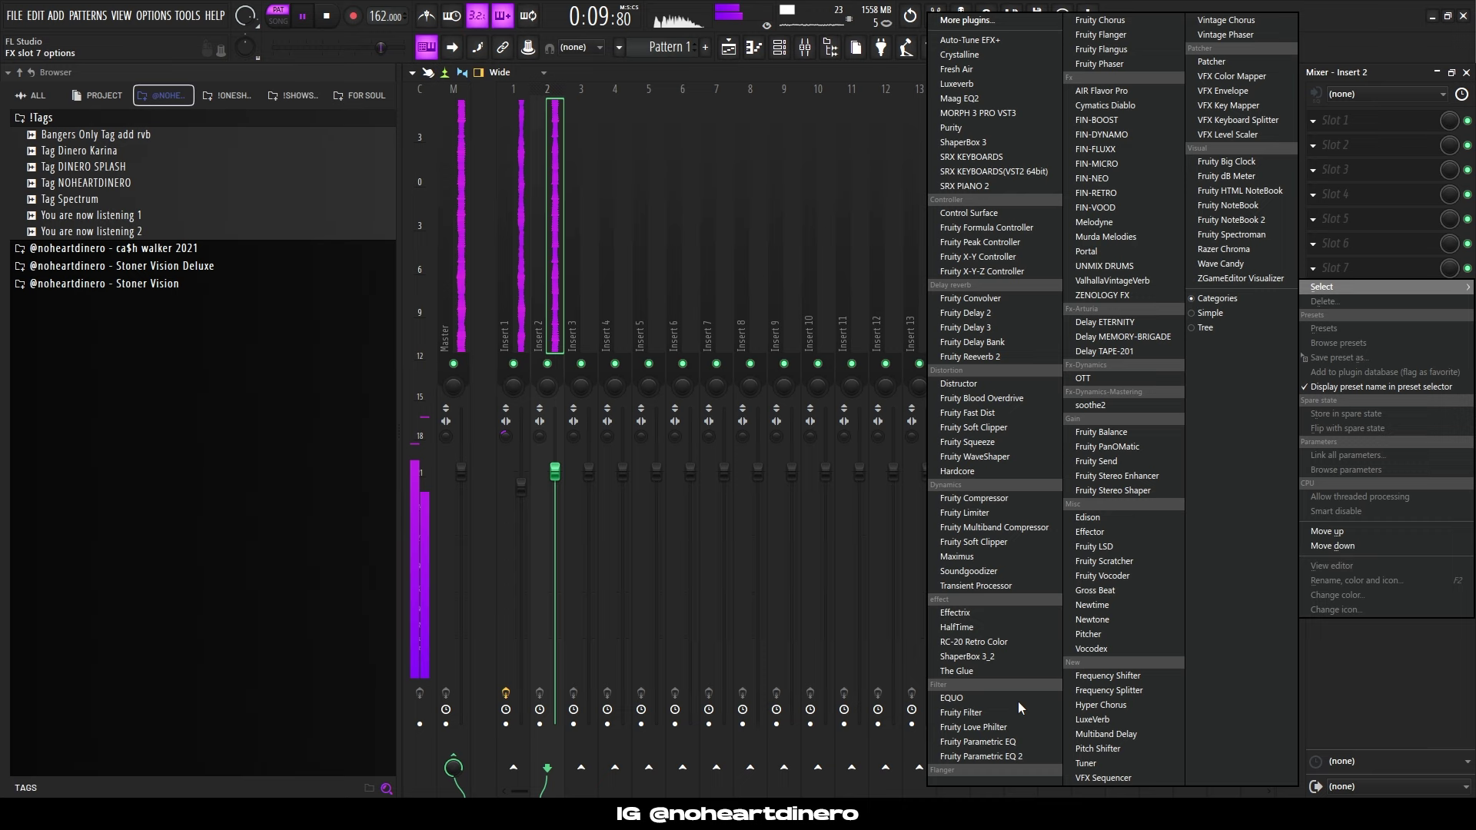
{"action": "left_click", "coordinate": [984, 756]}
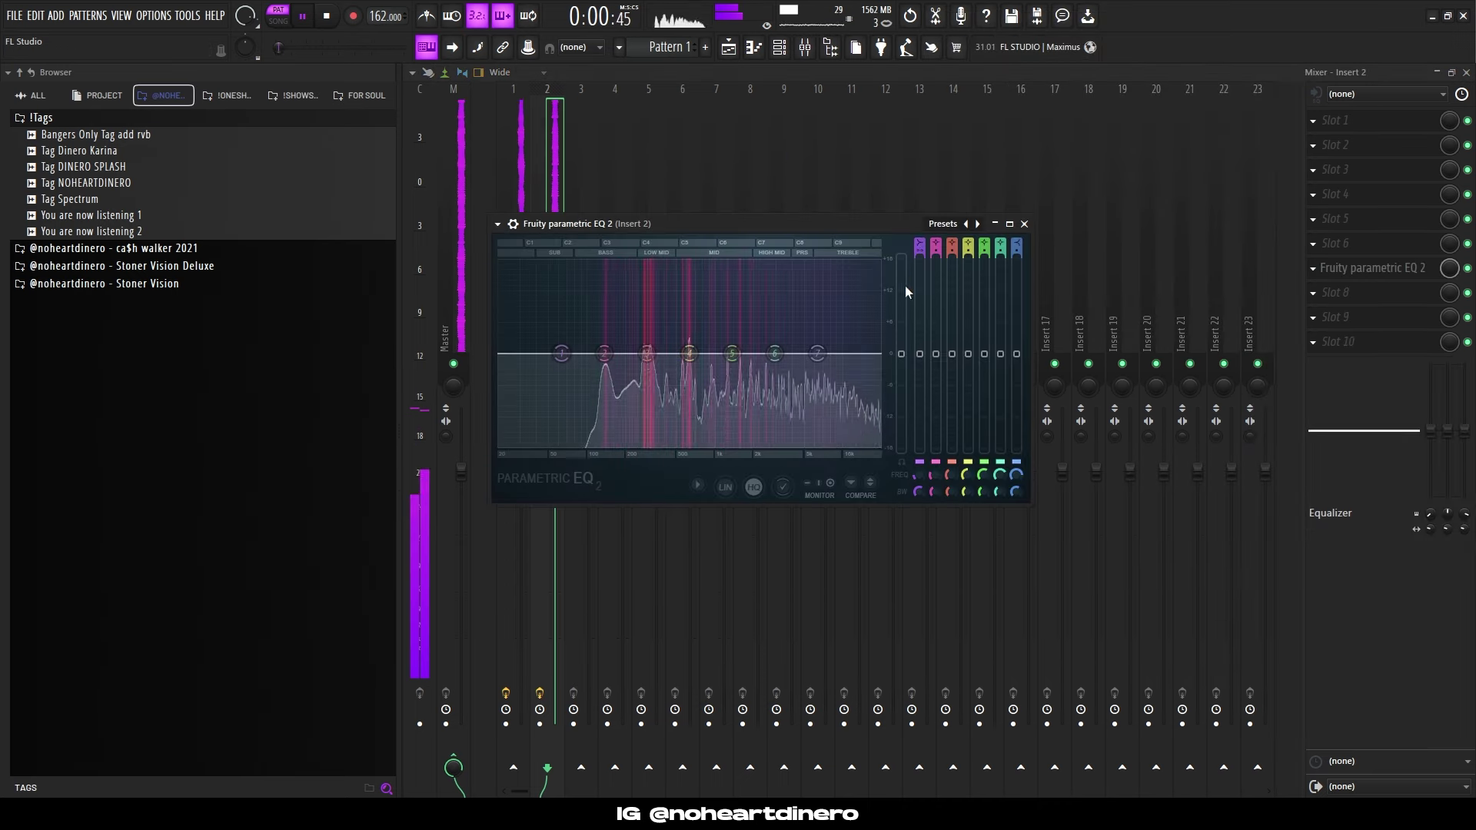
{"action": "left_click_drag", "start_coordinate": [562, 355], "coordinate": [559, 378]}
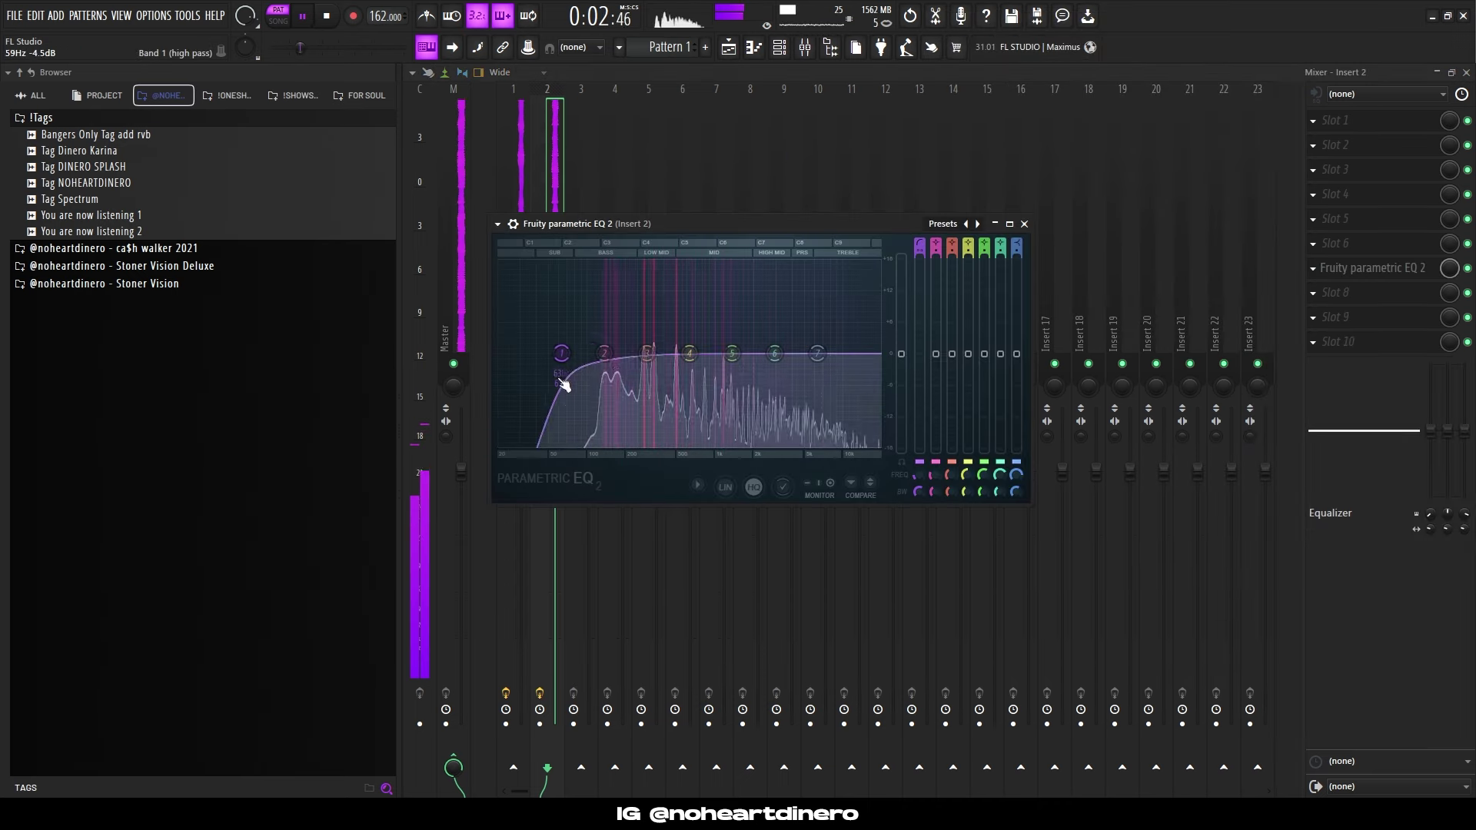
{"action": "left_click", "coordinate": [1024, 224]}
Route mixer Inserts 1 and 2 to Insert 3 only, instead of the Master.
{"action": "left_click", "coordinate": [526, 263]}
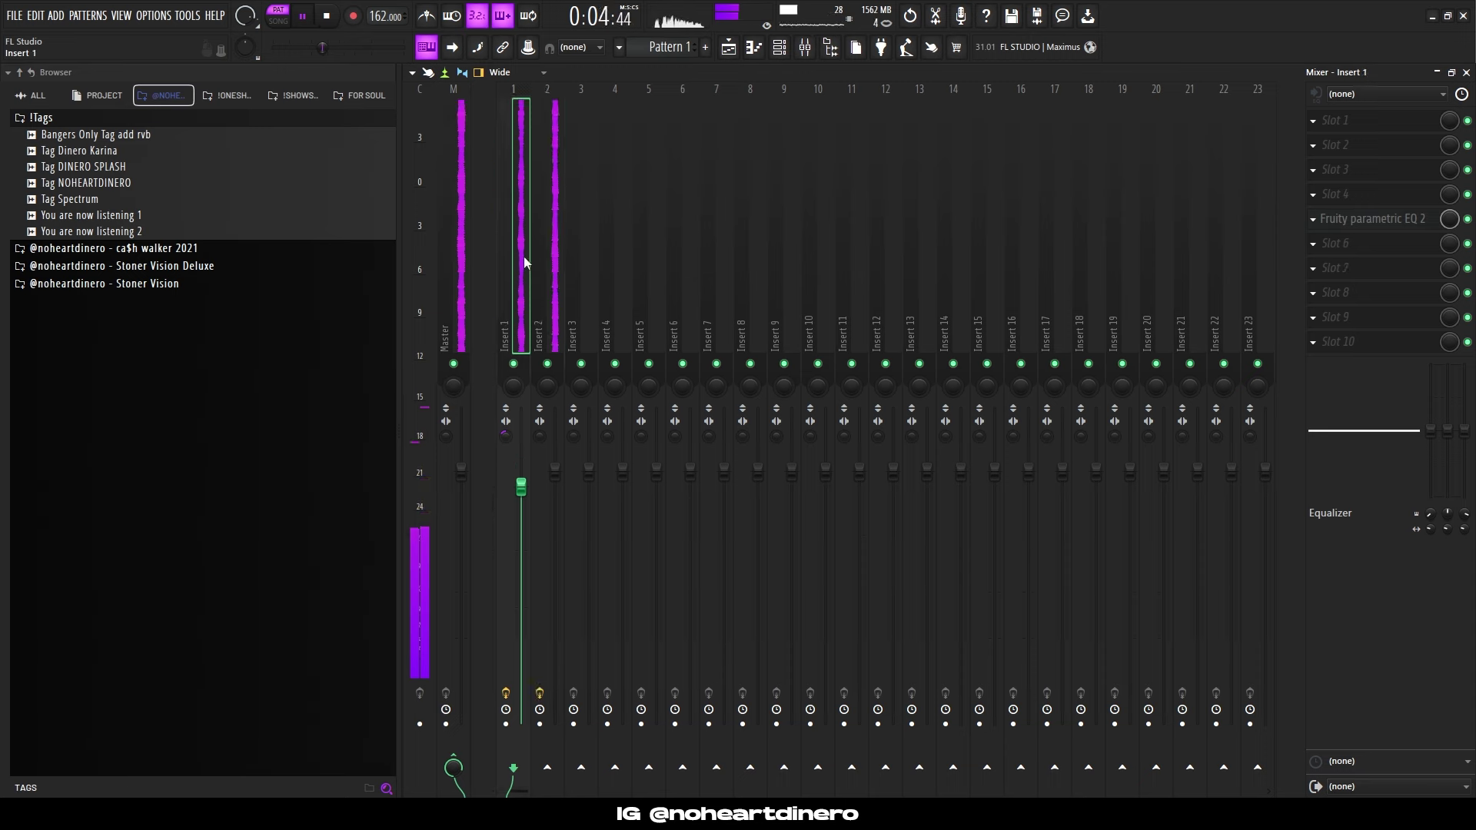
{"action": "left_click", "coordinate": [628, 744]}
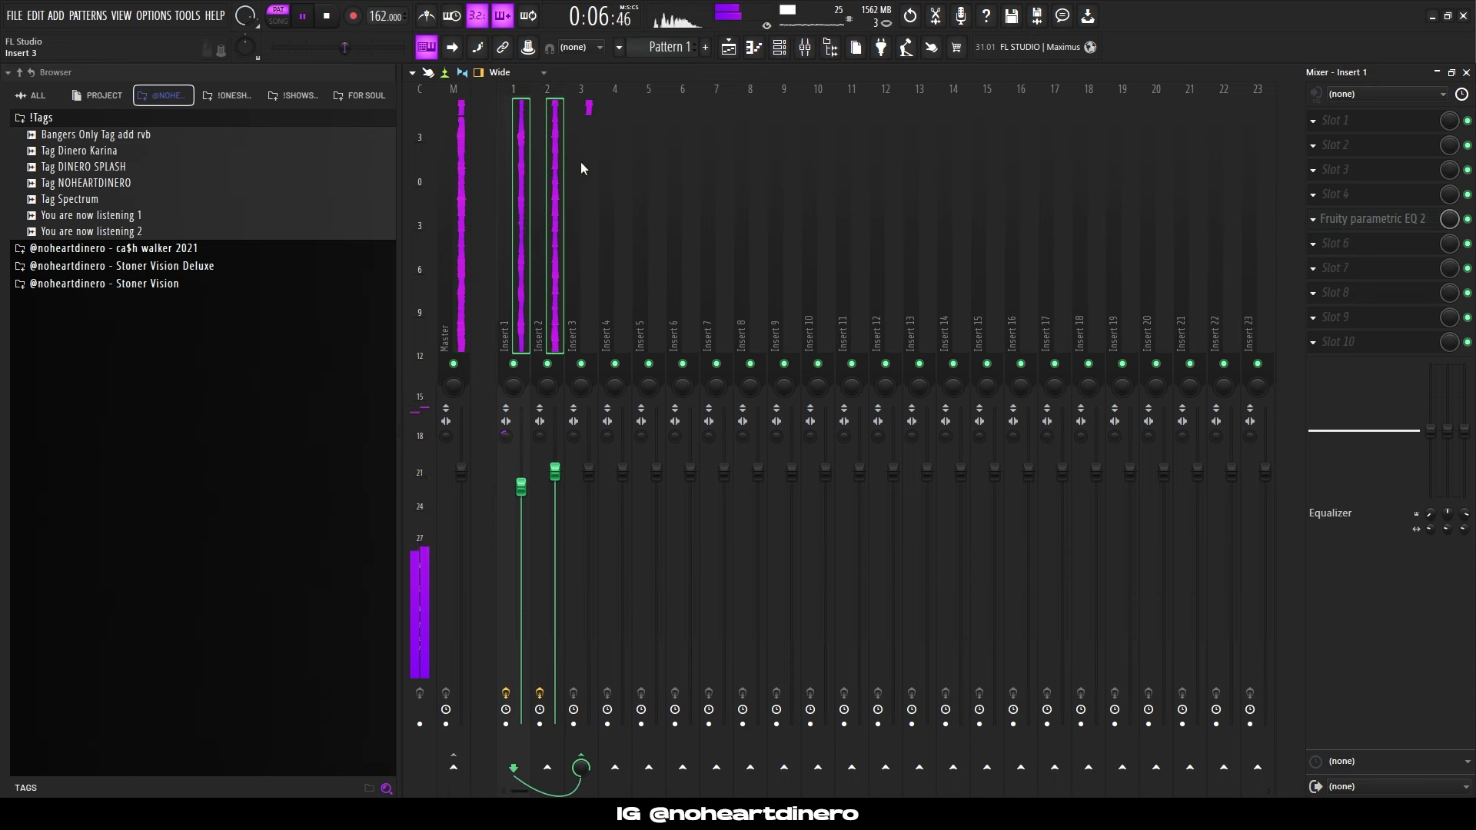
Add Fruity Chorus to slot 1 of mixer Insert 3 and lower its mix level to about 78%.
{"action": "left_click", "coordinate": [587, 161]}
{"action": "left_click", "coordinate": [1335, 120]}
{"action": "mouse_move", "coordinate": [1322, 139]}
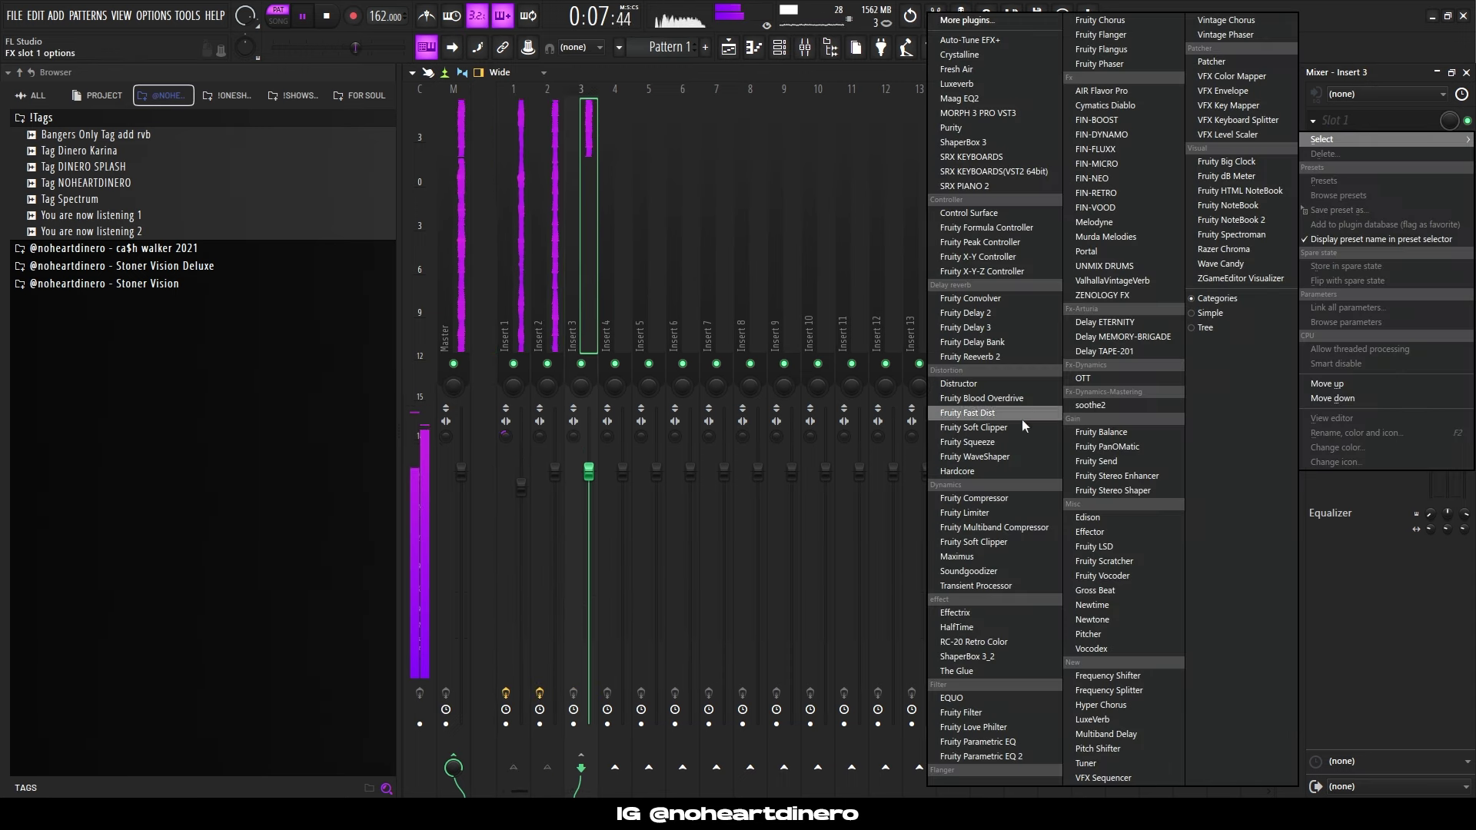
{"action": "left_click", "coordinate": [1126, 20]}
{"action": "left_click_drag", "start_coordinate": [1450, 120], "coordinate": [1450, 140]}
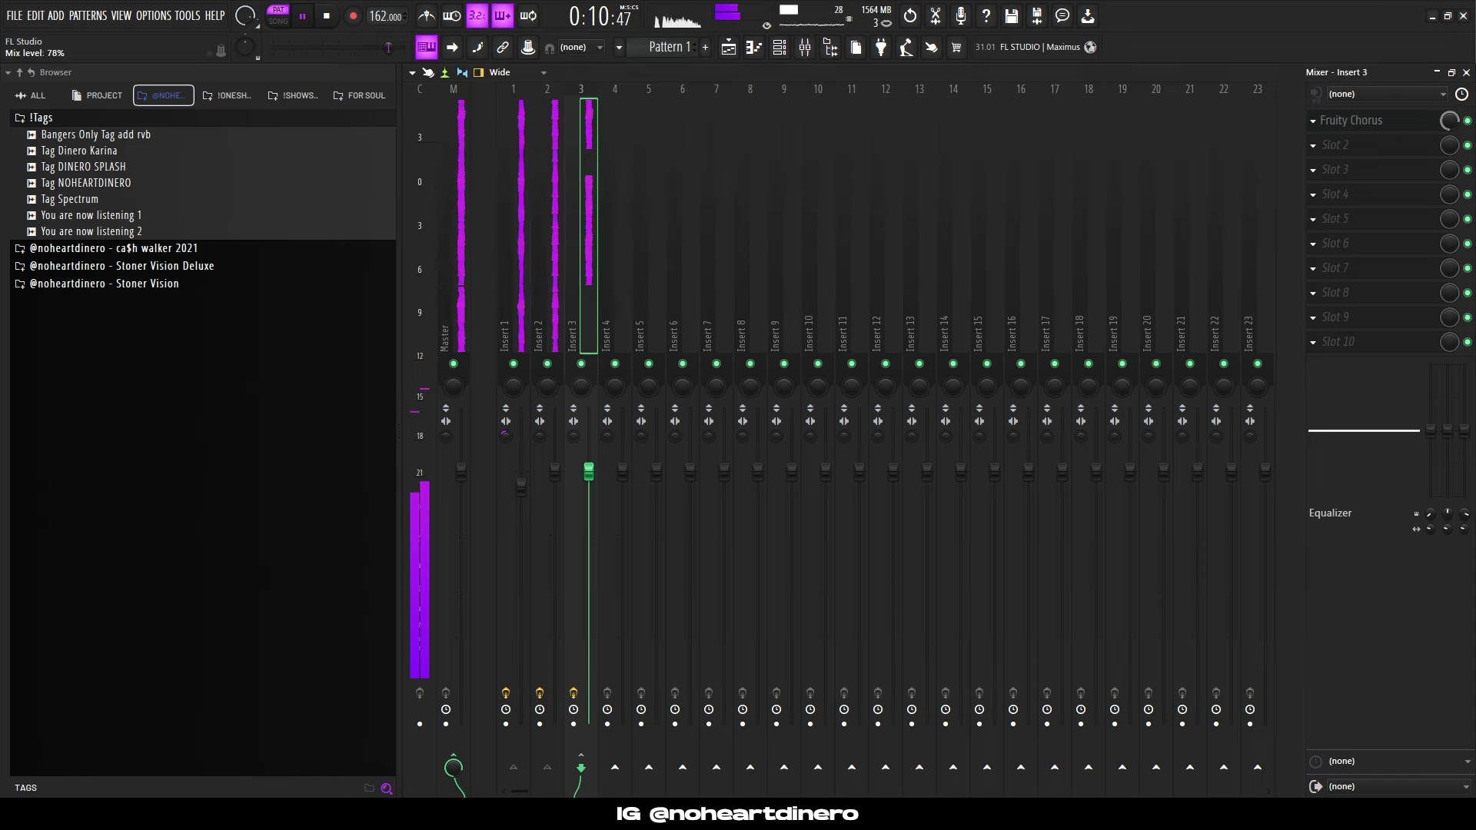
Add ValhallaVintageVerb to slot 2 of Insert 3 with mix 19.6%, decay 1.32 s and low cut 140 Hz.
{"action": "left_click", "coordinate": [1339, 151]}
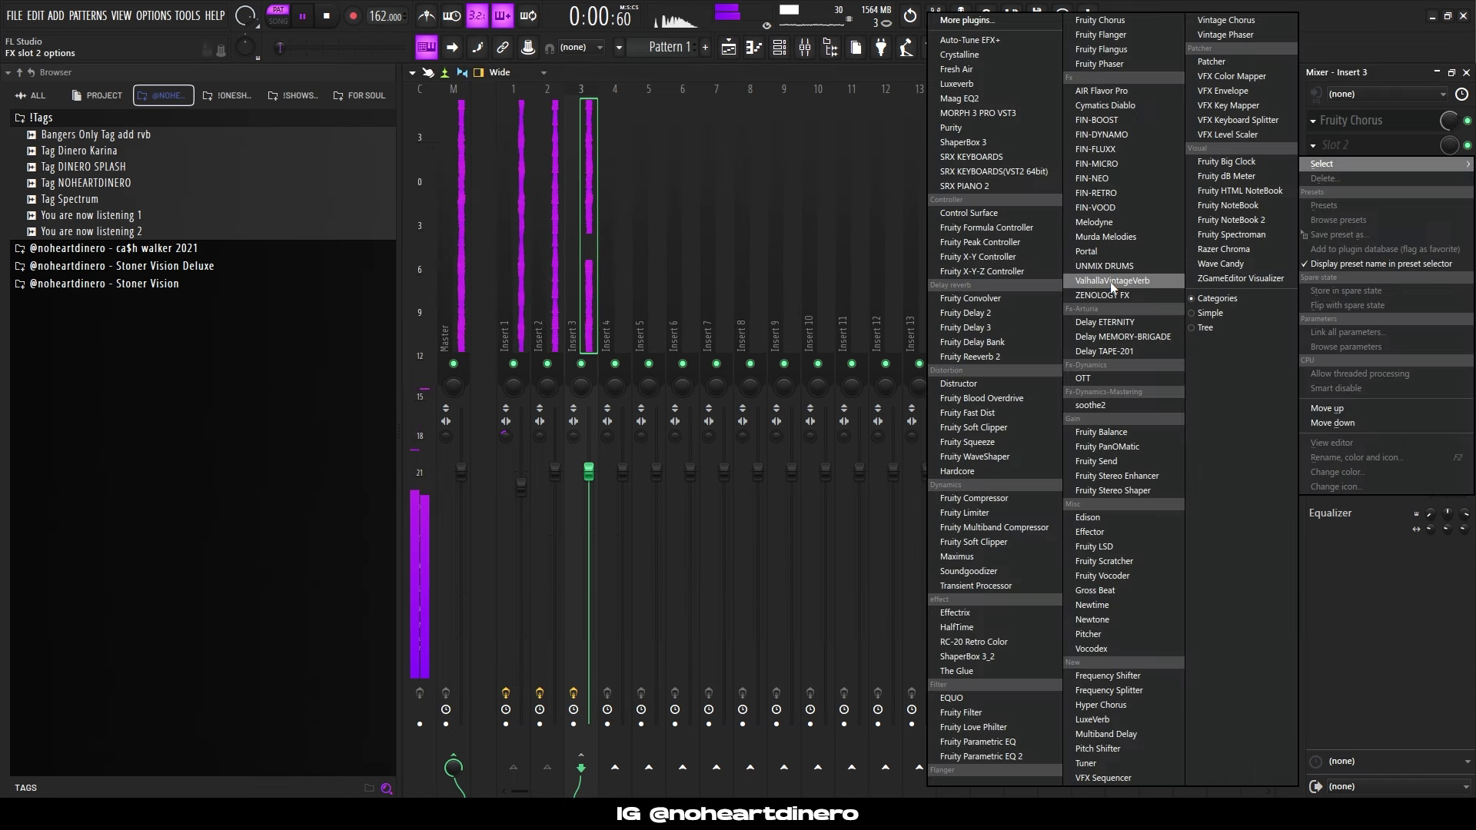
{"action": "left_click", "coordinate": [1115, 296]}
{"action": "left_click_drag", "start_coordinate": [499, 296], "coordinate": [456, 440]}
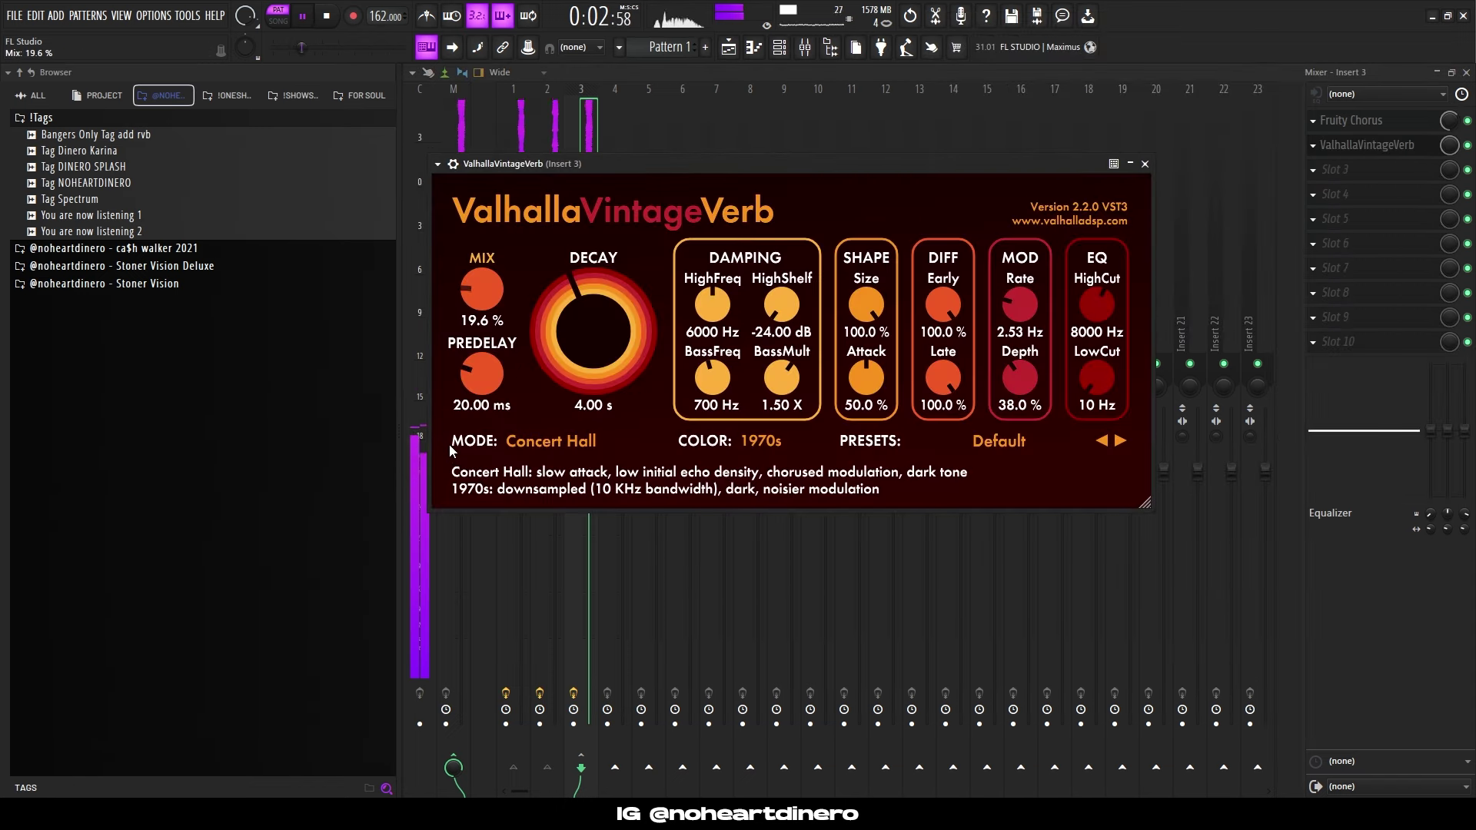
{"action": "left_click_drag", "start_coordinate": [593, 327], "coordinate": [602, 372]}
{"action": "left_click_drag", "start_coordinate": [1108, 383], "coordinate": [1130, 284]}
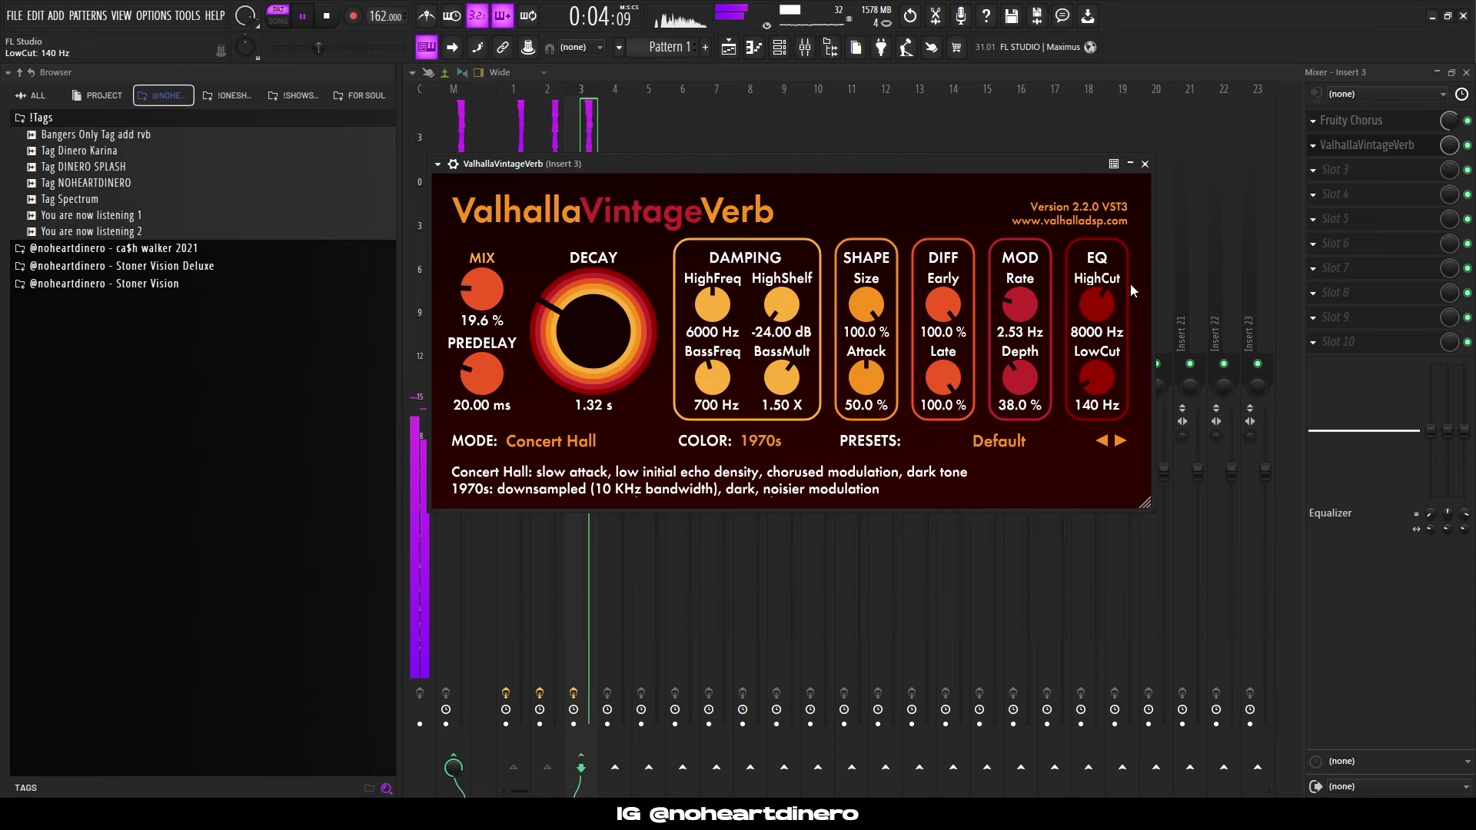
{"action": "left_click", "coordinate": [1144, 165]}
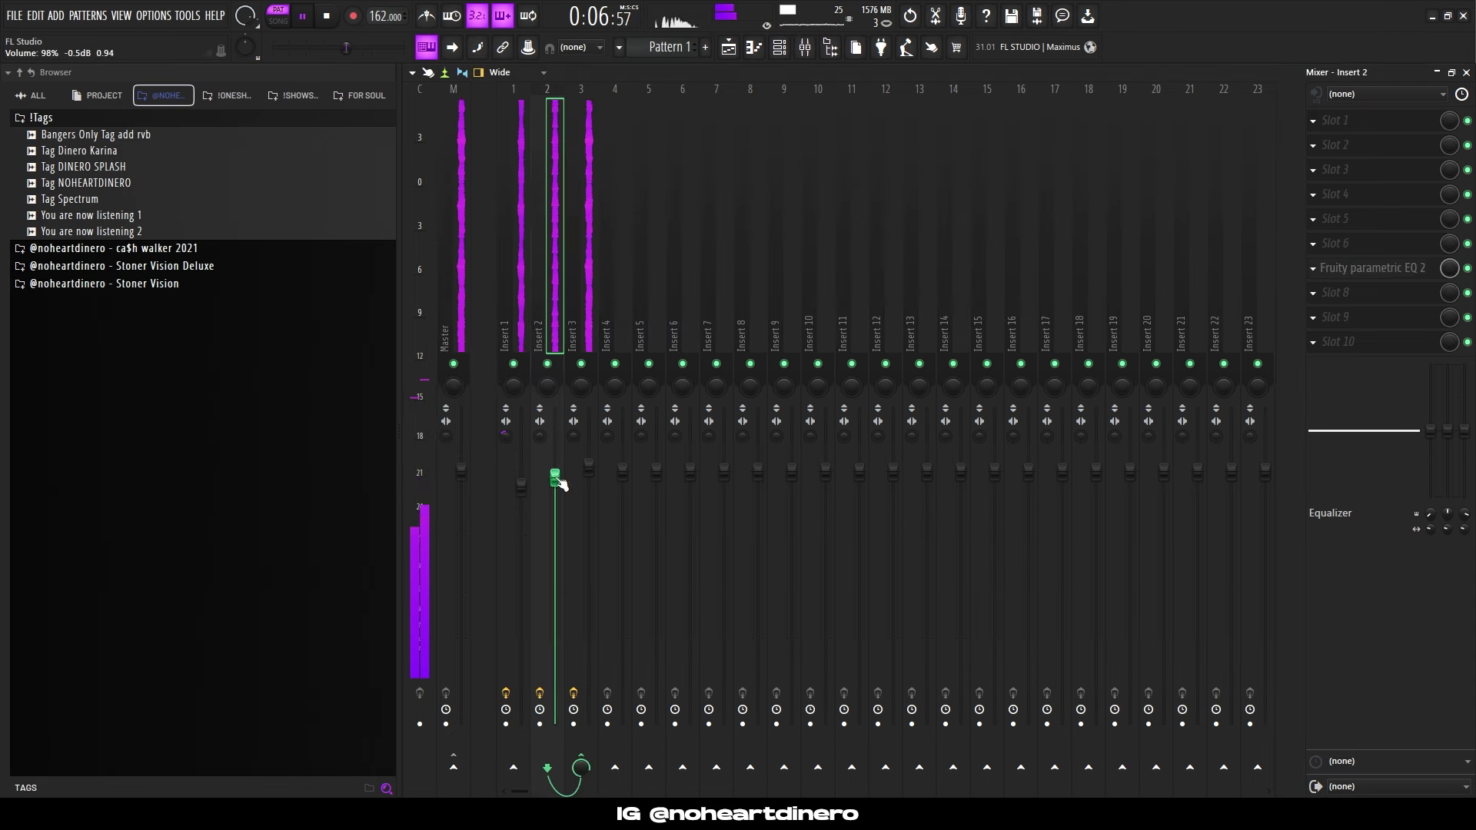
Set Insert 3's volume to about 103% and transpose the Xpand!2 notes up an octave in the piano roll.
{"action": "left_click_drag", "start_coordinate": [589, 466], "coordinate": [589, 462]}
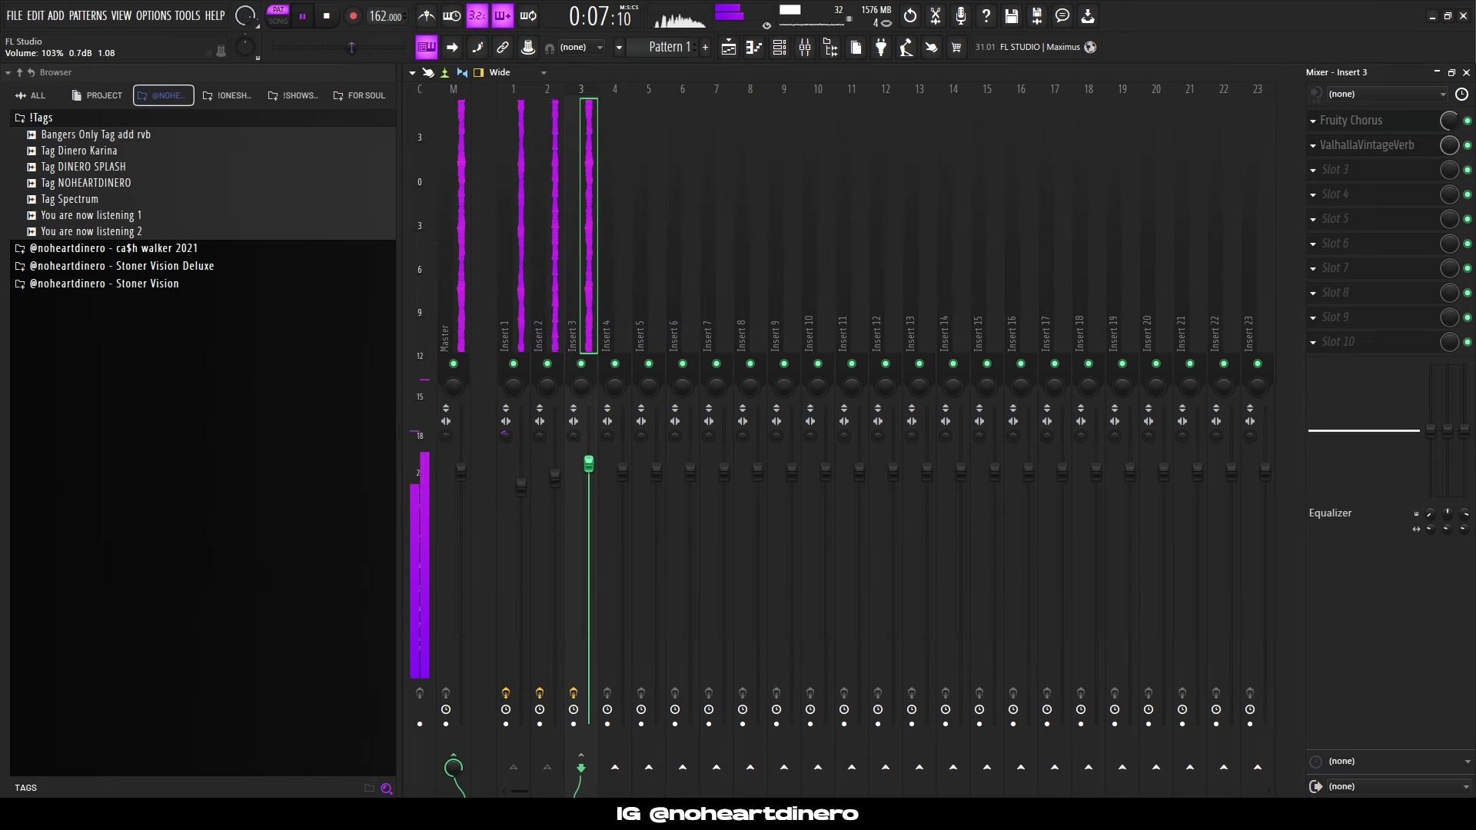
{"action": "left_click", "coordinate": [782, 50]}
{"action": "left_click", "coordinate": [675, 216]}
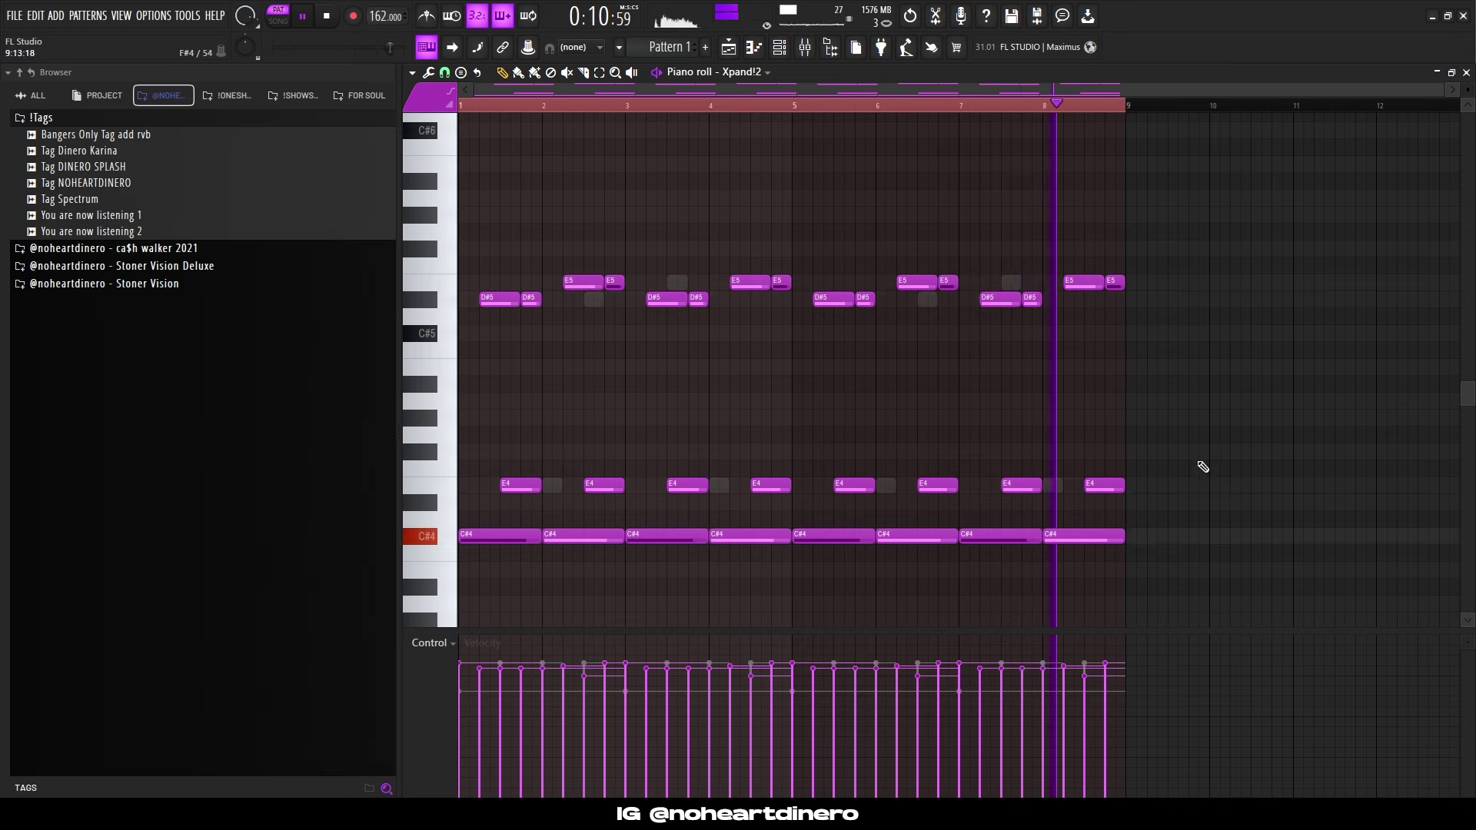
{"action": "key", "text": "ctrl+Up"}
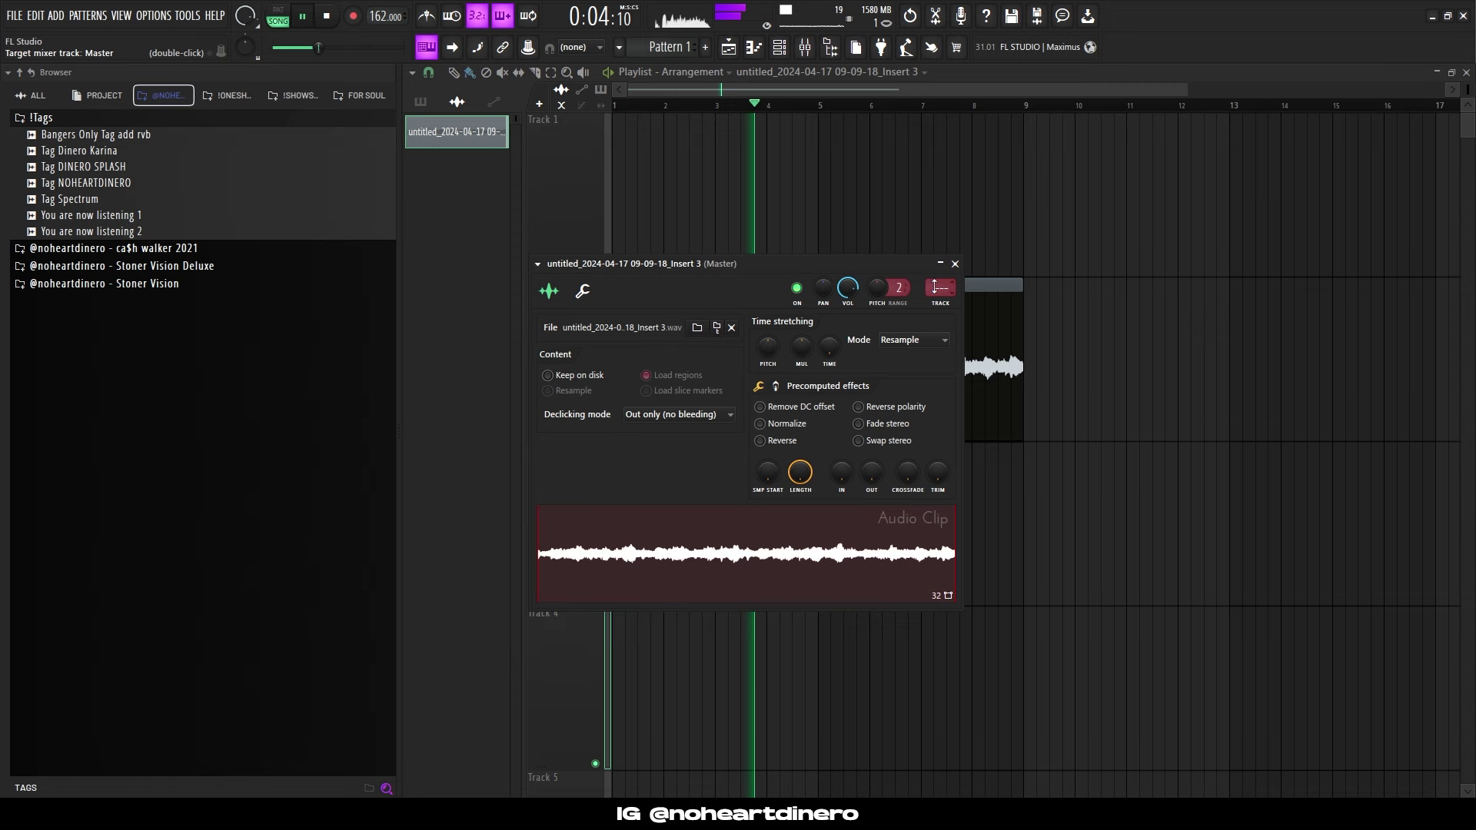
Route the rendered Insert 3 audio clip to mixer Insert 4 and add HalfTime to slot 7 of that insert.
{"action": "scroll", "coordinate": [935, 288], "scroll_direction": "up", "scroll_amount": 1}
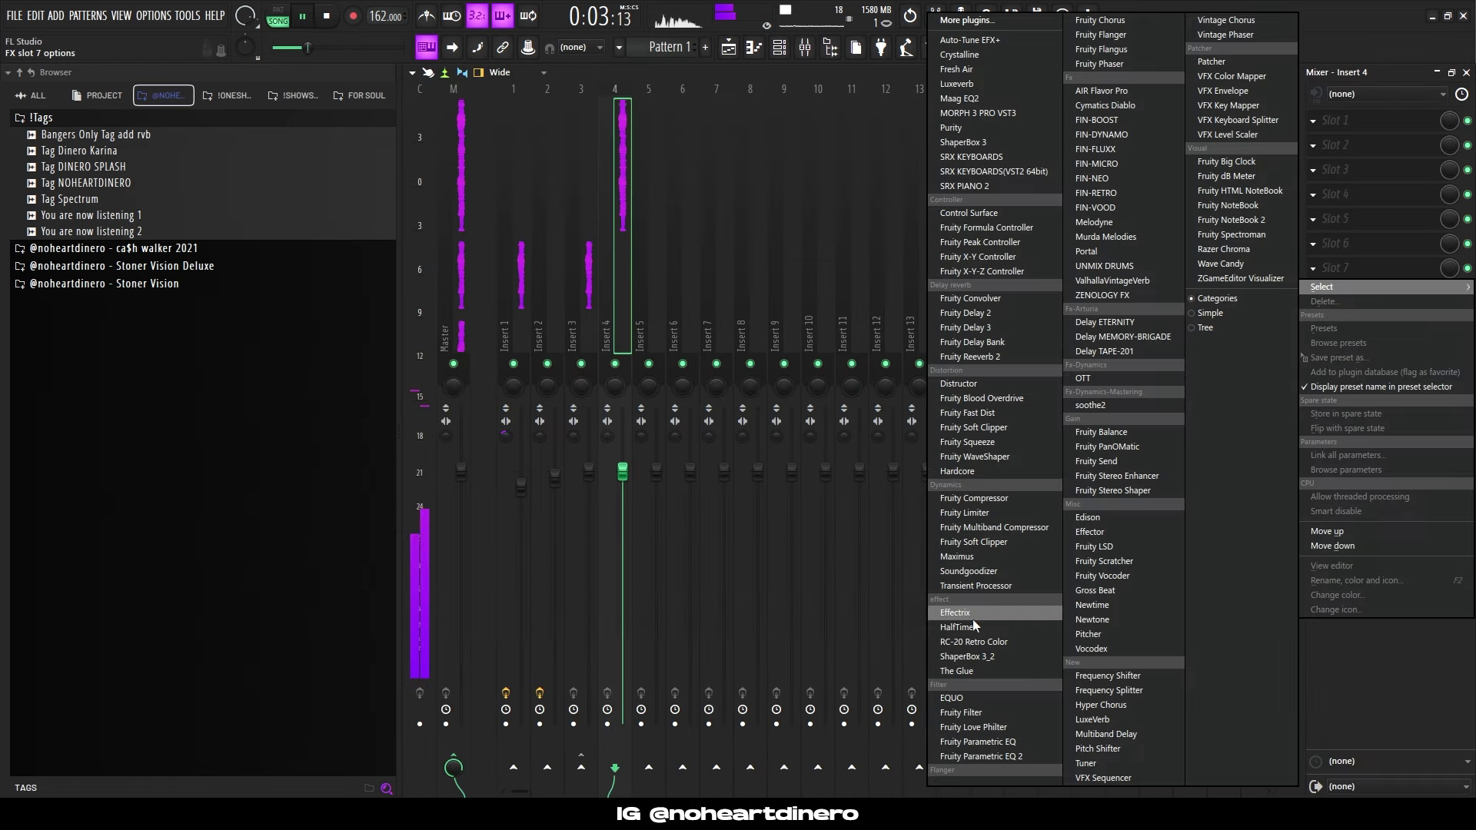
{"action": "left_click", "coordinate": [973, 621]}
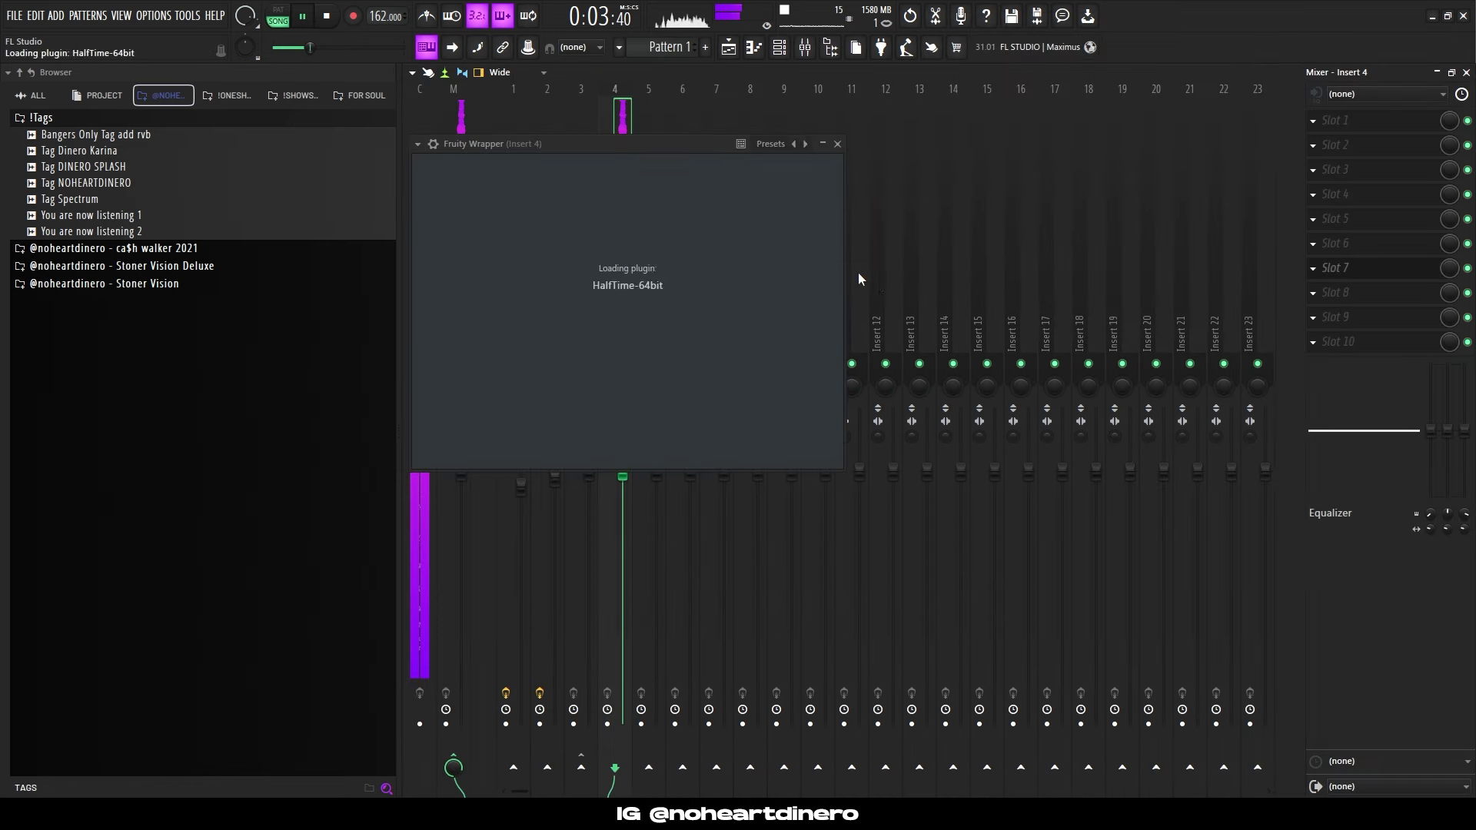
{"action": "left_click", "coordinate": [790, 144]}
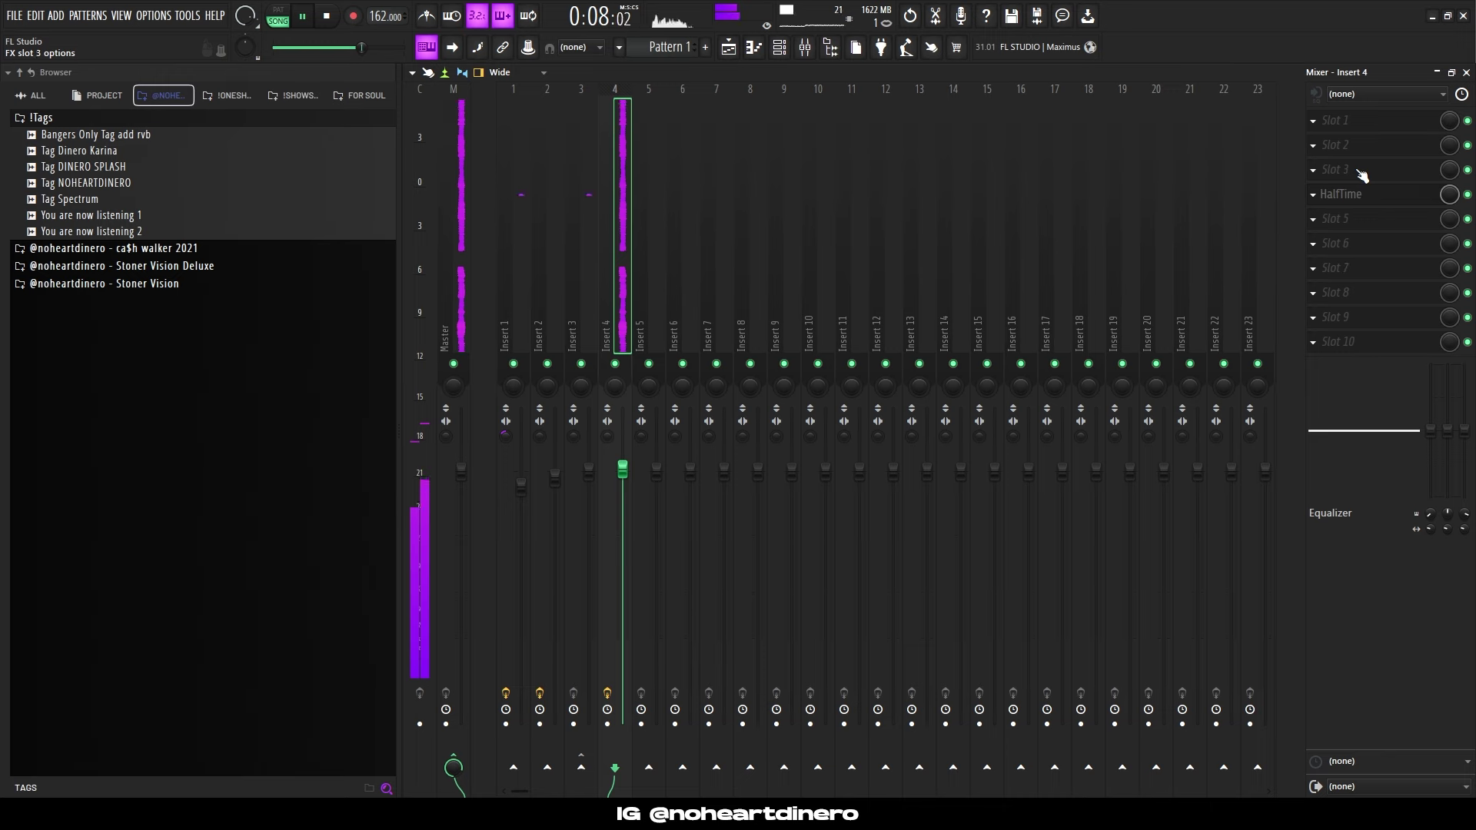
Reverse the rendered Insert 3 audio clip in its channel settings.
{"action": "left_click", "coordinate": [728, 47]}
{"action": "double_click", "coordinate": [682, 428]}
{"action": "key", "text": "space"}
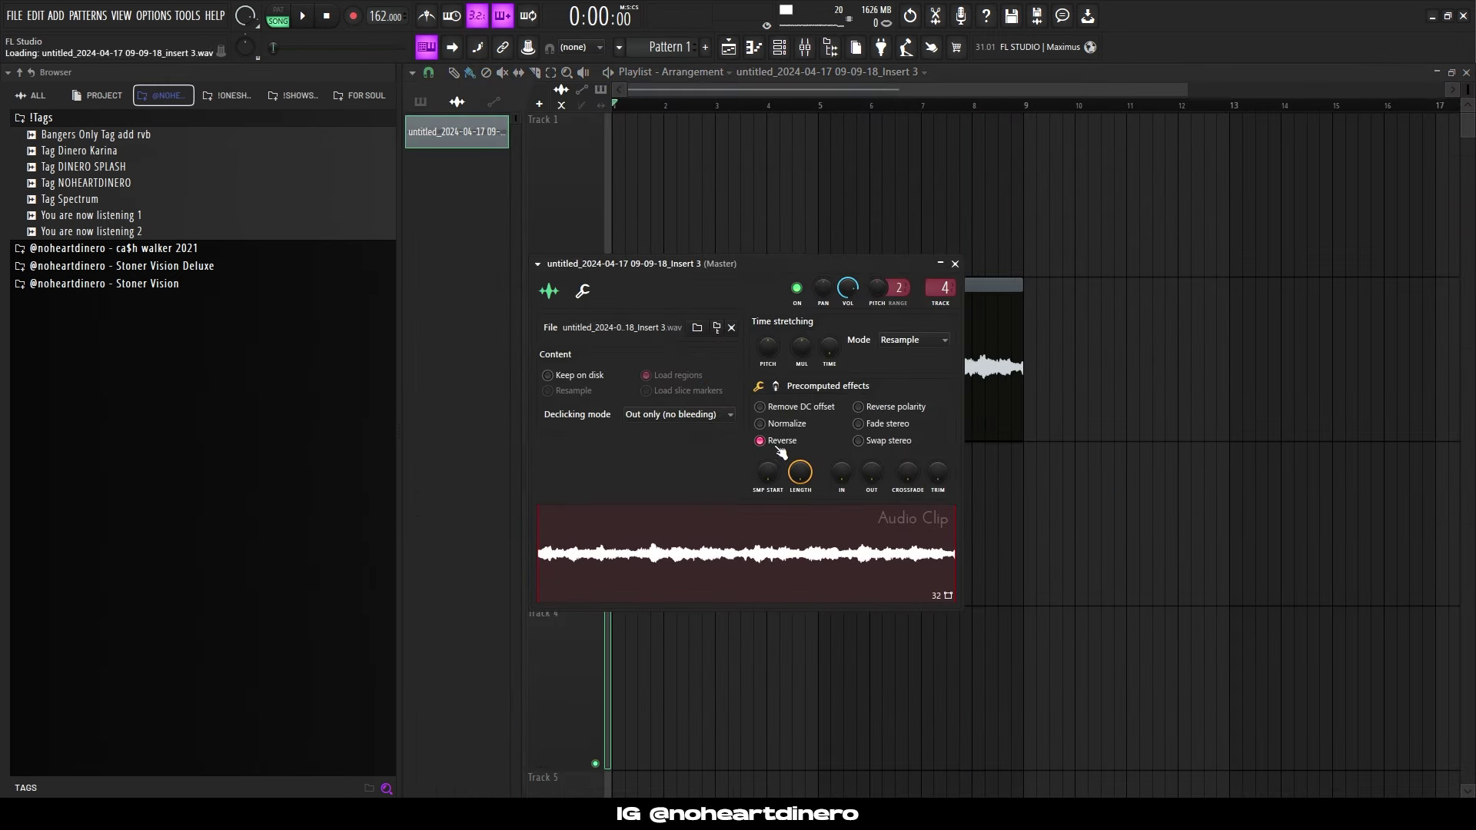
{"action": "key", "text": "space"}
{"action": "right_click", "coordinate": [1120, 498]}
Add Fruity Parametric EQ 2 to slot 2 and Portal to slot 3 of Insert 4.
{"action": "scroll", "coordinate": [1117, 498], "scroll_direction": "up", "scroll_amount": 4}
{"action": "scroll", "coordinate": [999, 471], "scroll_direction": "down", "scroll_amount": 3}
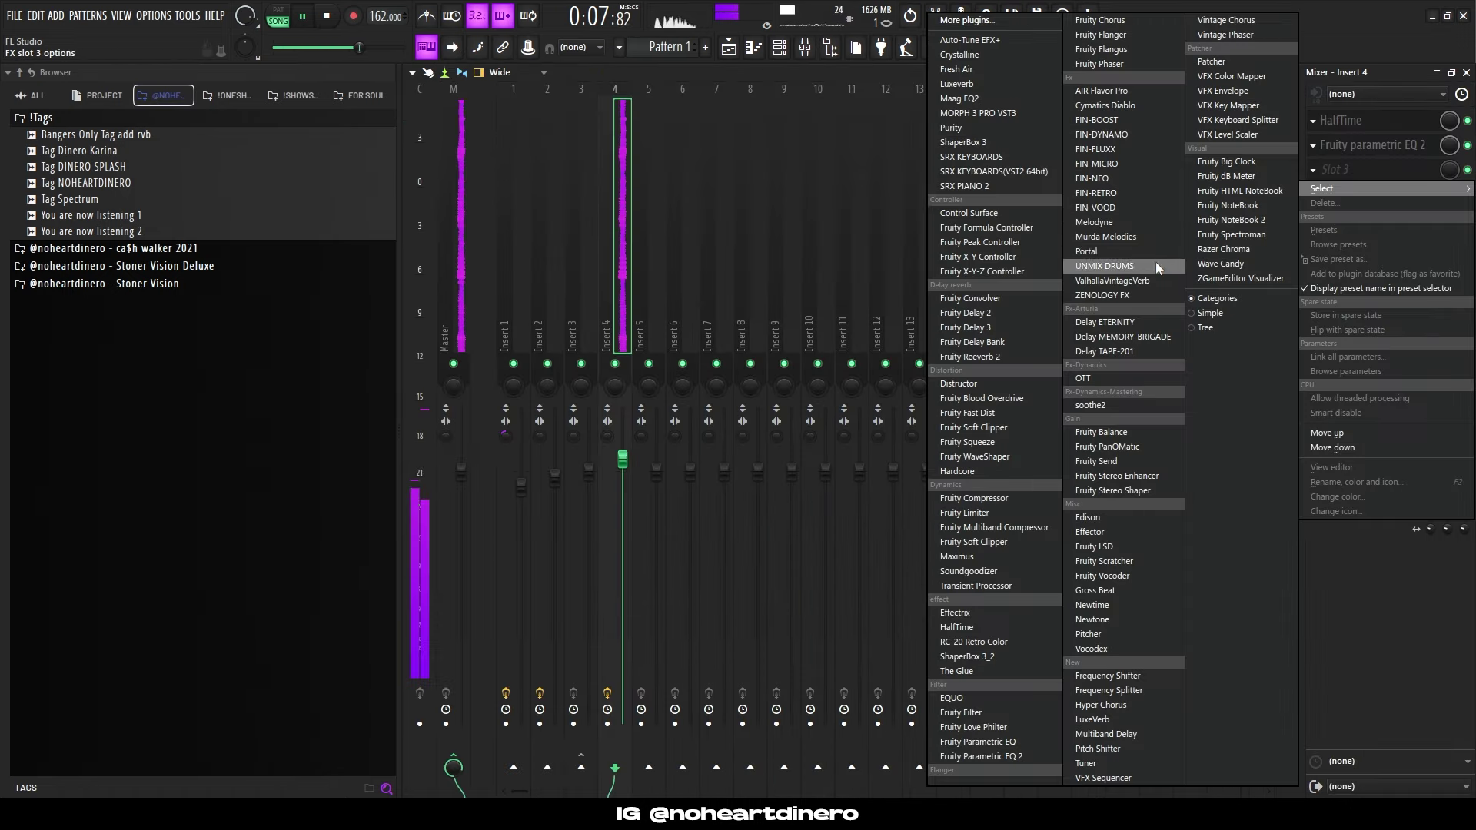
{"action": "left_click", "coordinate": [1139, 252]}
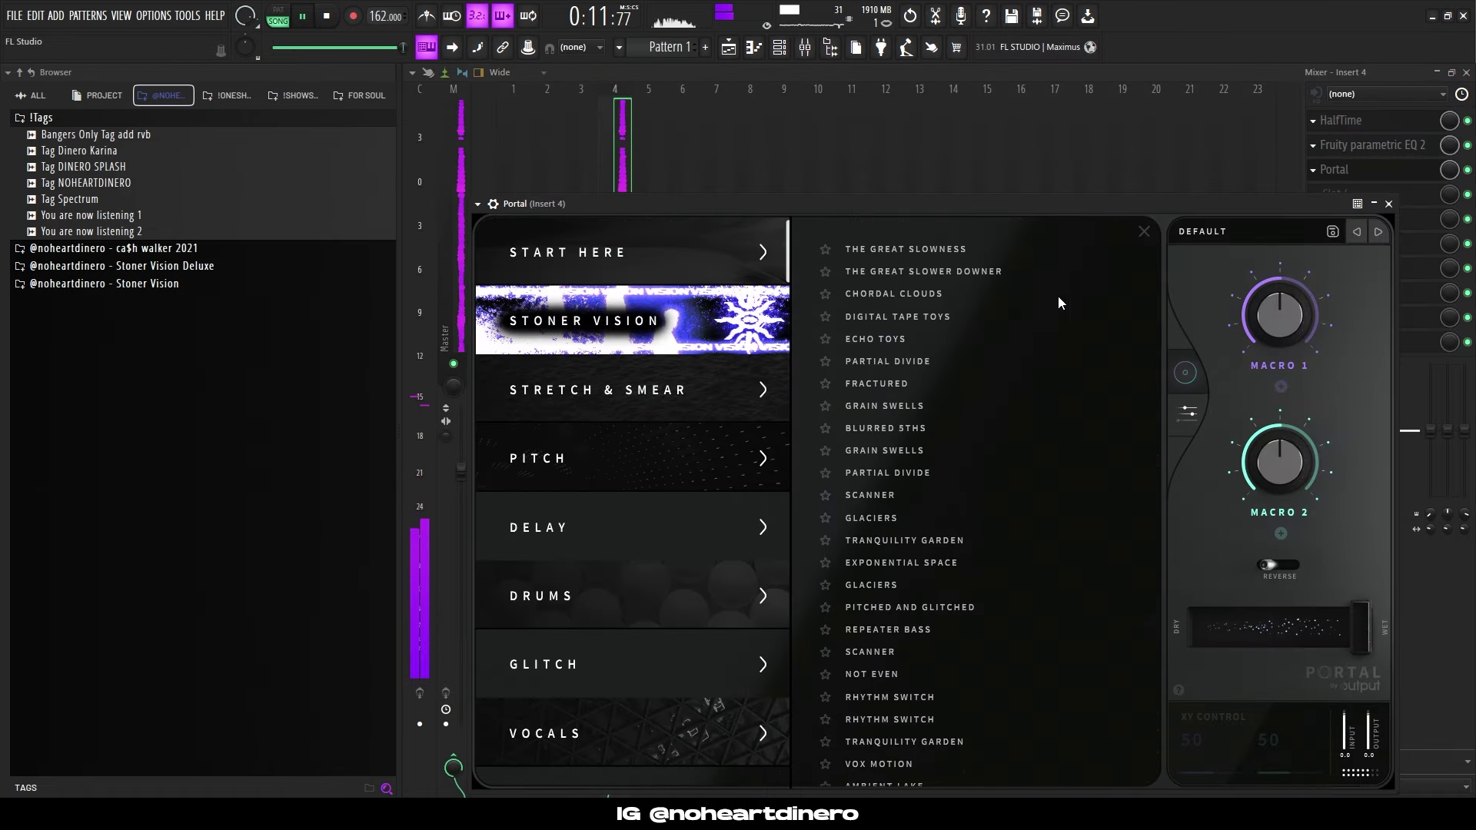
Load the COLOURS preset from Portal's STONER VISION bank and set its dry/wet to about 78%.
{"action": "left_click", "coordinate": [701, 326]}
{"action": "left_click", "coordinate": [898, 251]}
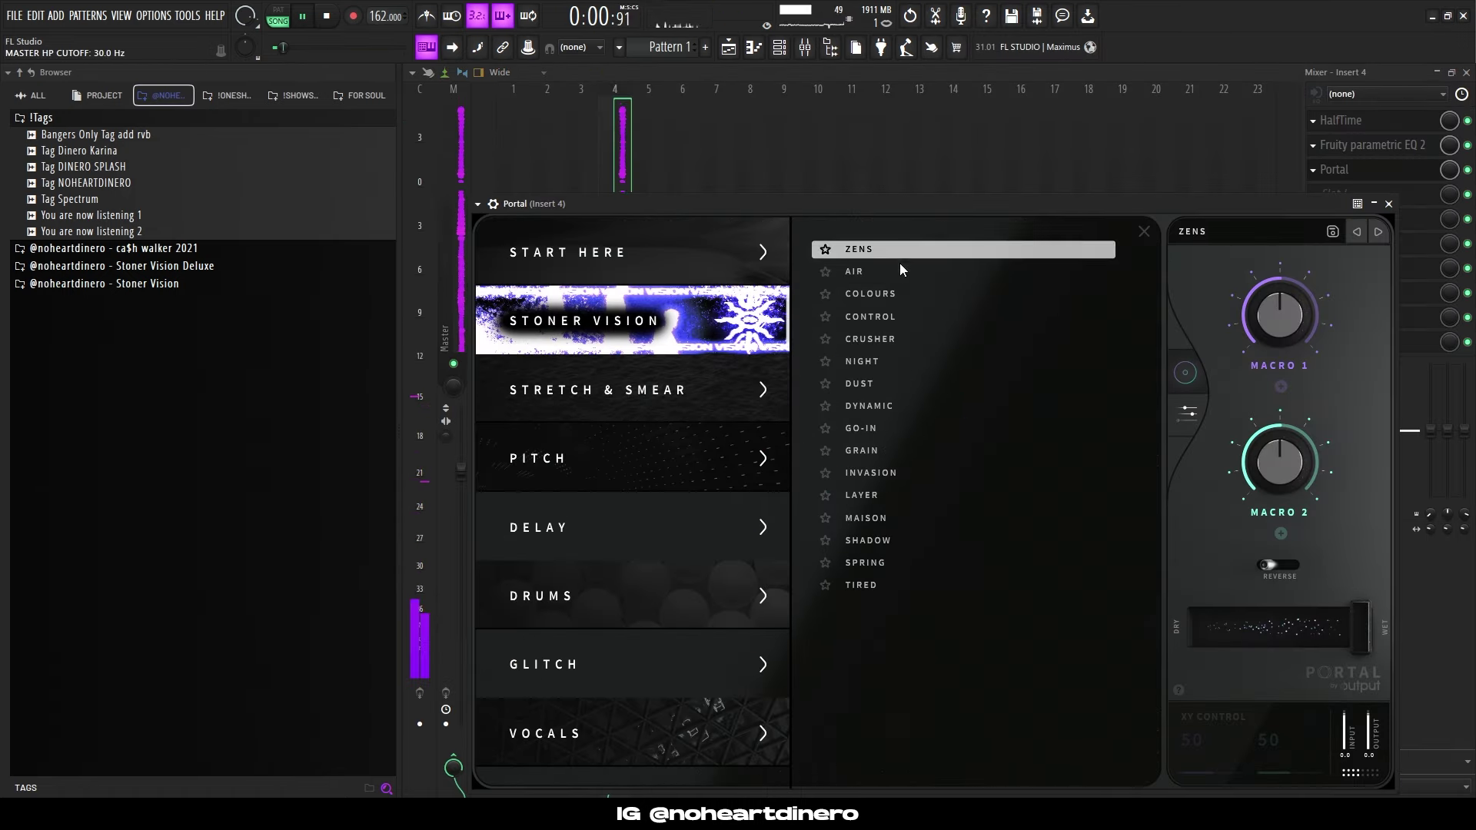
{"action": "left_click", "coordinate": [901, 293]}
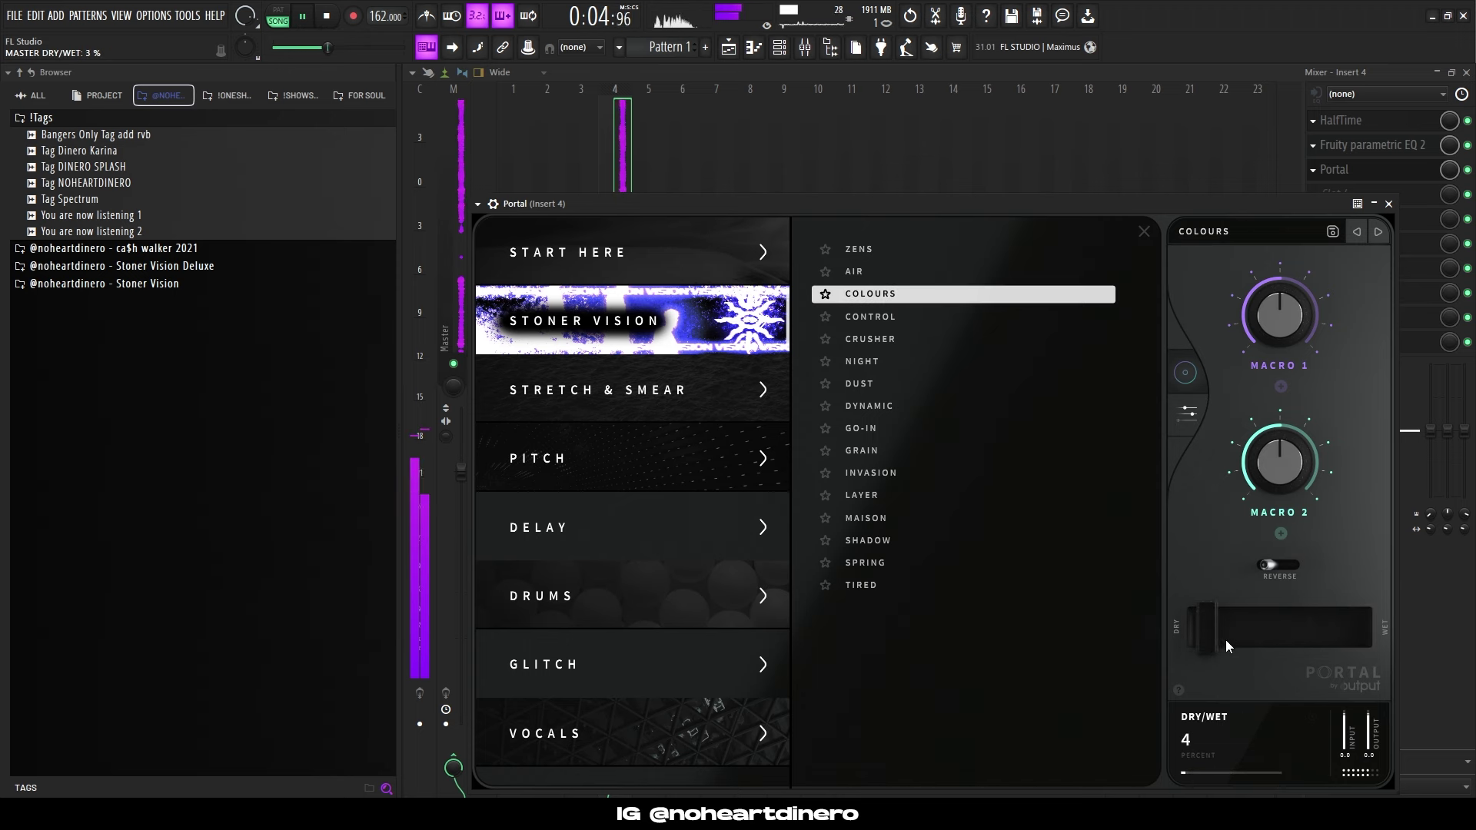
{"action": "left_click_drag", "start_coordinate": [1290, 639], "coordinate": [1329, 636]}
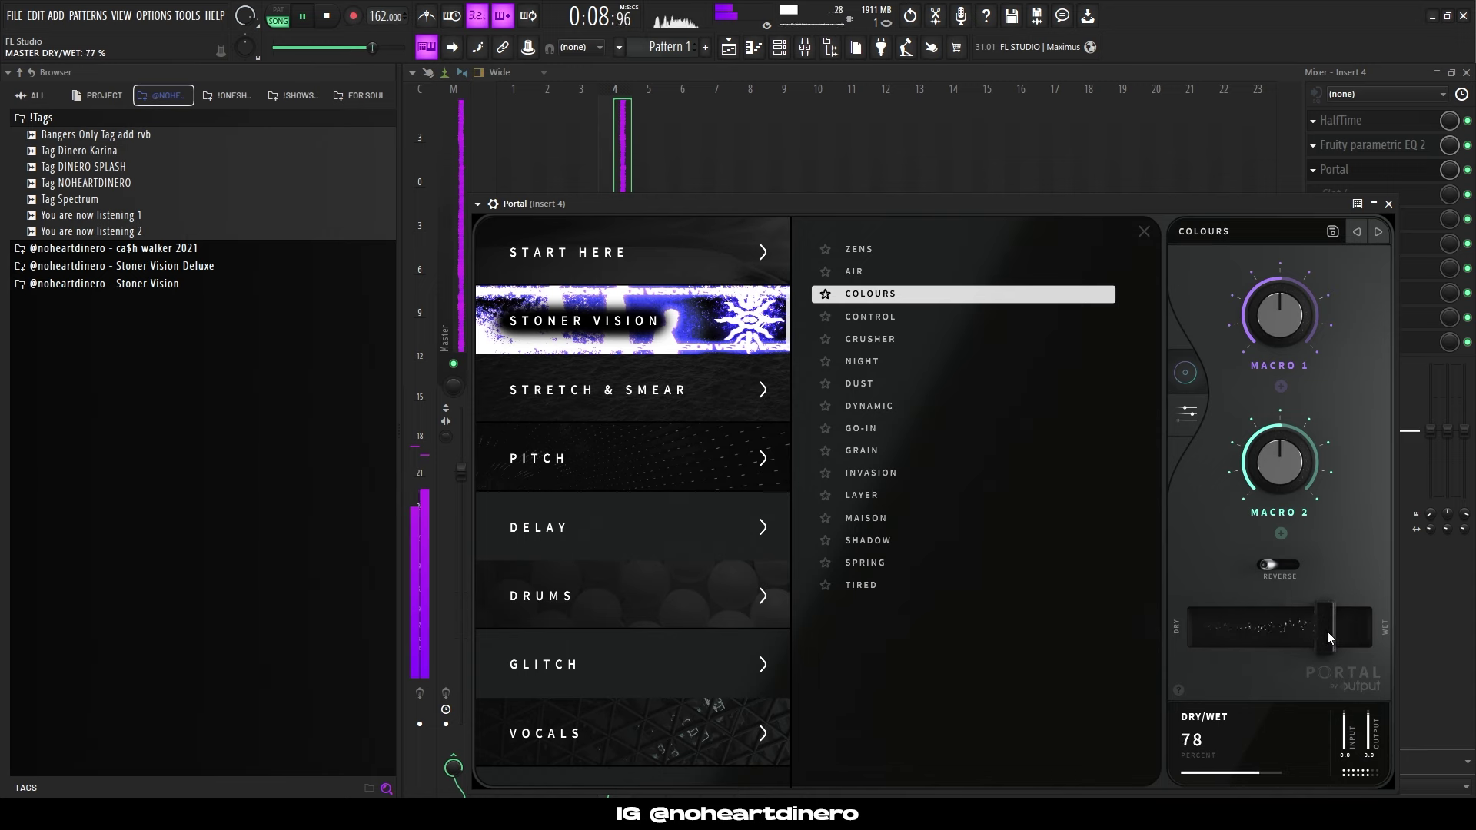
Create an automation clip for Portal's master dry/wet and show it in the playlist.
{"action": "right_click", "coordinate": [529, 50]}
{"action": "left_click", "coordinate": [573, 160]}
{"action": "left_click", "coordinate": [726, 50]}
{"action": "key", "text": "space"}
{"action": "scroll", "coordinate": [520, 264], "scroll_direction": "up", "scroll_amount": 2}
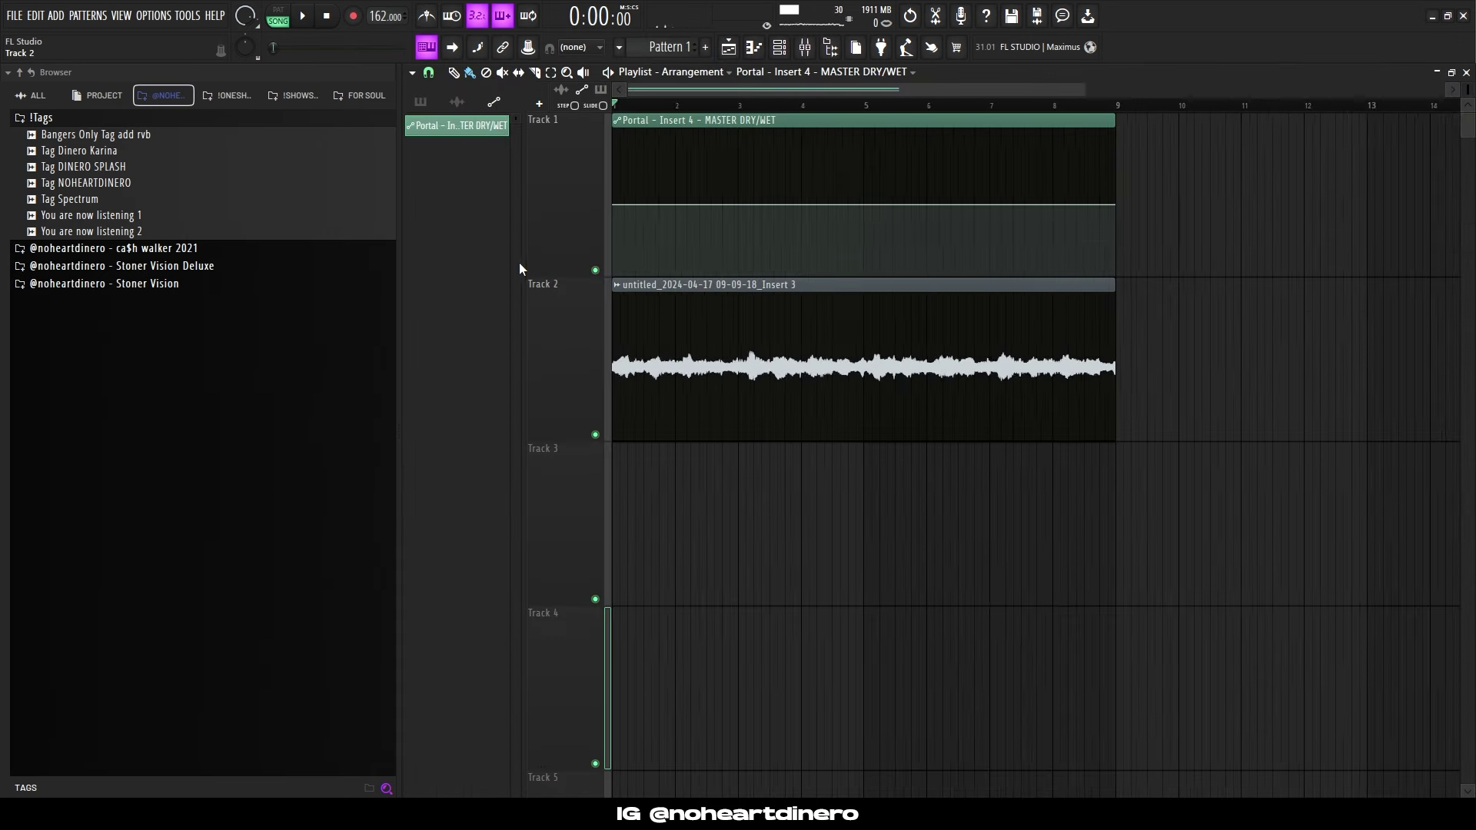
Lower the automation clip's first point and add a point at bar 2 with the same value pasted in.
{"action": "scroll", "coordinate": [519, 262], "scroll_direction": "up", "scroll_amount": 1}
{"action": "left_click_drag", "start_coordinate": [613, 206], "coordinate": [612, 247]}
{"action": "right_click", "coordinate": [613, 248]}
{"action": "left_click", "coordinate": [653, 495]}
{"action": "right_click", "coordinate": [700, 245]}
{"action": "right_click", "coordinate": [701, 245]}
{"action": "left_click", "coordinate": [739, 507]}
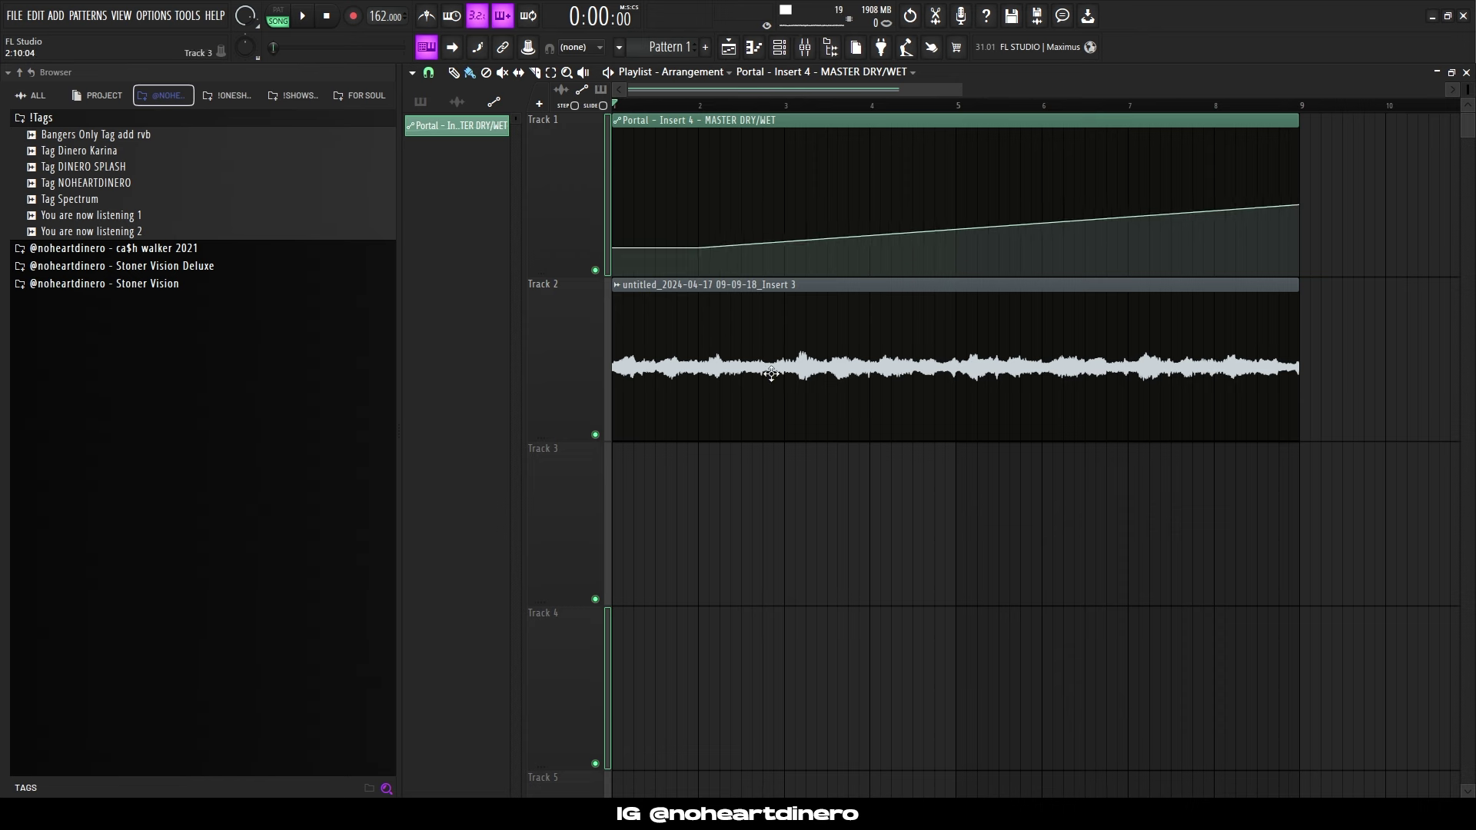
Add equal raised automation points at the middle of bar 2 and at bar 3, plus a low point at bar 3.
{"action": "right_click", "coordinate": [741, 226]}
{"action": "right_click", "coordinate": [742, 227]}
{"action": "left_click", "coordinate": [783, 474]}
{"action": "right_click", "coordinate": [784, 225]}
{"action": "right_click", "coordinate": [785, 225]}
{"action": "left_click", "coordinate": [824, 486]}
{"action": "right_click", "coordinate": [784, 254]}
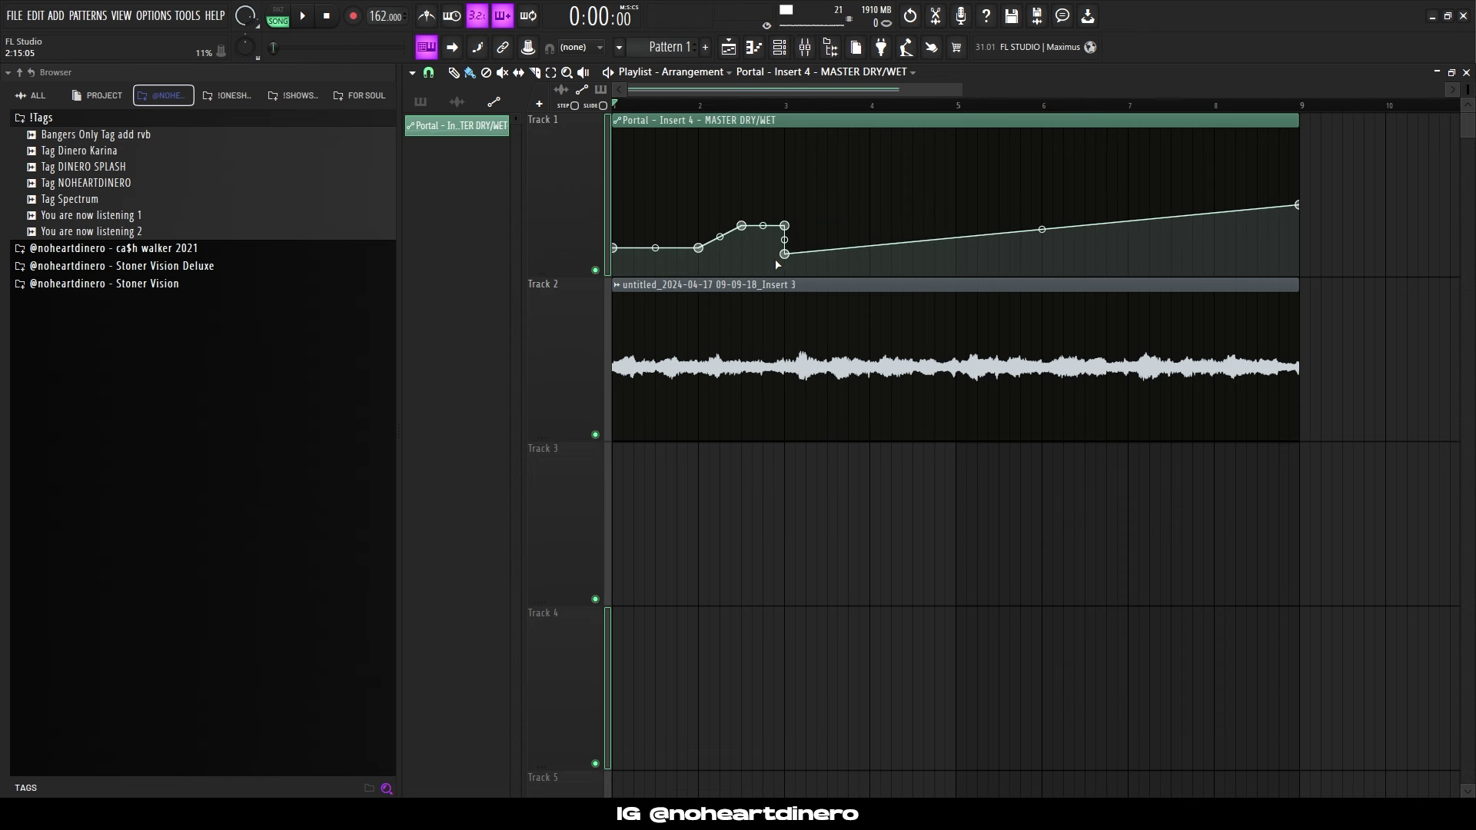
Trim the dry/wet automation clip to end at bar 3 and duplicate it once after itself.
{"action": "key", "text": "space"}
{"action": "left_click_drag", "start_coordinate": [1296, 263], "coordinate": [784, 263]}
{"action": "left_click", "coordinate": [726, 176], "text": "ctrl"}
{"action": "key", "text": "ctrl+b"}
{"action": "scroll", "coordinate": [807, 333], "scroll_direction": "down", "scroll_amount": 3}
{"action": "key", "text": "space"}
Raise the automation point in the middle of bar 2 to about 48% and paste its value onto the upper point at bar 3.
{"action": "left_click_drag", "start_coordinate": [679, 225], "coordinate": [680, 206]}
{"action": "right_click", "coordinate": [680, 207]}
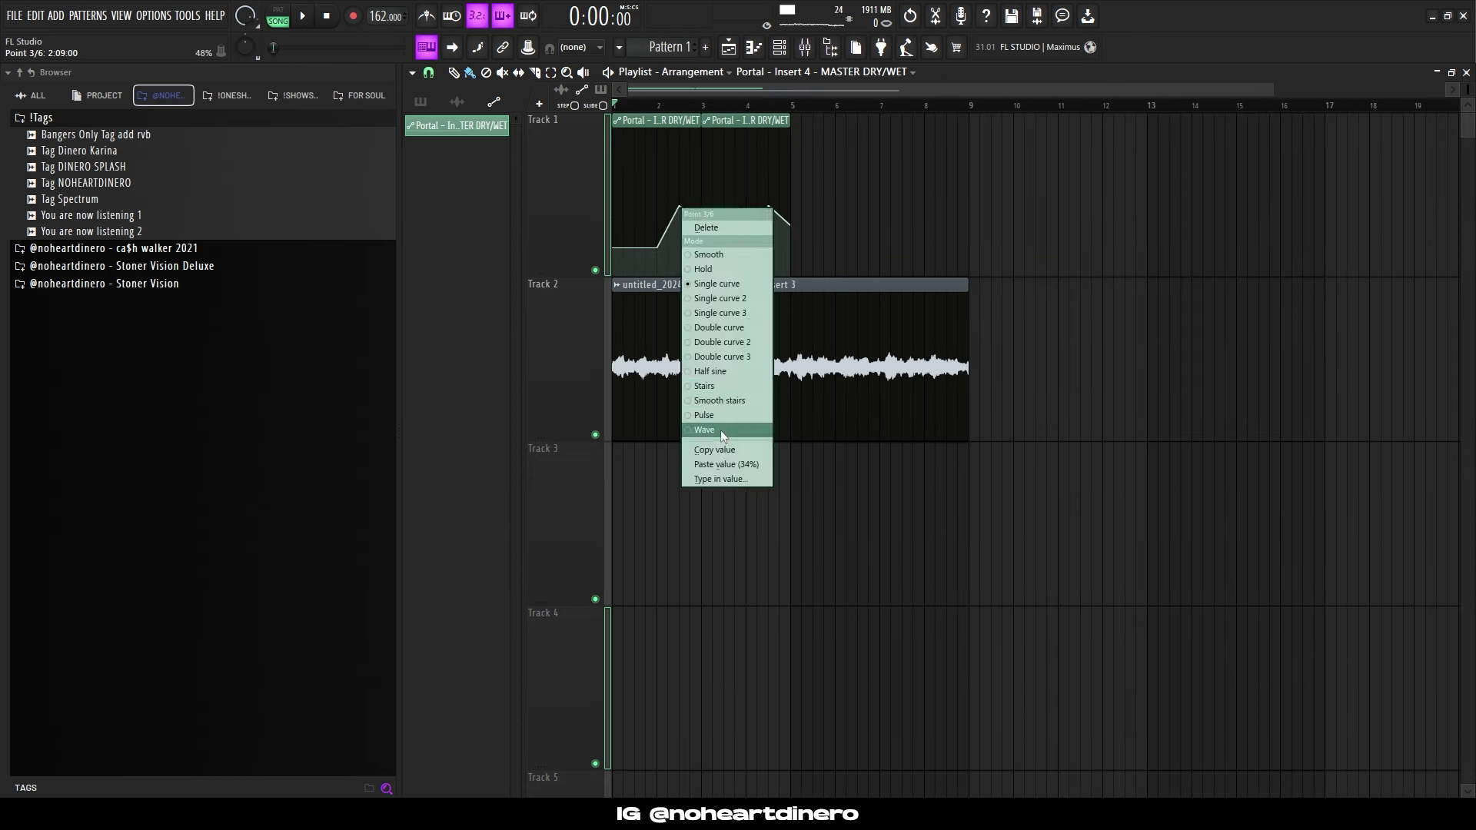
{"action": "left_click", "coordinate": [719, 449]}
{"action": "right_click", "coordinate": [701, 226]}
{"action": "left_click", "coordinate": [742, 485]}
Duplicate the pair of dry/wet automation clips across bars 5 to 8 of the playlist.
{"action": "key", "text": "space"}
{"action": "left_click_drag", "start_coordinate": [905, 228], "coordinate": [676, 192]}
{"action": "key", "text": "ctrl+b"}
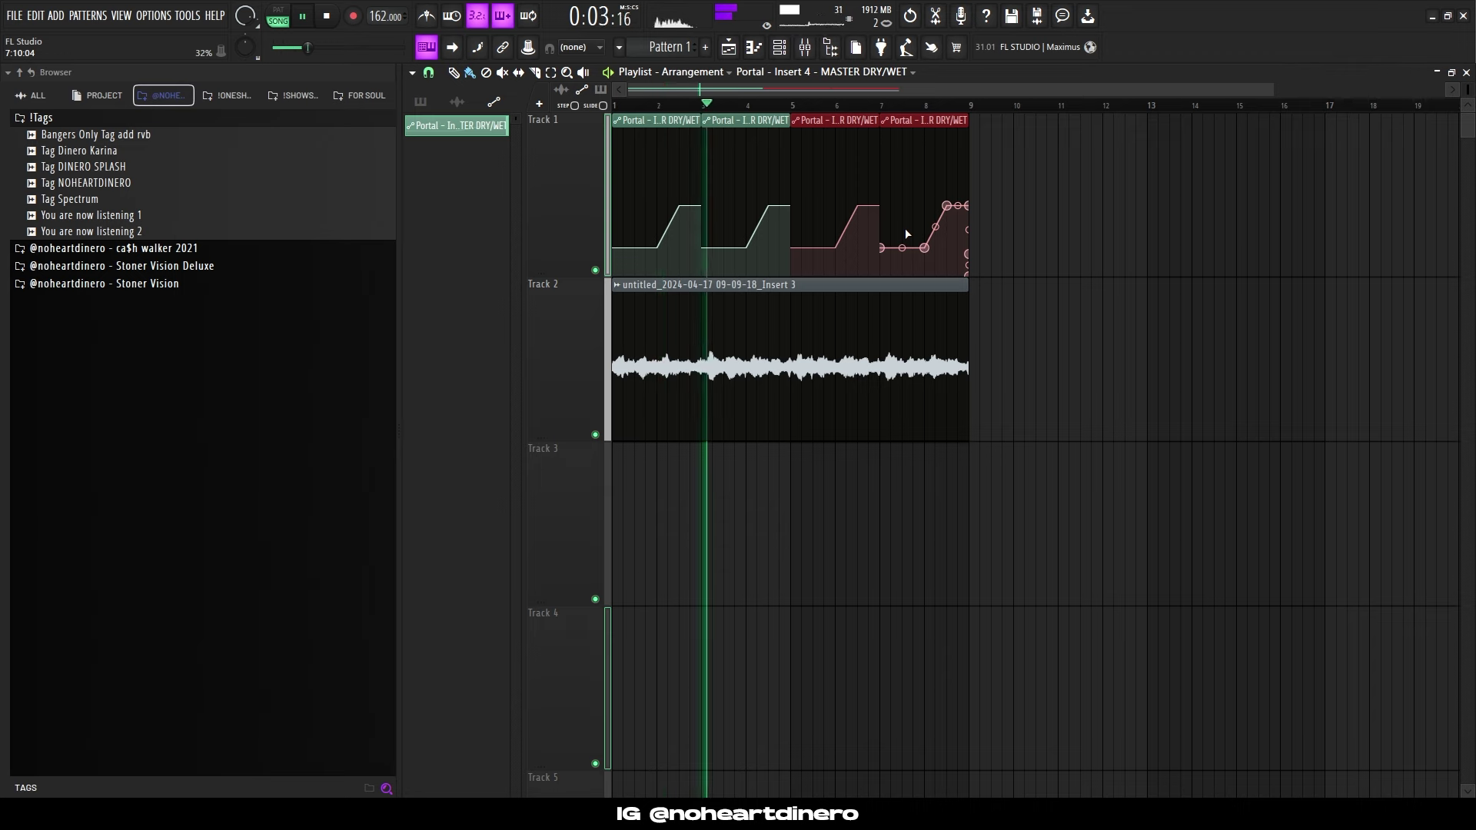
{"action": "key", "text": "F9"}
{"action": "left_click", "coordinate": [732, 49]}
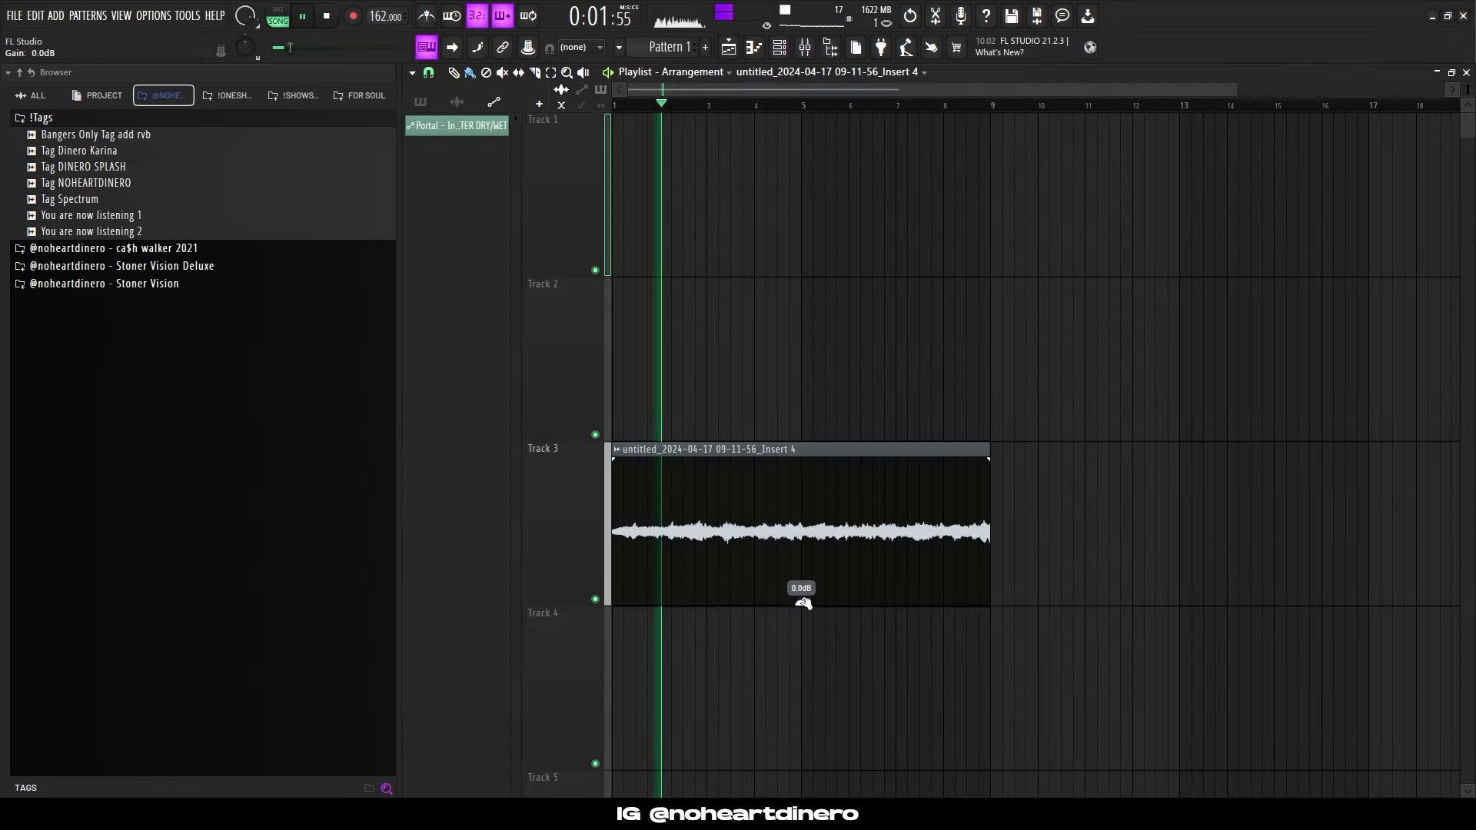
Raise the rendered Insert 4 audio clip's gain to 3.2 dB and move the clip to Track 2.
{"action": "left_click_drag", "start_coordinate": [801, 603], "coordinate": [801, 604]}
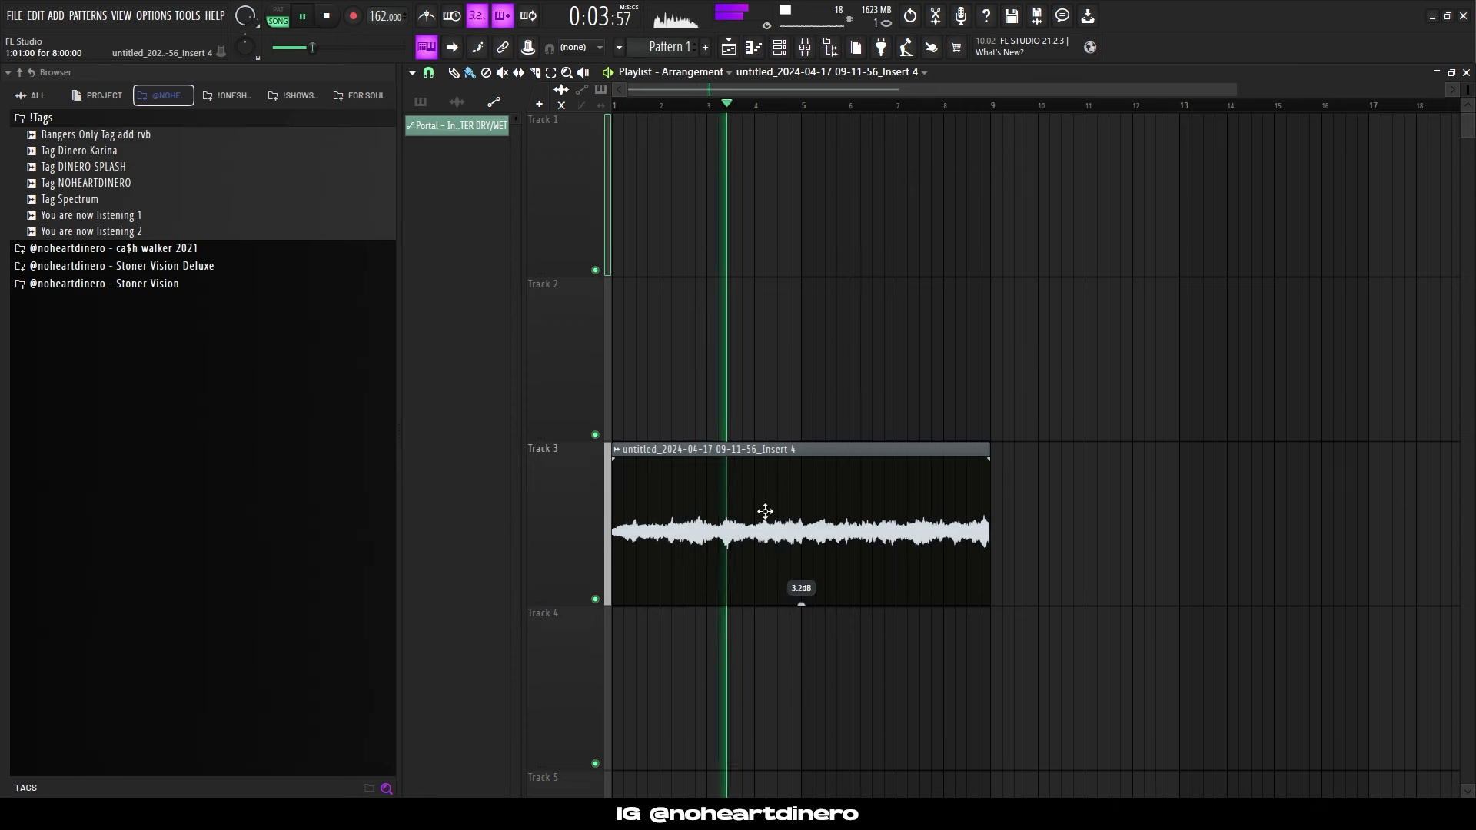
{"action": "left_click_drag", "start_coordinate": [765, 512], "coordinate": [790, 383]}
{"action": "scroll", "coordinate": [700, 394], "scroll_direction": "down", "scroll_amount": 1}
Set the rendered Insert 4 clip's time stretching mode to Stretch and its pitch shift to +100 cents.
{"action": "double_click", "coordinate": [728, 377]}
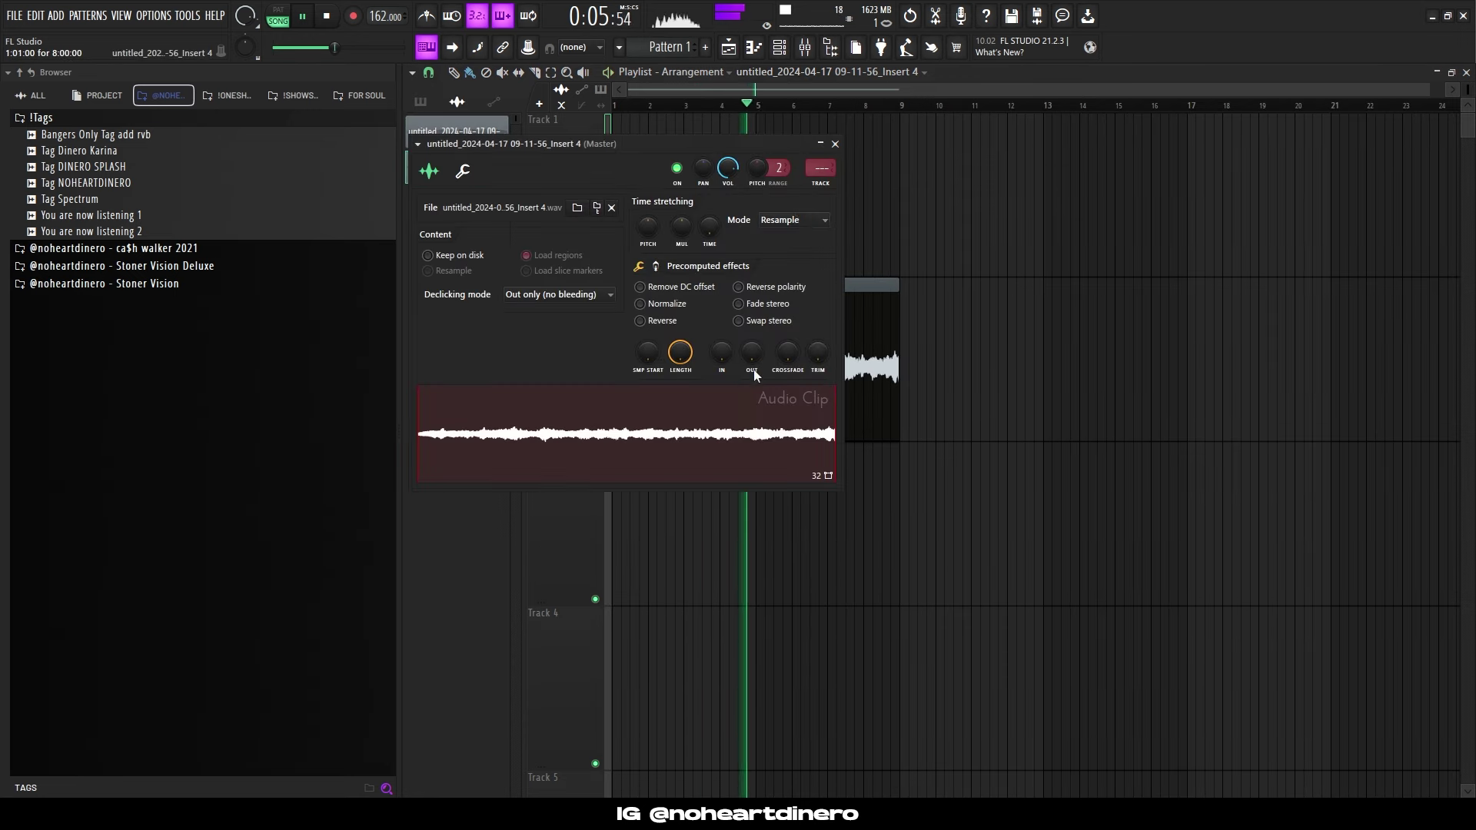
{"action": "key", "text": "space"}
{"action": "left_click", "coordinate": [794, 219]}
{"action": "left_click", "coordinate": [778, 263]}
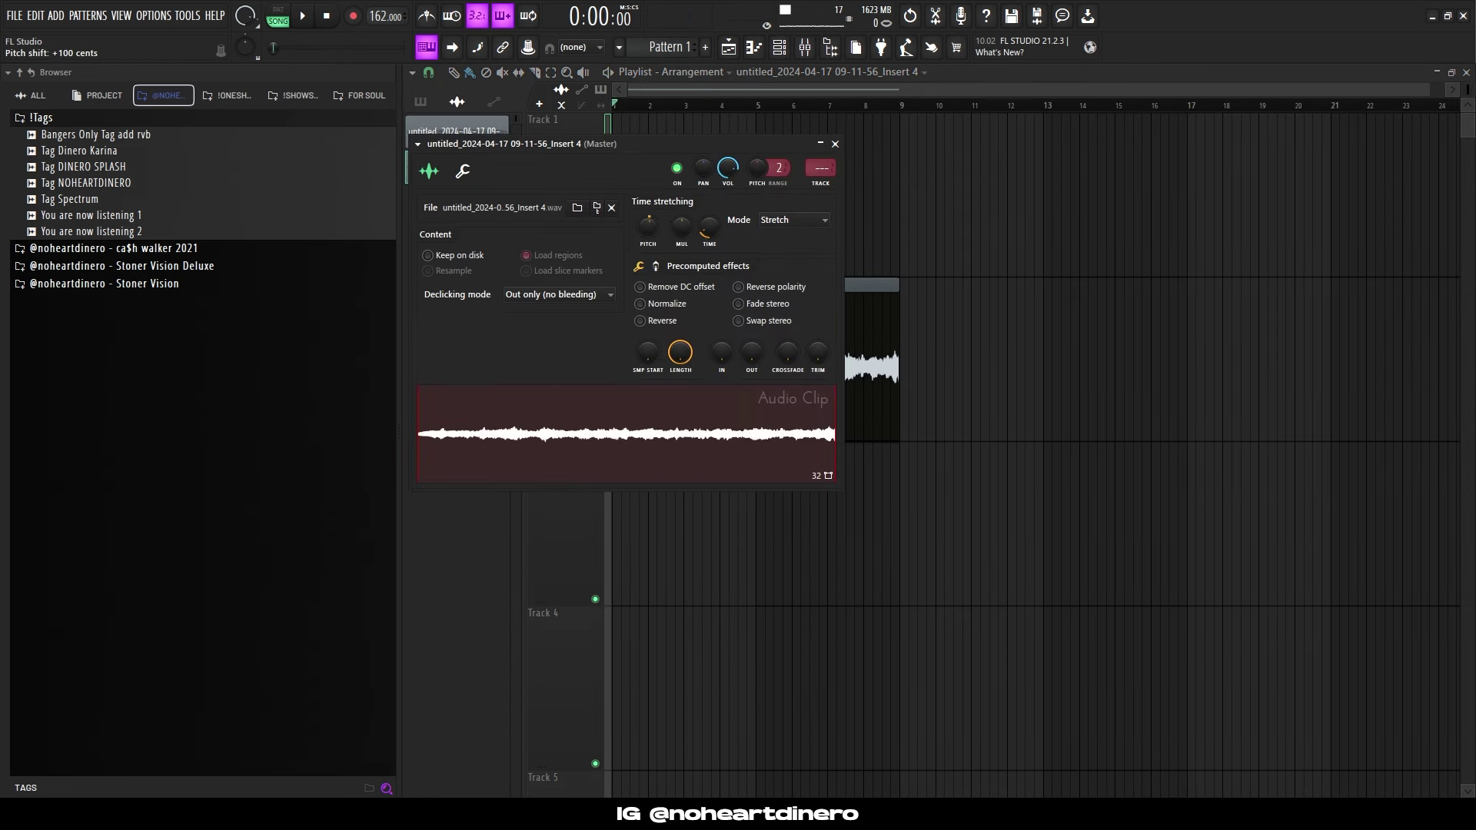
{"action": "right_click", "coordinate": [1087, 425]}
{"action": "scroll", "coordinate": [1084, 422], "scroll_direction": "up", "scroll_amount": 2}
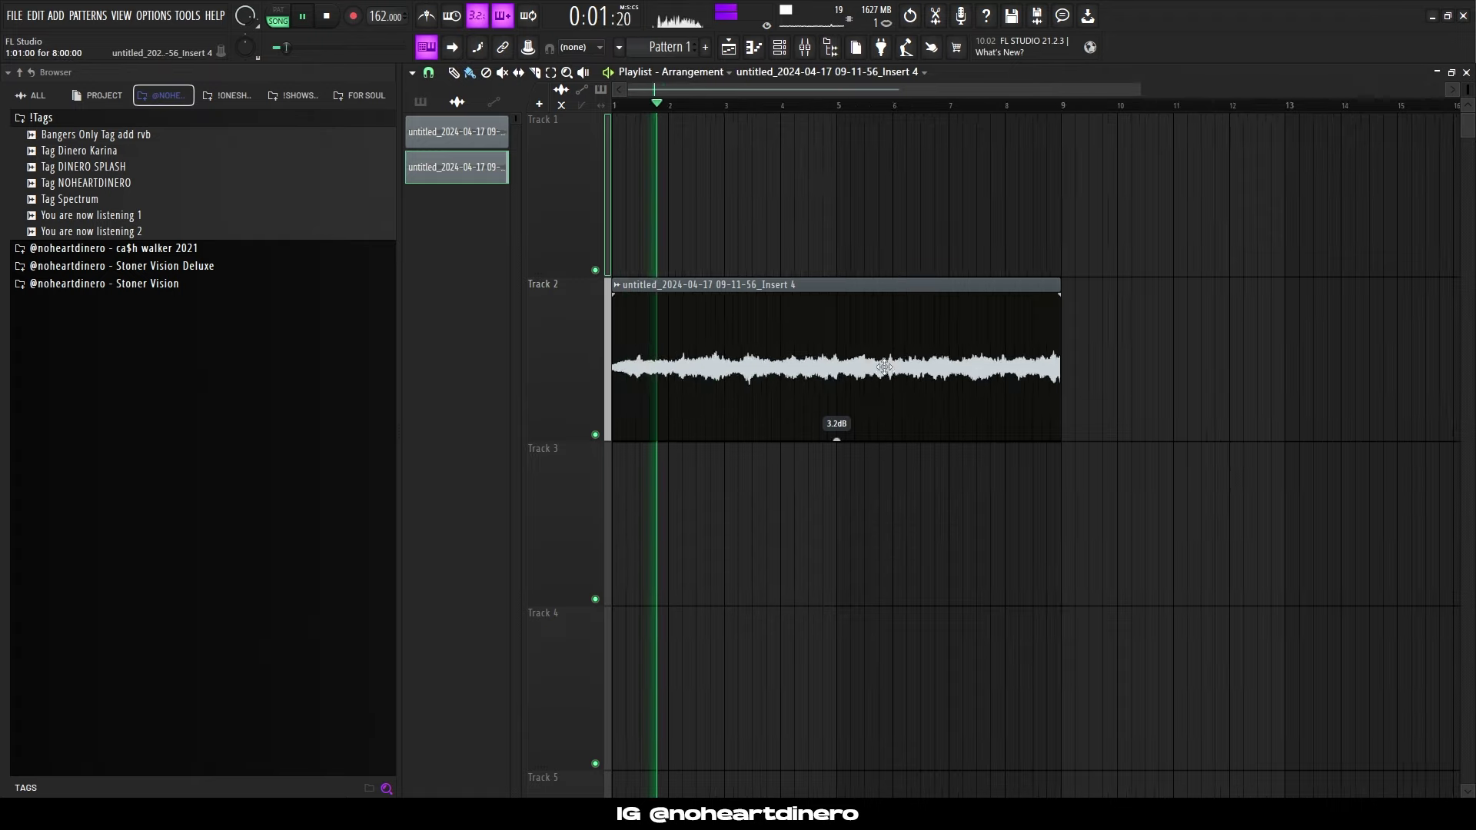
{"action": "scroll", "coordinate": [834, 396], "scroll_direction": "down", "scroll_amount": 2}
Send the pitched clip to Insert 4 and set up Fruity Parametric EQ 2 in slot 7 with band 1 as a high pass.
{"action": "double_click", "coordinate": [756, 379]}
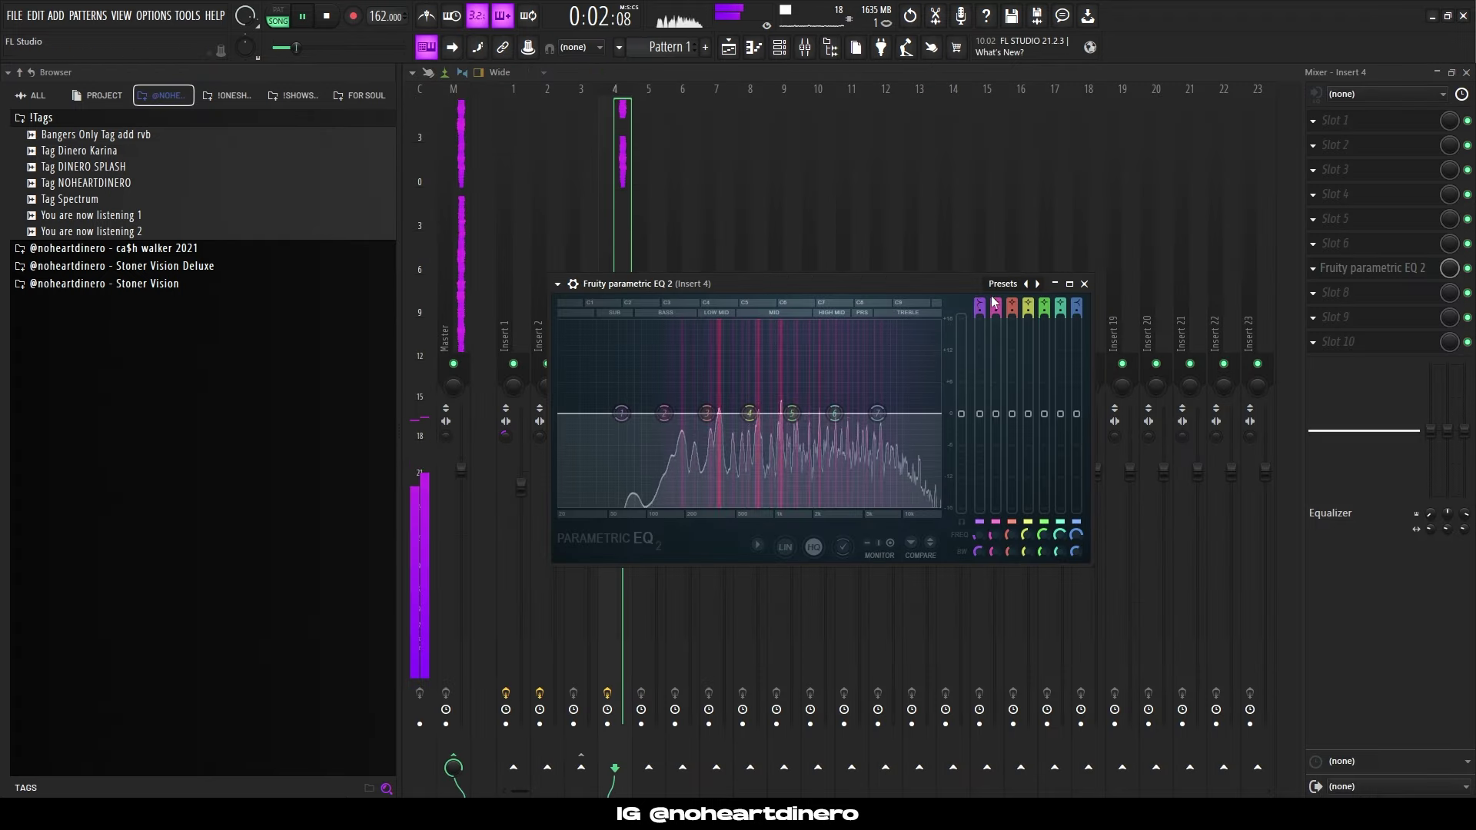
{"action": "scroll", "coordinate": [979, 304], "scroll_direction": "down", "scroll_amount": 1}
{"action": "scroll", "coordinate": [975, 311], "scroll_direction": "up", "scroll_amount": 2}
{"action": "scroll", "coordinate": [979, 303], "scroll_direction": "down", "scroll_amount": 1}
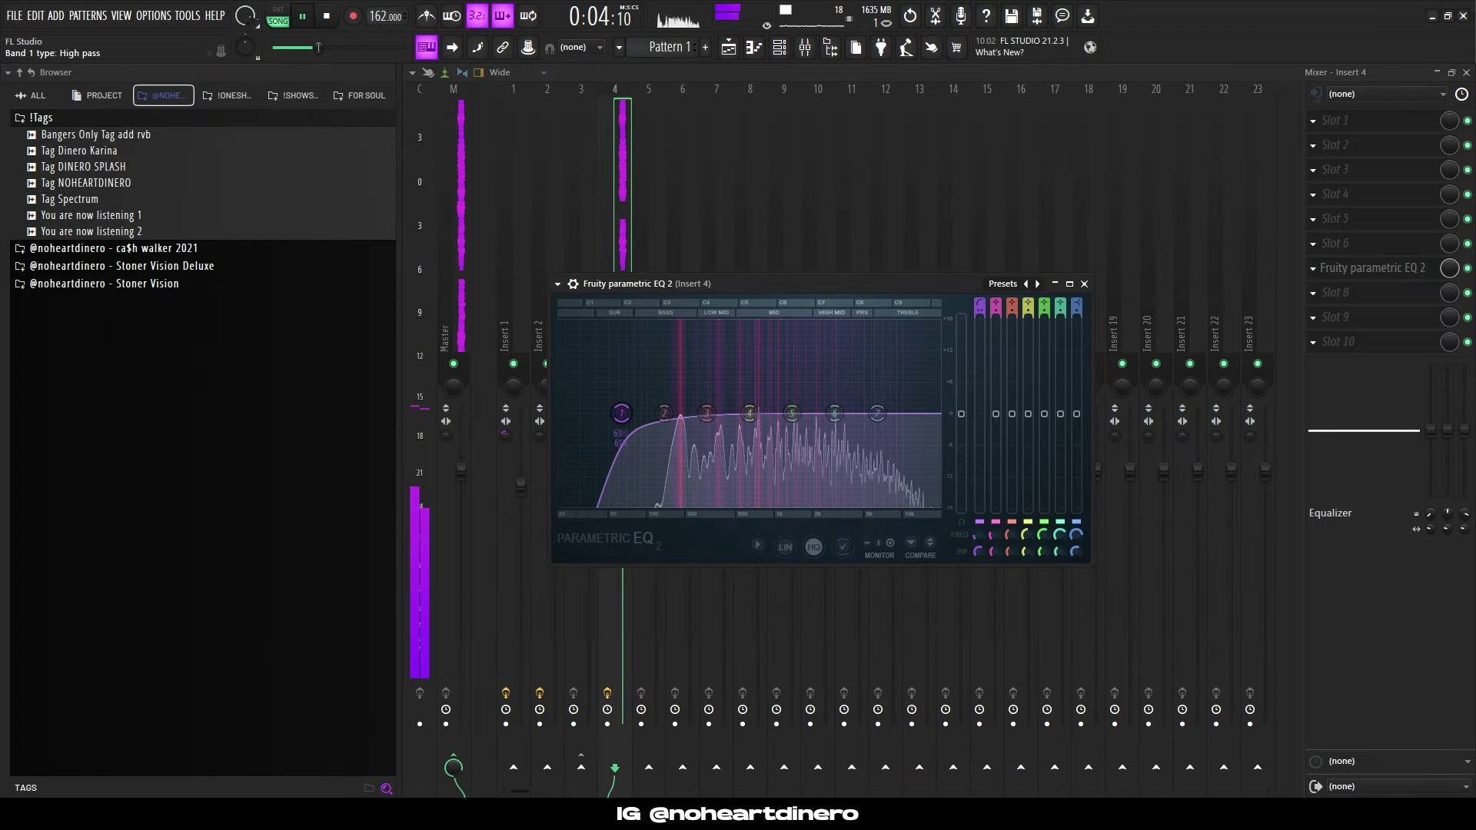
{"action": "left_click_drag", "start_coordinate": [664, 416], "coordinate": [683, 415]}
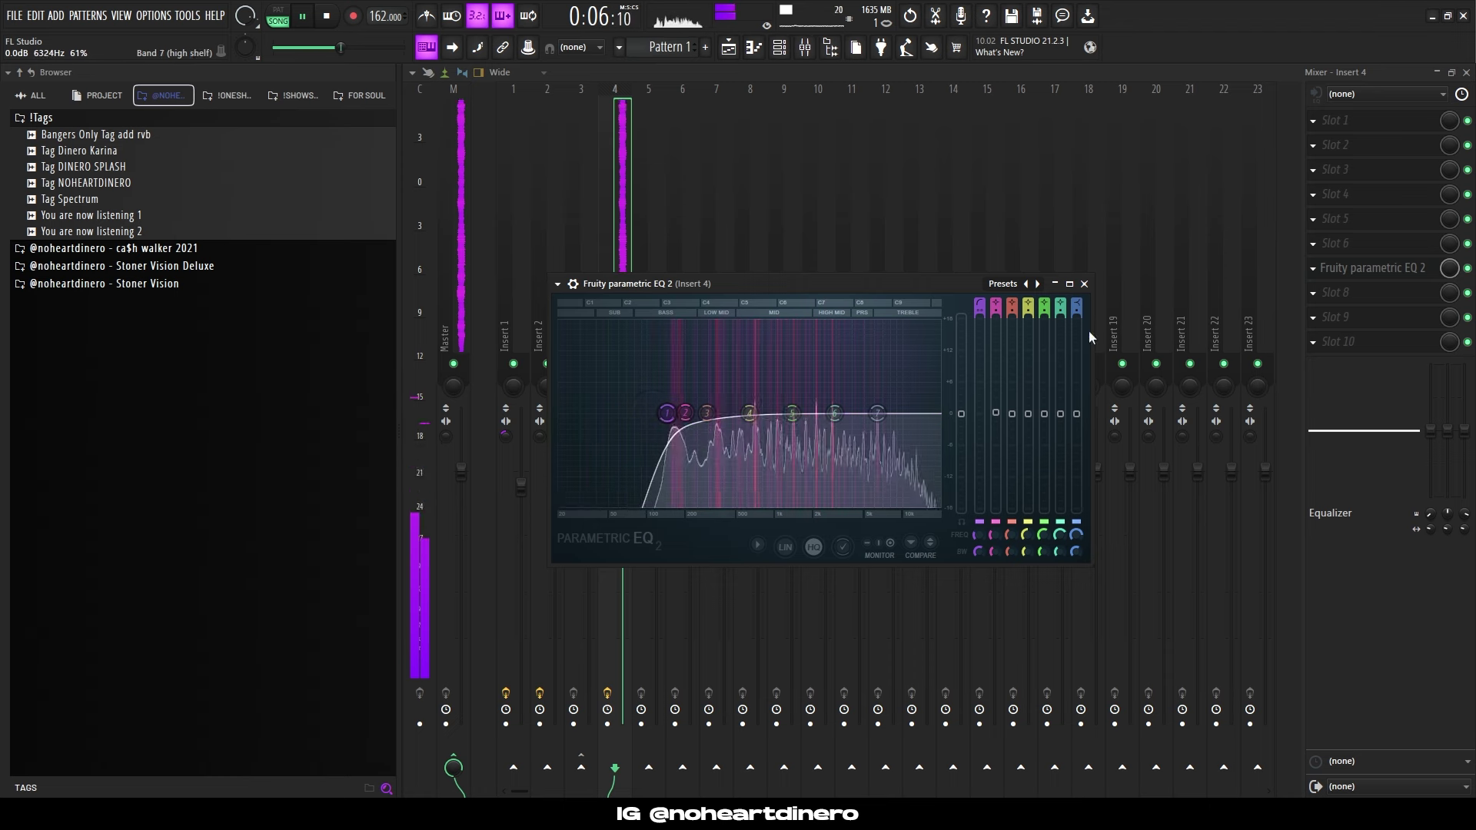
{"action": "left_click", "coordinate": [1084, 284]}
Add Fruity Flanger to slot 1 of Insert 4 and lower its mix level.
{"action": "left_click", "coordinate": [1323, 122]}
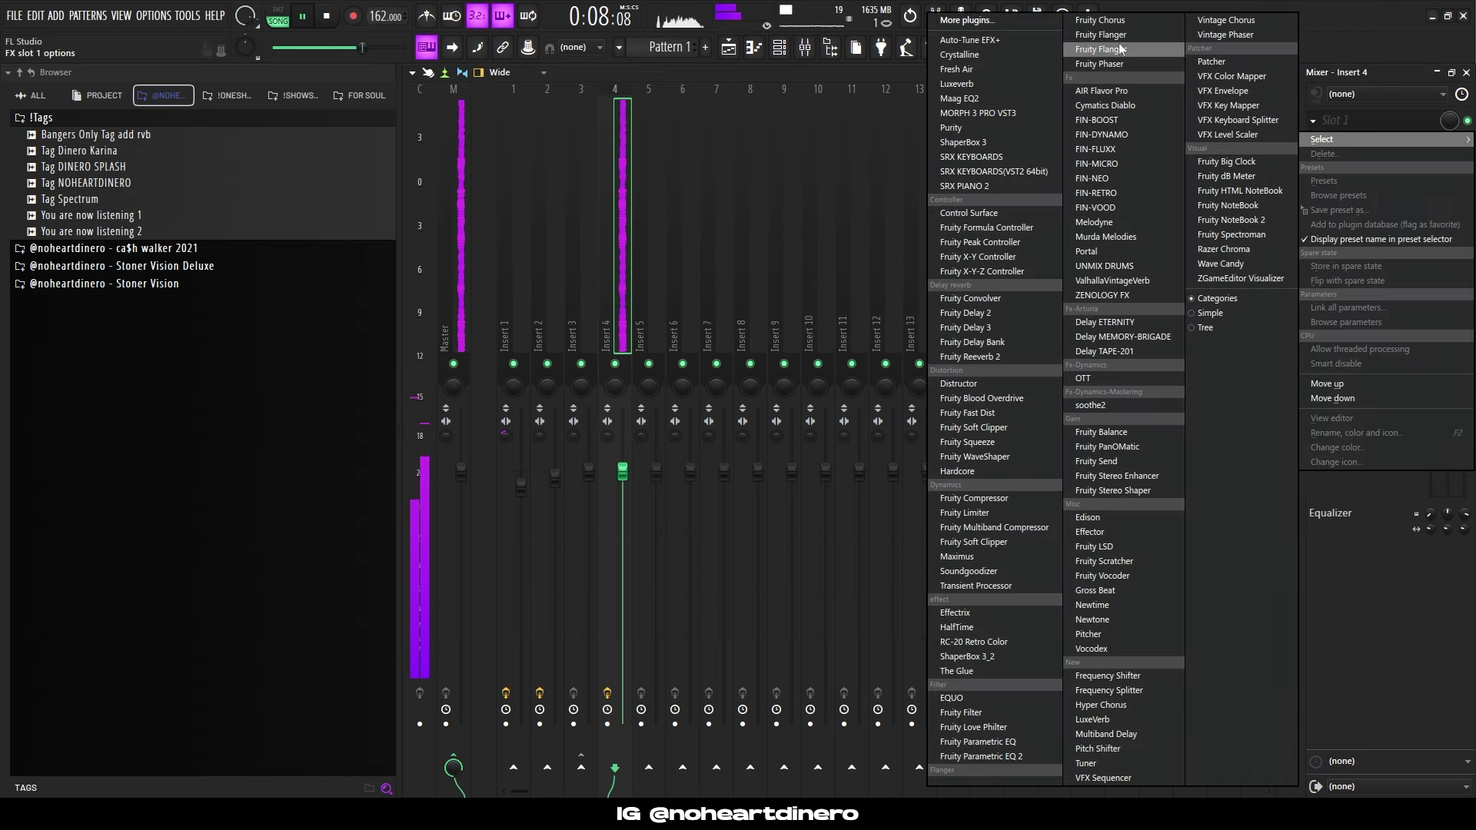
{"action": "left_click", "coordinate": [1101, 50]}
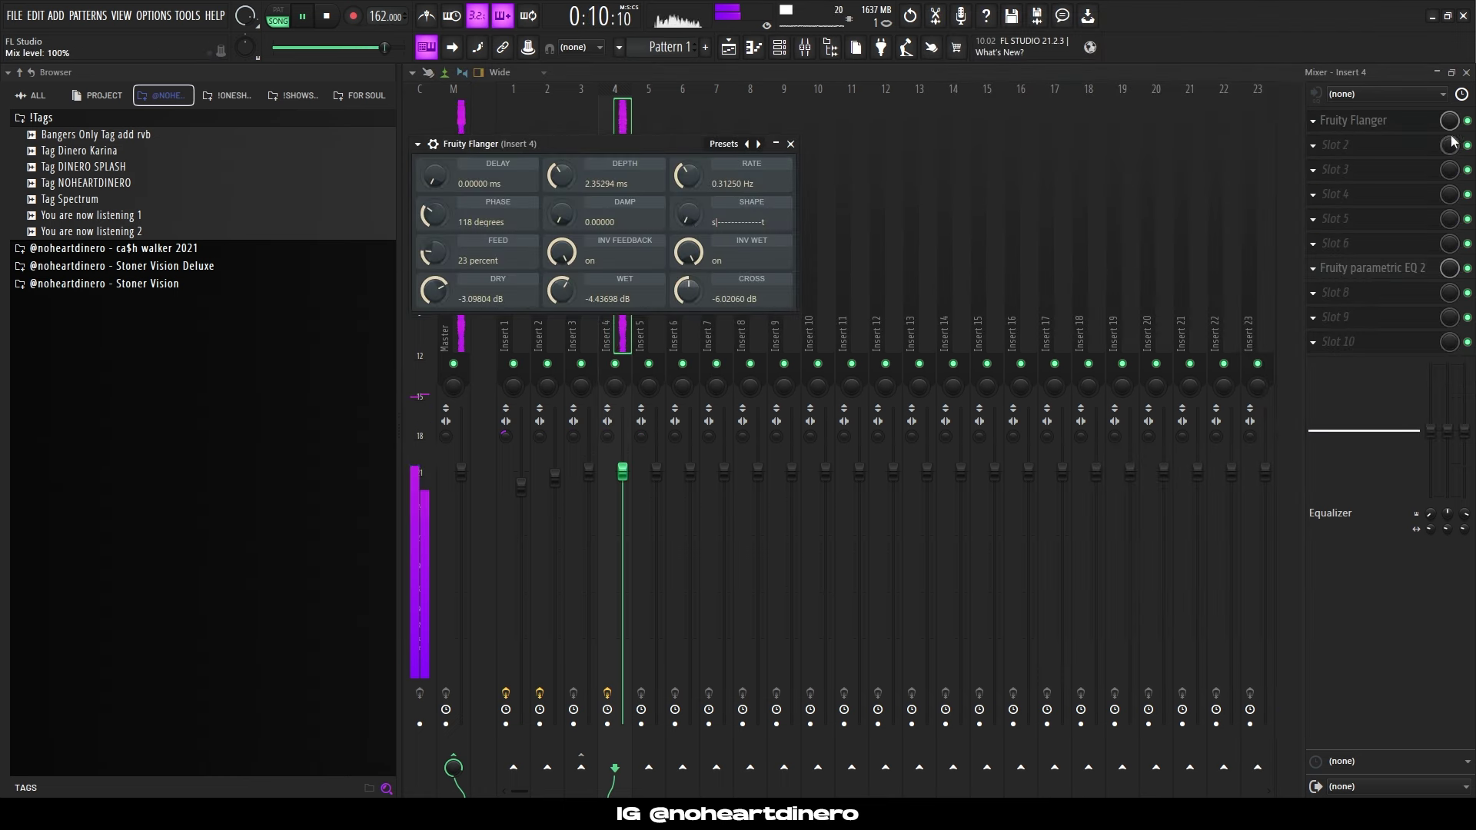
{"action": "left_click_drag", "start_coordinate": [1450, 123], "coordinate": [1450, 160]}
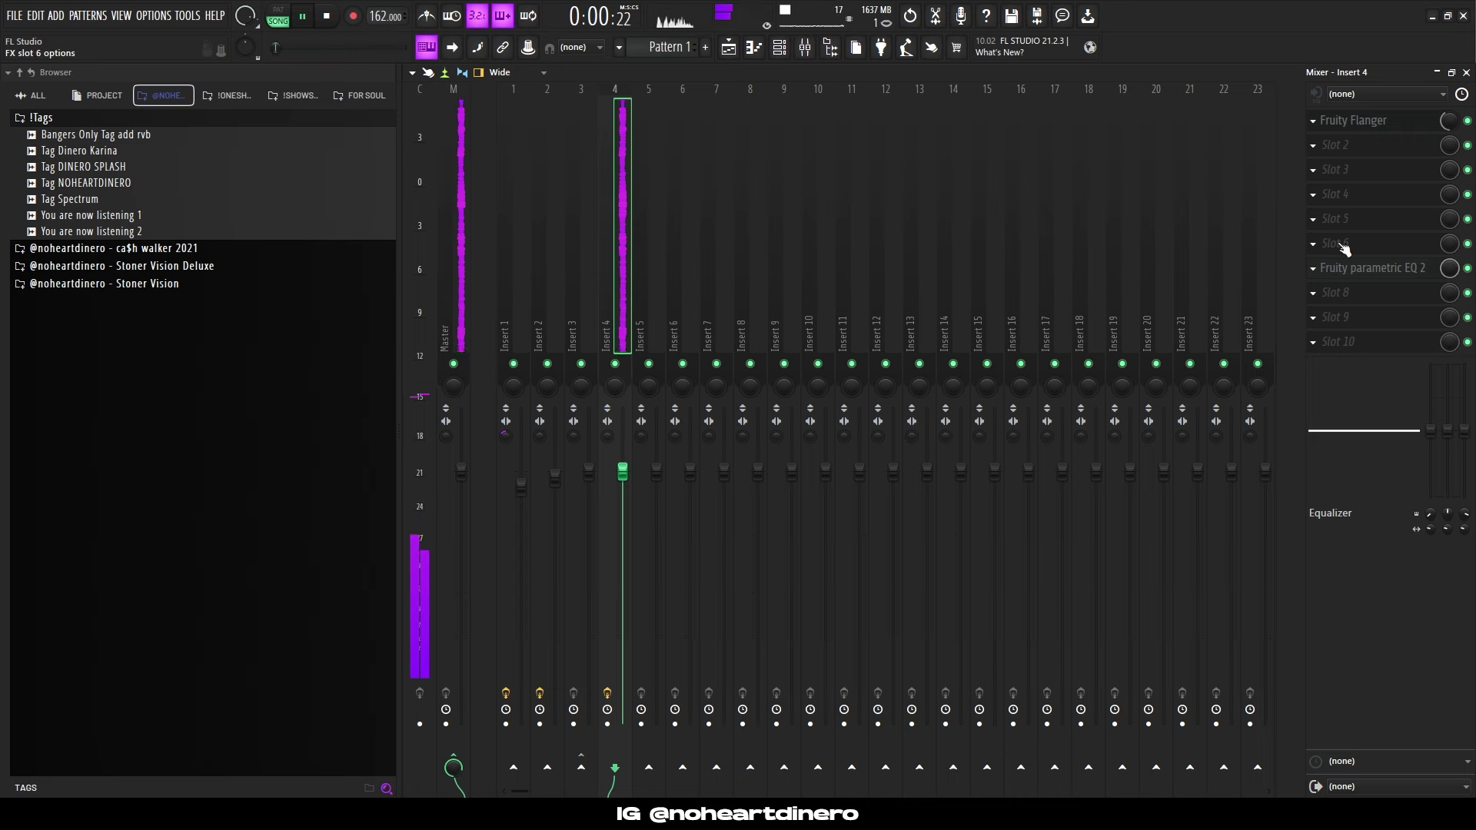
Add ValhallaVintageVerb to slot 2 of Insert 4 with mix at 19.6 %, decay at 1.27 s and a raised low cut.
{"action": "left_click", "coordinate": [1335, 144]}
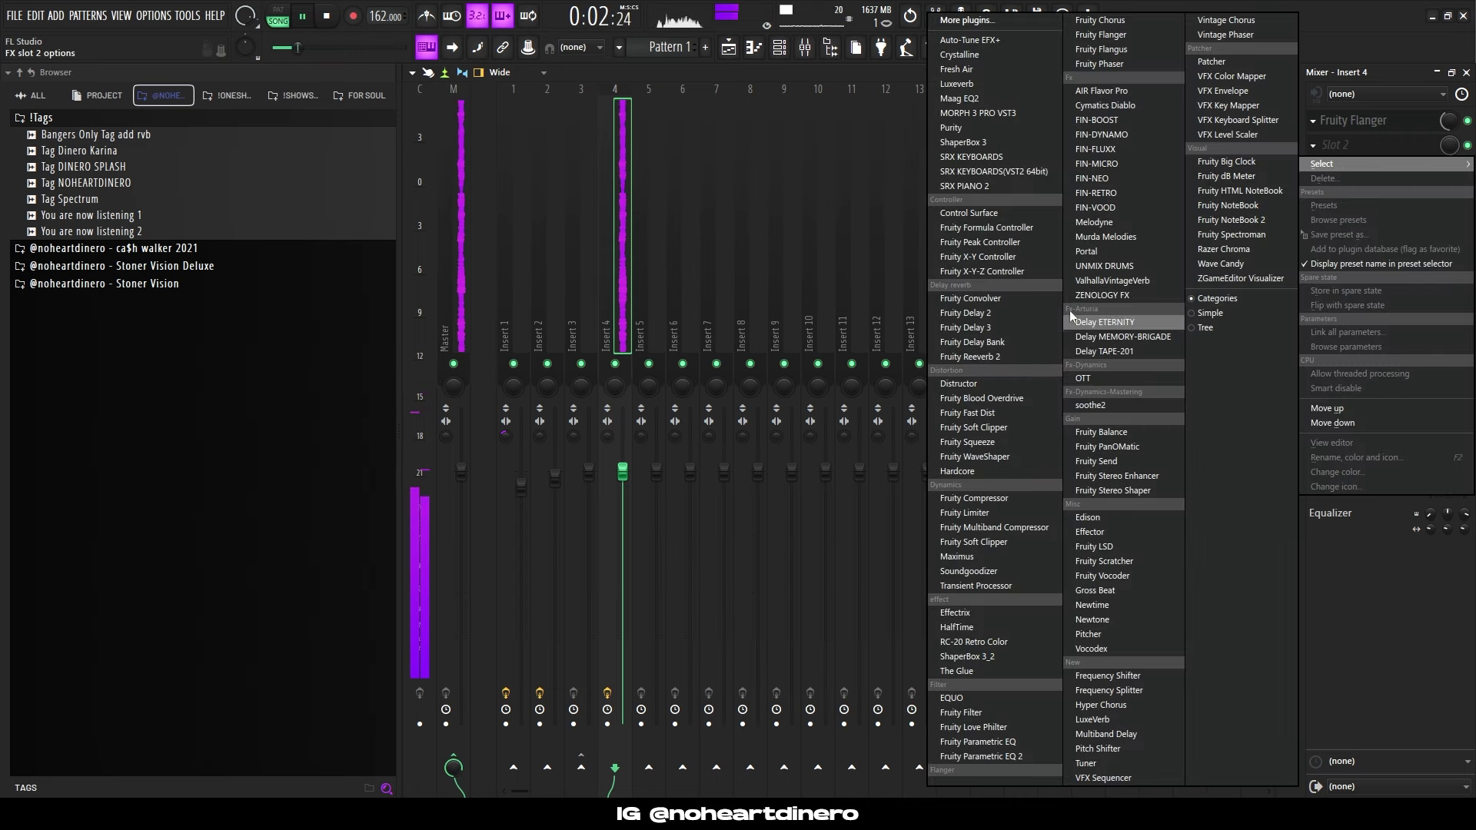
{"action": "left_click", "coordinate": [1107, 281]}
{"action": "left_click_drag", "start_coordinate": [501, 309], "coordinate": [492, 478]}
{"action": "left_click_drag", "start_coordinate": [602, 397], "coordinate": [602, 394]}
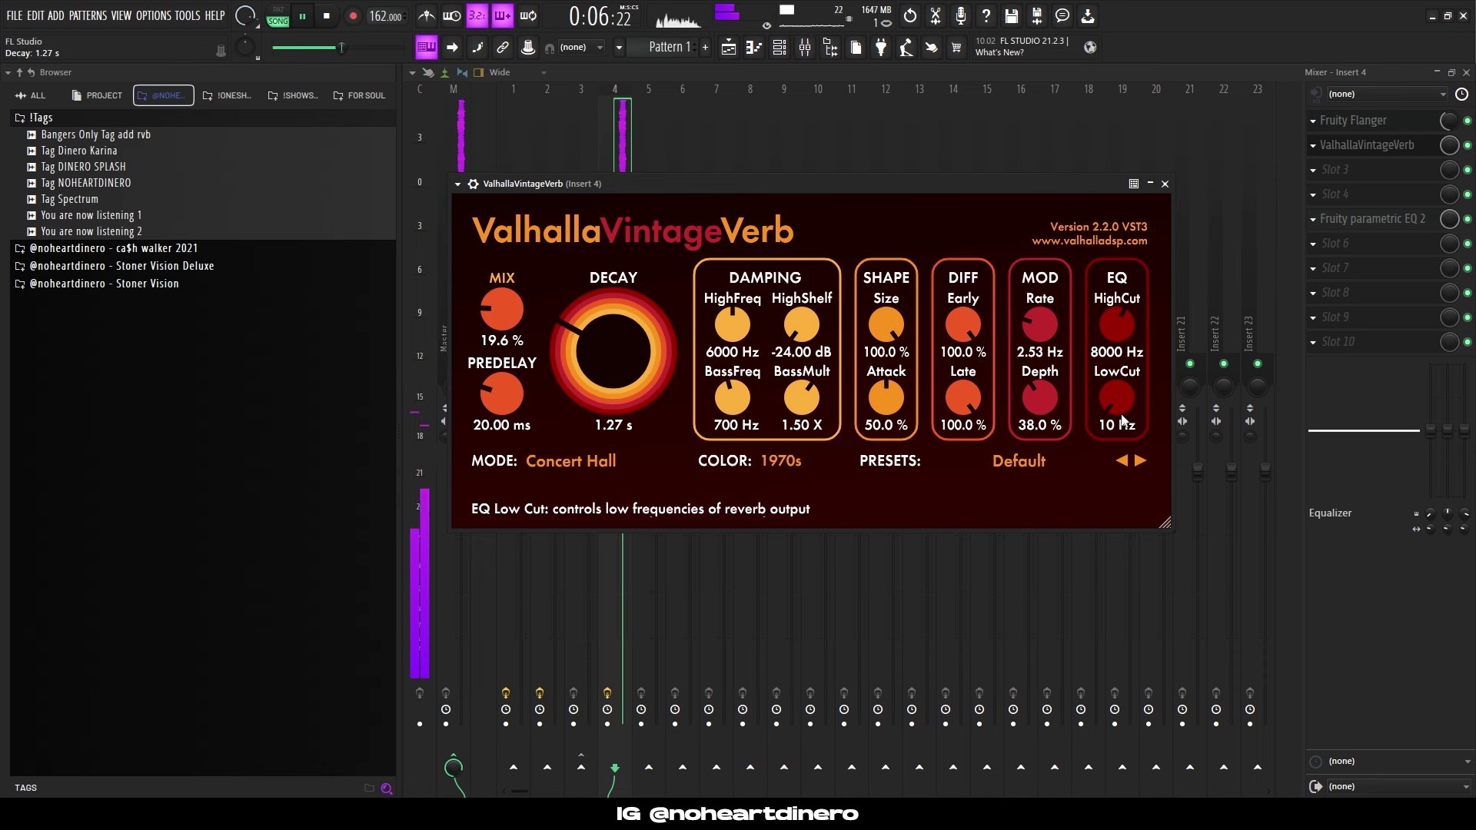
{"action": "left_click_drag", "start_coordinate": [1120, 413], "coordinate": [1118, 394]}
{"action": "left_click", "coordinate": [1166, 185]}
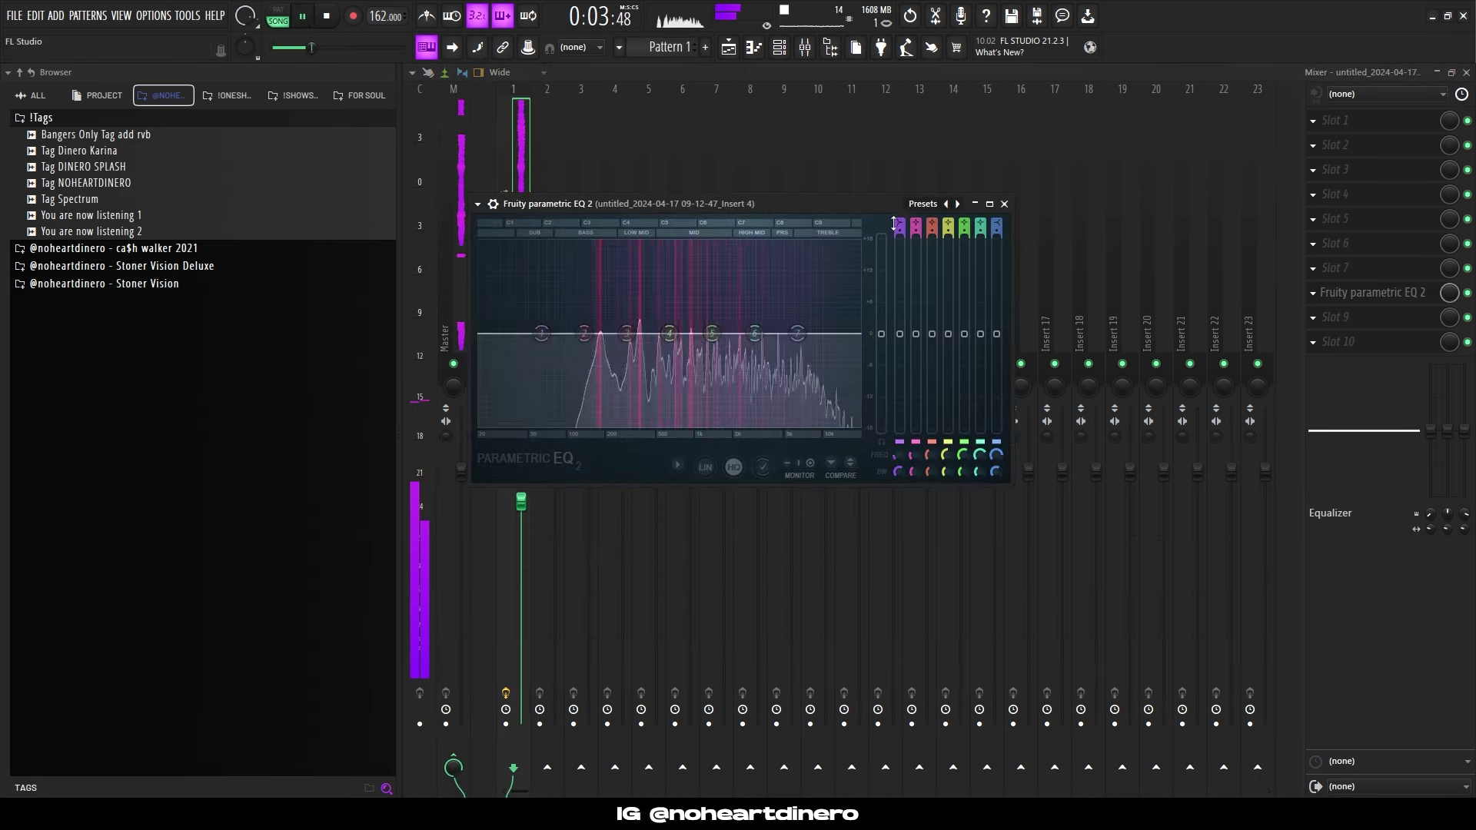
In the resampled Insert 4 track's Fruity Parametric EQ 2, high-pass band 1 at about 112 Hz and boost band 5 and a narrow band 6 around 2950 Hz.
{"action": "left_click_drag", "start_coordinate": [541, 333], "coordinate": [573, 333]}
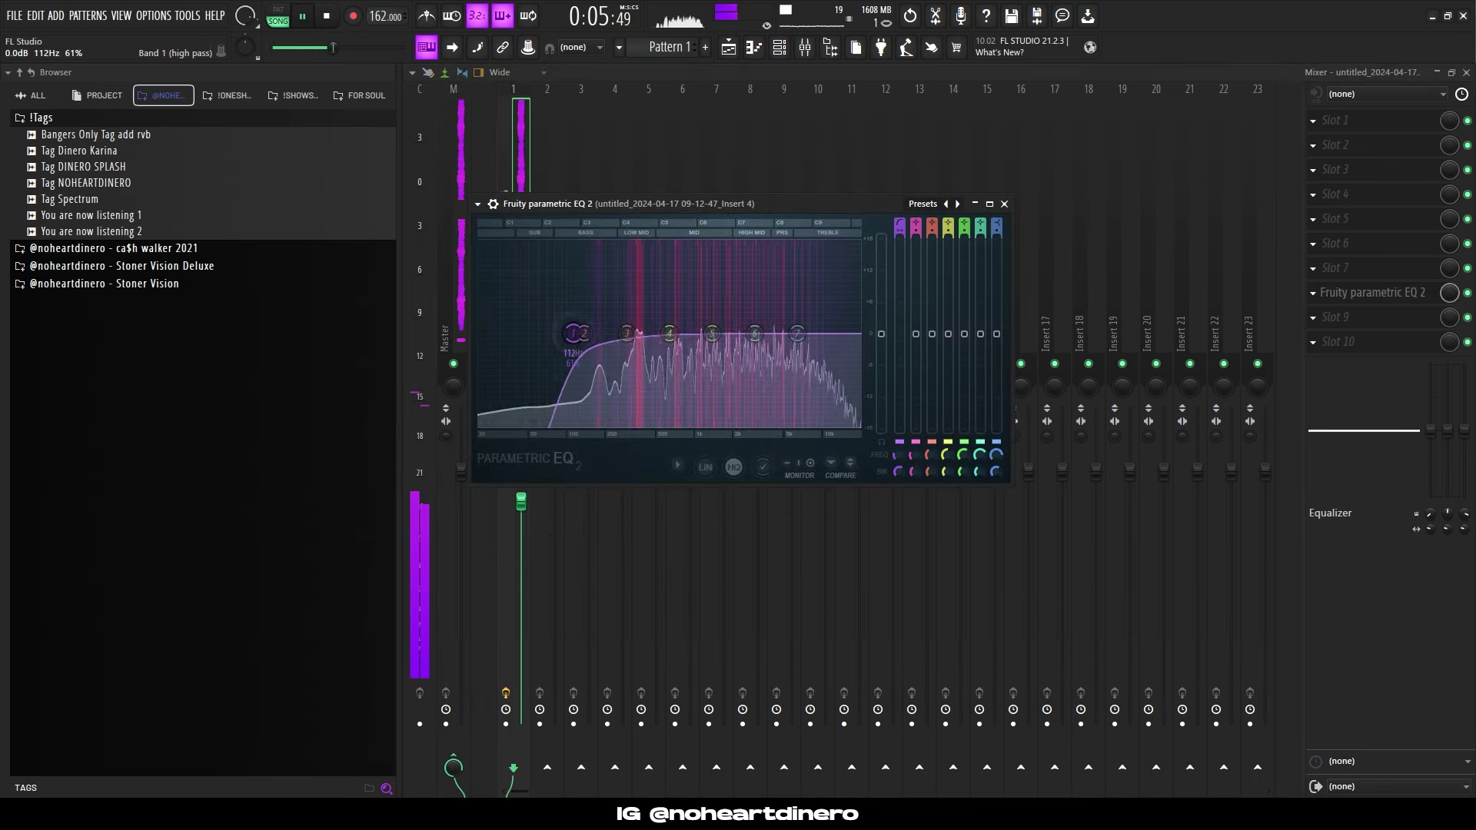
{"action": "scroll", "coordinate": [755, 333], "scroll_direction": "down", "scroll_amount": 5}
{"action": "left_click_drag", "start_coordinate": [755, 333], "coordinate": [756, 330]}
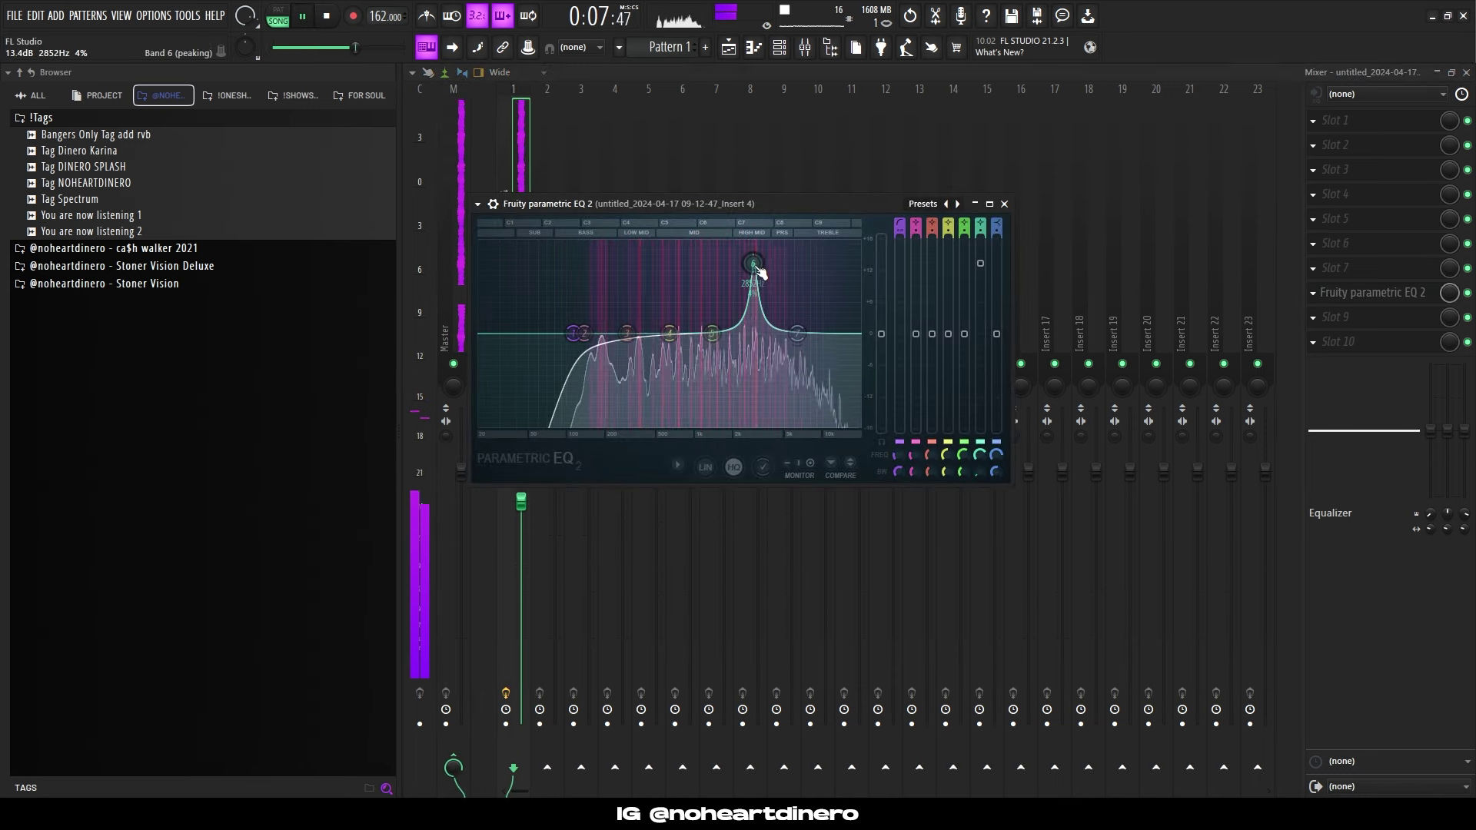
{"action": "left_click_drag", "start_coordinate": [755, 264], "coordinate": [755, 255]}
{"action": "scroll", "coordinate": [754, 255], "scroll_direction": "down", "scroll_amount": 3}
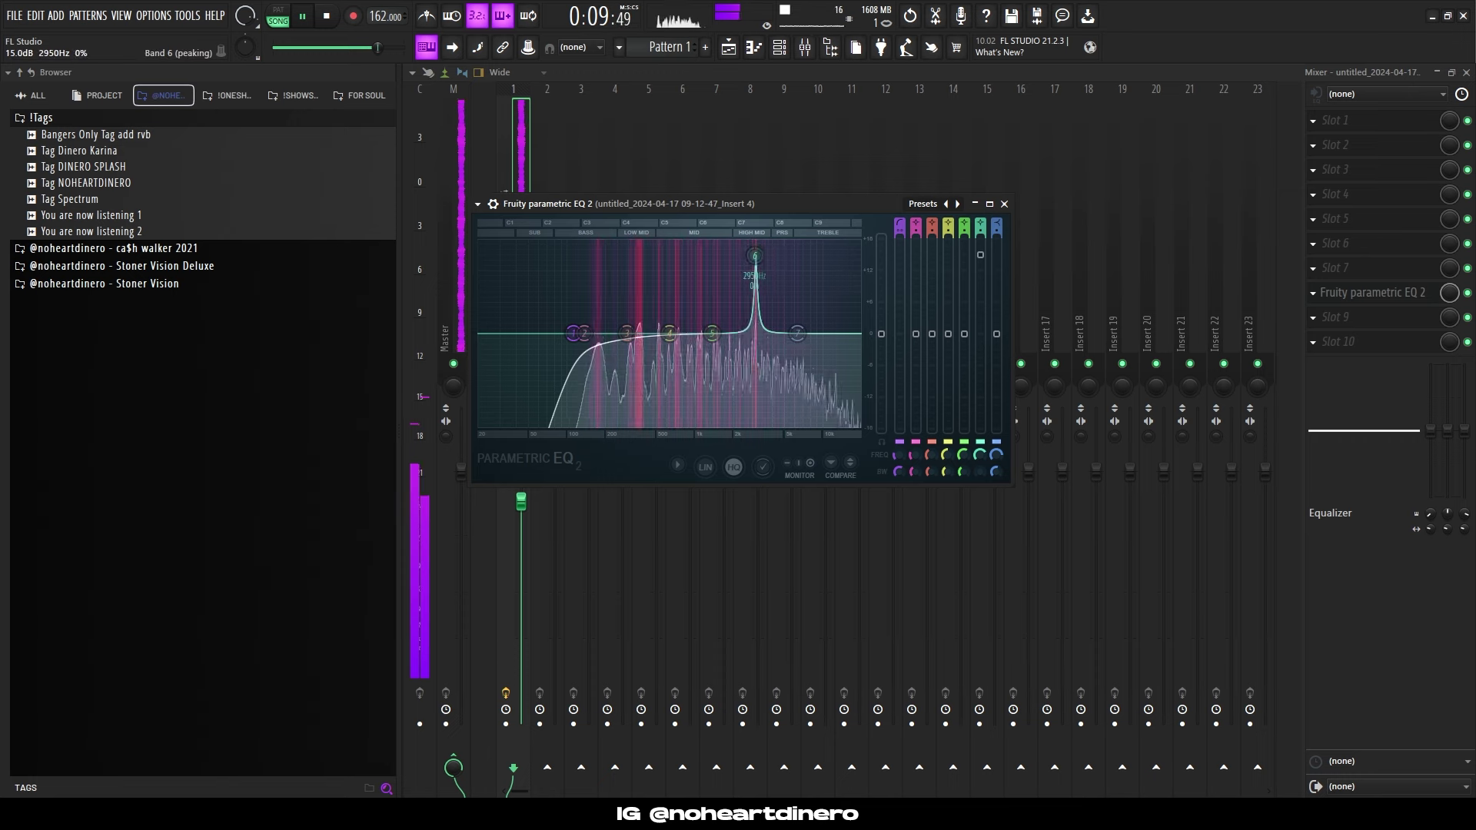
{"action": "left_click_drag", "start_coordinate": [713, 334], "coordinate": [721, 248]}
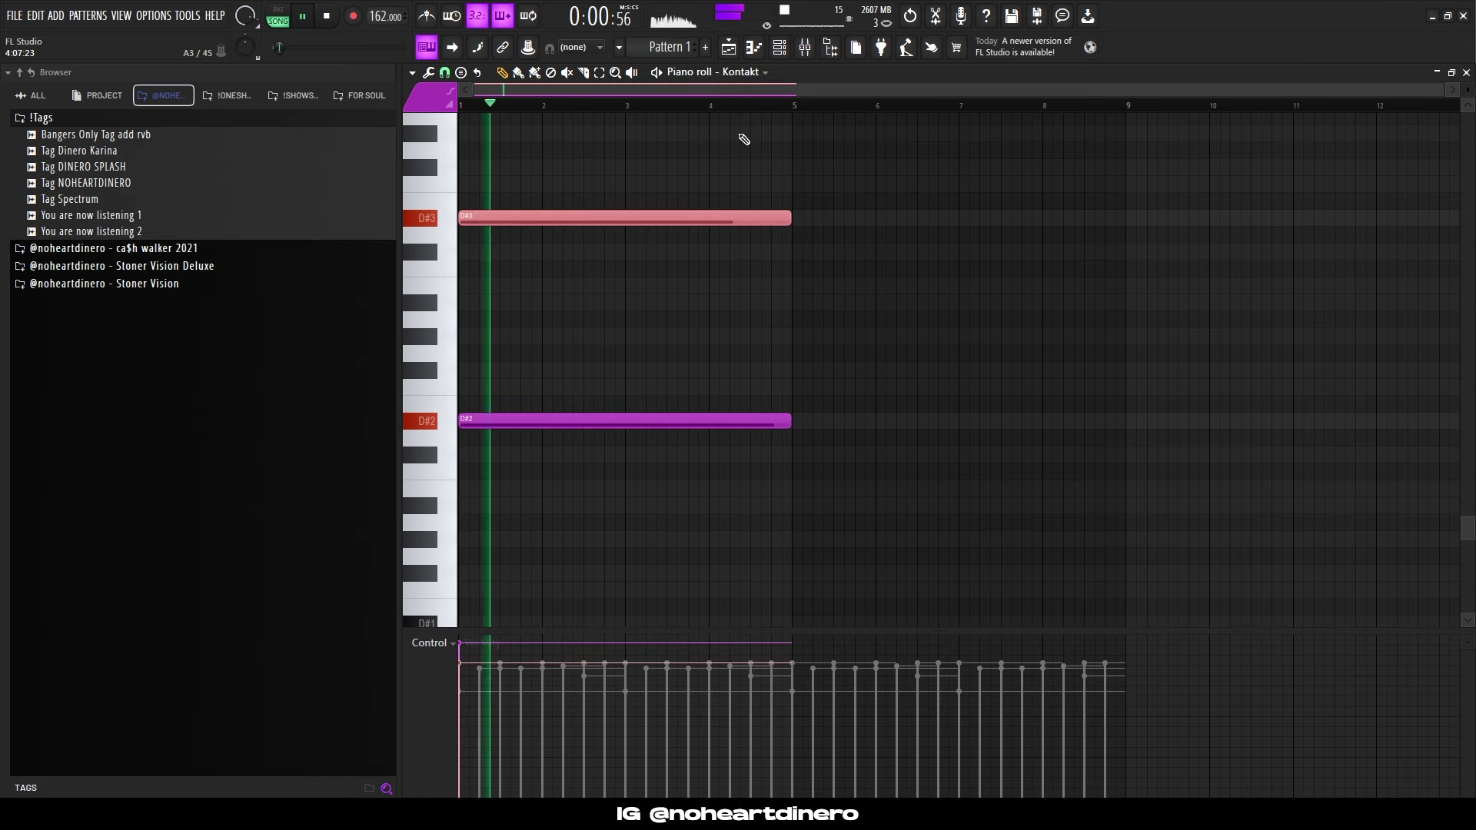
In the Kontakt pattern, shorten the D#2 and D#3 notes and add C#2 and C#3 notes after them, ending at bar 5.
{"action": "left_click_drag", "start_coordinate": [695, 527], "coordinate": [560, 266]}
{"action": "left_click_drag", "start_coordinate": [757, 424], "coordinate": [756, 462]}
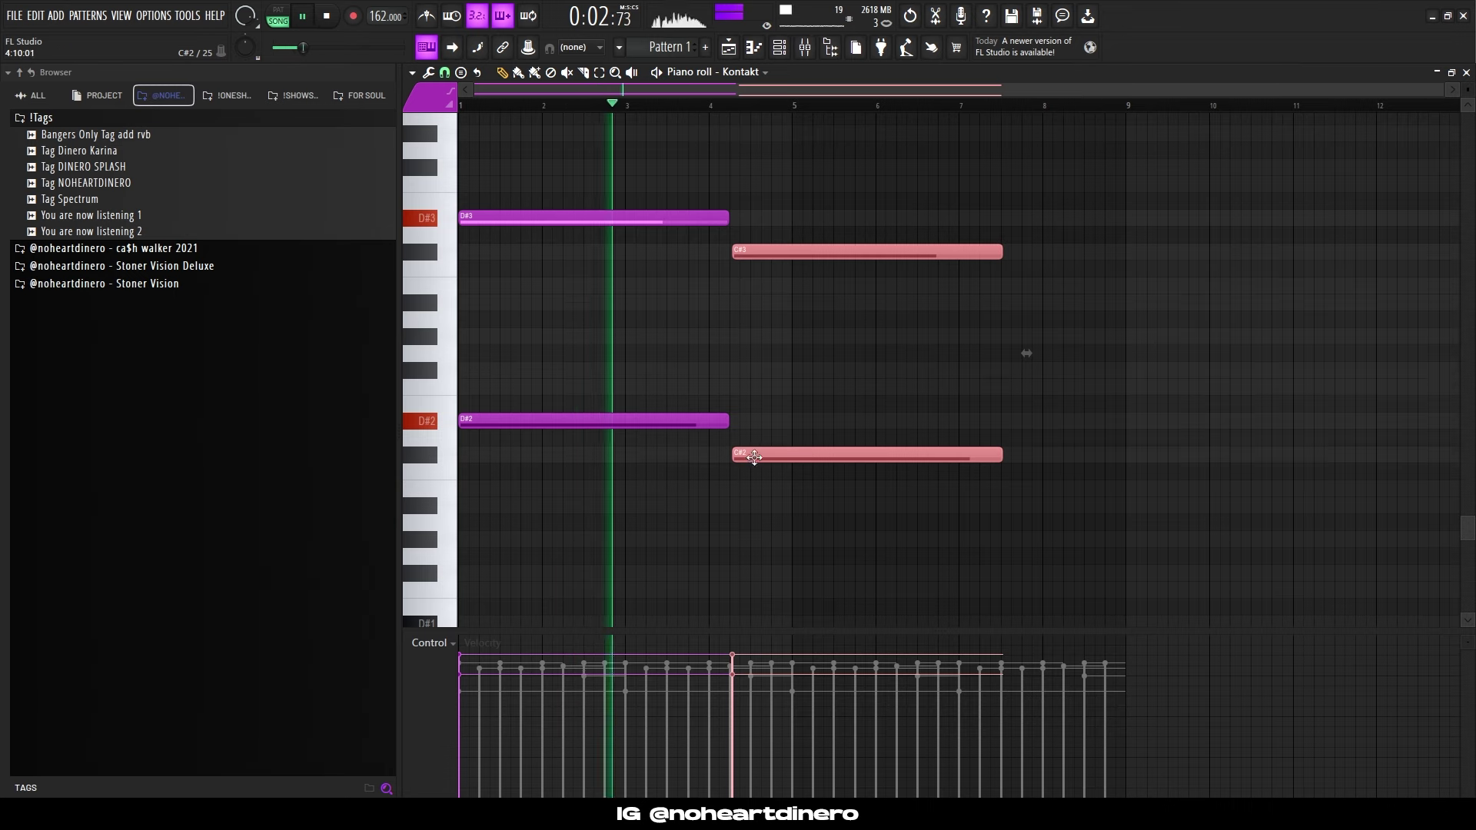
{"action": "left_click_drag", "start_coordinate": [997, 455], "coordinate": [792, 484]}
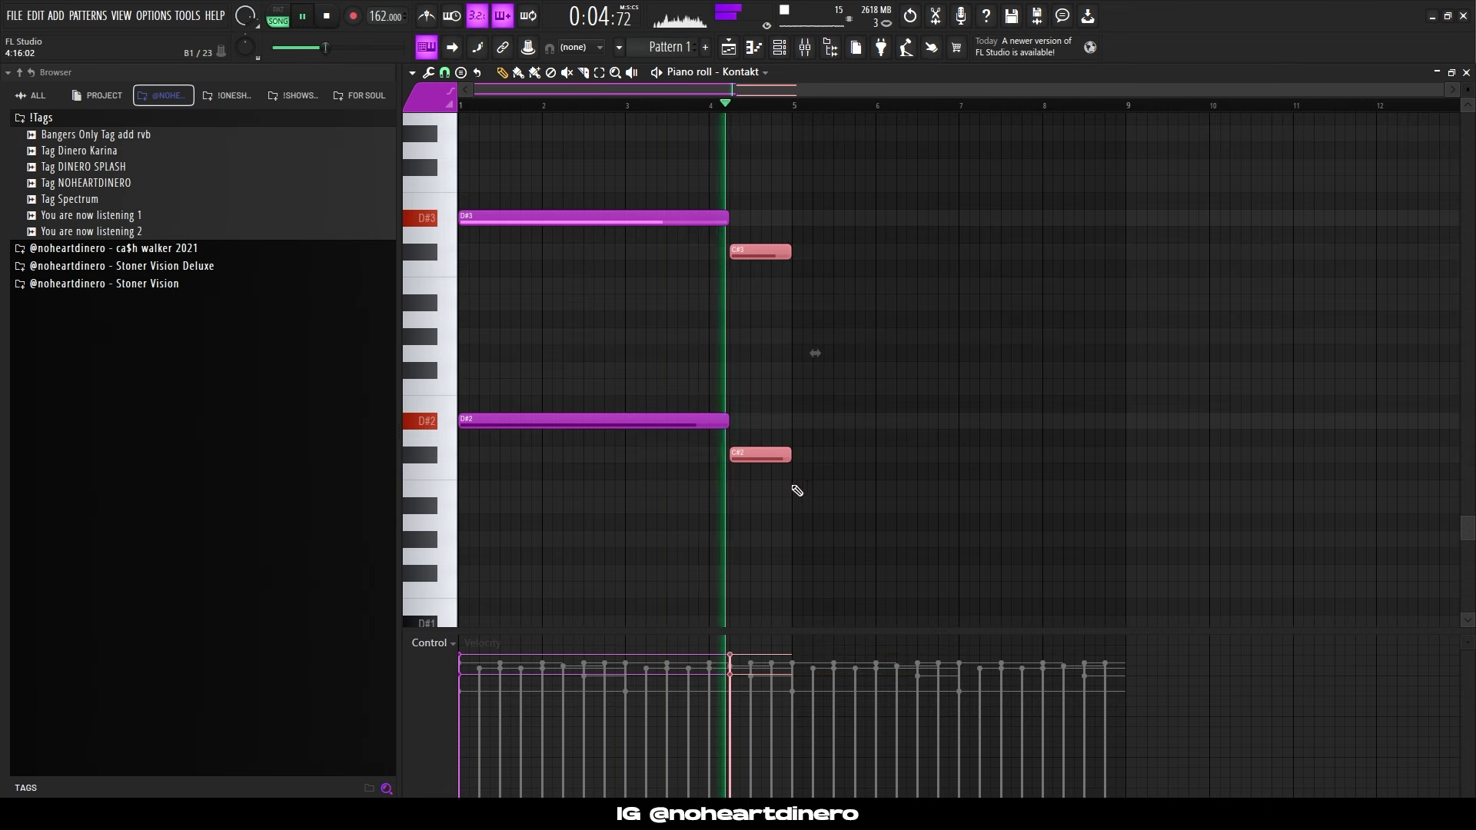
Duplicate the four-bar Kontakt note pattern into bars 5 to 8.
{"action": "key", "text": "ctrl+a"}
{"action": "key", "text": "ctrl+b"}
{"action": "left_click_drag", "start_coordinate": [1202, 527], "coordinate": [834, 362]}
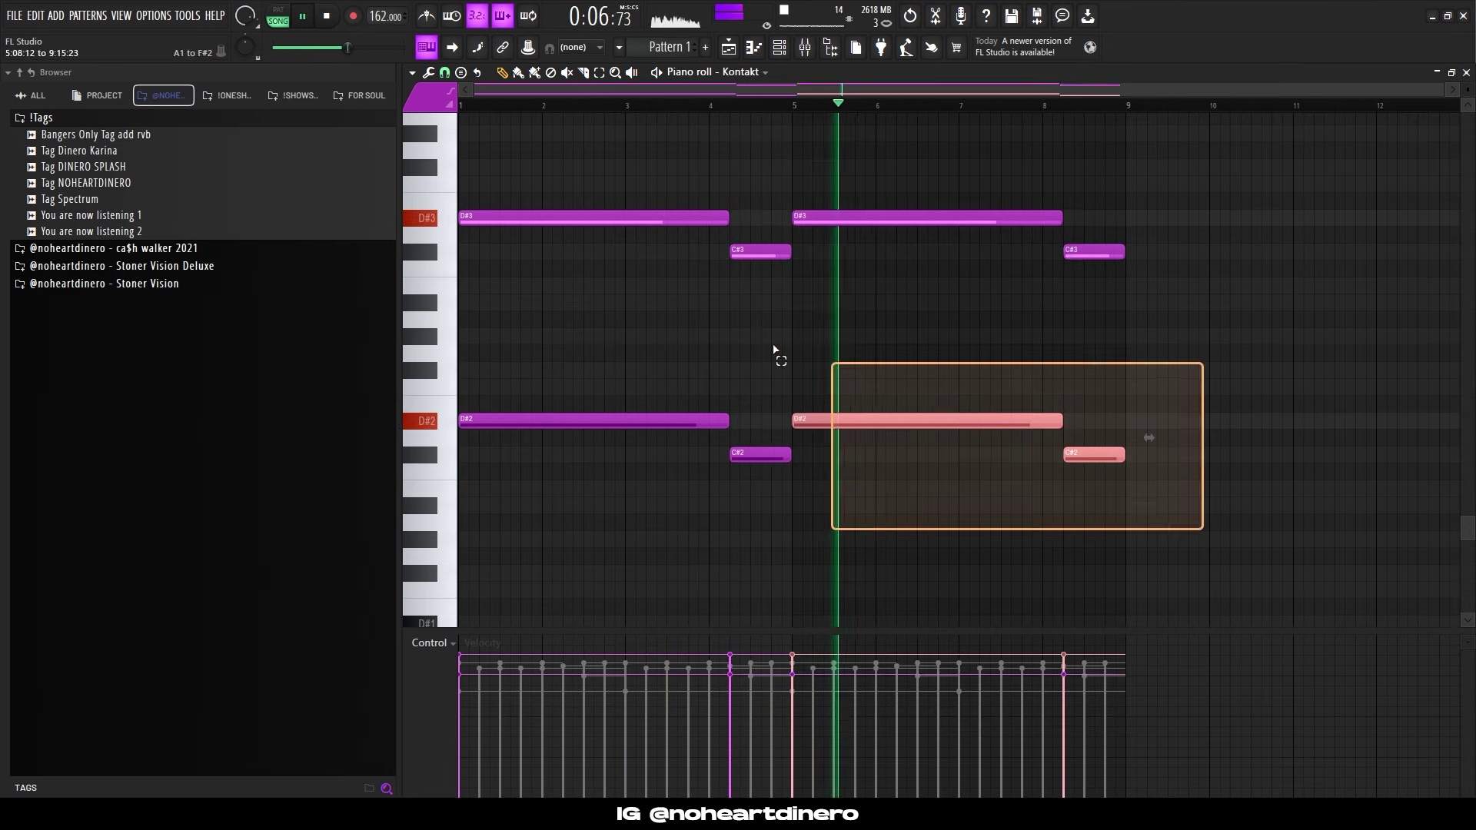
{"action": "key", "text": "ctrl+a"}
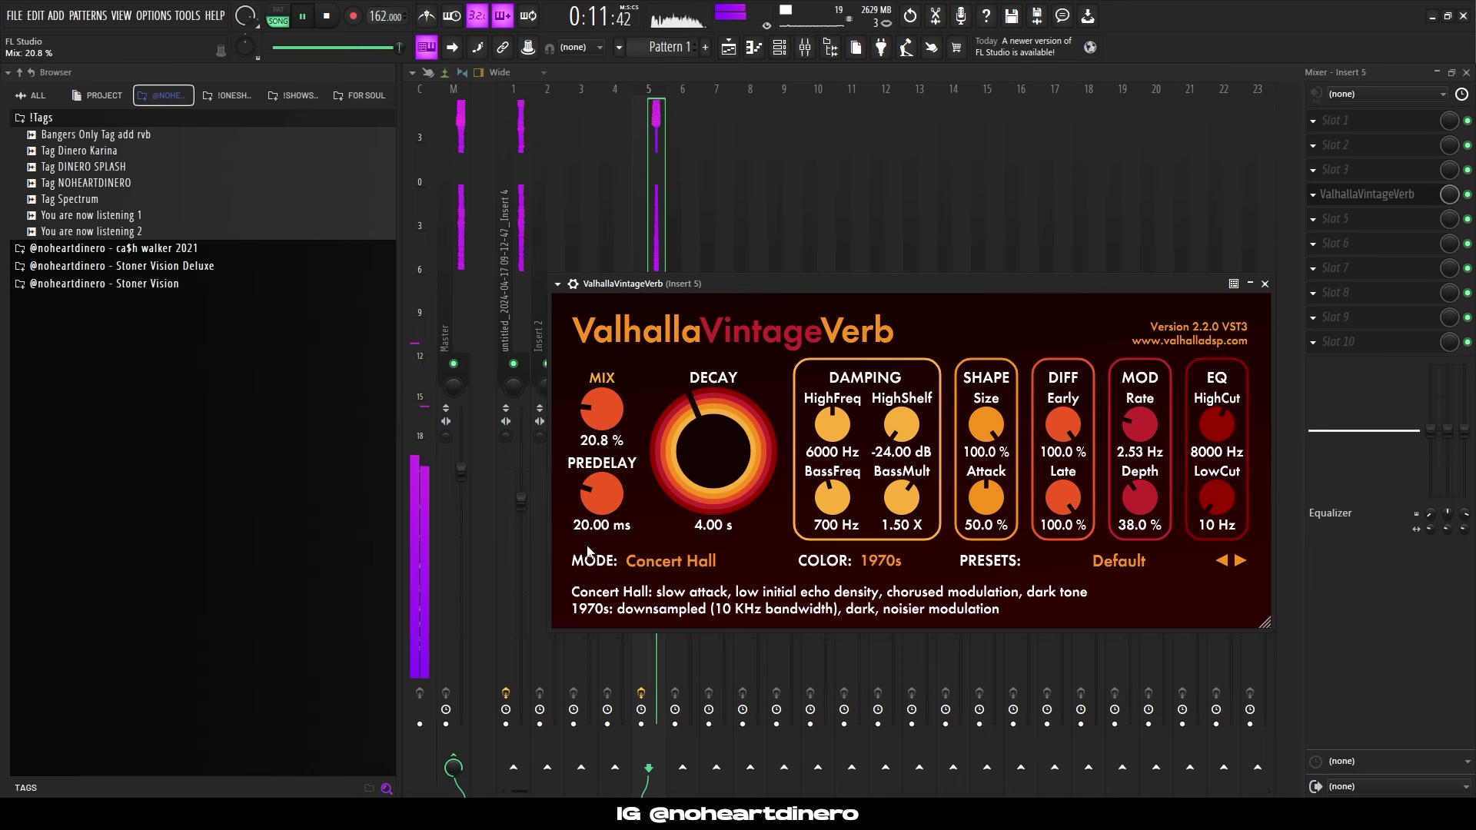
Set the Insert 5 ValhallaVintageVerb's decay to 2.29 s, raise its low cut and render the track to audio.
{"action": "left_click_drag", "start_coordinate": [732, 478], "coordinate": [736, 498]}
{"action": "left_click_drag", "start_coordinate": [1228, 515], "coordinate": [1229, 508]}
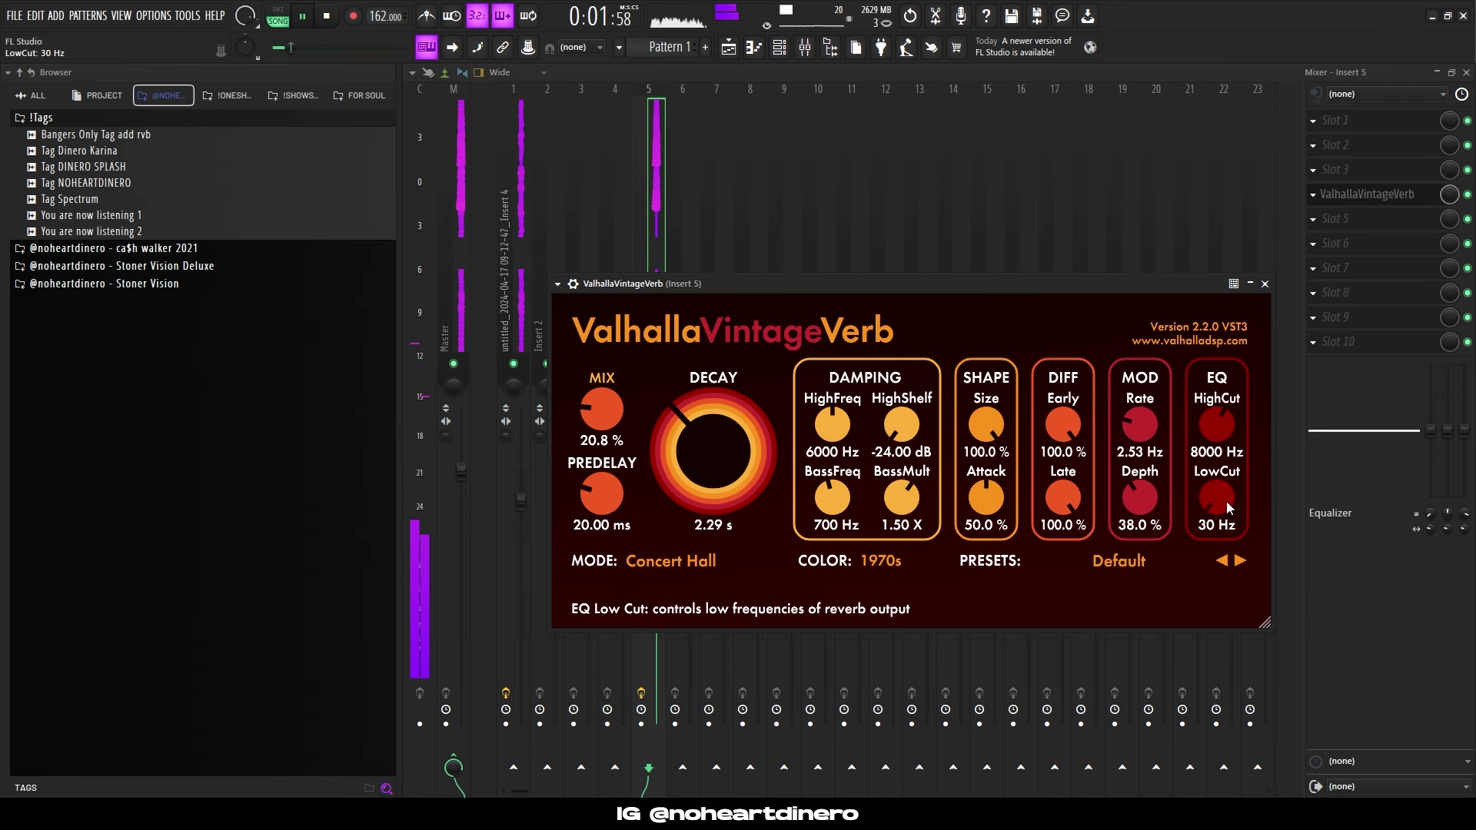
{"action": "left_click", "coordinate": [1265, 284]}
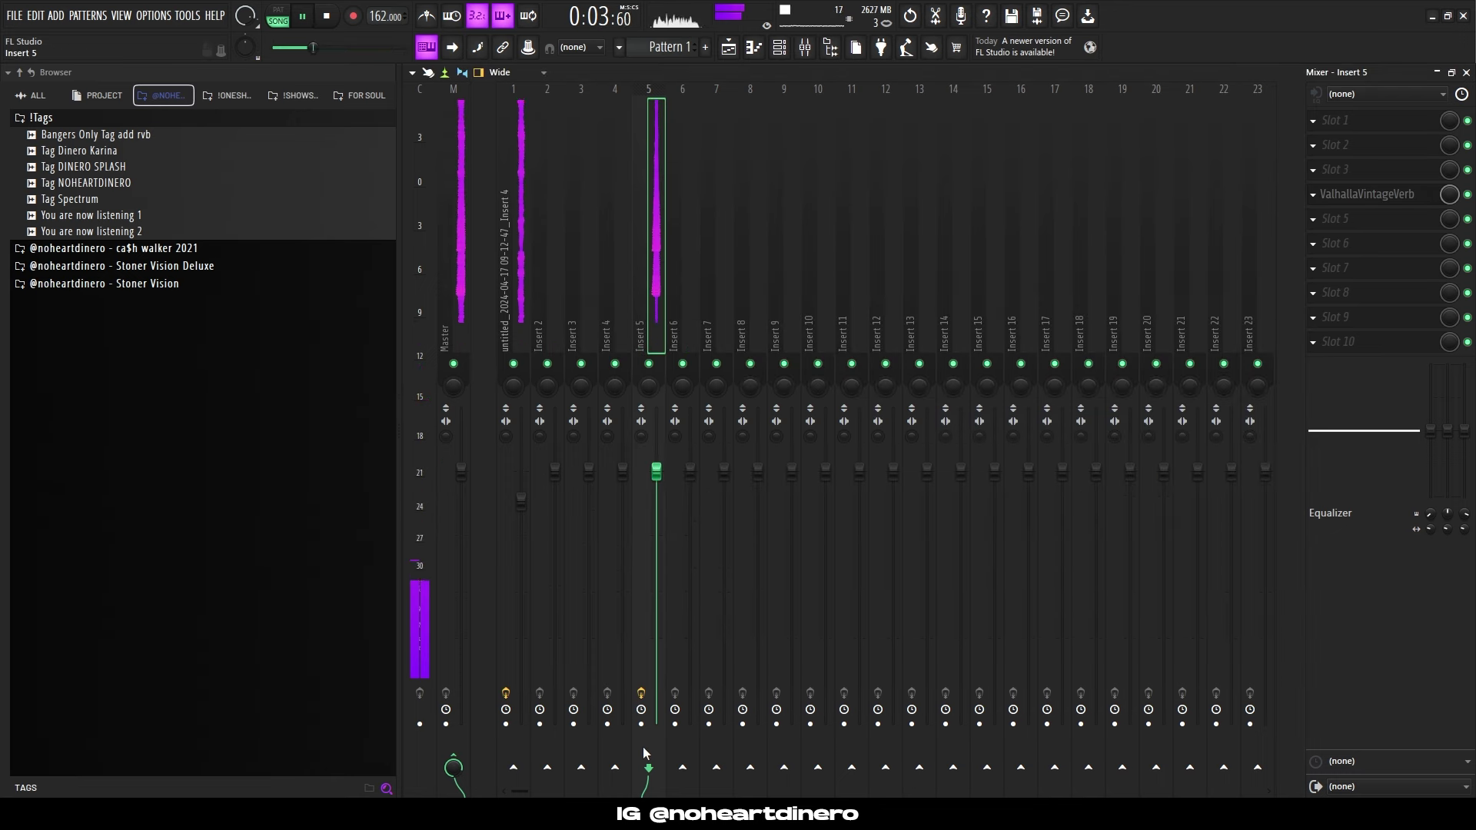
{"action": "key", "text": "ctrl+r"}
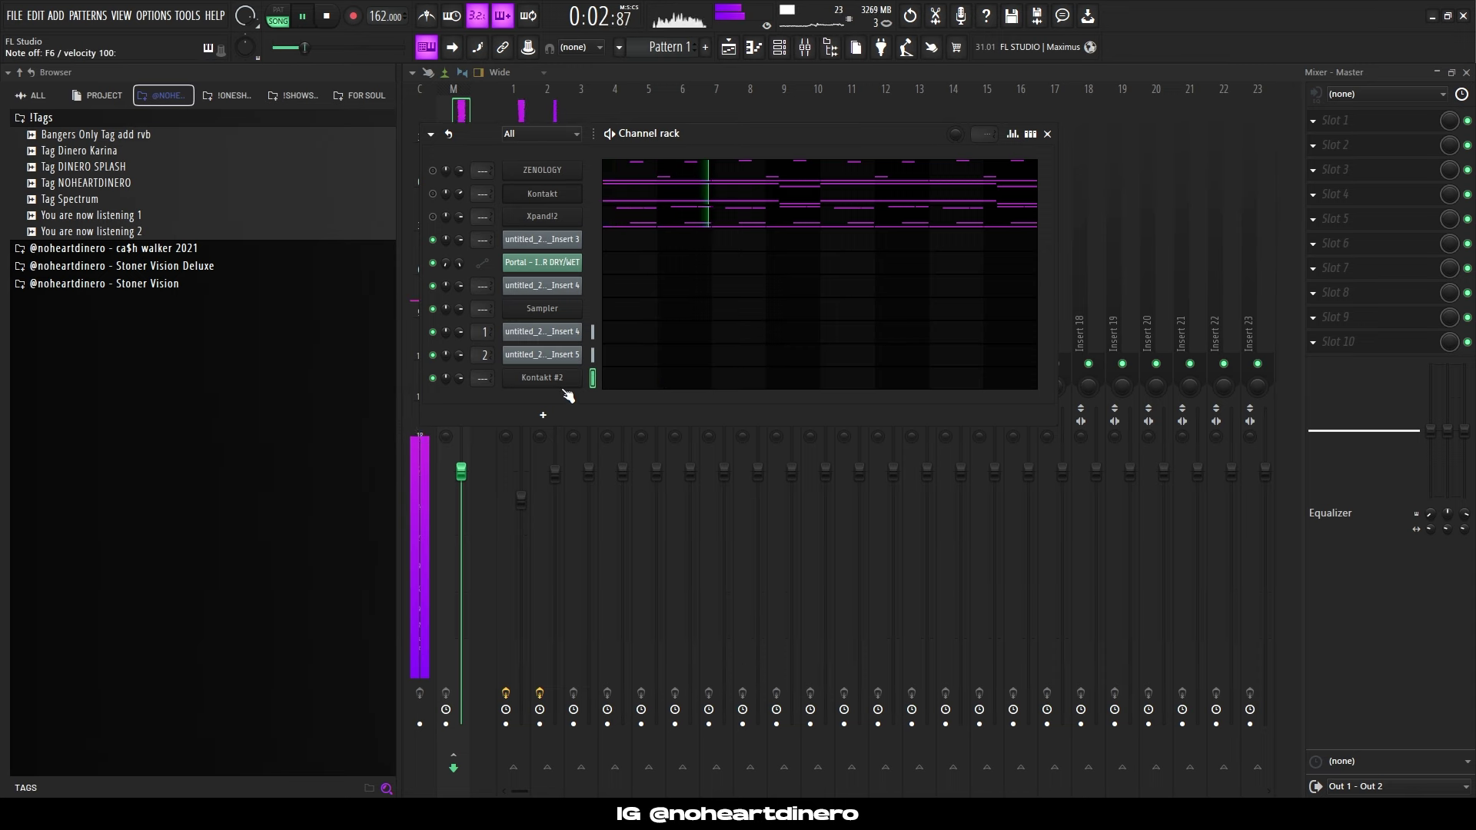
Open the Kontakt #2 piano roll and place an F6 note across bar 1 followed by an F#6 note in bar 2.
{"action": "left_click", "coordinate": [648, 384]}
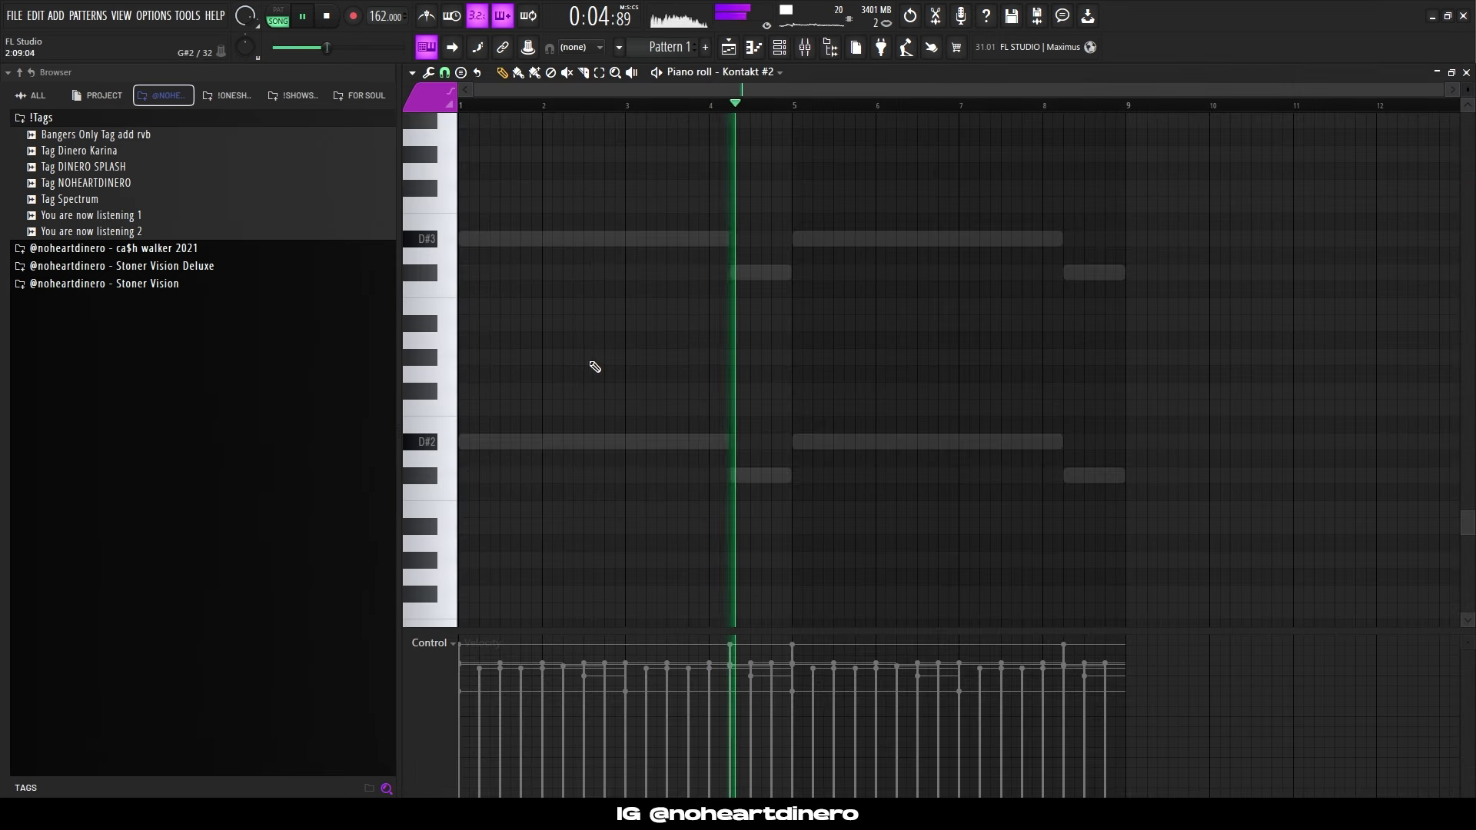
{"action": "scroll", "coordinate": [948, 384], "scroll_direction": "up", "scroll_amount": 5}
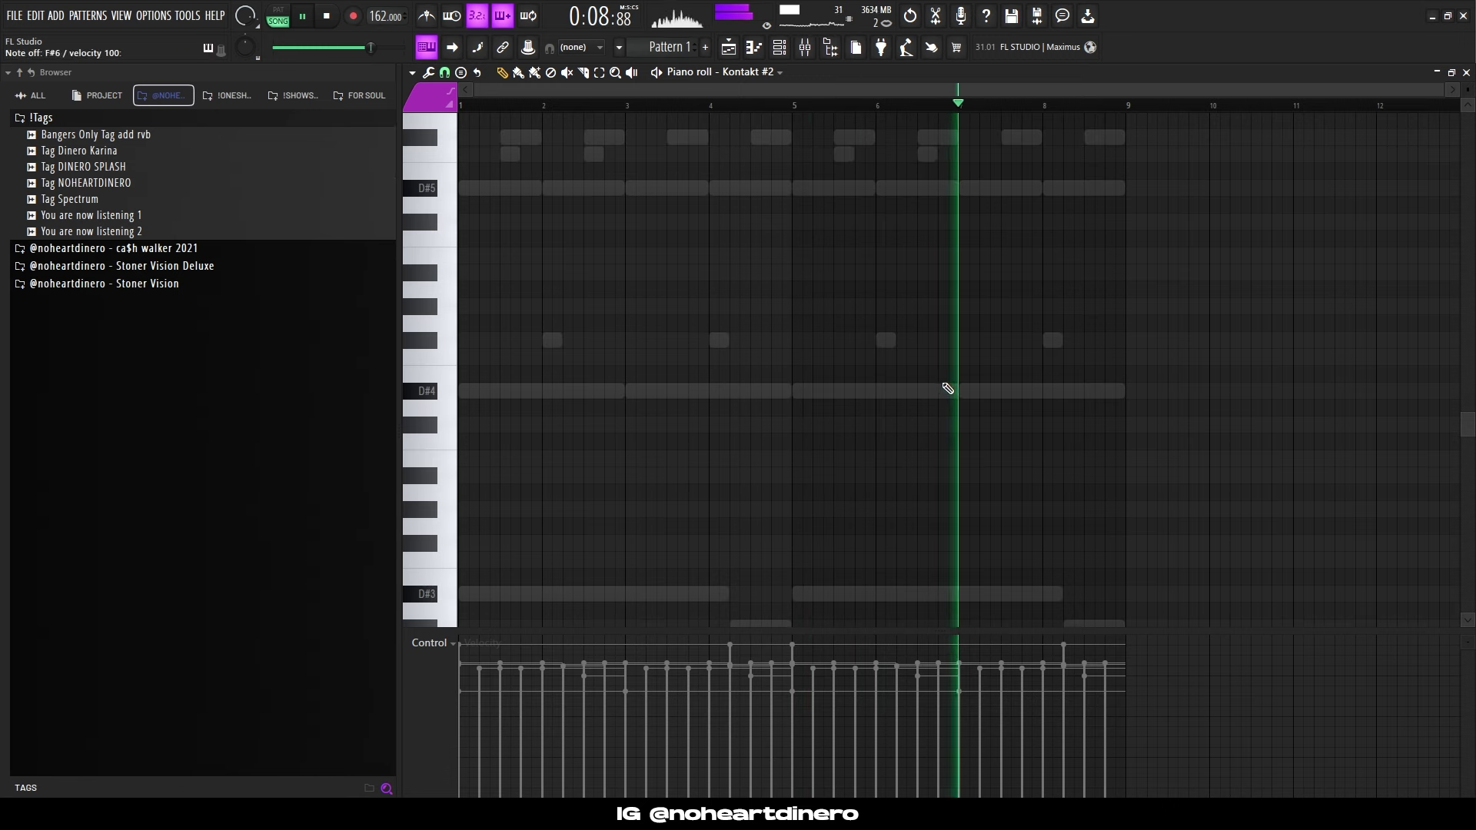
{"action": "scroll", "coordinate": [542, 331], "scroll_direction": "up", "scroll_amount": 4}
{"action": "scroll", "coordinate": [542, 330], "scroll_direction": "up", "scroll_amount": 2}
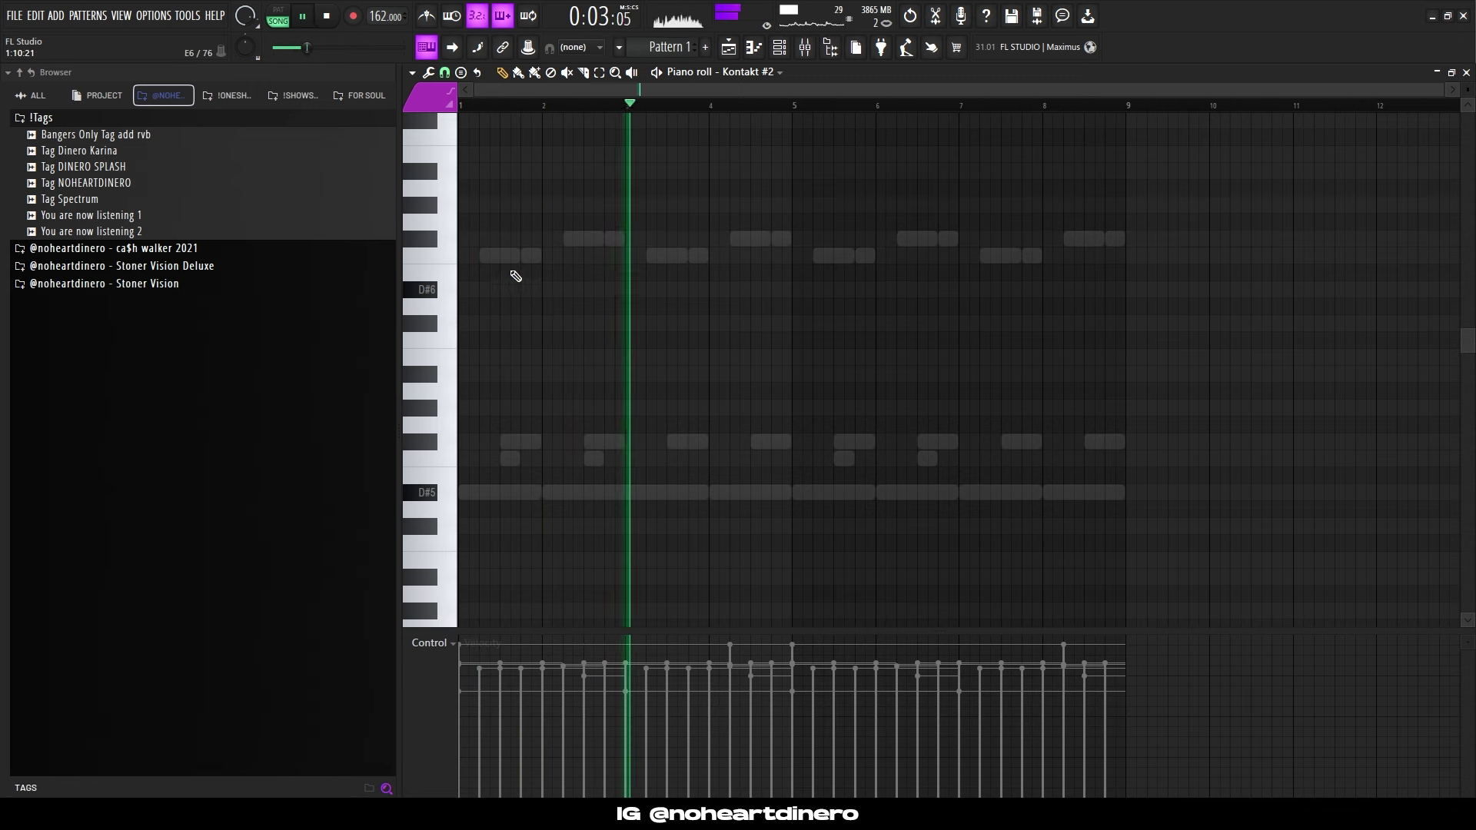
{"action": "left_click", "coordinate": [461, 258]}
{"action": "left_click_drag", "start_coordinate": [520, 257], "coordinate": [542, 259]}
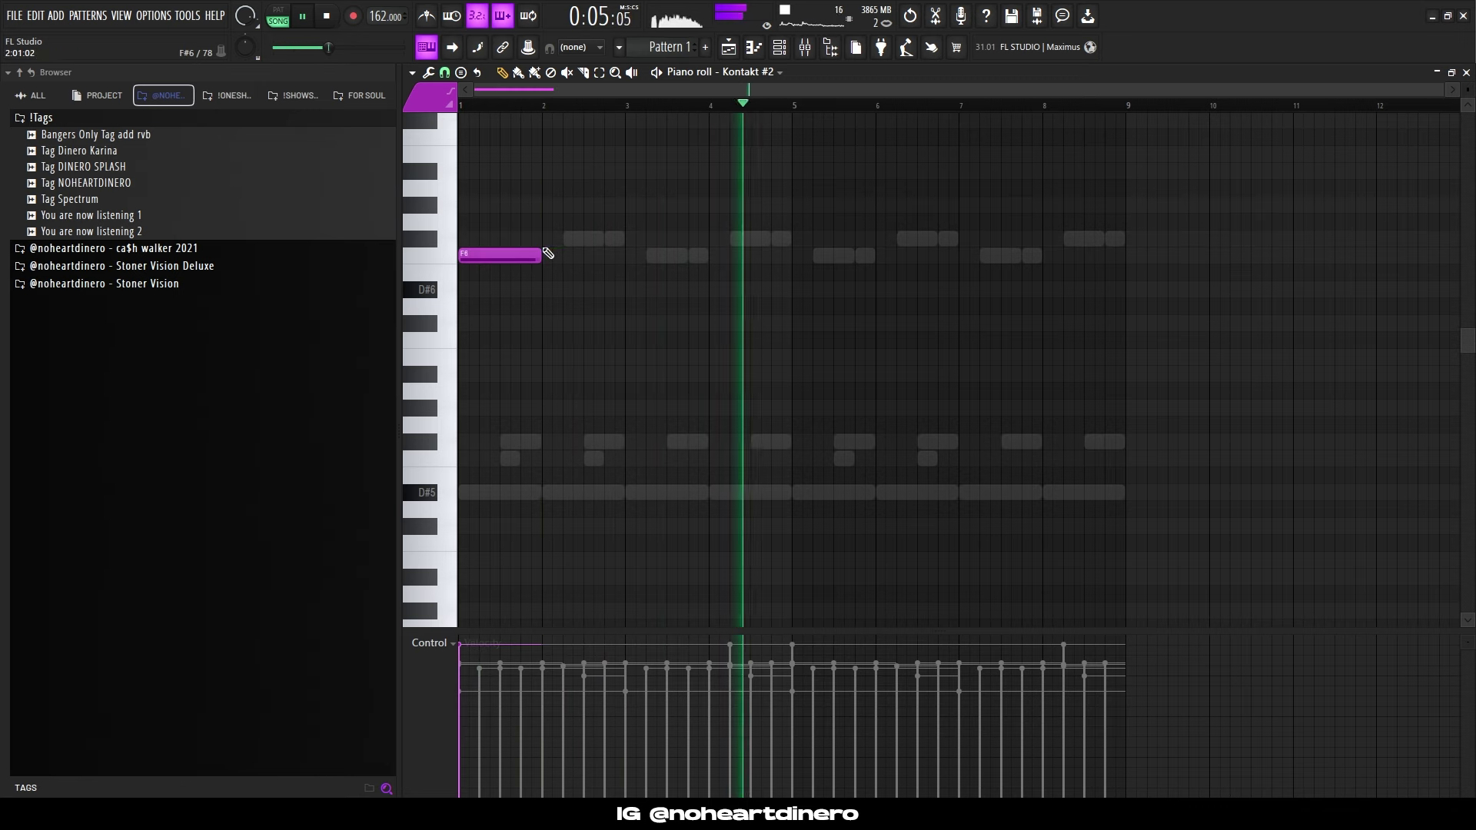
{"action": "left_click", "coordinate": [550, 243]}
{"action": "key", "text": "ctrl+a"}
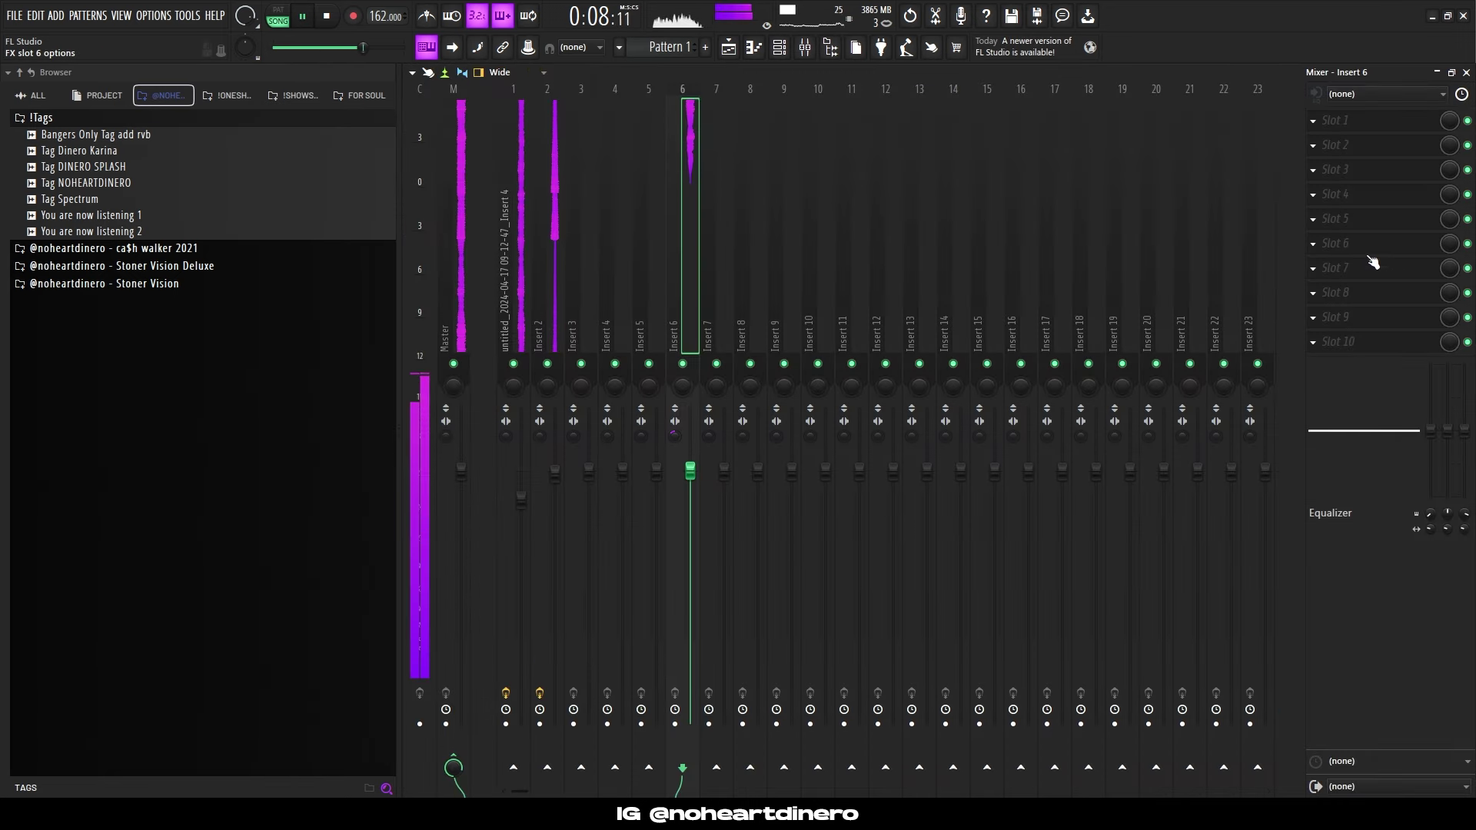
Add Fruity Parametric EQ 2 to slot 6 of Insert 6 with band 1 as a high pass at about 387 Hz.
{"action": "left_click", "coordinate": [1373, 263]}
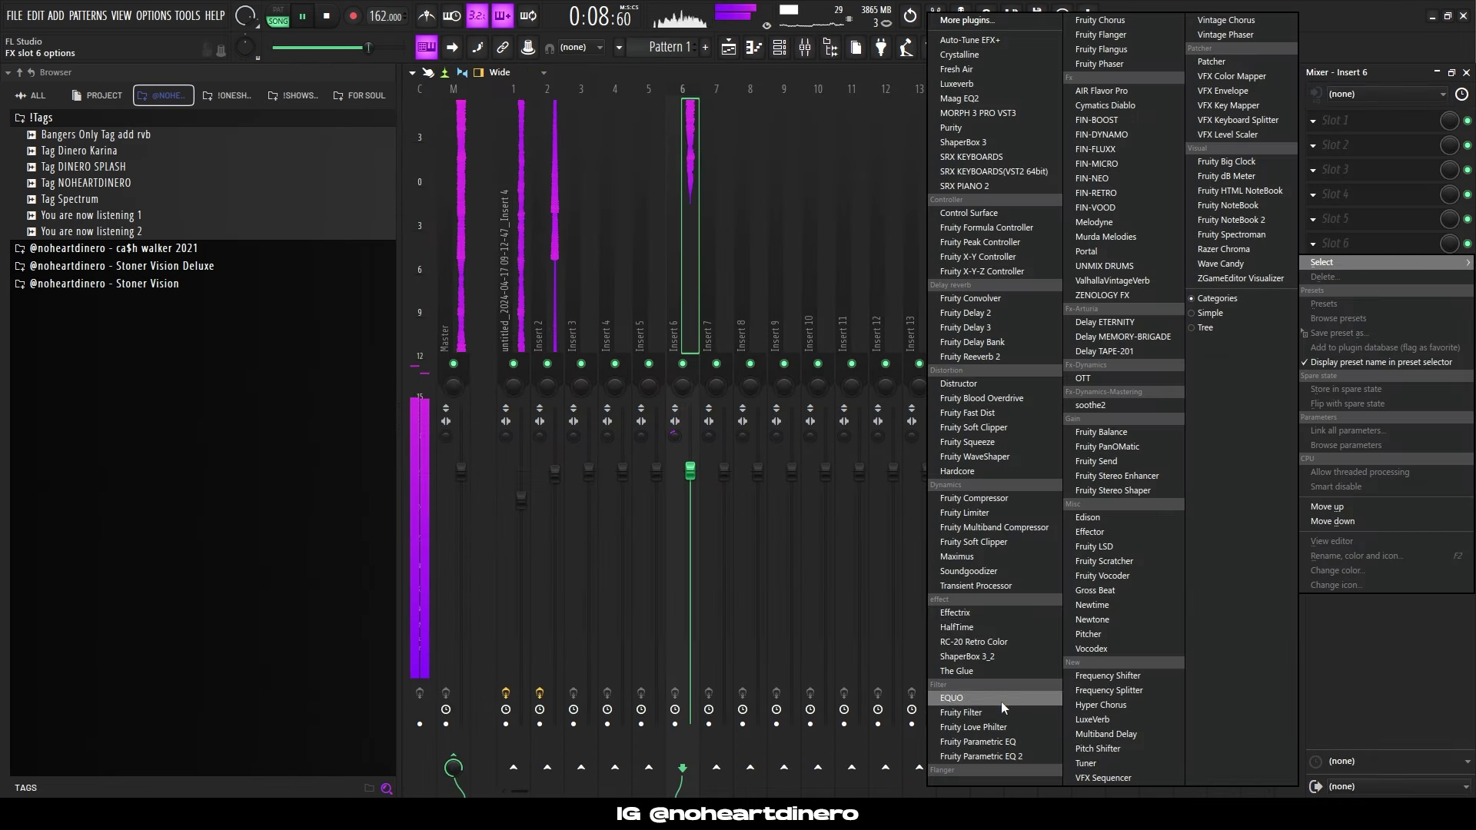
{"action": "left_click", "coordinate": [995, 758]}
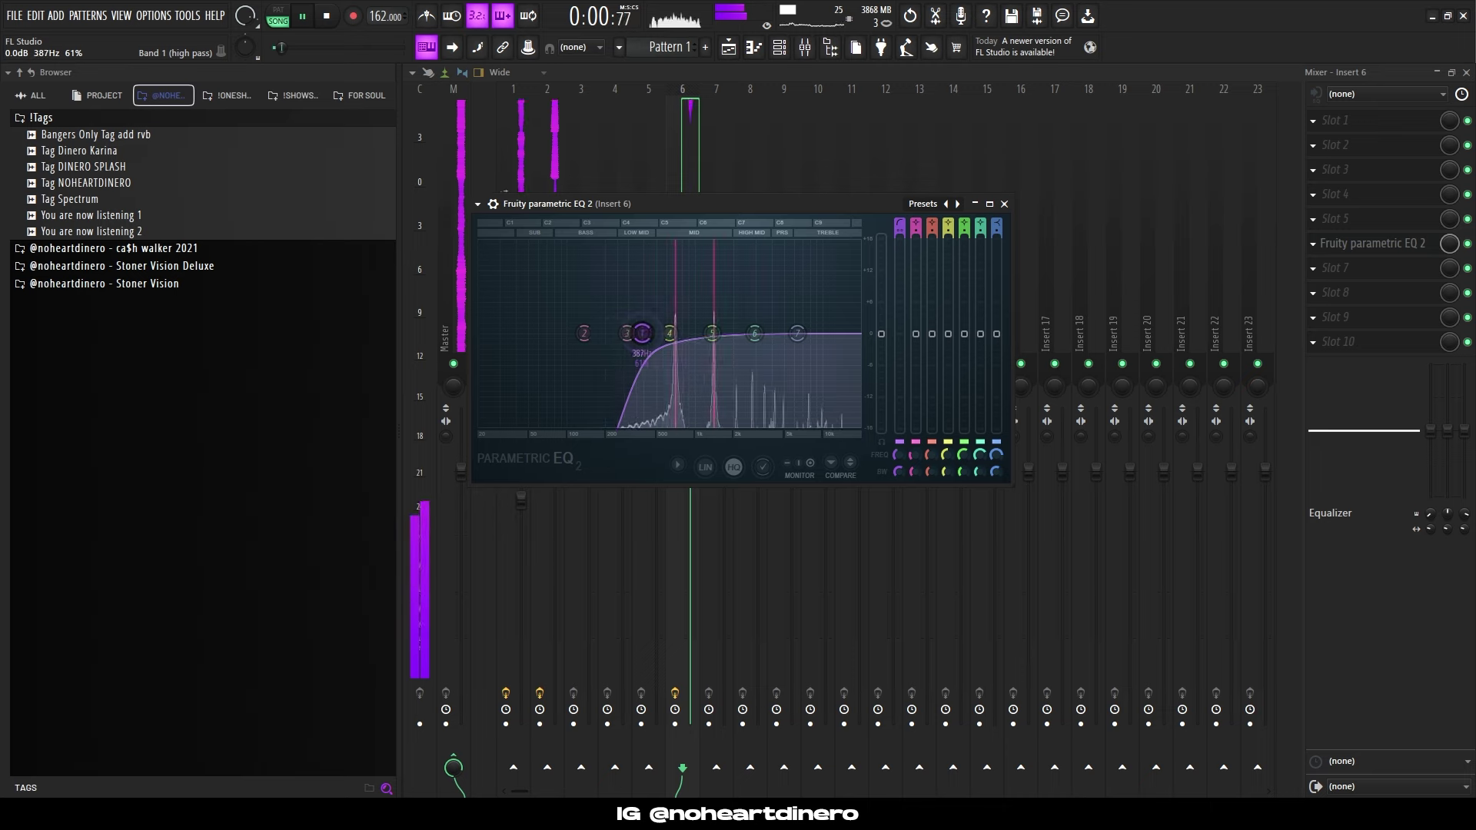
{"action": "left_click", "coordinate": [1004, 203]}
Add ValhallaVintageVerb to slot 1 of Insert 6 with mix at 20.4 %, decay at 1.92 s and low cut at 250 Hz.
{"action": "left_click", "coordinate": [1373, 120]}
{"action": "mouse_move", "coordinate": [1393, 139]}
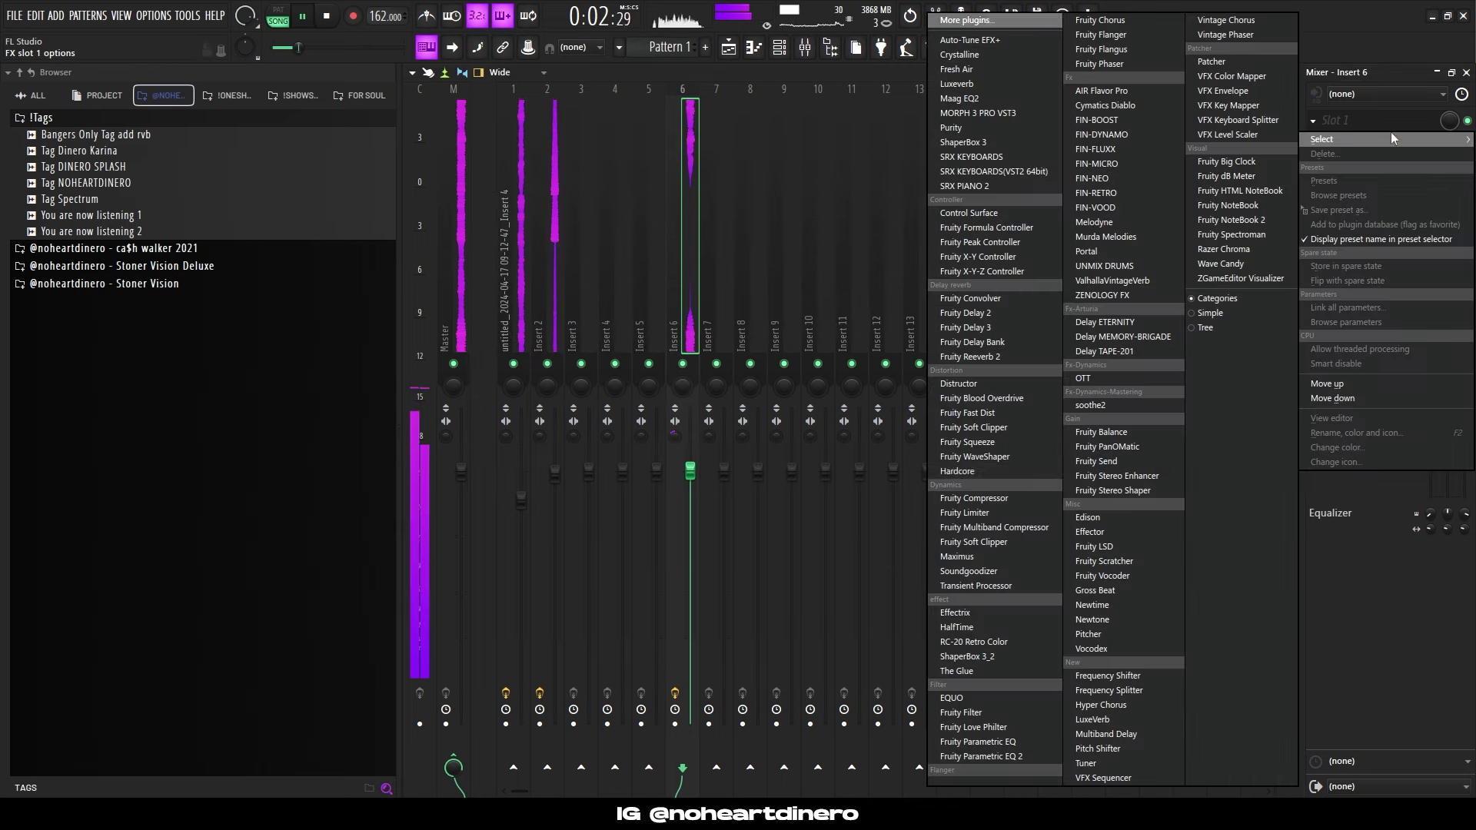
{"action": "left_click", "coordinate": [1128, 283]}
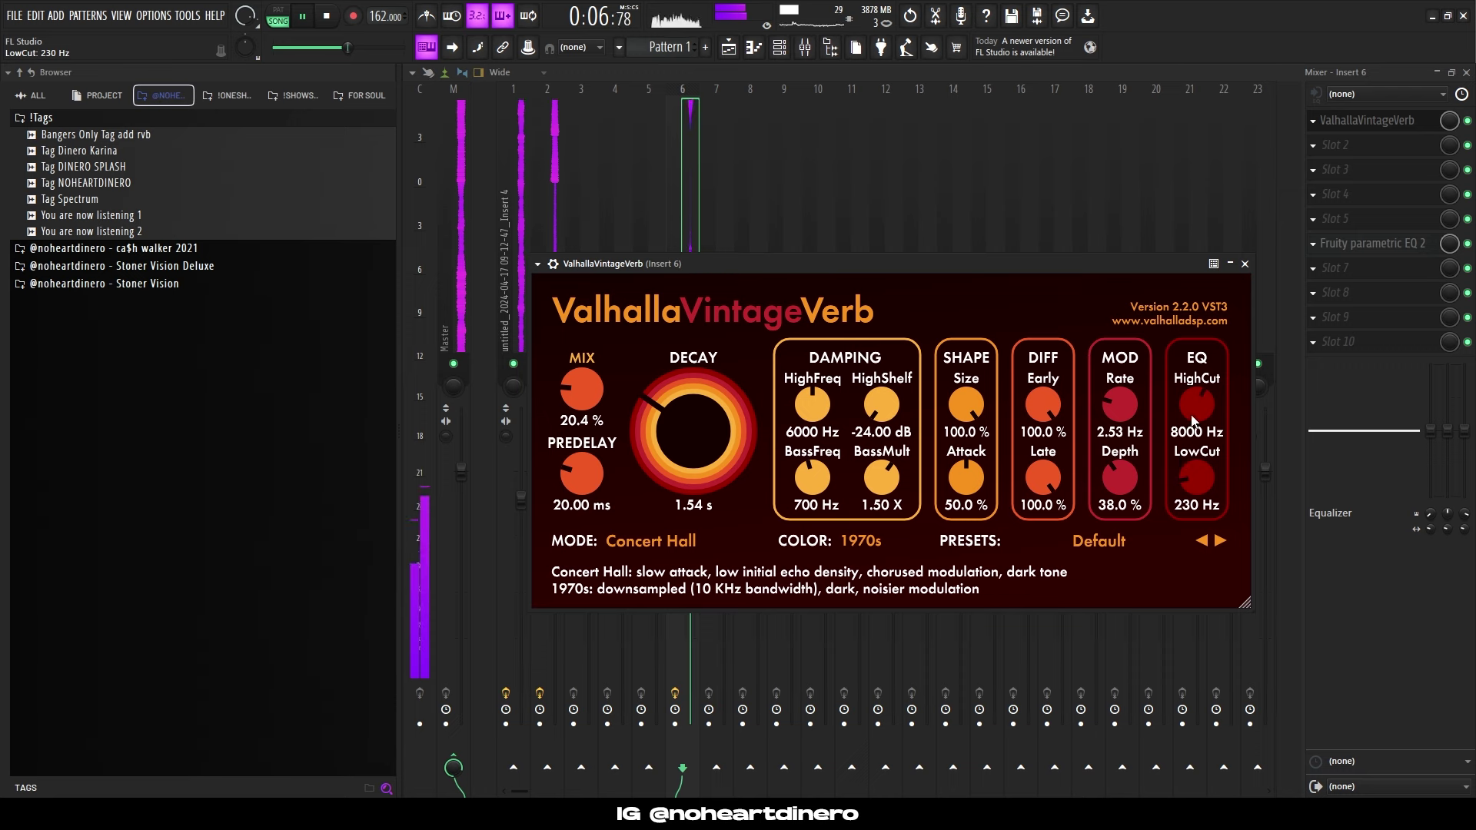
{"action": "left_click_drag", "start_coordinate": [1183, 482], "coordinate": [1184, 478]}
{"action": "left_click_drag", "start_coordinate": [666, 480], "coordinate": [669, 472]}
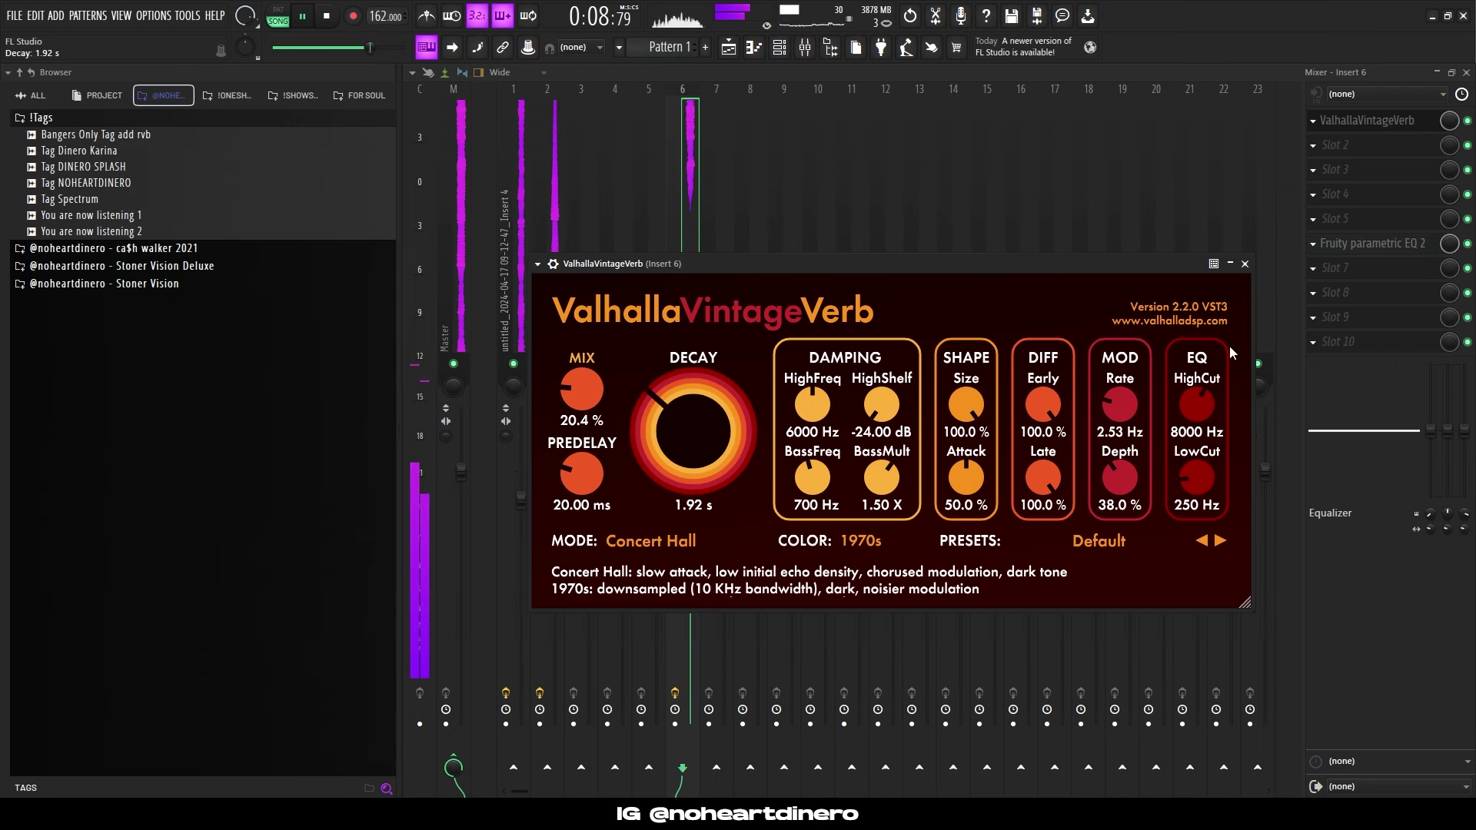
{"action": "left_click", "coordinate": [1232, 265]}
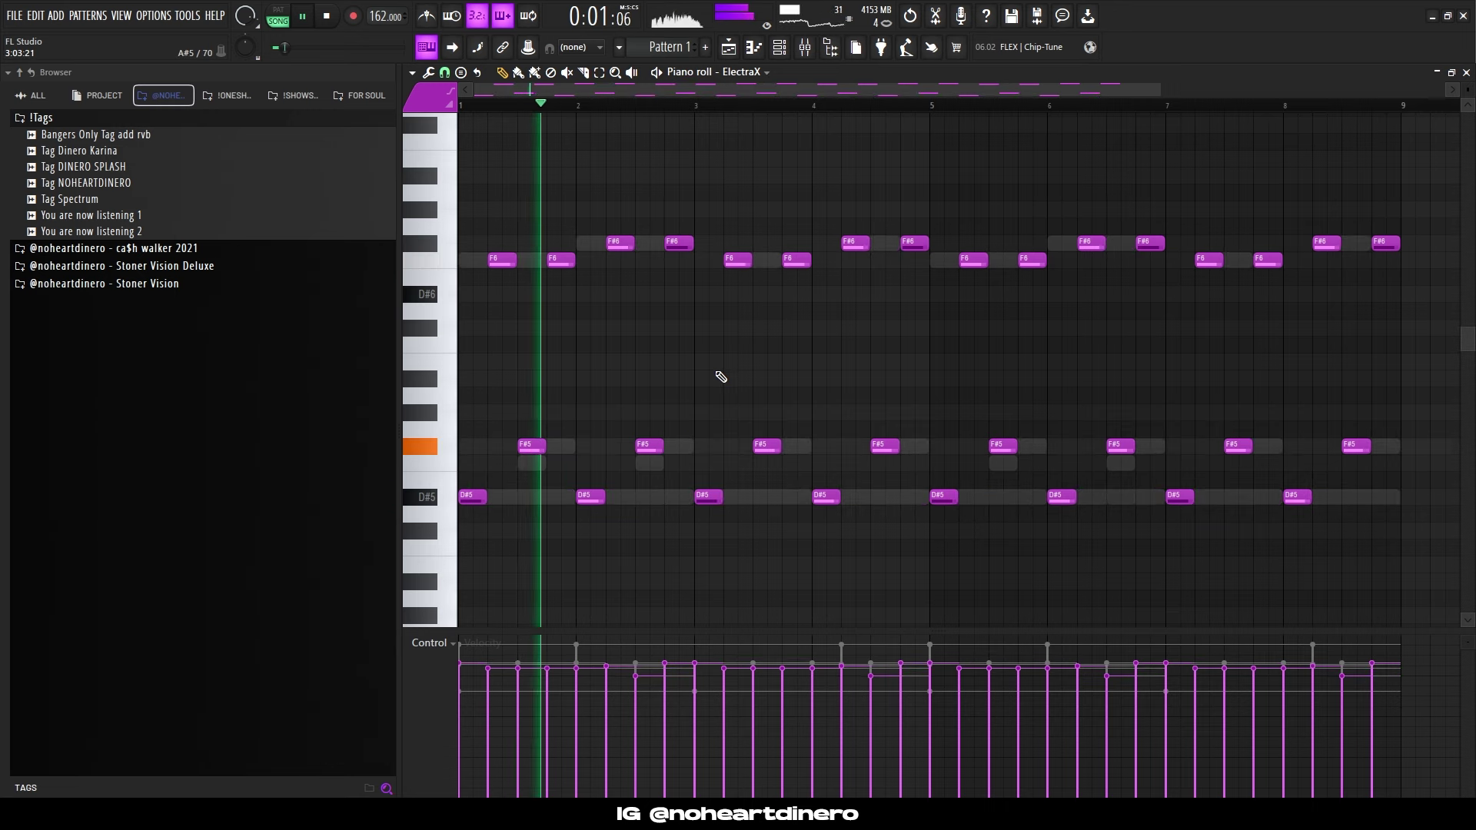
Transpose all the ElectraX melody notes up one octave.
{"action": "key", "text": "ctrl+Up"}
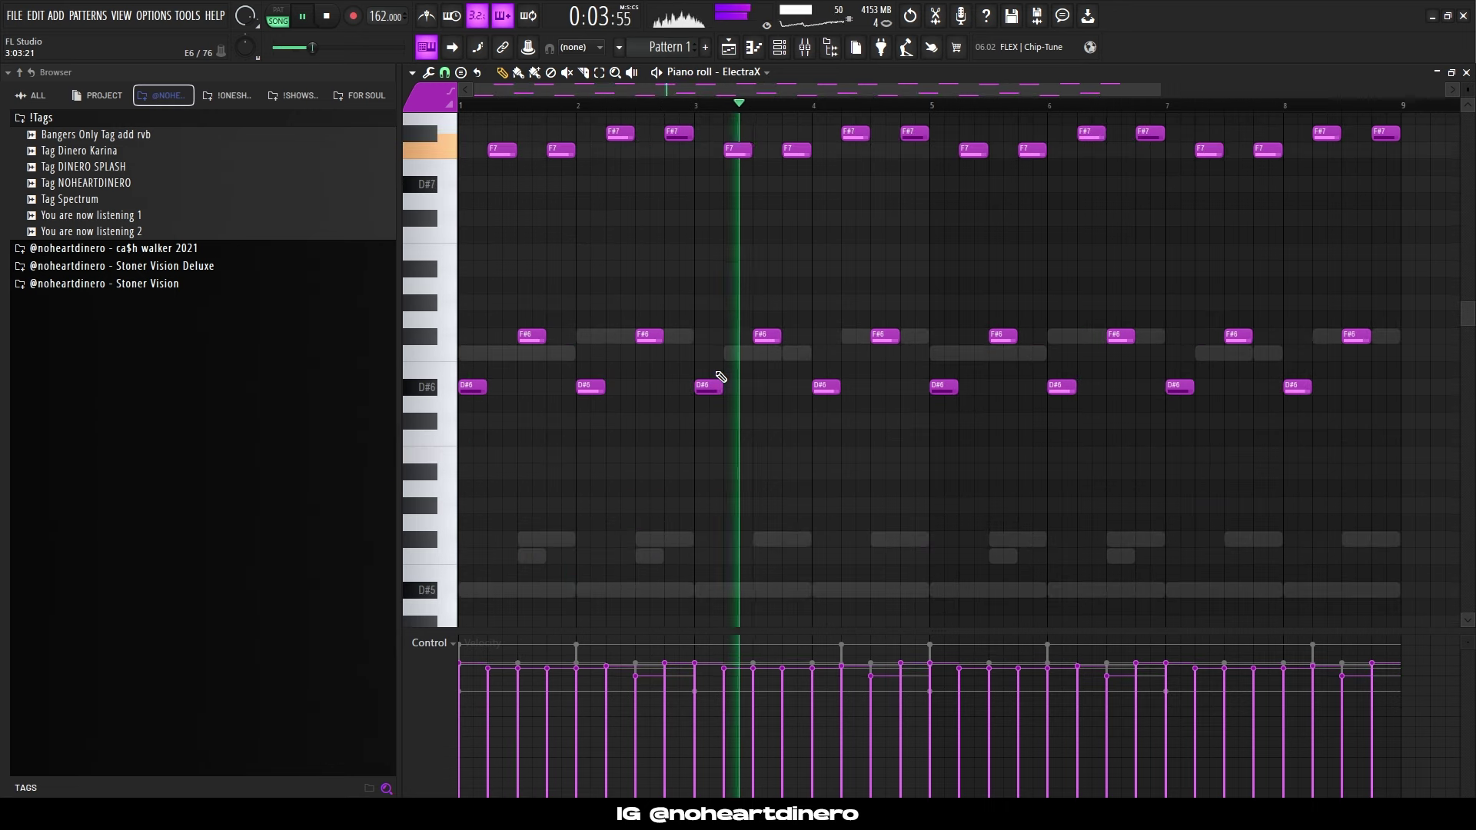
{"action": "scroll", "coordinate": [761, 353], "scroll_direction": "up", "scroll_amount": 2}
{"action": "scroll", "coordinate": [761, 350], "scroll_direction": "down", "scroll_amount": 2}
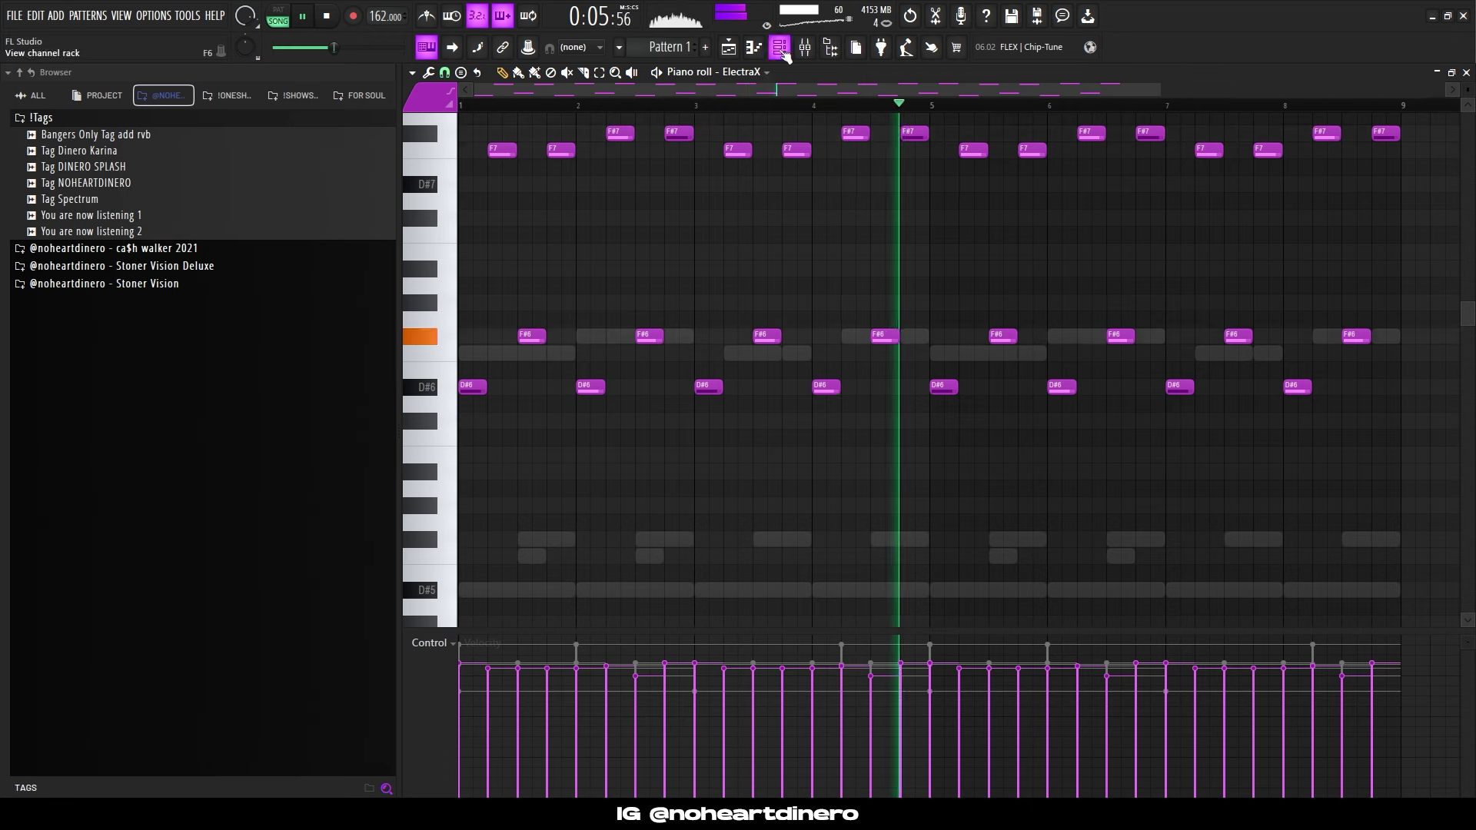
Route the ElectraX channel to Insert 5 and step forward through the Big Werks - Designer Drugs patches for another sound.
{"action": "key", "text": "F6"}
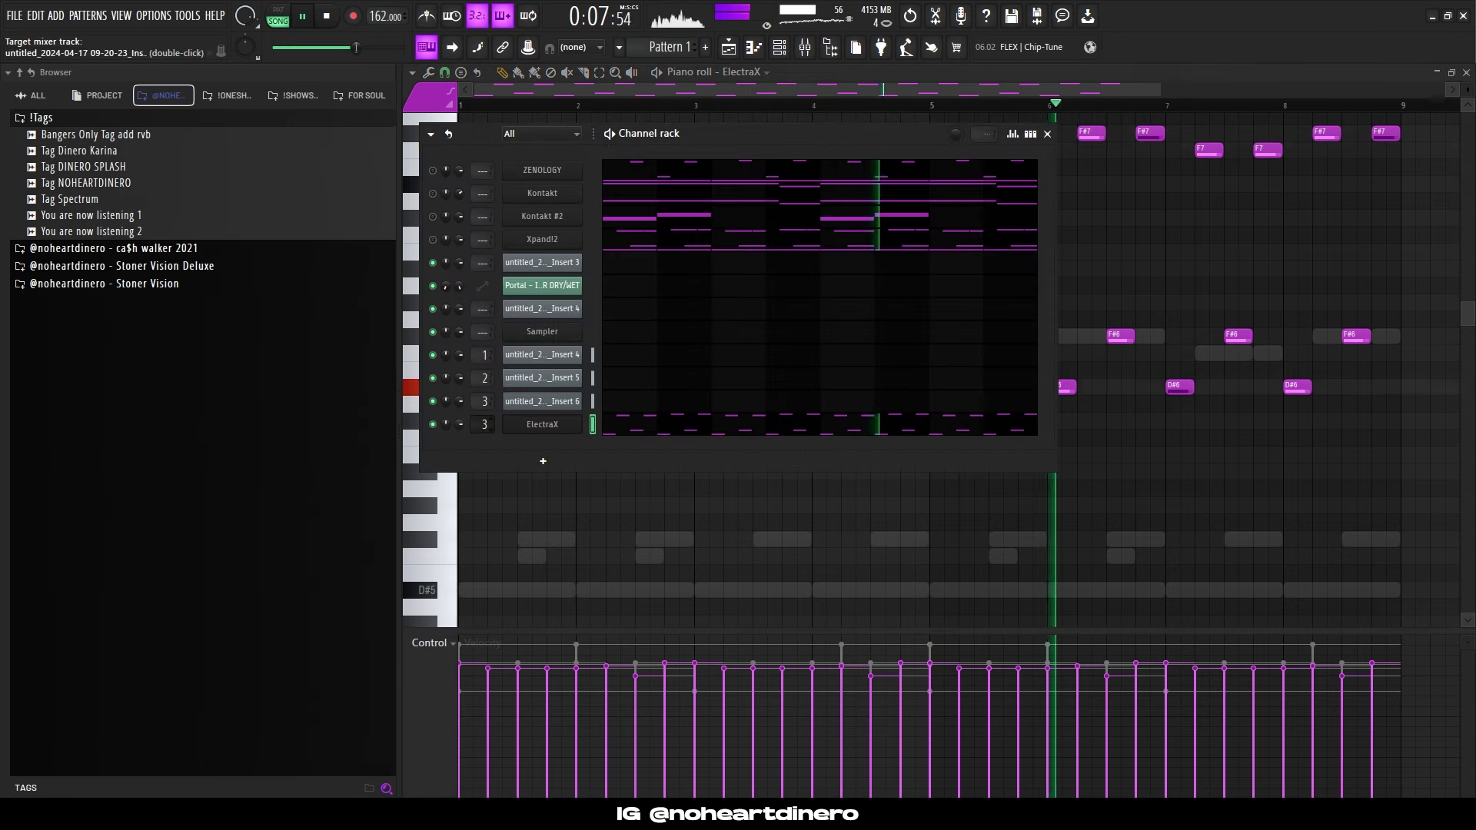
{"action": "left_click", "coordinate": [537, 424]}
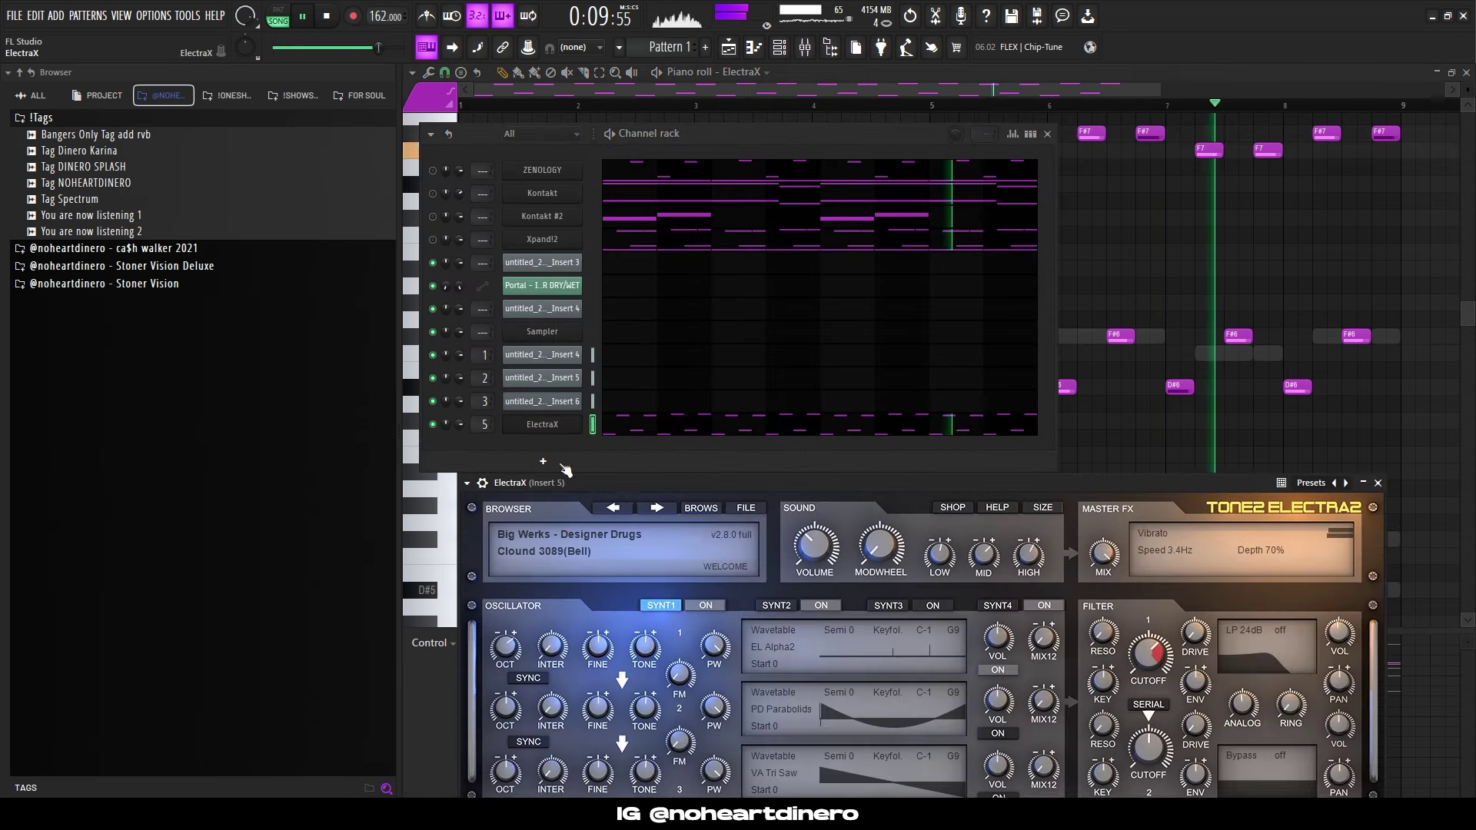
{"action": "left_click", "coordinate": [655, 508]}
{"action": "left_click", "coordinate": [655, 509]}
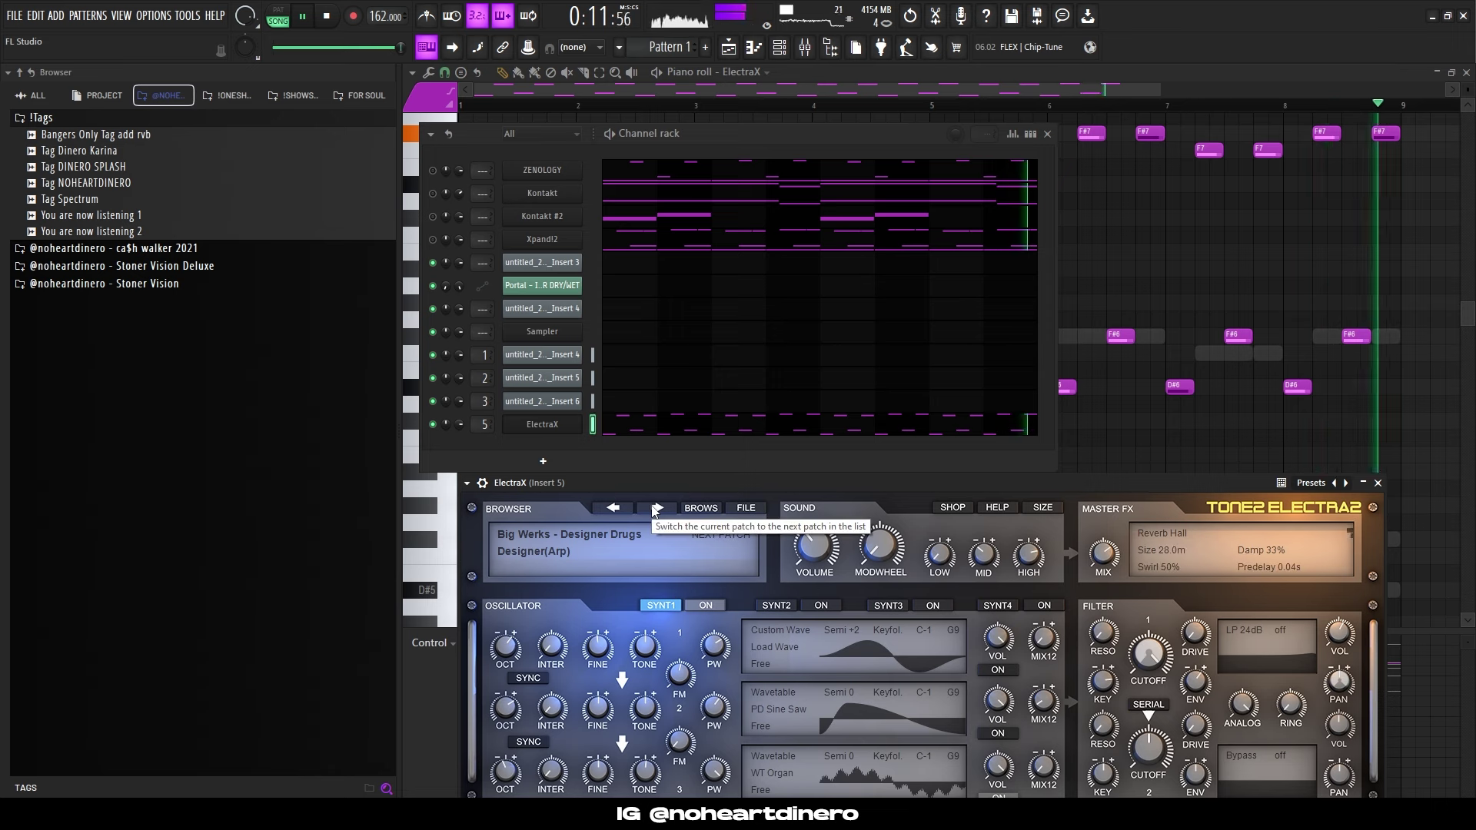
{"action": "left_click", "coordinate": [655, 508]}
{"action": "left_click", "coordinate": [655, 508]}
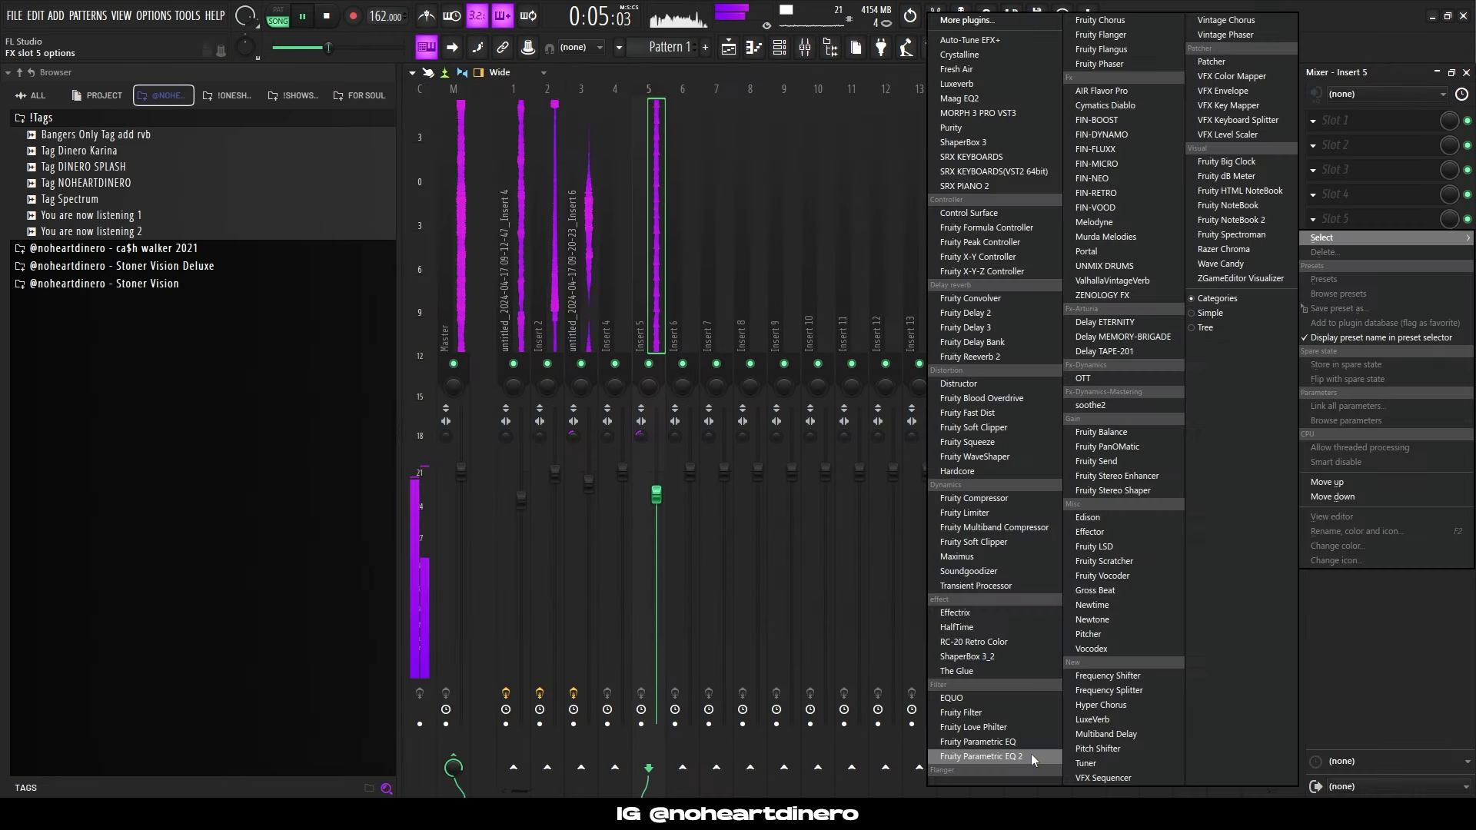
Add Fruity Parametric EQ 2 to slot 5 of Insert 5 with band 1 as a high pass at about 443 Hz.
{"action": "left_click", "coordinate": [804, 299]}
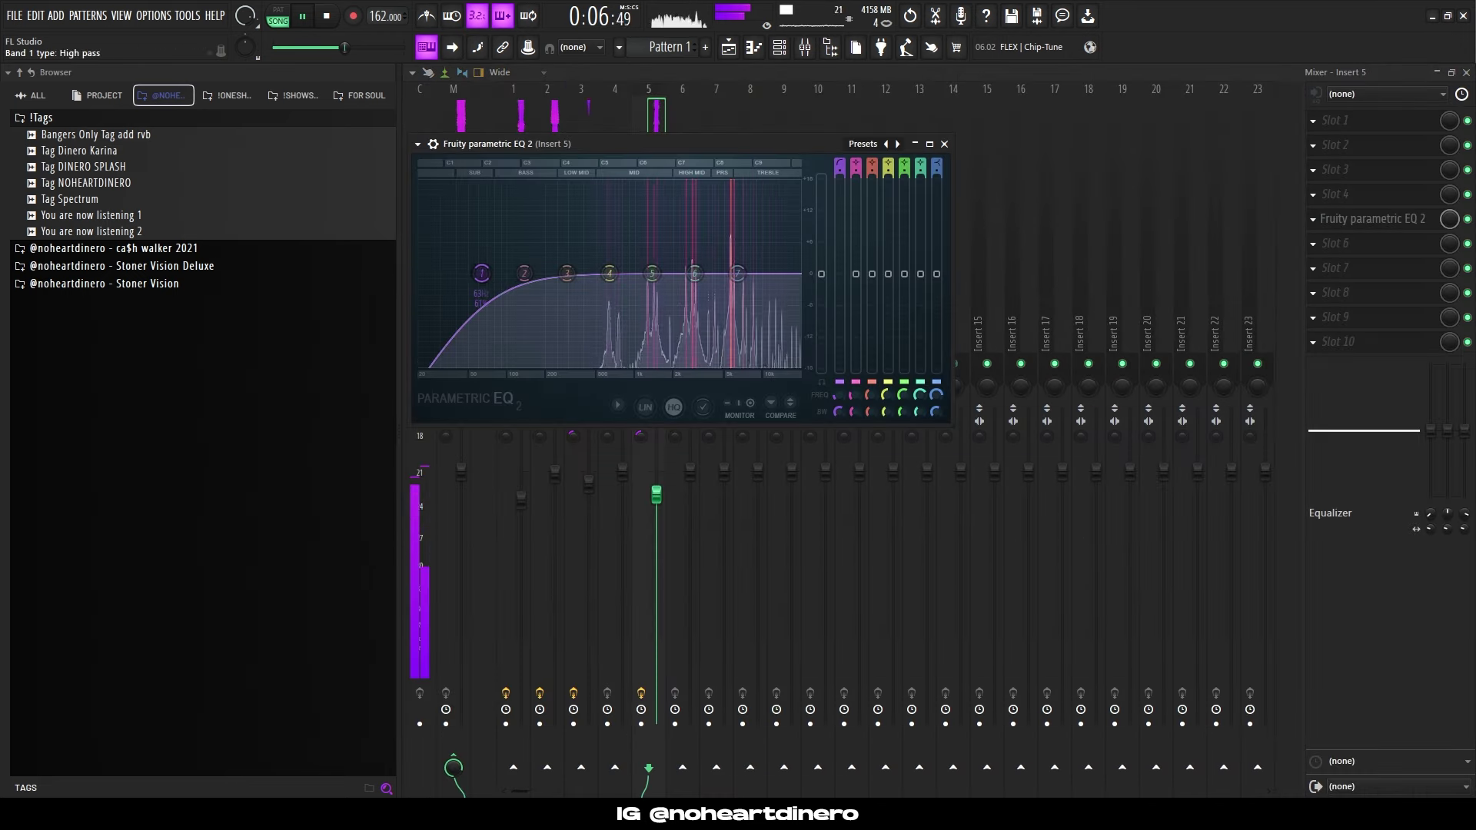
{"action": "left_click_drag", "start_coordinate": [837, 172], "coordinate": [837, 161]}
{"action": "left_click_drag", "start_coordinate": [485, 273], "coordinate": [590, 273]}
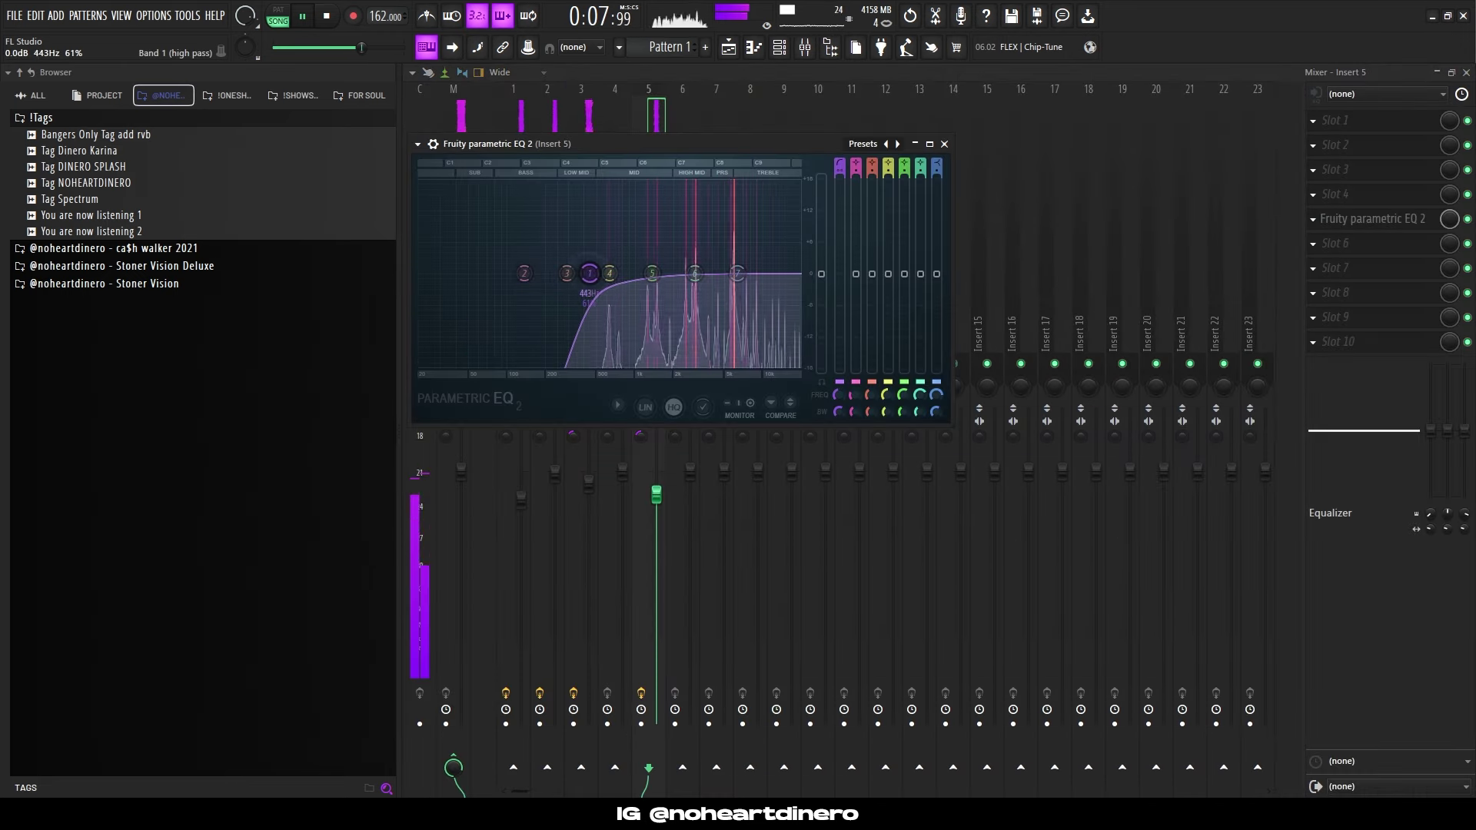
{"action": "left_click", "coordinate": [945, 145]}
Add Fruity Flanger to slot 2 of Insert 5.
{"action": "left_click", "coordinate": [1407, 143]}
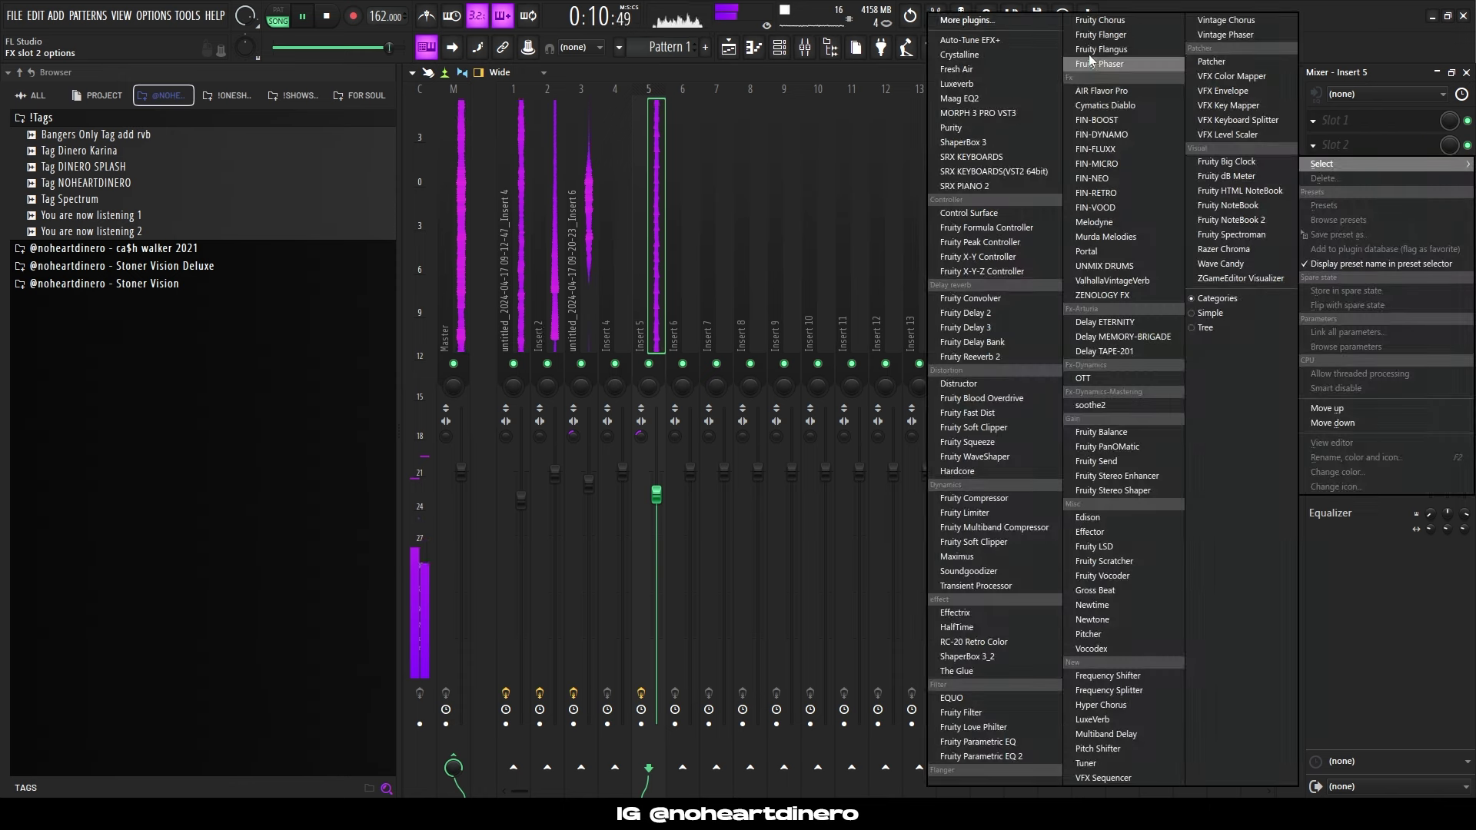
{"action": "left_click", "coordinate": [1122, 40]}
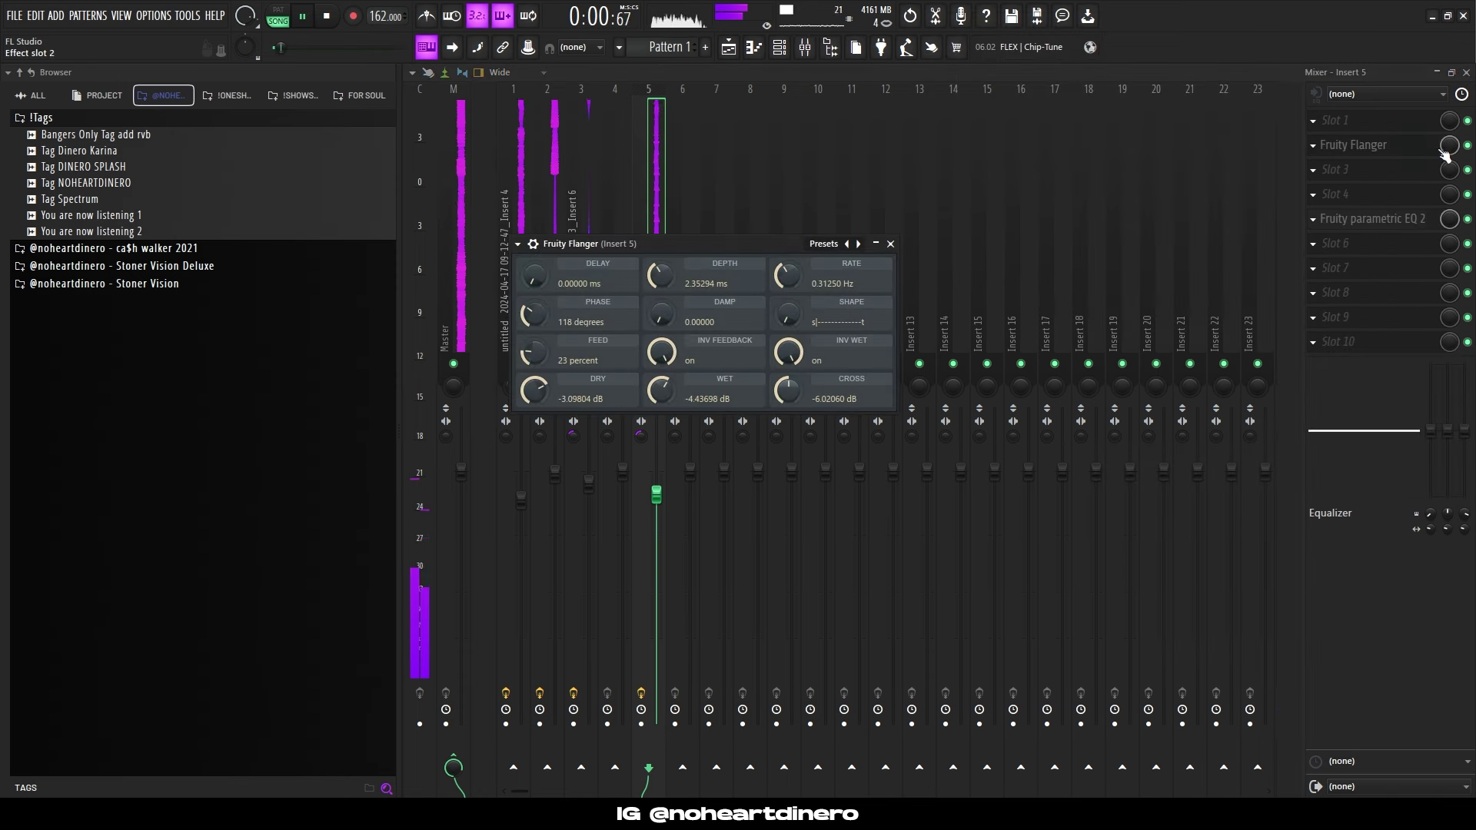
Lower the mix level of the Fruity Flanger in slot 2 of Insert 5.
{"action": "left_click_drag", "start_coordinate": [1449, 147], "coordinate": [1449, 176]}
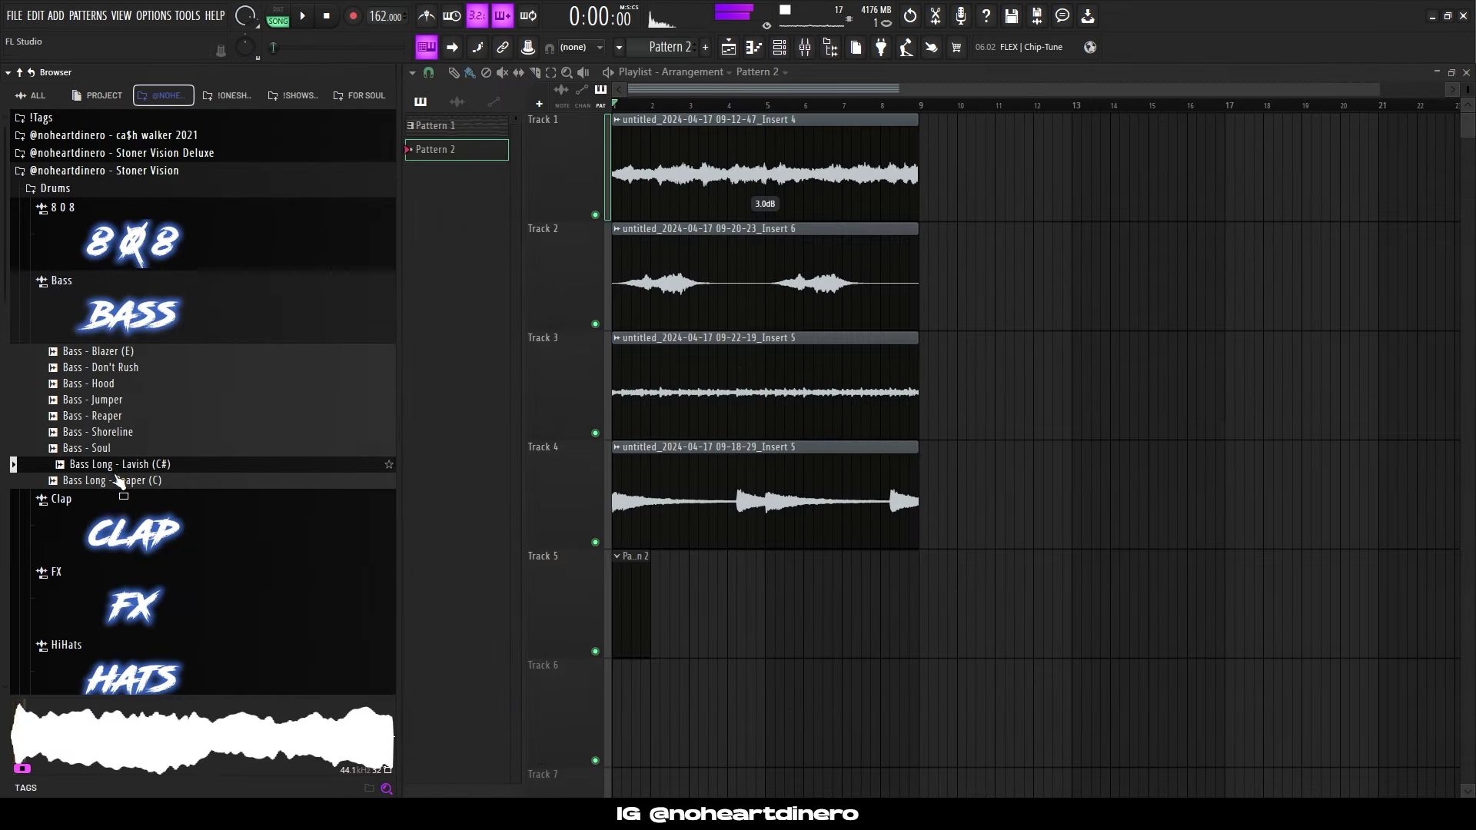
Load the Bass Long - Reaper (C) sample as a channel for Pattern 2 and open its empty piano roll.
{"action": "left_click_drag", "start_coordinate": [119, 481], "coordinate": [774, 87]}
{"action": "left_click_drag", "start_coordinate": [539, 466], "coordinate": [541, 467]}
{"action": "key", "text": "F7"}
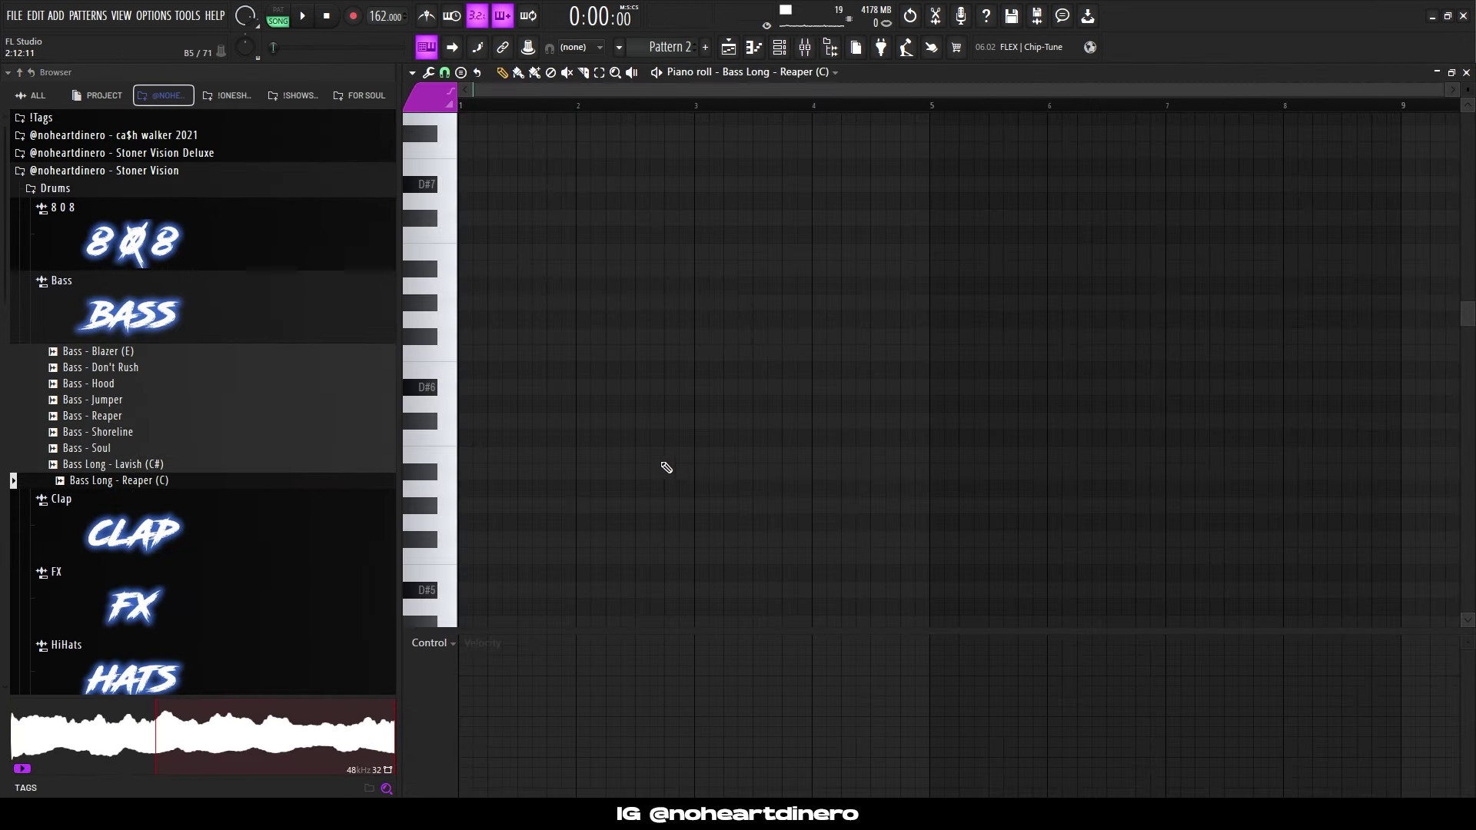
{"action": "left_click", "coordinate": [751, 72]}
{"action": "left_click", "coordinate": [757, 316]}
{"action": "scroll", "coordinate": [497, 458], "scroll_direction": "down", "scroll_amount": 8}
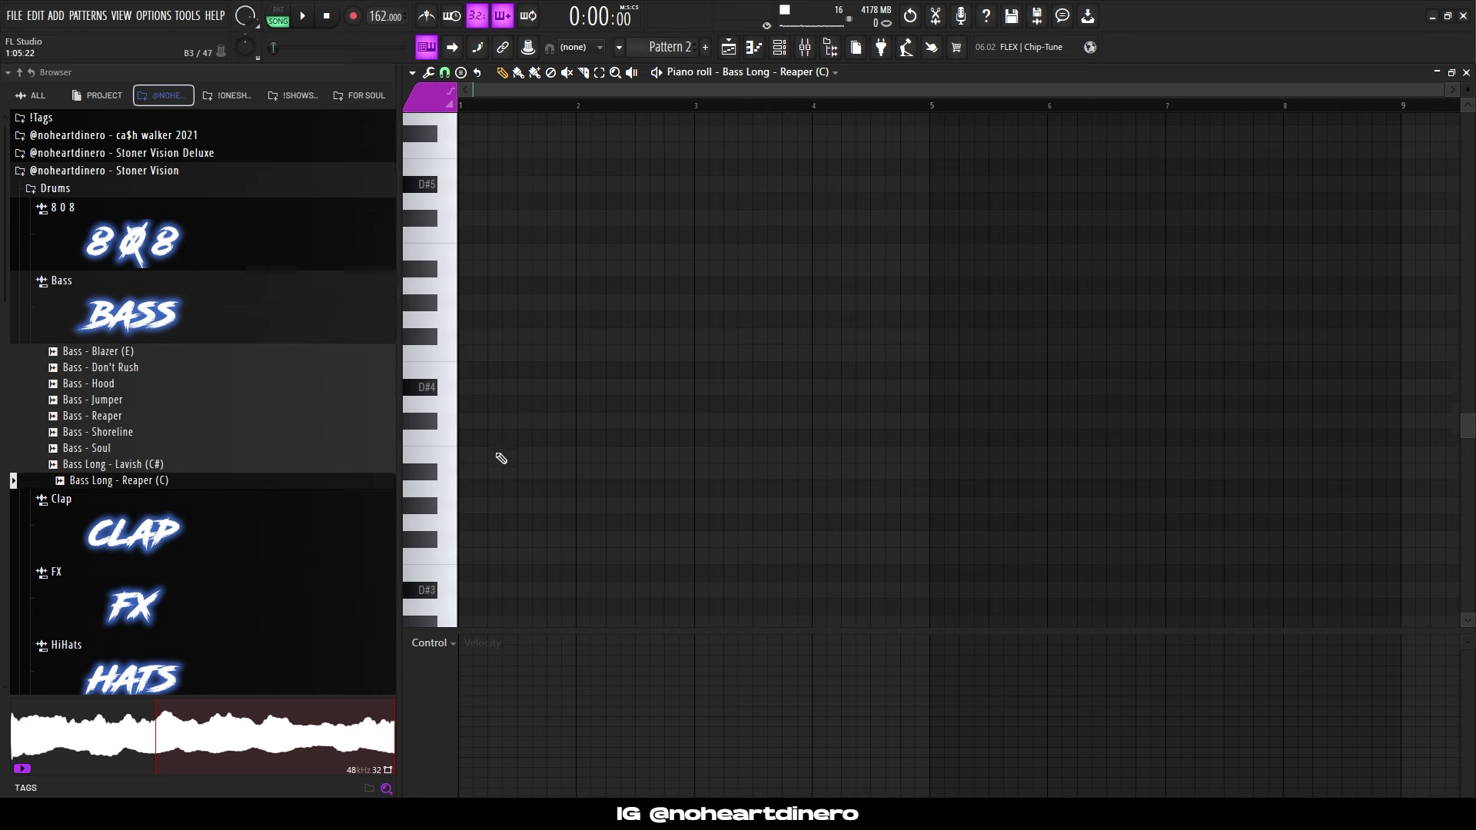
Write a two-bar D#4 bass note at bar 1 and a C#4 note ending at bar 5, duplicated across eight bars.
{"action": "left_click", "coordinate": [471, 286]}
{"action": "key", "text": "space"}
{"action": "left_click_drag", "start_coordinate": [574, 286], "coordinate": [697, 292]}
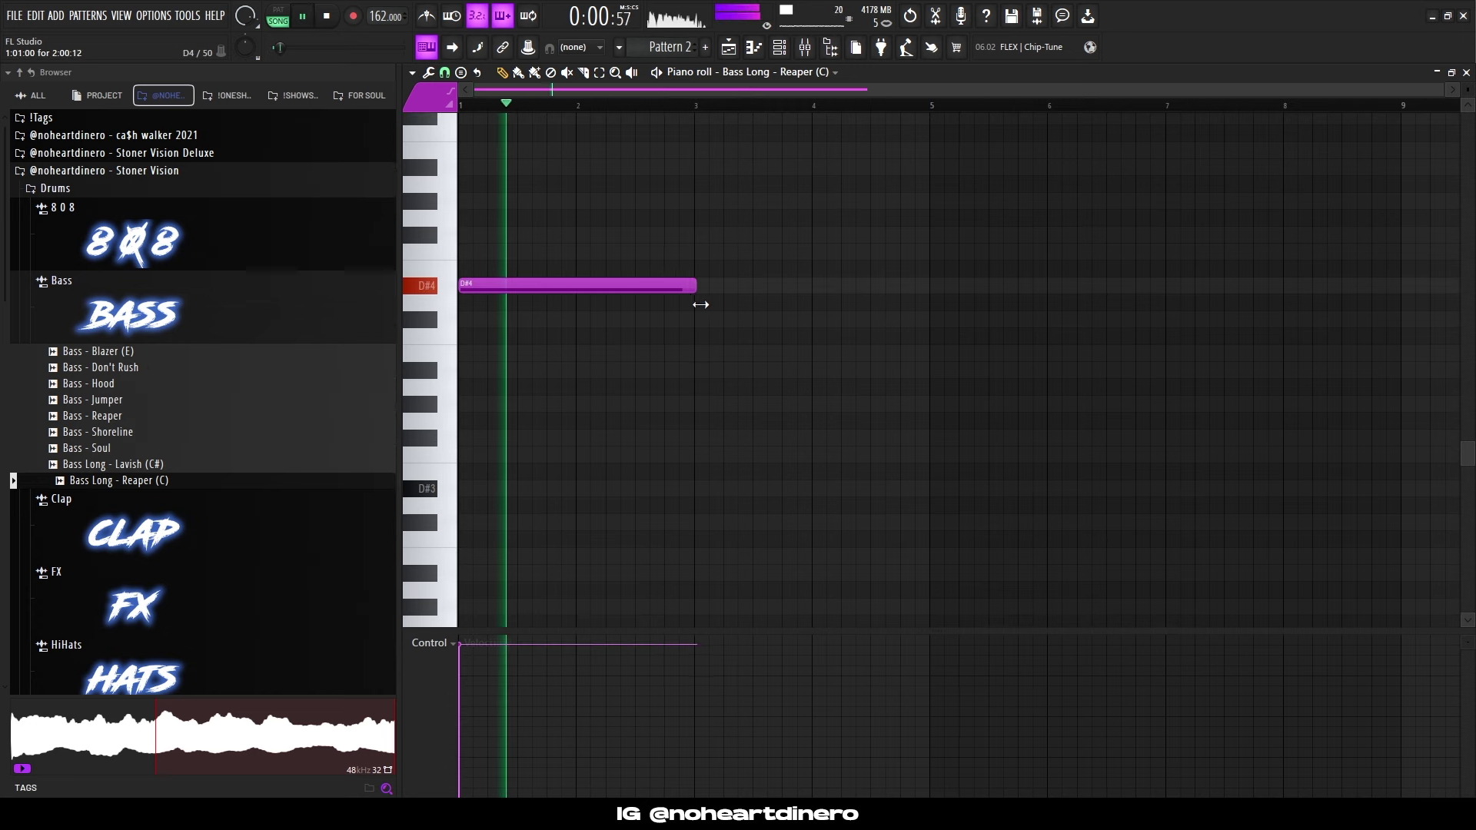
{"action": "key", "text": "space"}
{"action": "left_click", "coordinate": [850, 321]}
{"action": "key", "text": "space"}
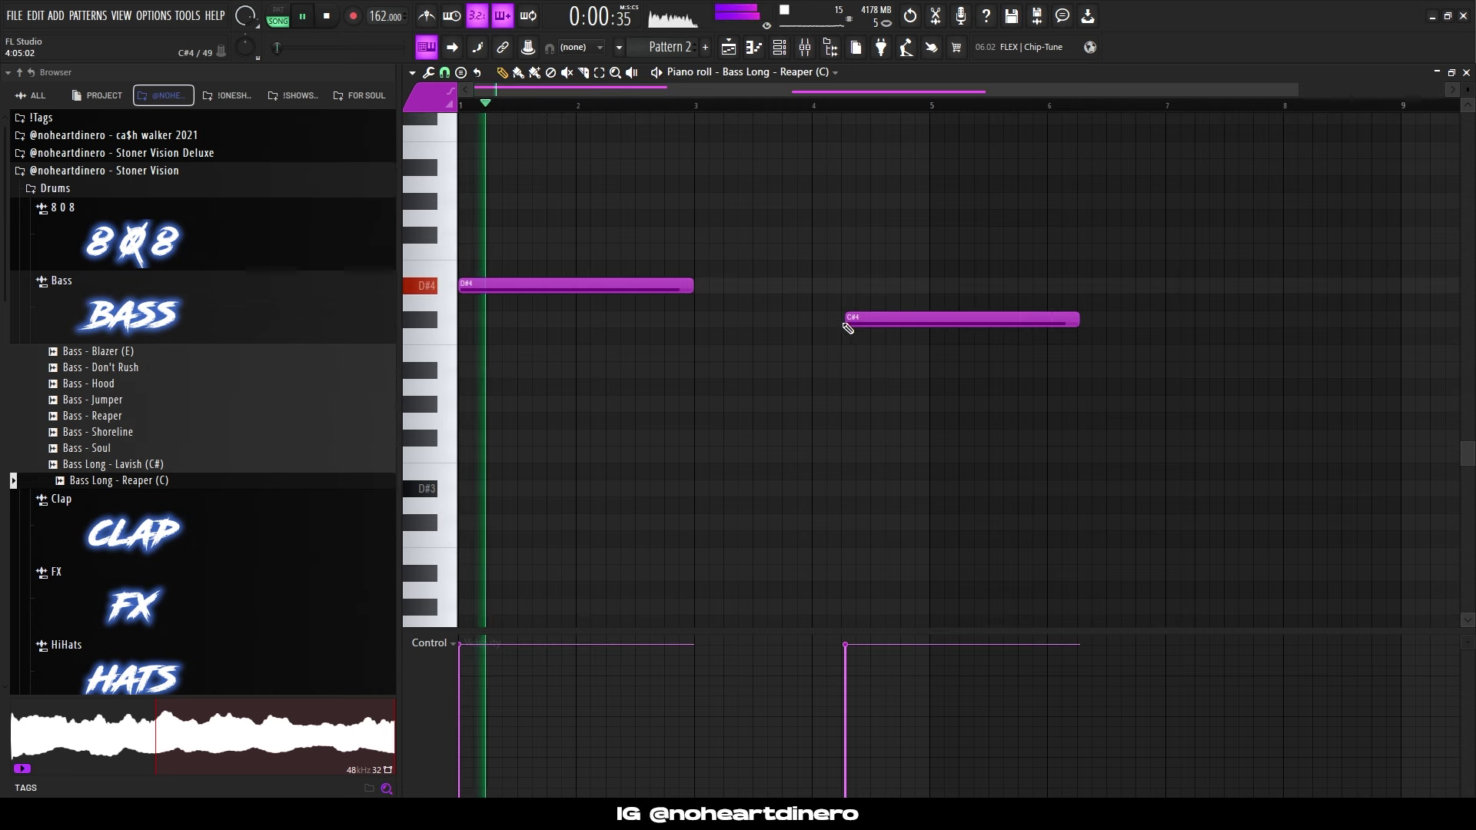
{"action": "mouse_move", "coordinate": [1080, 321]}
{"action": "left_mouse_down"}
{"action": "mouse_move", "coordinate": [952, 333]}
{"action": "mouse_move", "coordinate": [924, 352]}
{"action": "left_mouse_up"}
{"action": "key", "text": "ctrl+b"}
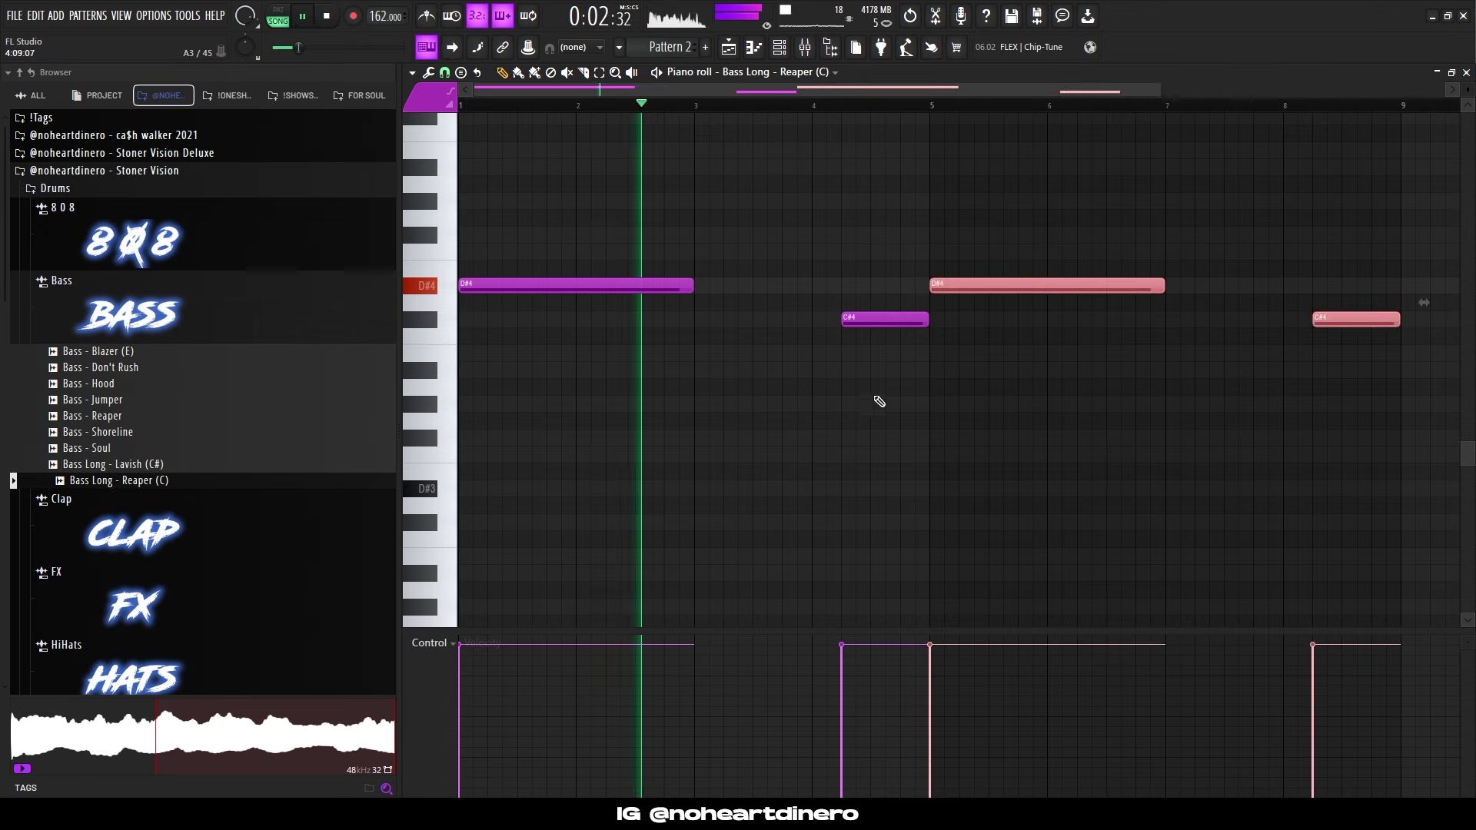
{"action": "scroll", "coordinate": [874, 402], "scroll_direction": "up", "scroll_amount": 2}
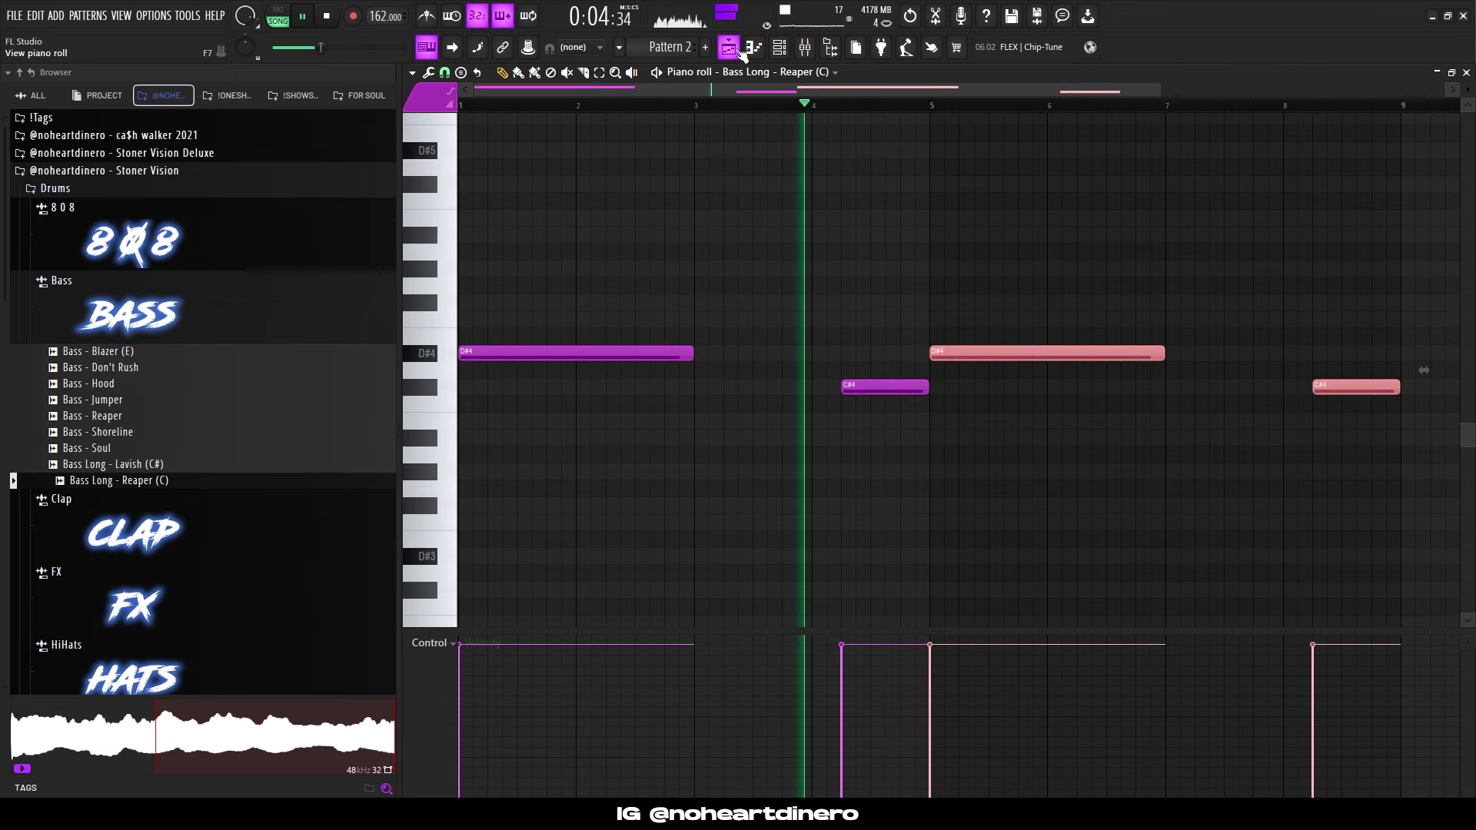
Duplicate the Track 1 and Track 2 melody clips in the playlist until they reach bar 25.
{"action": "key", "text": "F5"}
{"action": "scroll", "coordinate": [1014, 406], "scroll_direction": "down", "scroll_amount": 2}
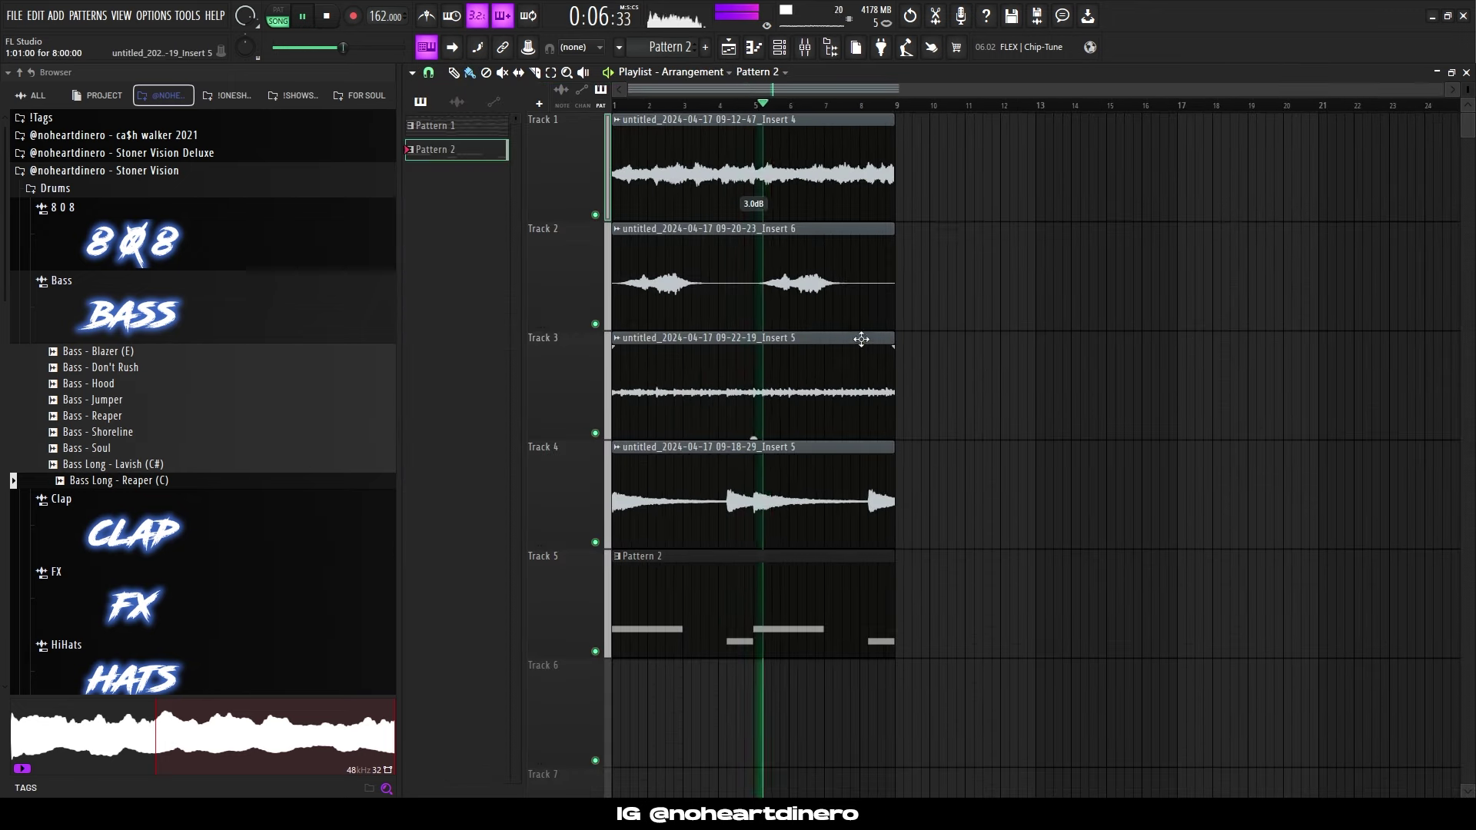
{"action": "left_click_drag", "start_coordinate": [919, 185], "coordinate": [487, 167]}
{"action": "key", "text": "ctrl+b"}
{"action": "left_click_drag", "start_coordinate": [915, 304], "coordinate": [769, 311]}
{"action": "key", "text": "ctrl+b"}
{"action": "left_click_drag", "start_coordinate": [918, 412], "coordinate": [768, 412]}
{"action": "key", "text": "ctrl+b"}
{"action": "right_click", "coordinate": [1015, 434]}
{"action": "key", "text": "ctrl+b"}
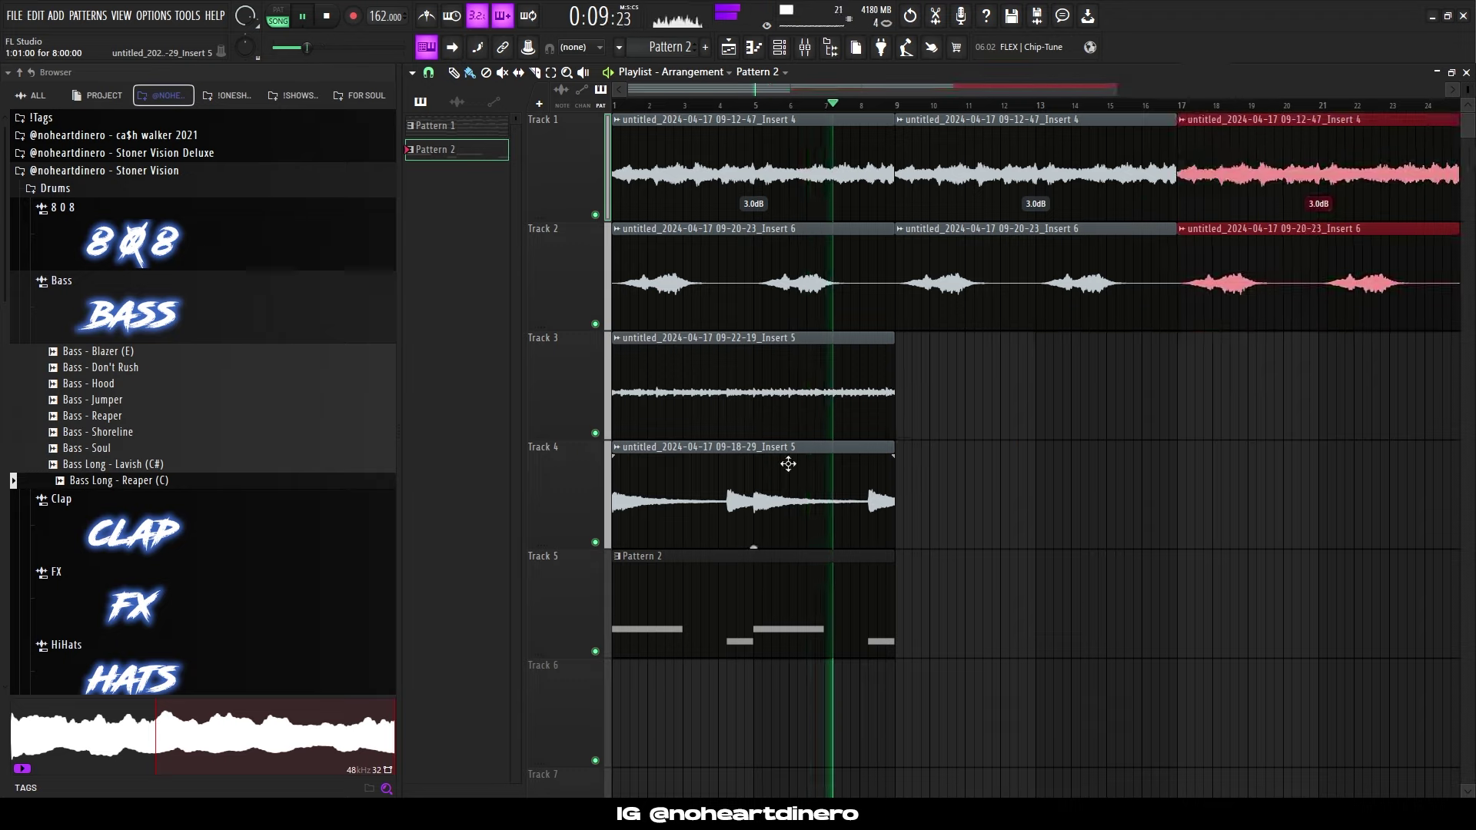
Clear the Track 2 clip at bar 17, copy it to bar 25, and place Track 3 clips from bar 17 to 33.
{"action": "left_click", "coordinate": [787, 463], "text": "ctrl"}
{"action": "key", "text": "ctrl+b"}
{"action": "scroll", "coordinate": [923, 384], "scroll_direction": "down", "scroll_amount": 2}
{"action": "right_click", "coordinate": [1025, 293]}
{"action": "left_click_drag", "start_coordinate": [681, 403], "coordinate": [1019, 403]}
{"action": "key", "text": "ctrl+b"}
{"action": "left_click_drag", "start_coordinate": [834, 288], "coordinate": [1169, 320]}
{"action": "key", "text": "ctrl+b"}
Extend the Track 1 and Track 4 clips to bar 41, leaving Track 2 empty after bar 33.
{"action": "left_click", "coordinate": [932, 481], "text": "ctrl"}
{"action": "key", "text": "ctrl+b"}
{"action": "key", "text": "ctrl+b"}
{"action": "key", "text": "ctrl+b"}
{"action": "scroll", "coordinate": [1000, 384], "scroll_direction": "down", "scroll_amount": 2}
{"action": "key", "text": "ctrl+b"}
{"action": "right_click", "coordinate": [1182, 310], "text": "ctrl"}
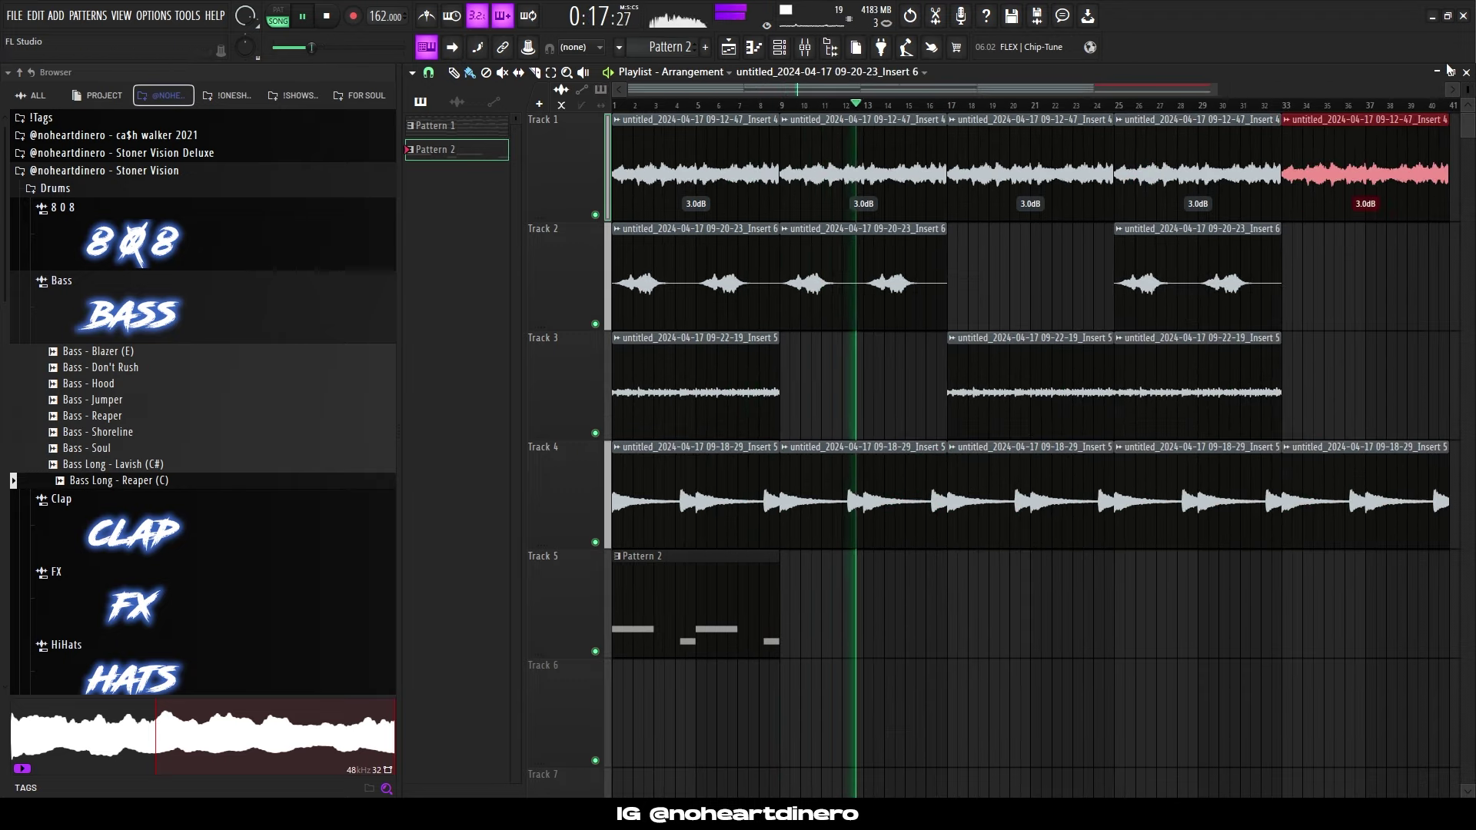
{"action": "left_click_drag", "start_coordinate": [1468, 90], "coordinate": [1468, 112]}
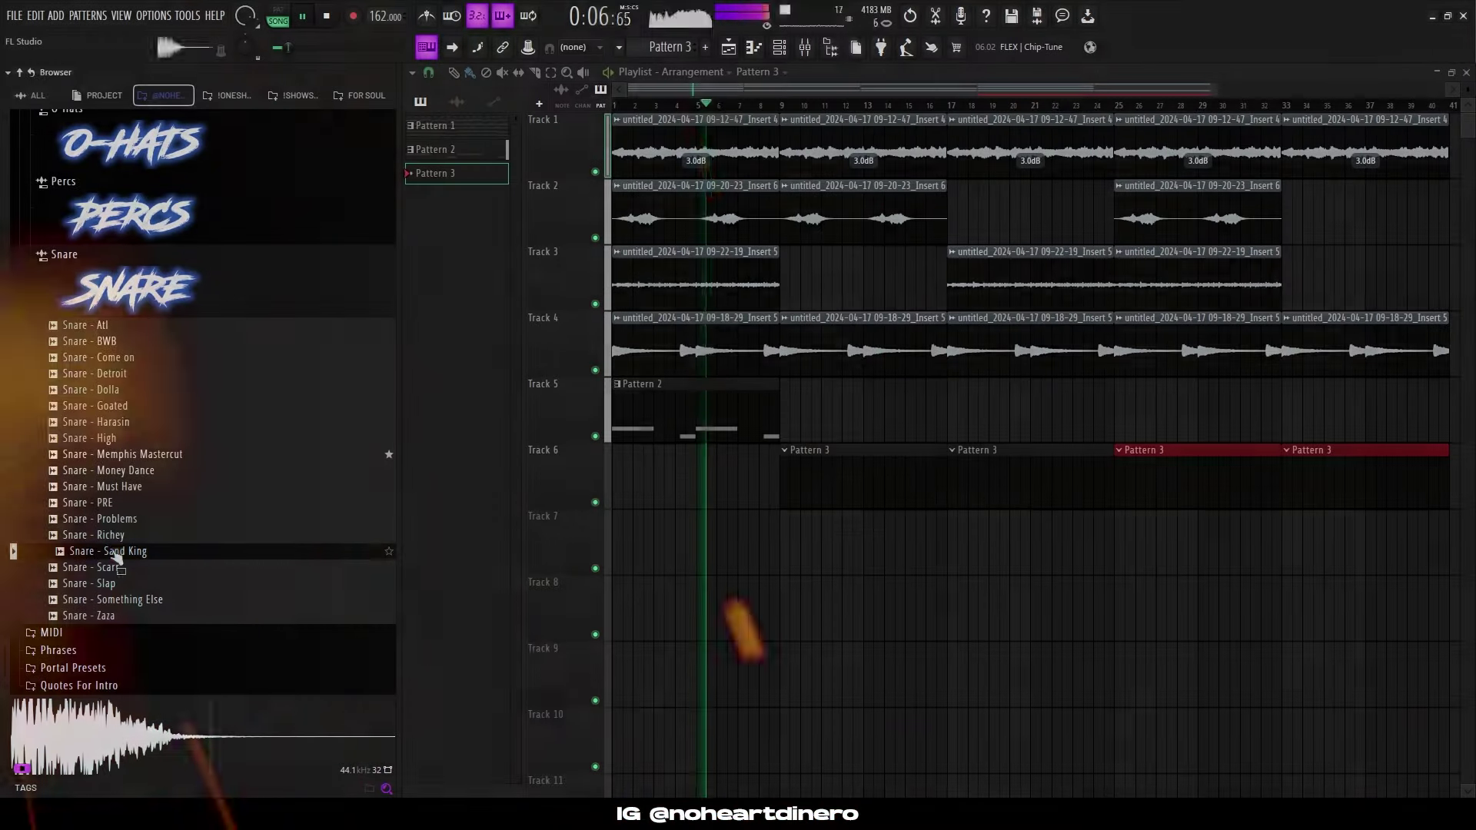
Load Snare - Sand King as a channel and repeat its C5 hit on the third beat of every bar in Pattern 3.
{"action": "left_click_drag", "start_coordinate": [116, 552], "coordinate": [528, 425]}
{"action": "key", "text": "F6"}
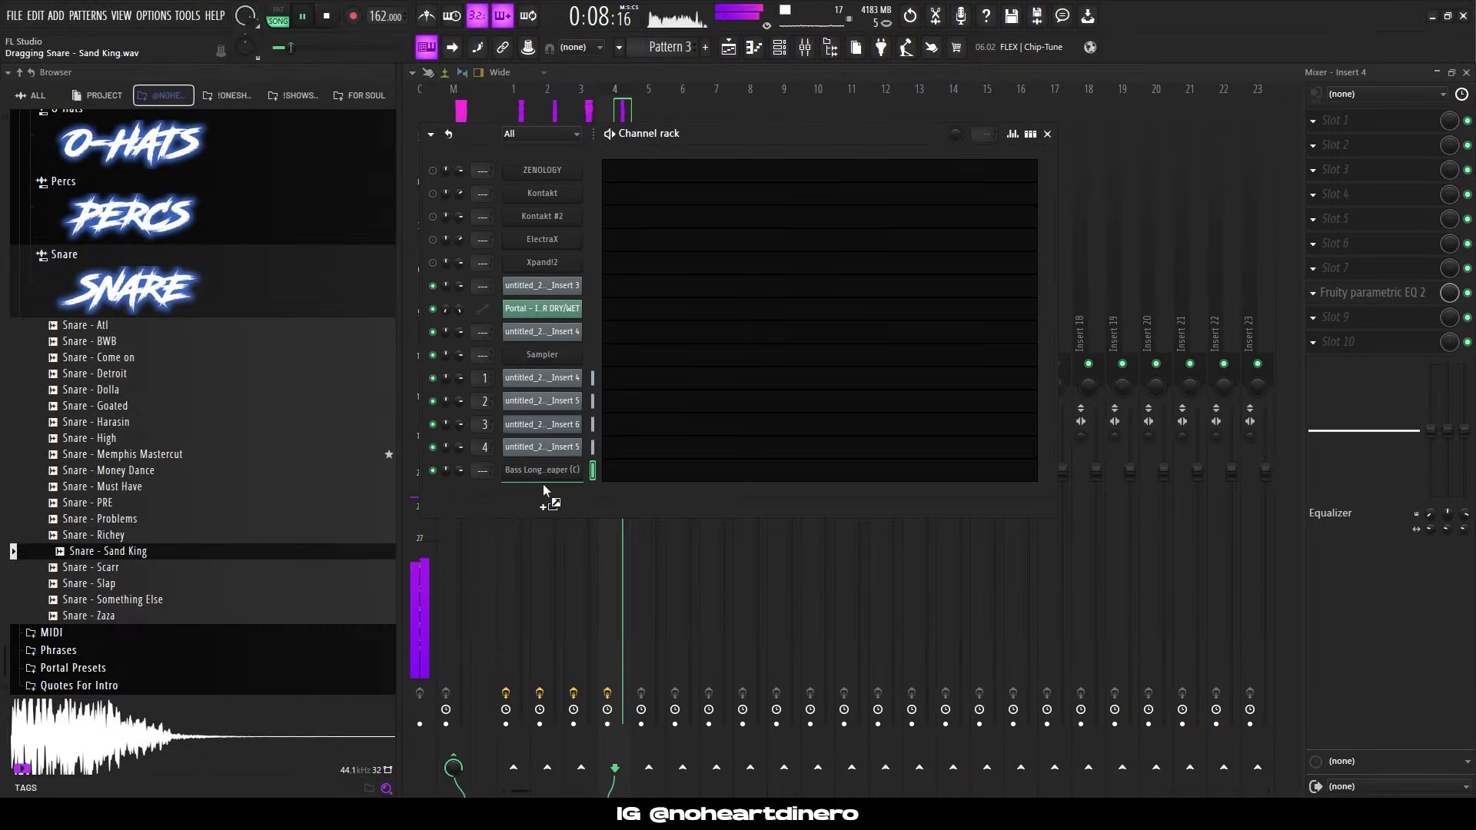
{"action": "left_click_drag", "start_coordinate": [543, 483], "coordinate": [542, 483]}
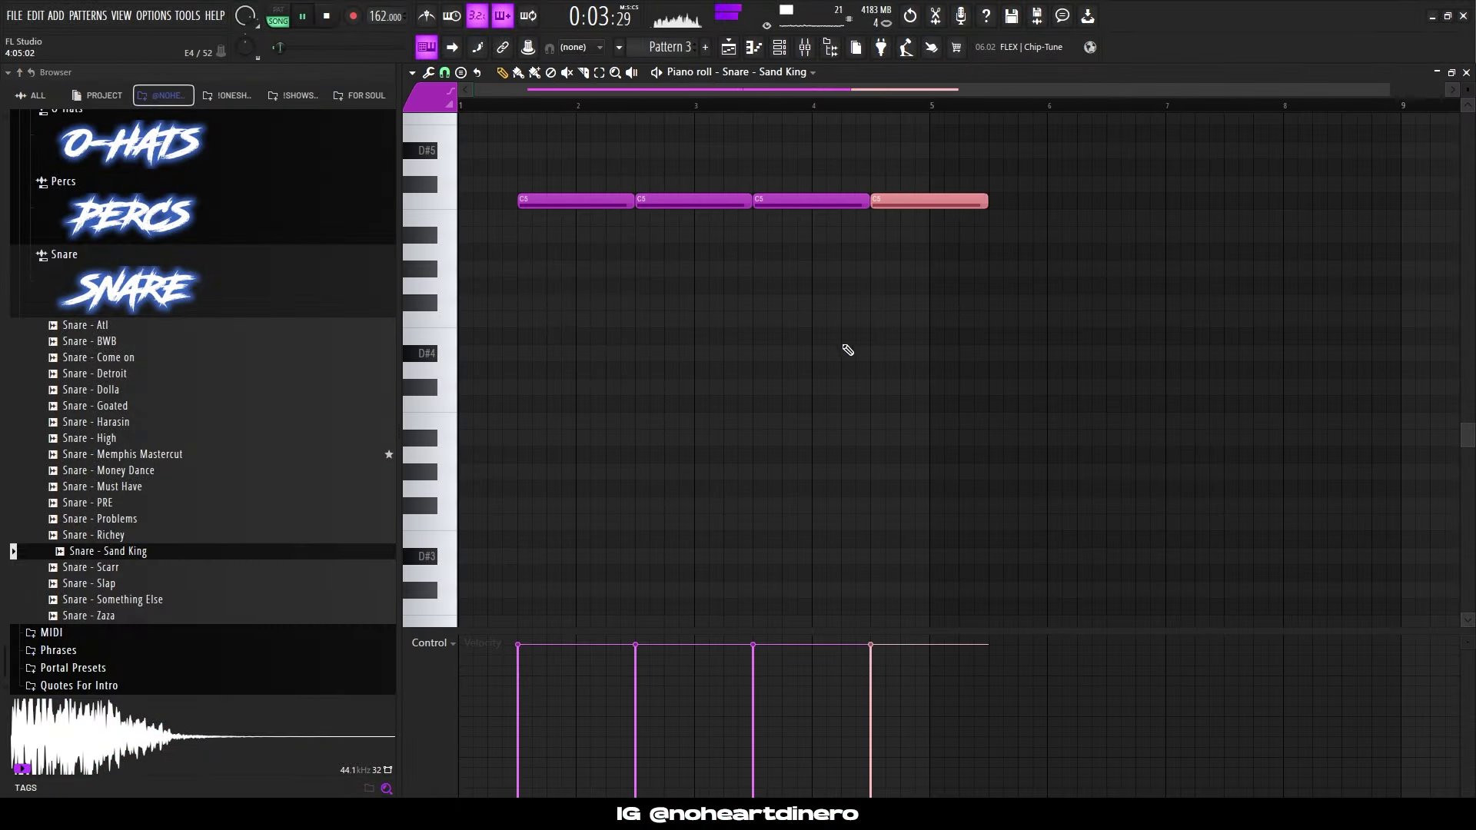
{"action": "key", "text": "ctrl+b"}
{"action": "key", "text": "ctrl+b"}
{"action": "key", "text": "ctrl+b"}
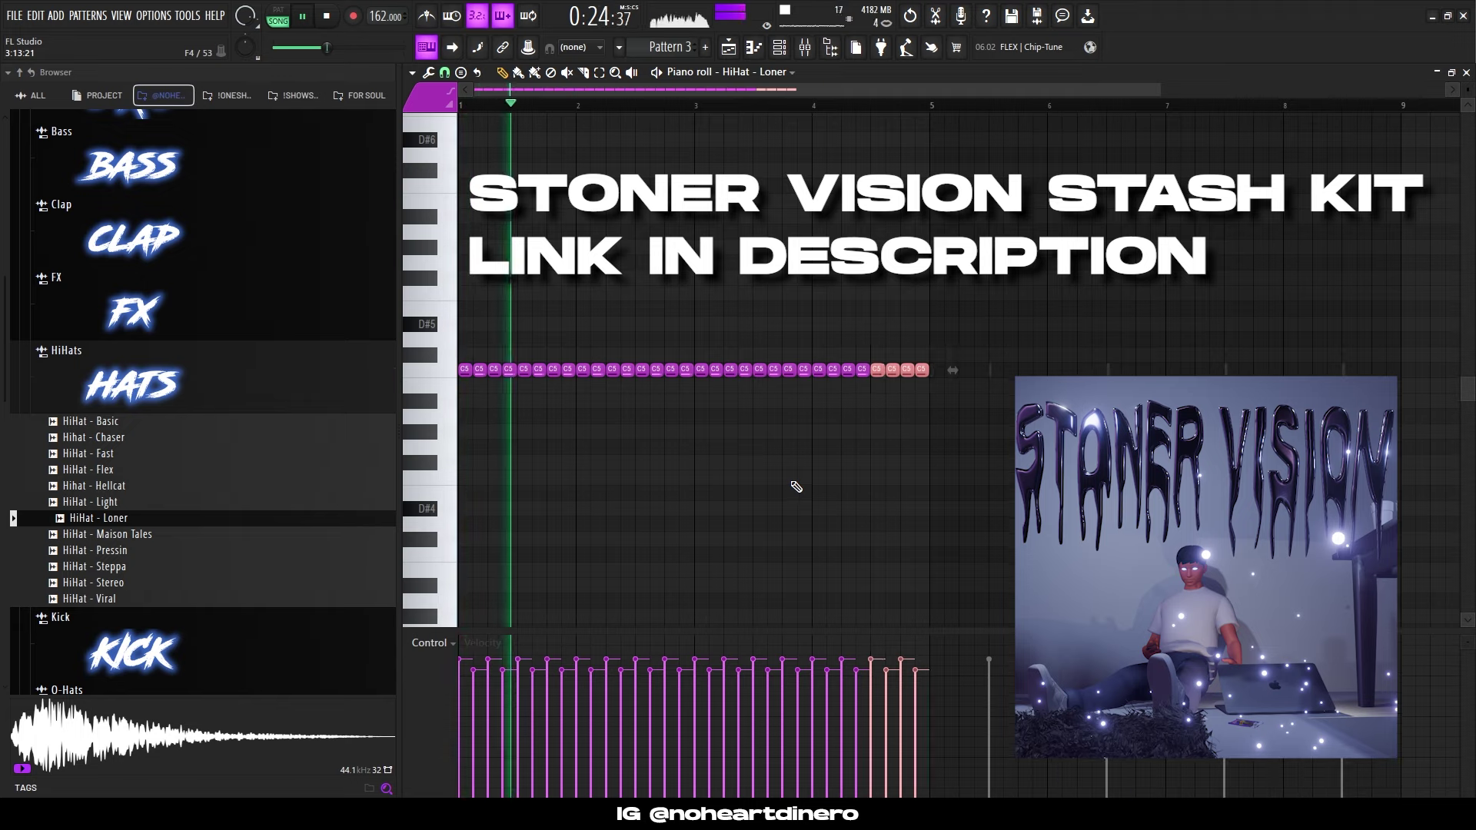
Extend the HiHat - Loner eighth-note C5 pattern across eight bars and discard the note lengths.
{"action": "key", "text": "ctrl+d"}
{"action": "key", "text": "ctrl+b"}
{"action": "scroll", "coordinate": [603, 468], "scroll_direction": "down", "scroll_amount": 1}
{"action": "key", "text": "ctrl+d"}
{"action": "key", "text": "shift+d"}
{"action": "scroll", "coordinate": [442, 451], "scroll_direction": "up", "scroll_amount": 3}
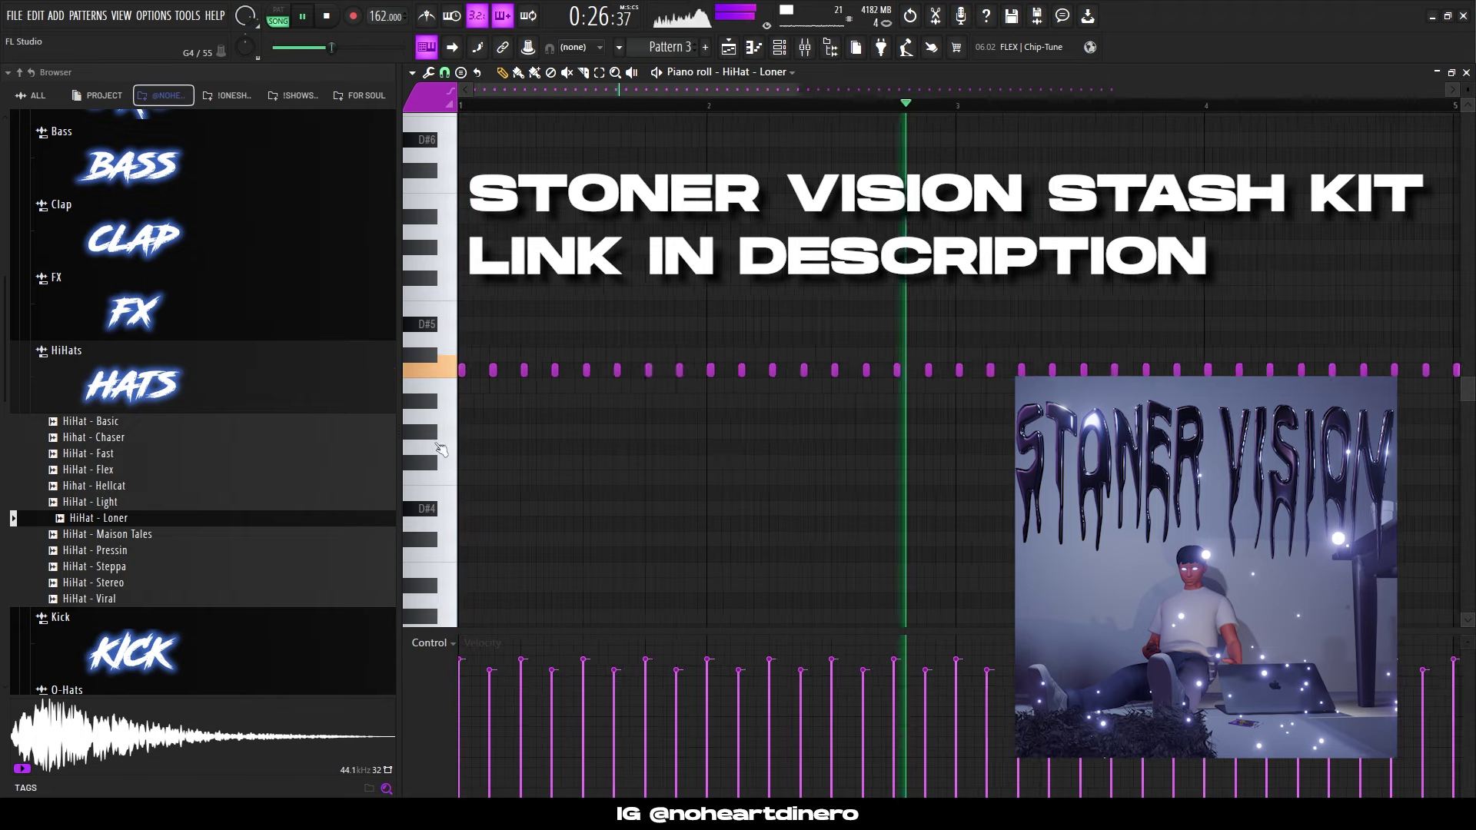
Taper the velocities of the opening hi-hat roll and build a faster roll of short C5 notes in bar 2.
{"action": "scroll", "coordinate": [462, 371], "scroll_direction": "up", "scroll_amount": 1}
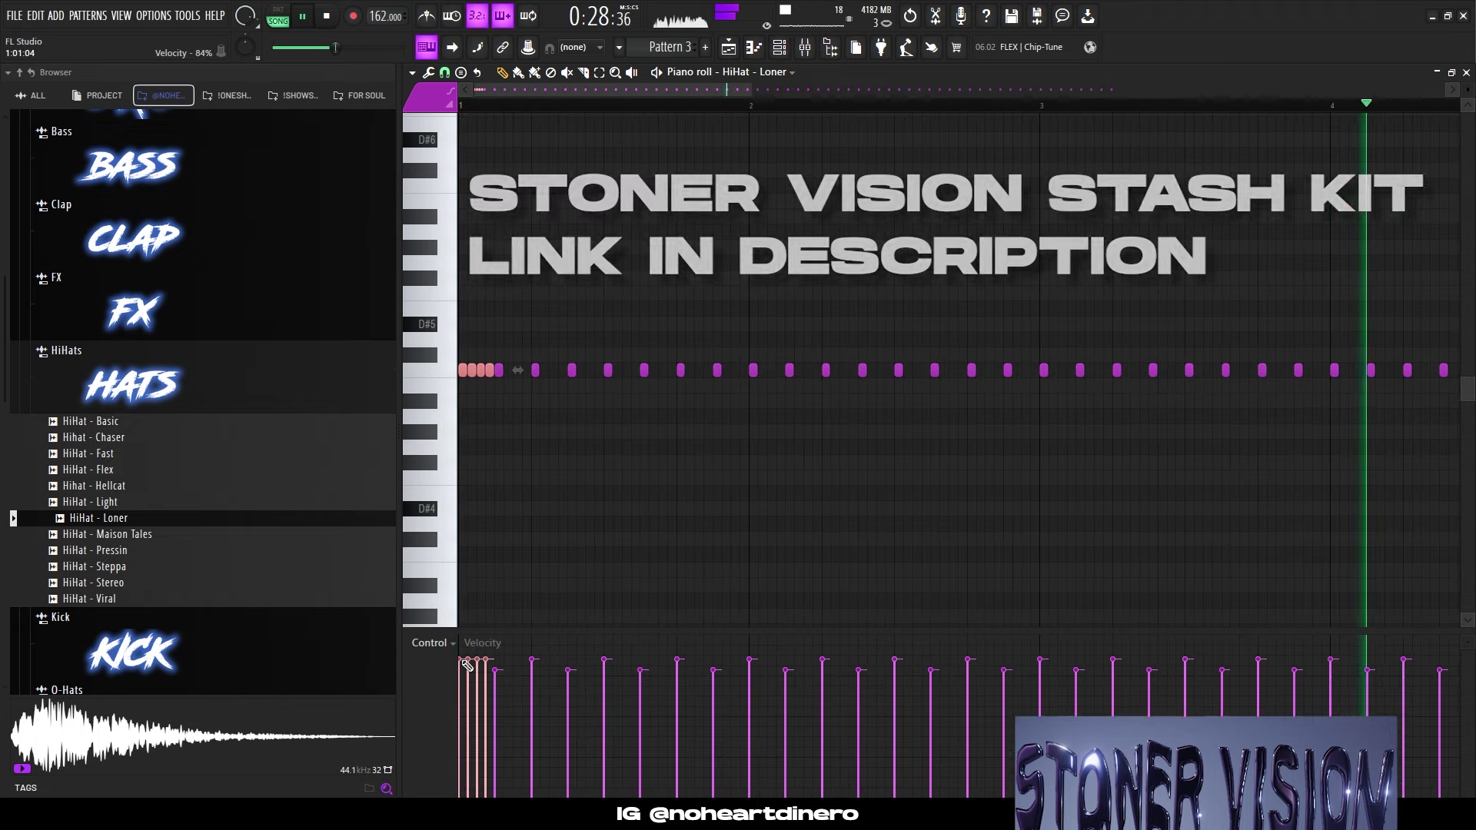
{"action": "left_click_drag", "start_coordinate": [462, 660], "coordinate": [509, 729]}
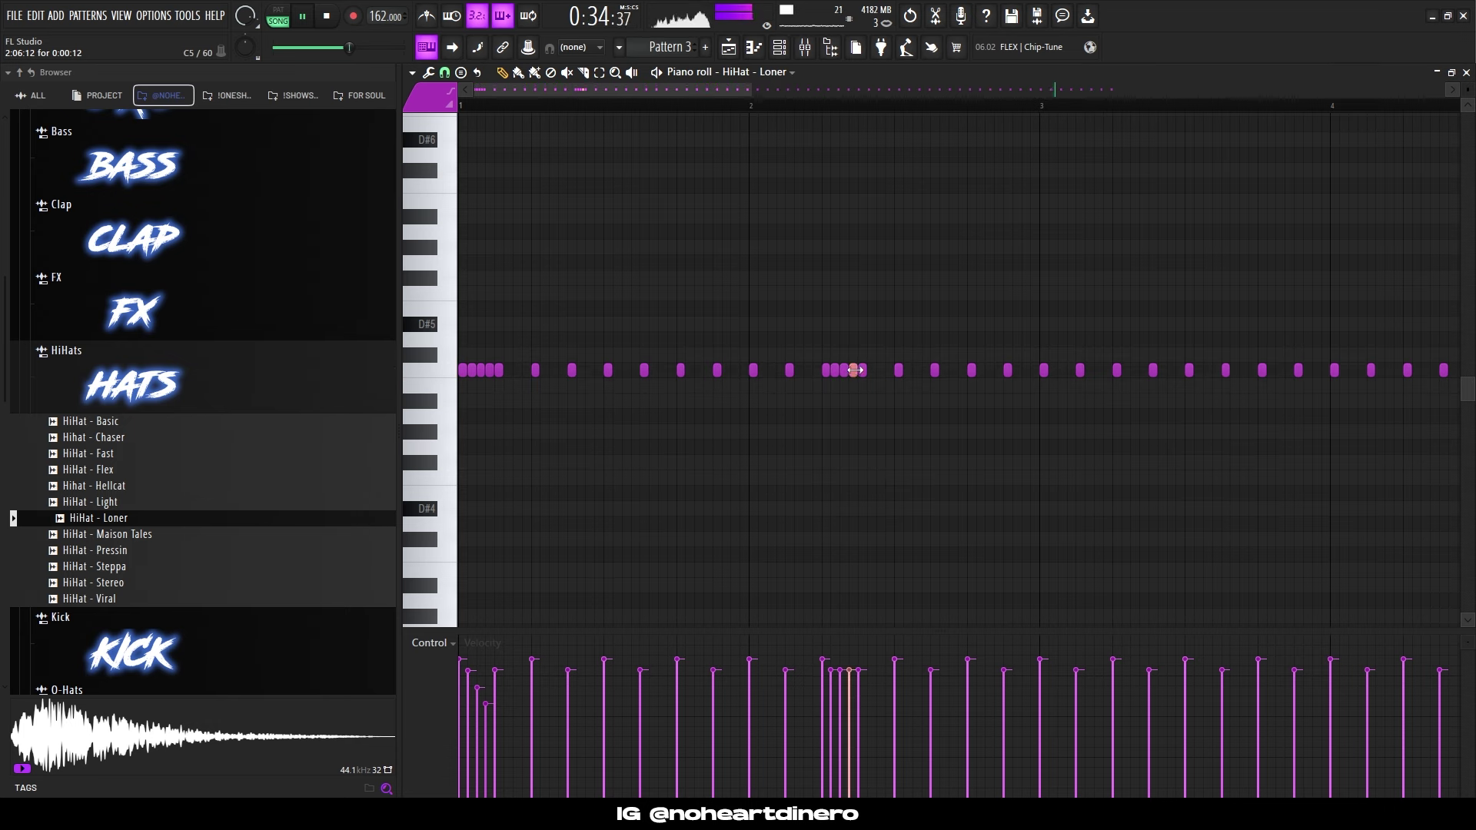
{"action": "mouse_move", "coordinate": [869, 374]}
{"action": "left_mouse_down"}
{"action": "mouse_move", "coordinate": [854, 374]}
{"action": "mouse_move", "coordinate": [859, 390]}
{"action": "left_mouse_up"}
{"action": "key", "text": "ctrl+b"}
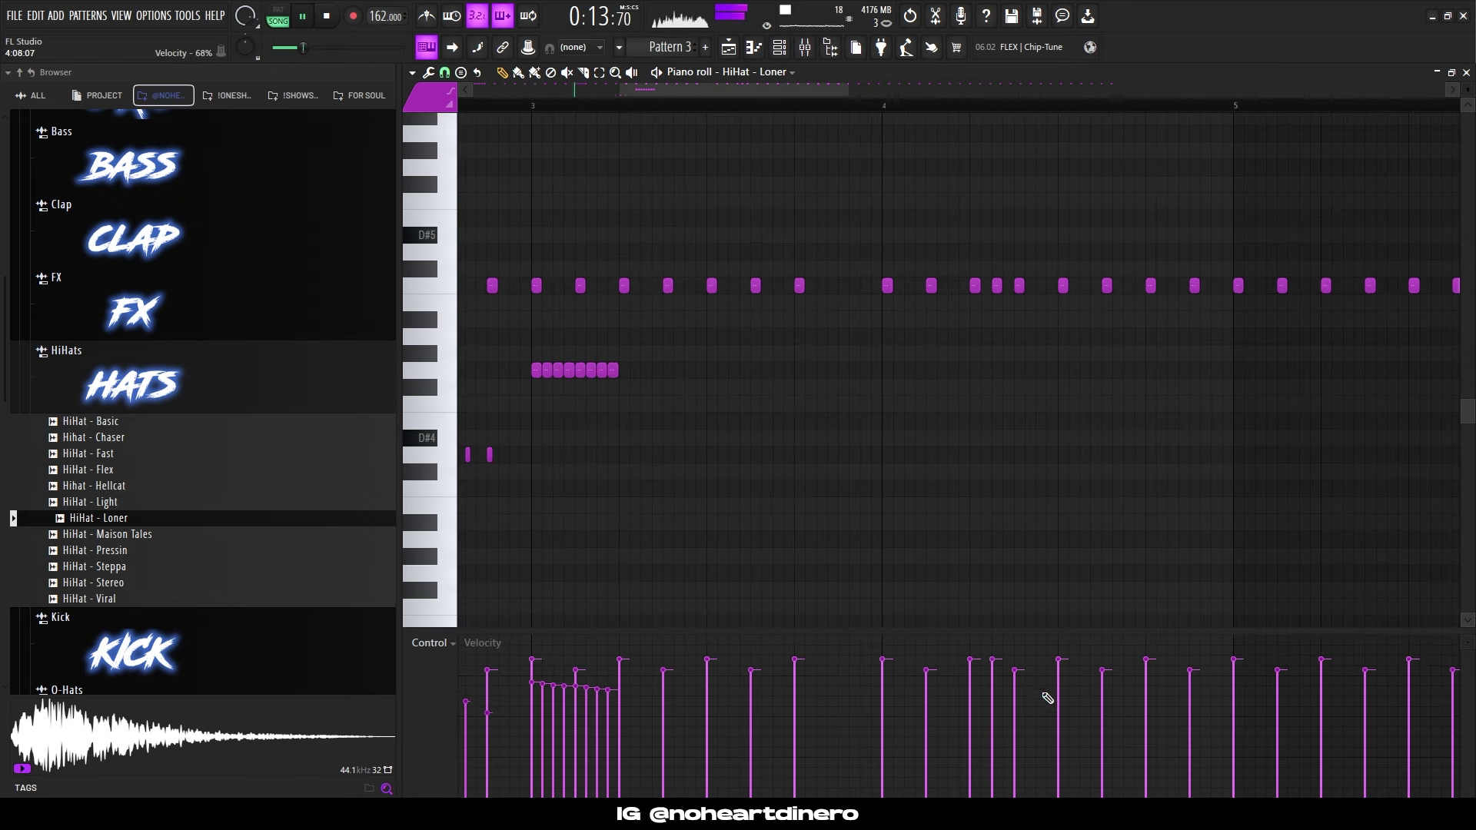
Remove a C5 hi-hat note near the end of bar 8 and repeat the short F#4 note as a roll.
{"action": "left_click", "coordinate": [1173, 285]}
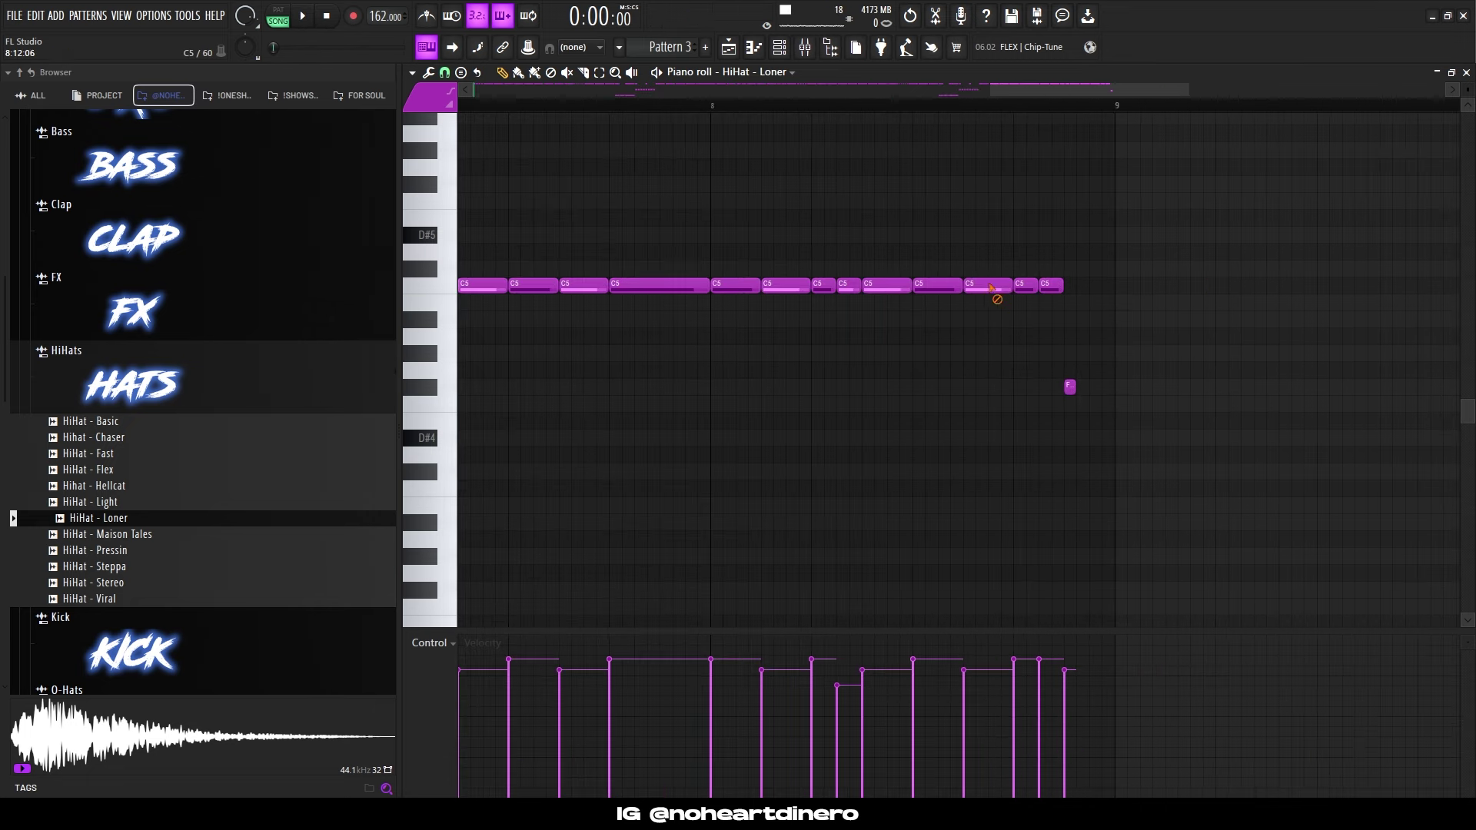
{"action": "right_click", "coordinate": [991, 287]}
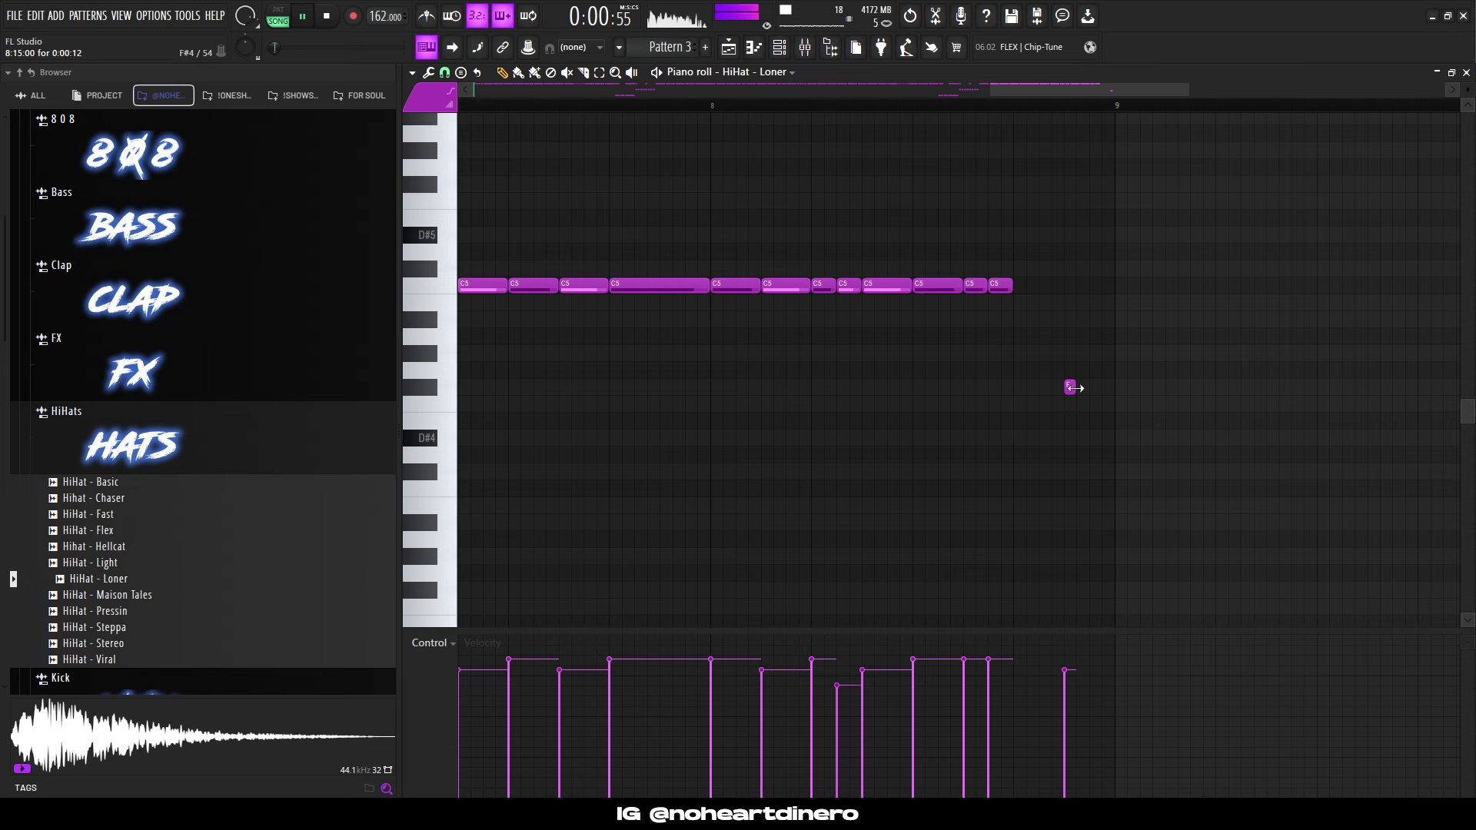
{"action": "left_click_drag", "start_coordinate": [1107, 390], "coordinate": [863, 371]}
{"action": "key", "text": "ctrl+b"}
{"action": "key", "text": "ctrl+b"}
{"action": "key", "text": "ctrl+b"}
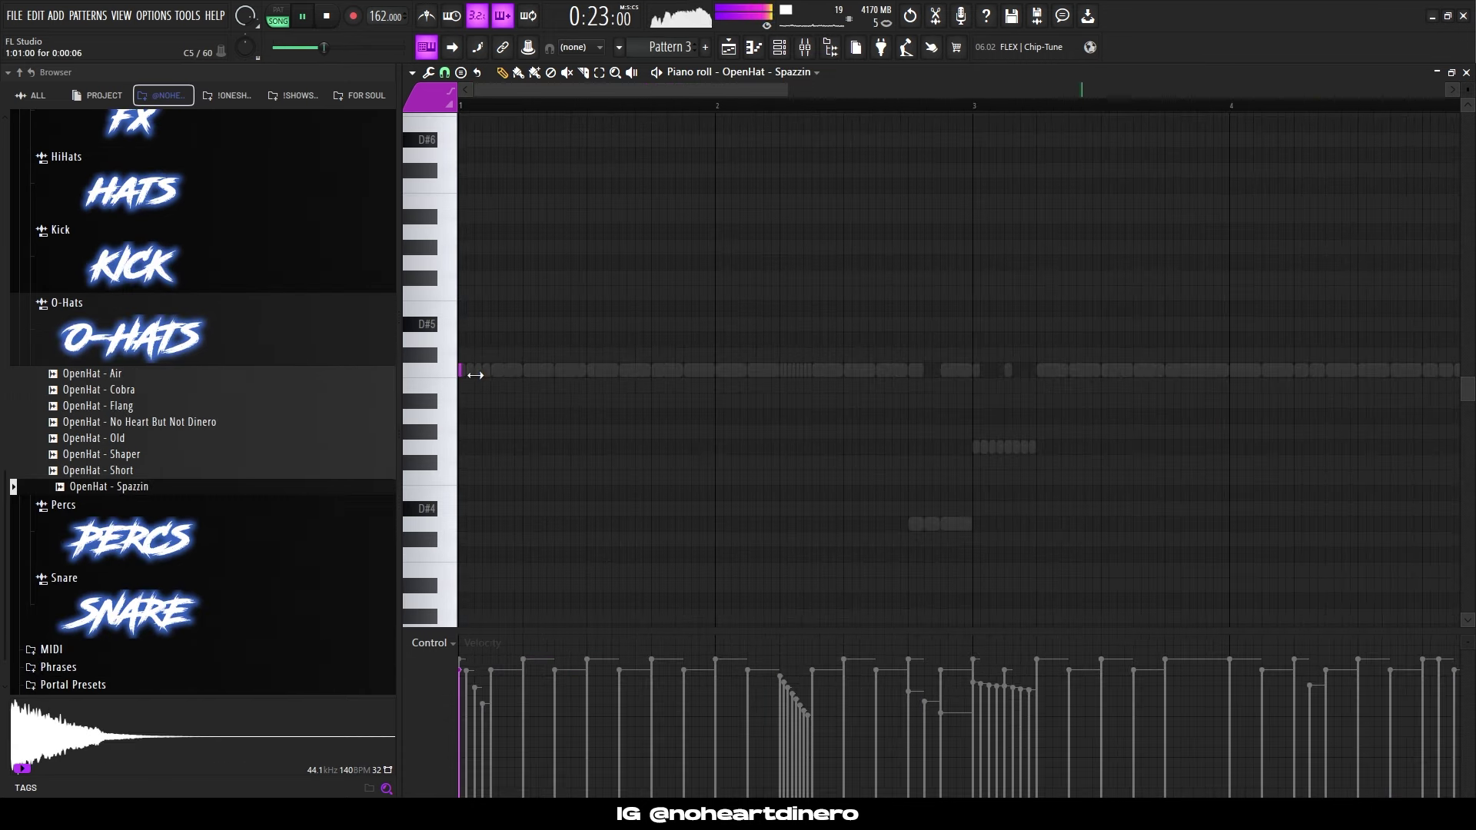
Place OpenHat - Spazzin C5 hits at the start of bars 1 and 5.
{"action": "left_click", "coordinate": [480, 370]}
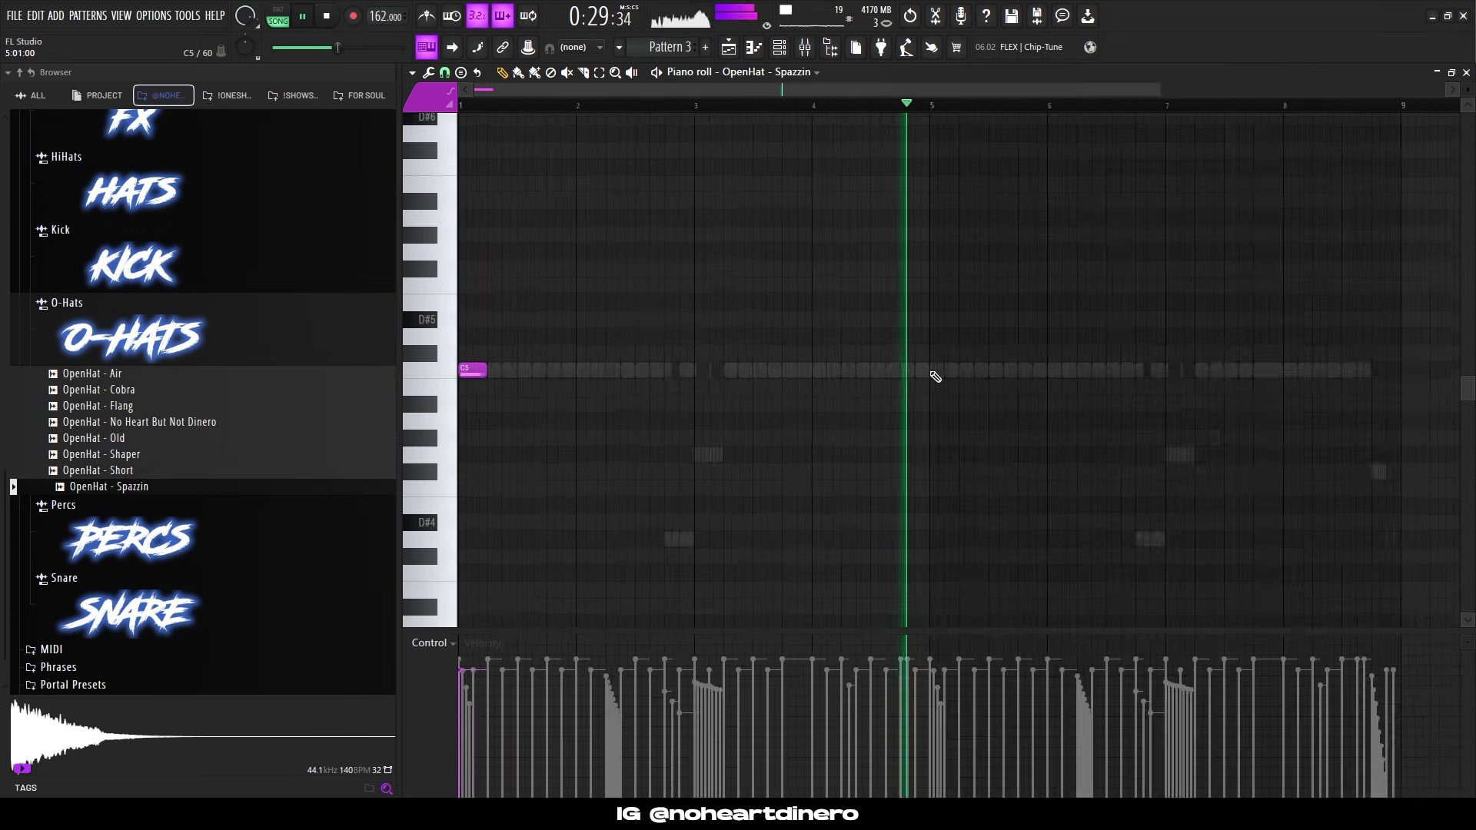
{"action": "left_click", "coordinate": [802, 370]}
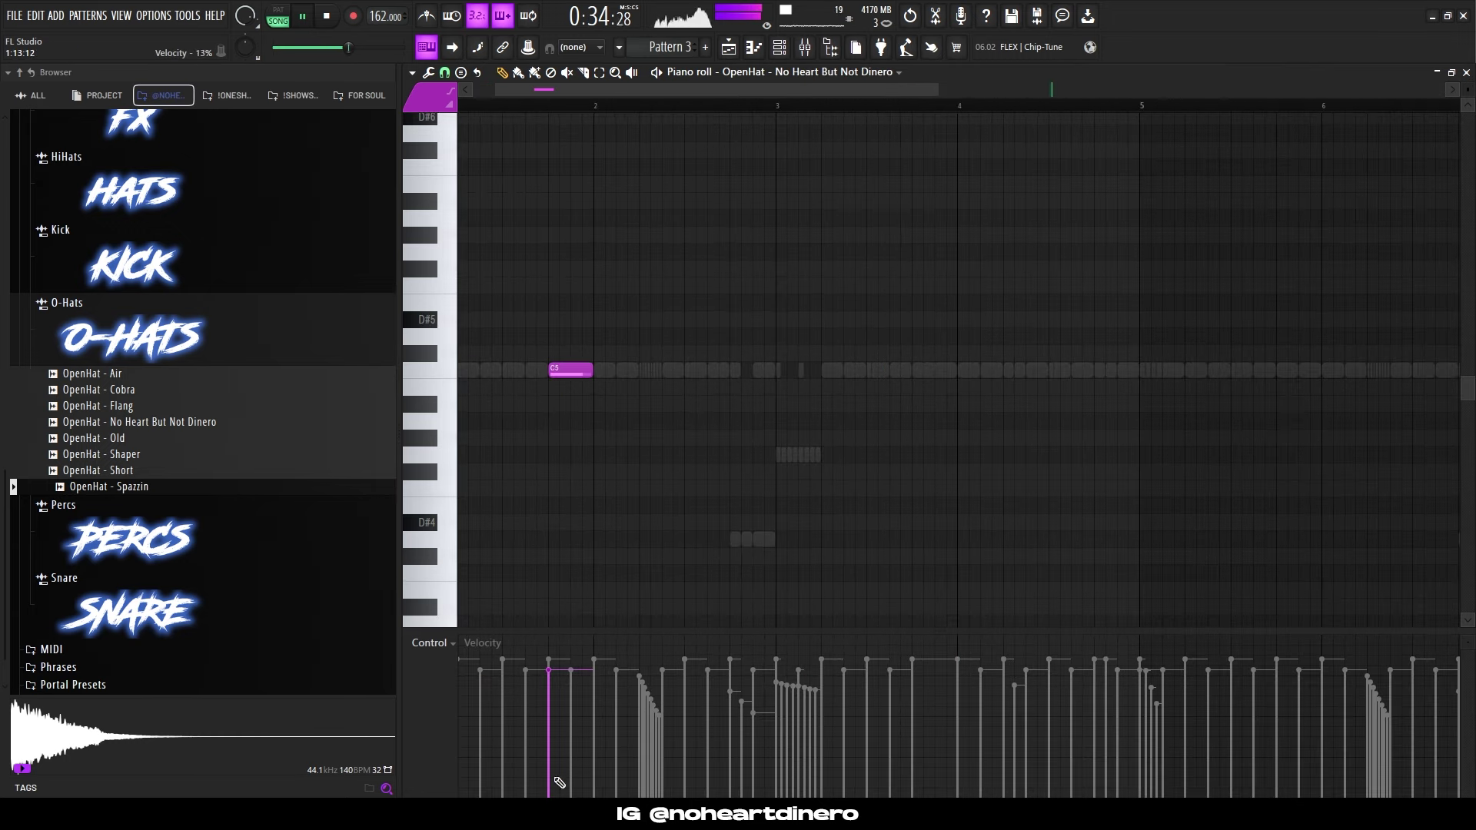
Place OpenHat - No Heart But Not Dinero hits on beat 4 of bars 1 and 3, duplicated to bars 5 and 7.
{"action": "left_click", "coordinate": [914, 370]}
{"action": "scroll", "coordinate": [857, 438], "scroll_direction": "down", "scroll_amount": 3}
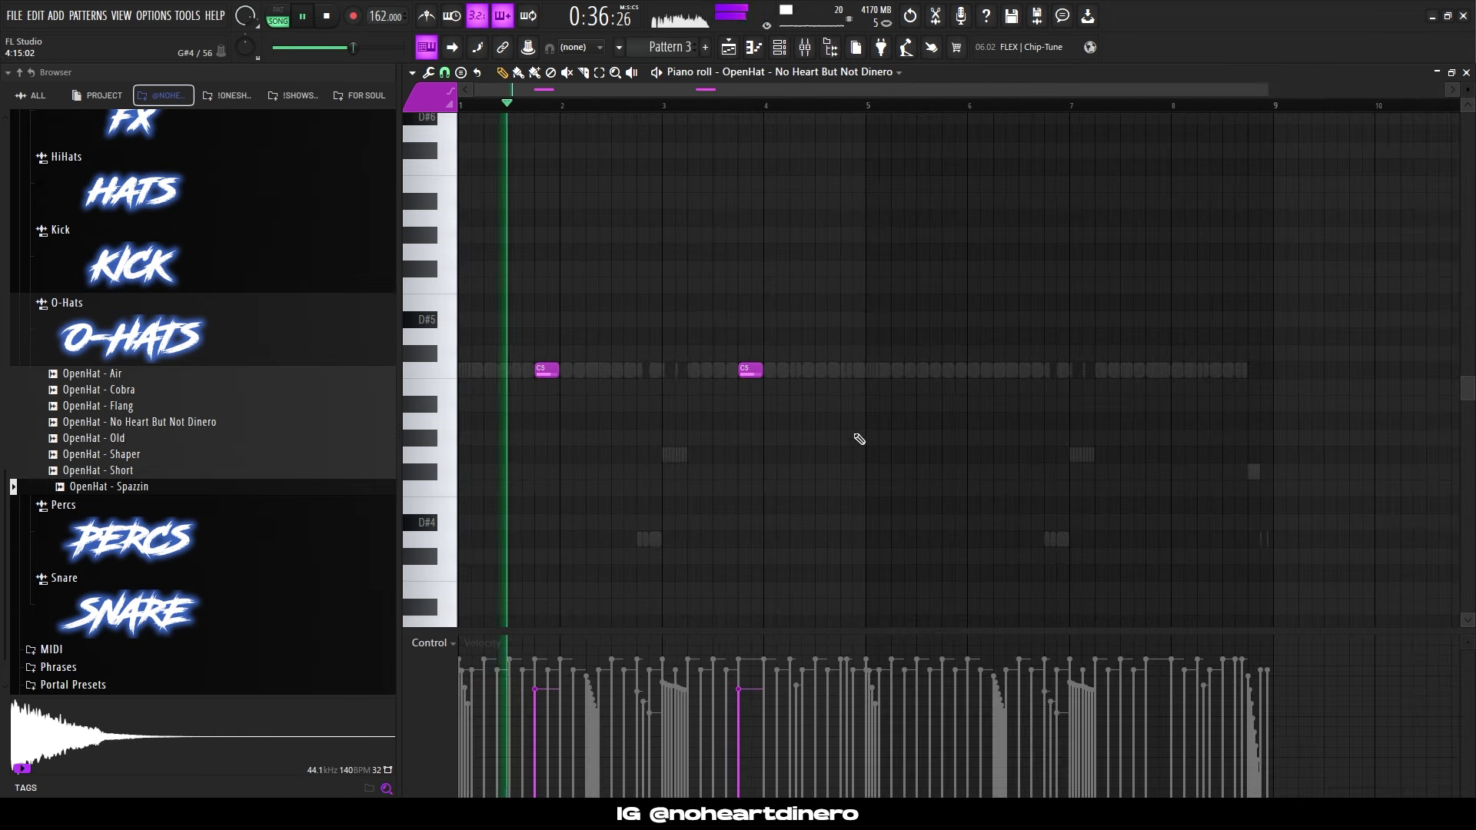
{"action": "left_click_drag", "start_coordinate": [1024, 494], "coordinate": [485, 303]}
{"action": "key", "text": "ctrl+b"}
{"action": "left_click_drag", "start_coordinate": [960, 395], "coordinate": [952, 395]}
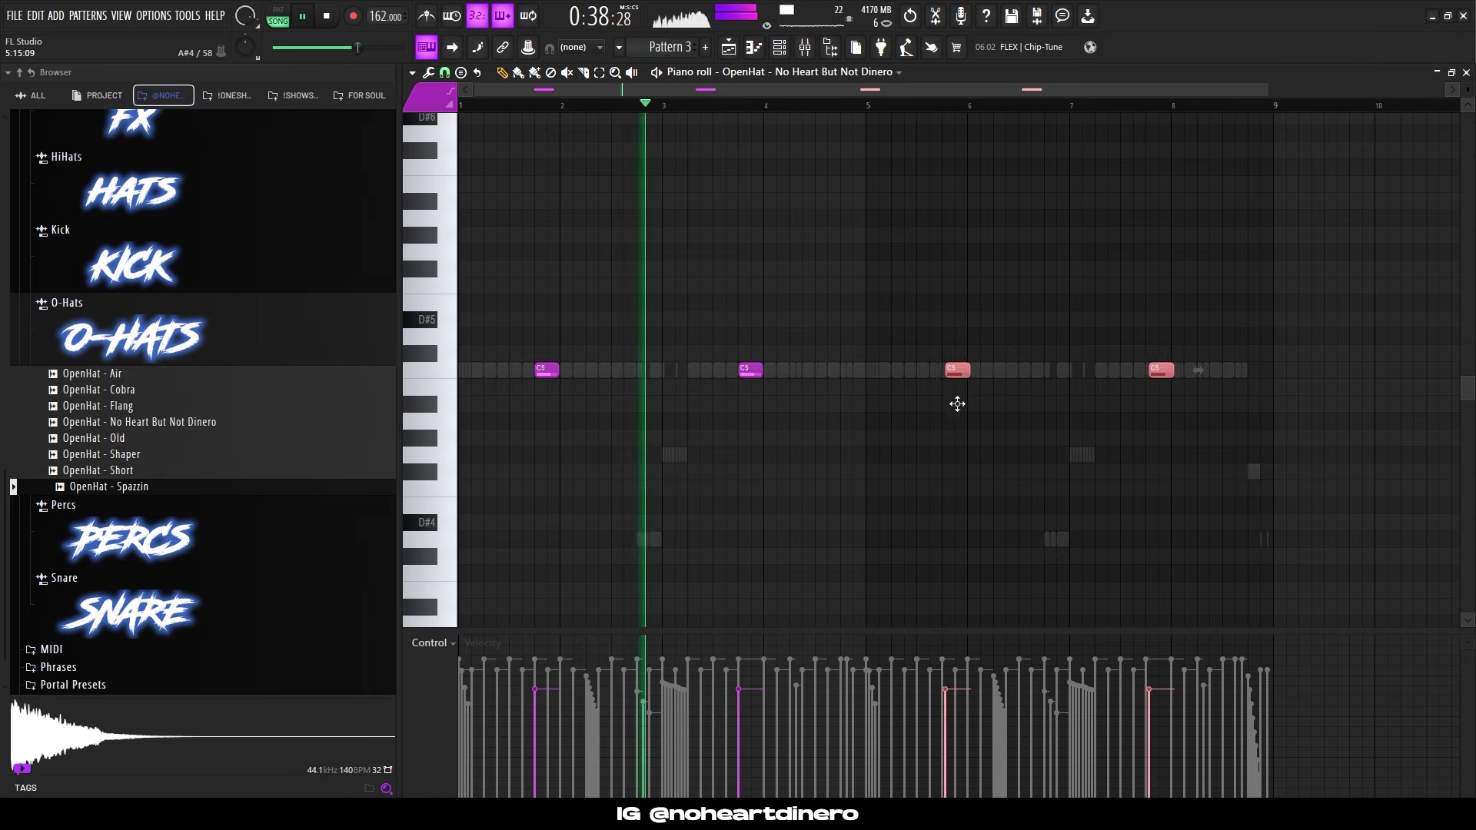
{"action": "key", "text": "ctrl+a"}
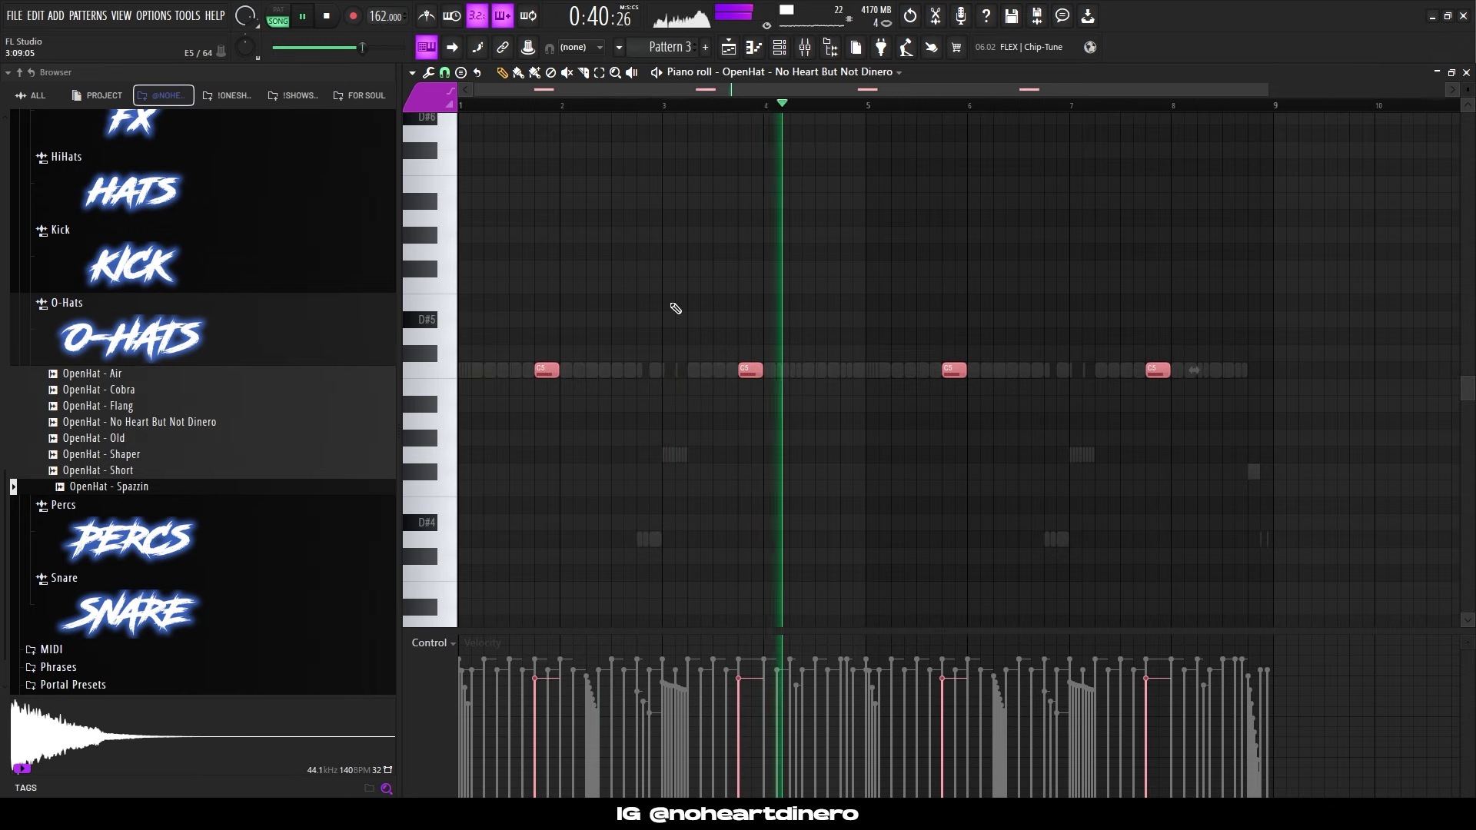
Add two short Perc - Veeze C5 hits in the last beat of bar 2 and adjust their velocities.
{"action": "scroll", "coordinate": [182, 290], "scroll_direction": "up", "scroll_amount": 6}
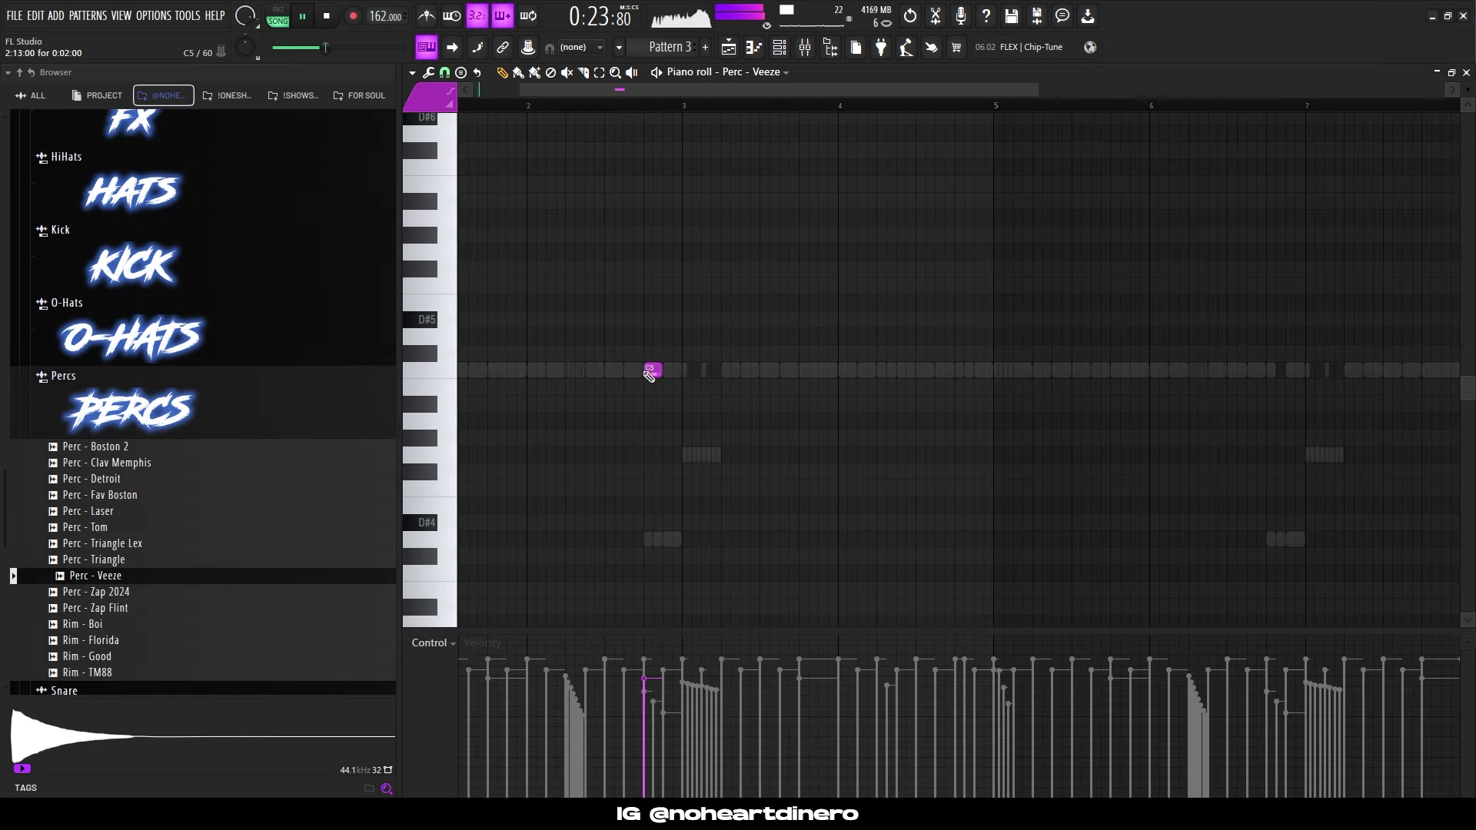
{"action": "left_click_drag", "start_coordinate": [659, 371], "coordinate": [646, 374]}
{"action": "left_click", "coordinate": [664, 374]}
{"action": "left_click", "coordinate": [644, 667]}
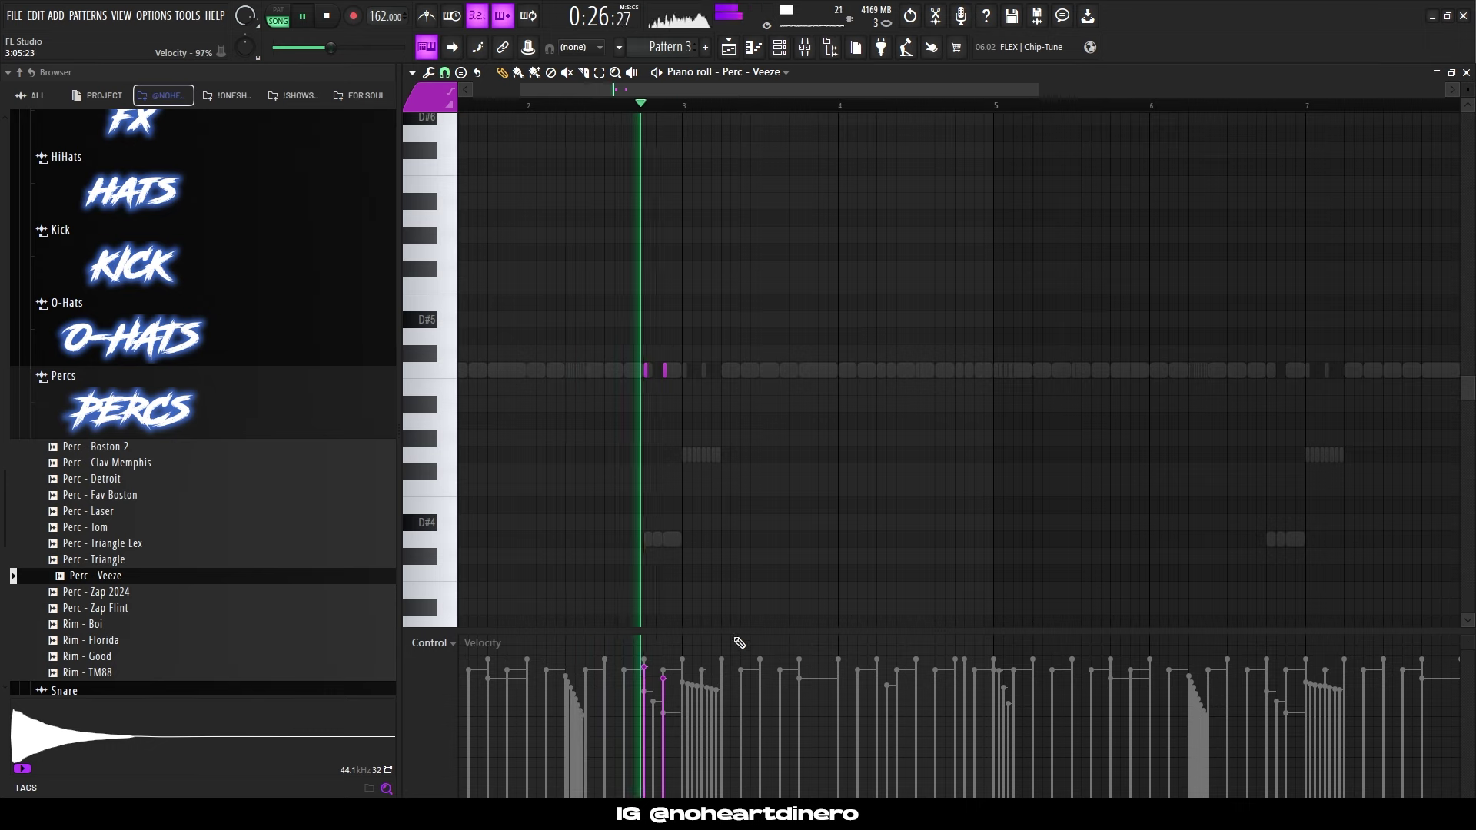
{"action": "scroll", "coordinate": [773, 533], "scroll_direction": "down", "scroll_amount": 3}
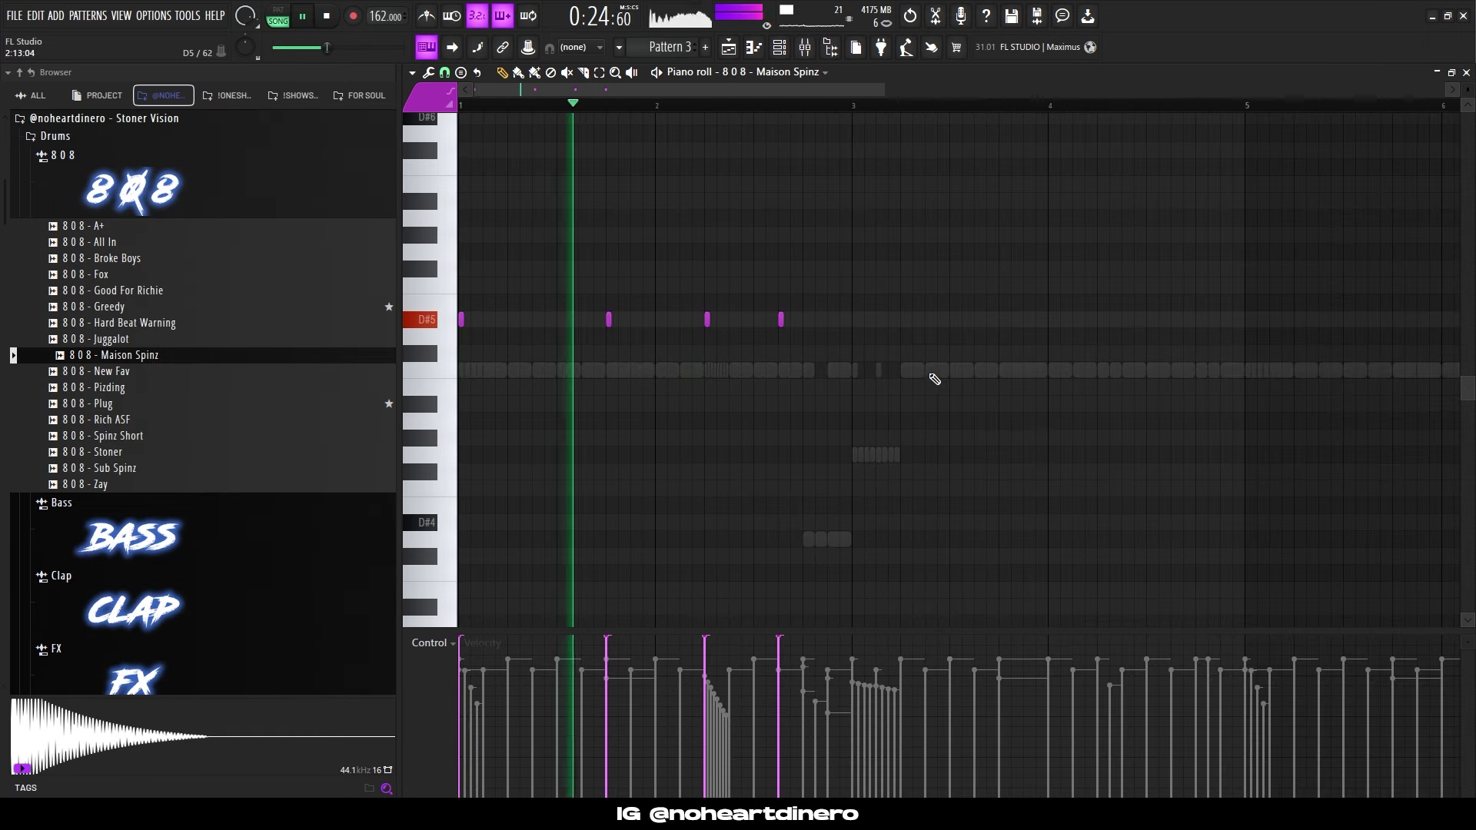
{"action": "left_click", "coordinate": [904, 321]}
{"action": "right_click", "coordinate": [904, 321]}
{"action": "key", "text": "space"}
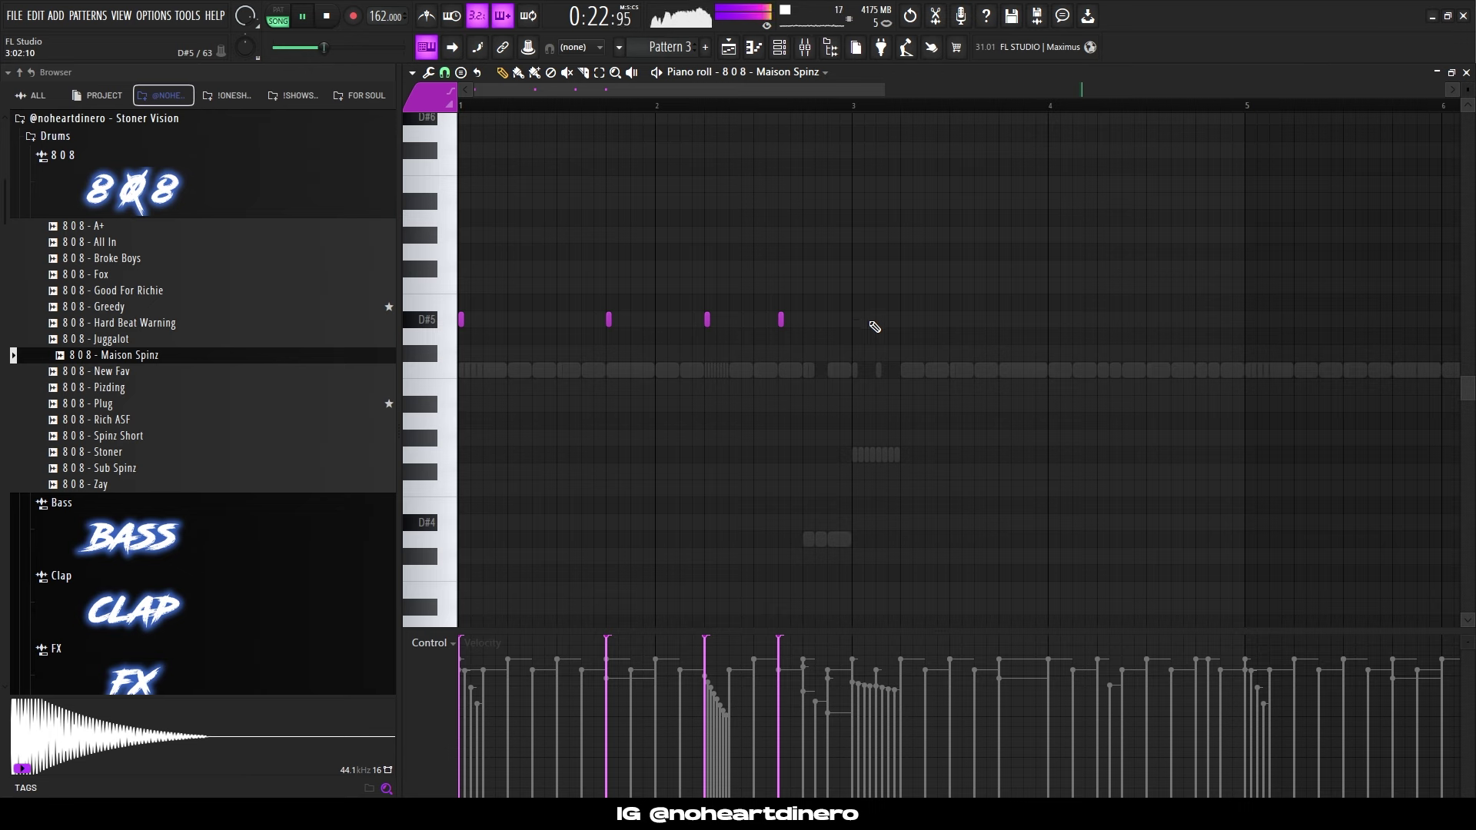
Apply quick legato to the D#5 notes of 8 0 8 - Maison Spinz and duplicate them into bars 3 and 4.
{"action": "key", "text": "ctrl+l"}
{"action": "key", "text": "ctrl+b"}
Move the last two 808 notes of bar 4 to C#5 and F#5.
{"action": "left_click_drag", "start_coordinate": [1151, 305], "coordinate": [1192, 200]}
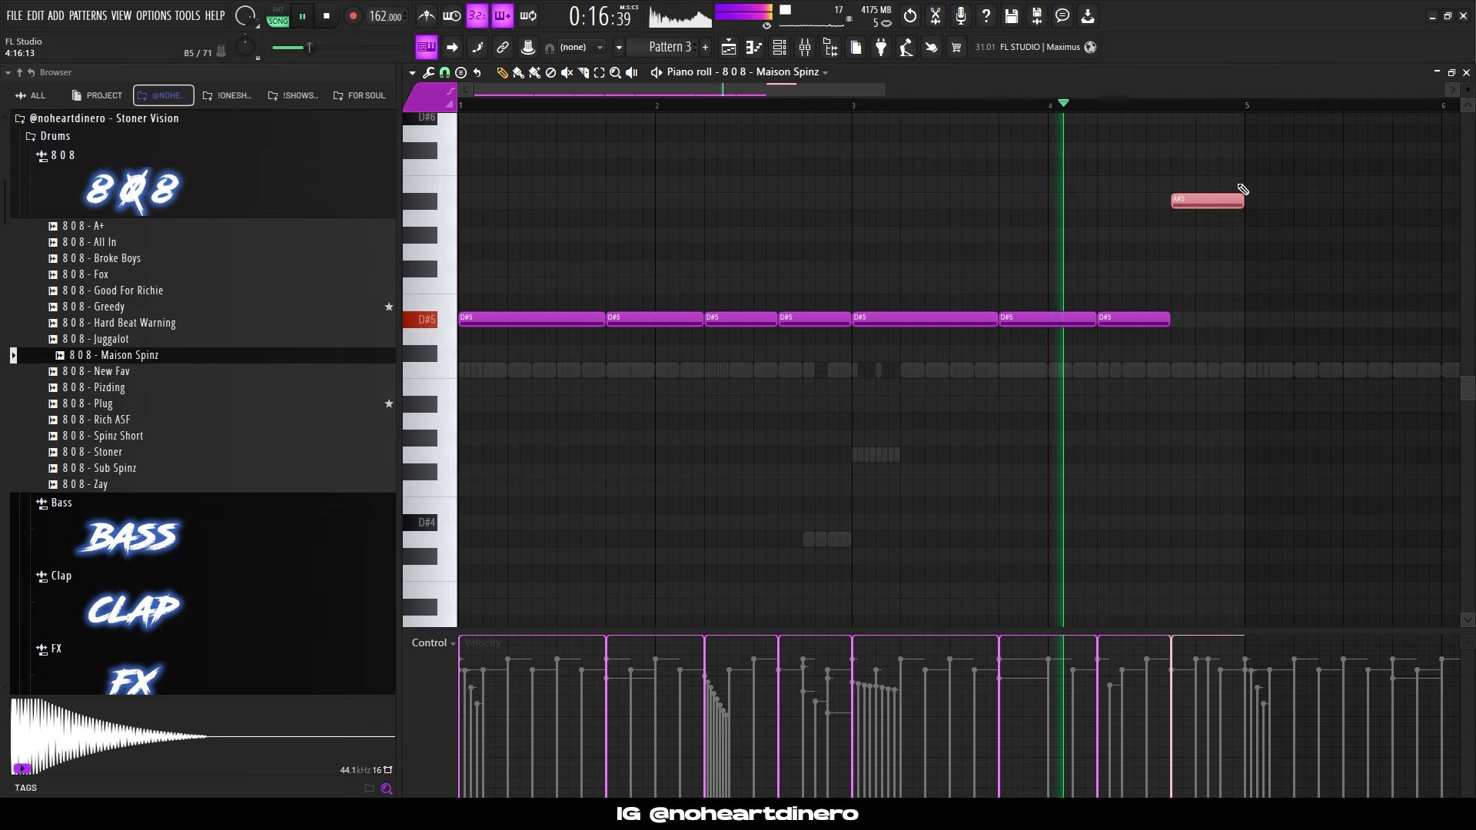
{"action": "left_click_drag", "start_coordinate": [1122, 320], "coordinate": [1121, 353]}
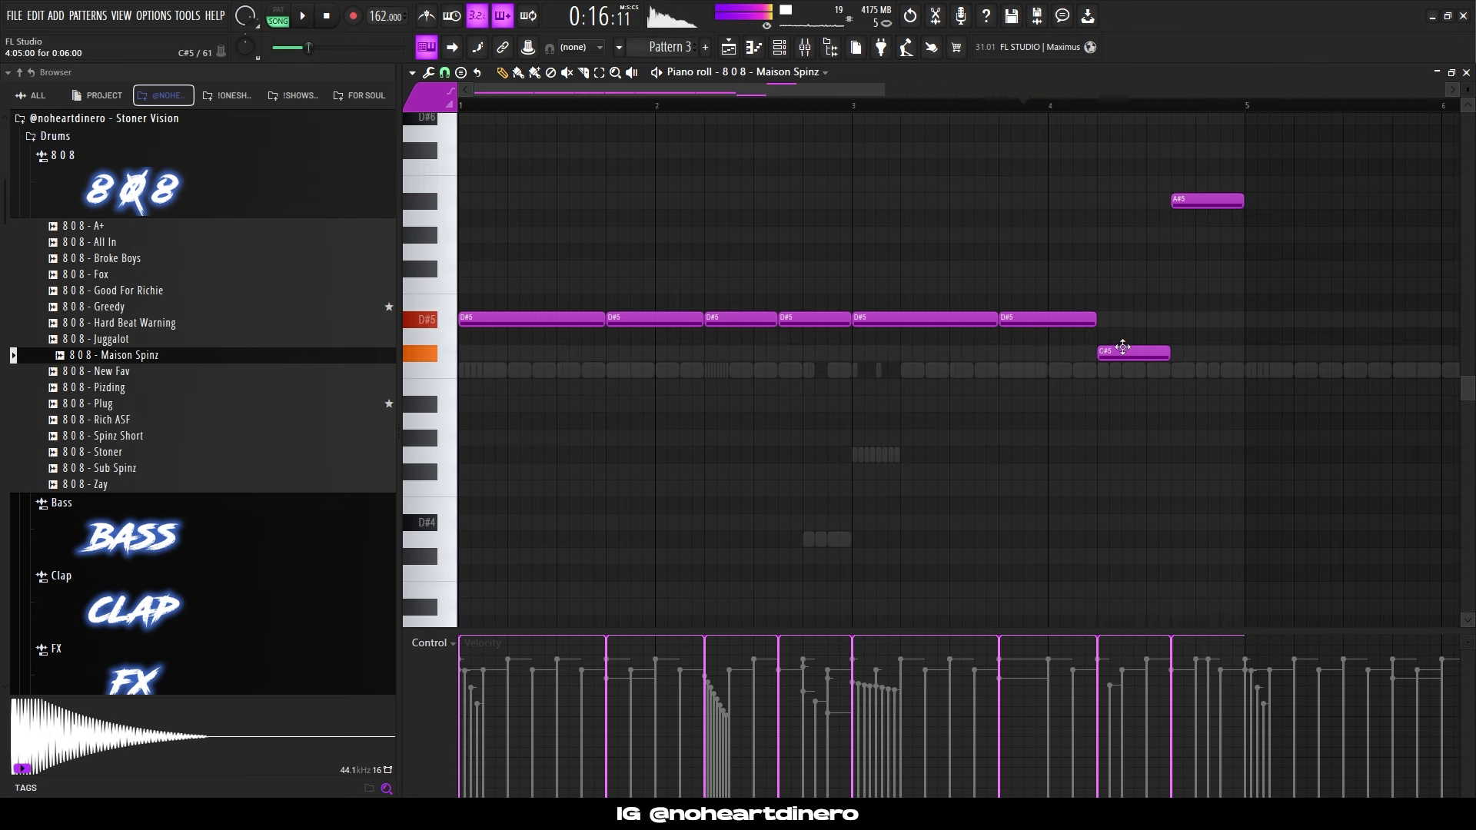
{"action": "scroll", "coordinate": [659, 379], "scroll_direction": "down", "scroll_amount": 3}
{"action": "scroll", "coordinate": [838, 405], "scroll_direction": "up", "scroll_amount": 3}
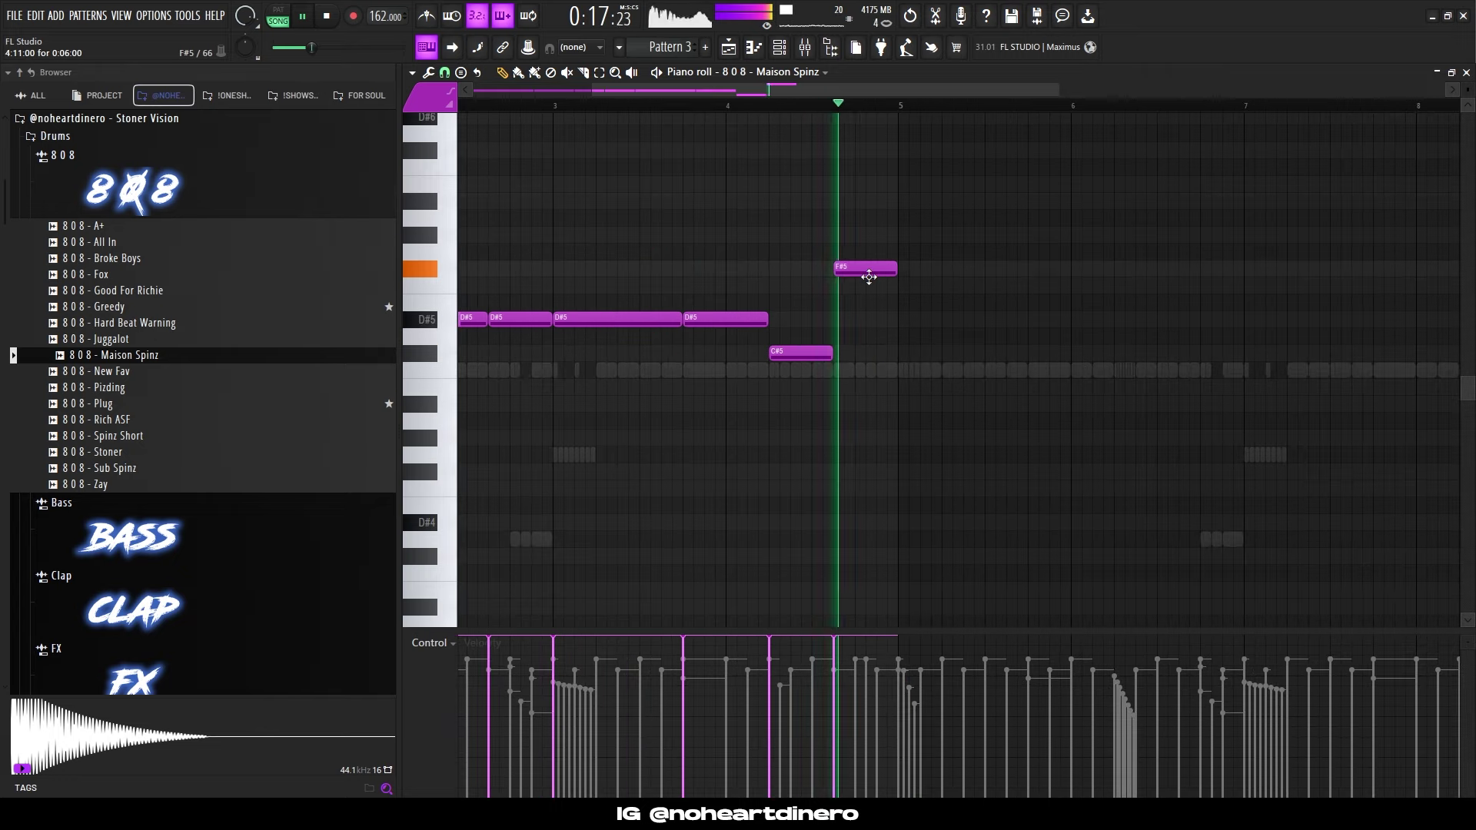
{"action": "key", "text": "space"}
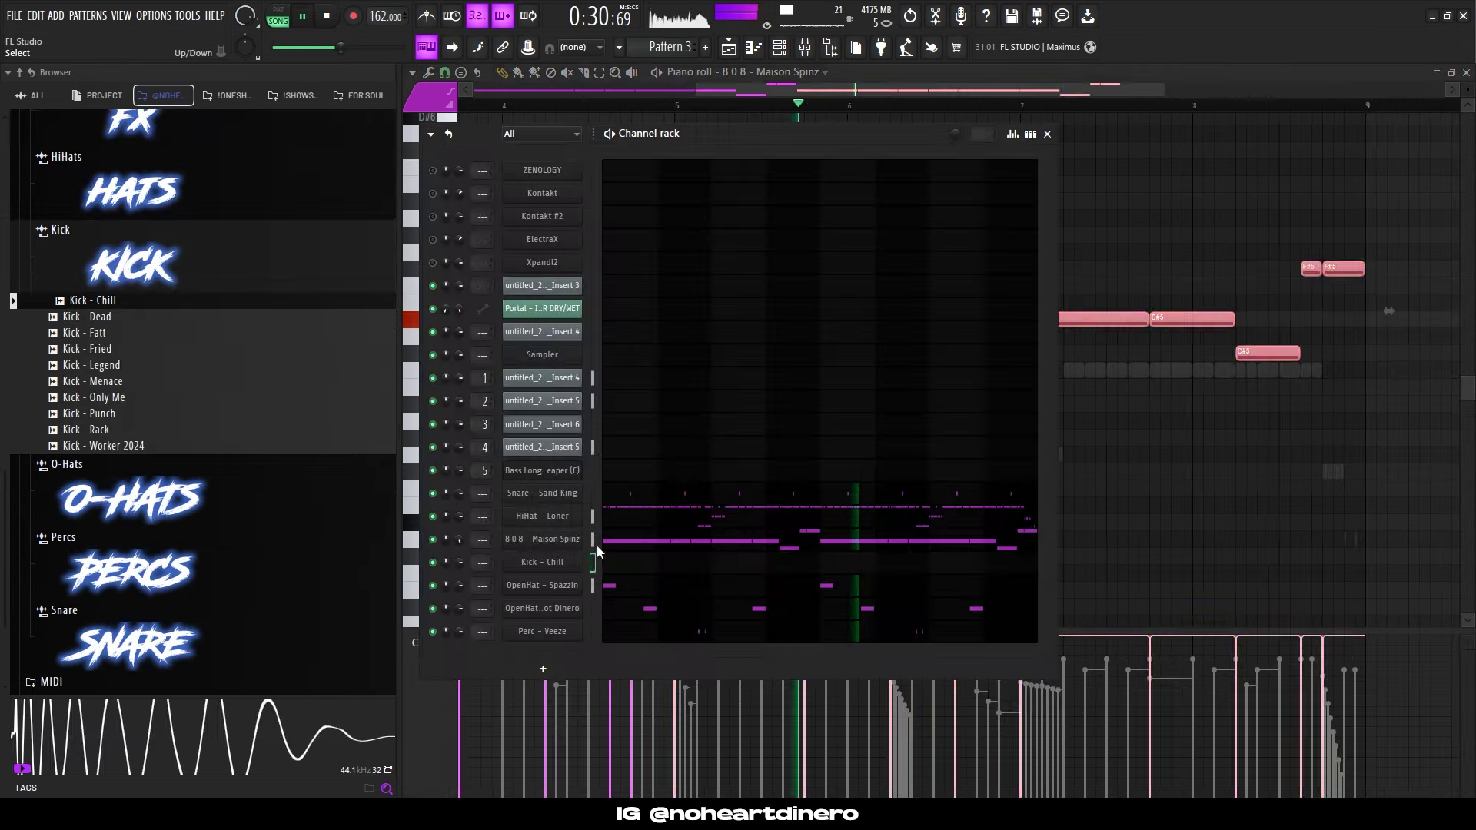
Copy the 8 0 8 - Maison Spinz notes into the Kick - Chill channel.
{"action": "left_click", "coordinate": [594, 541]}
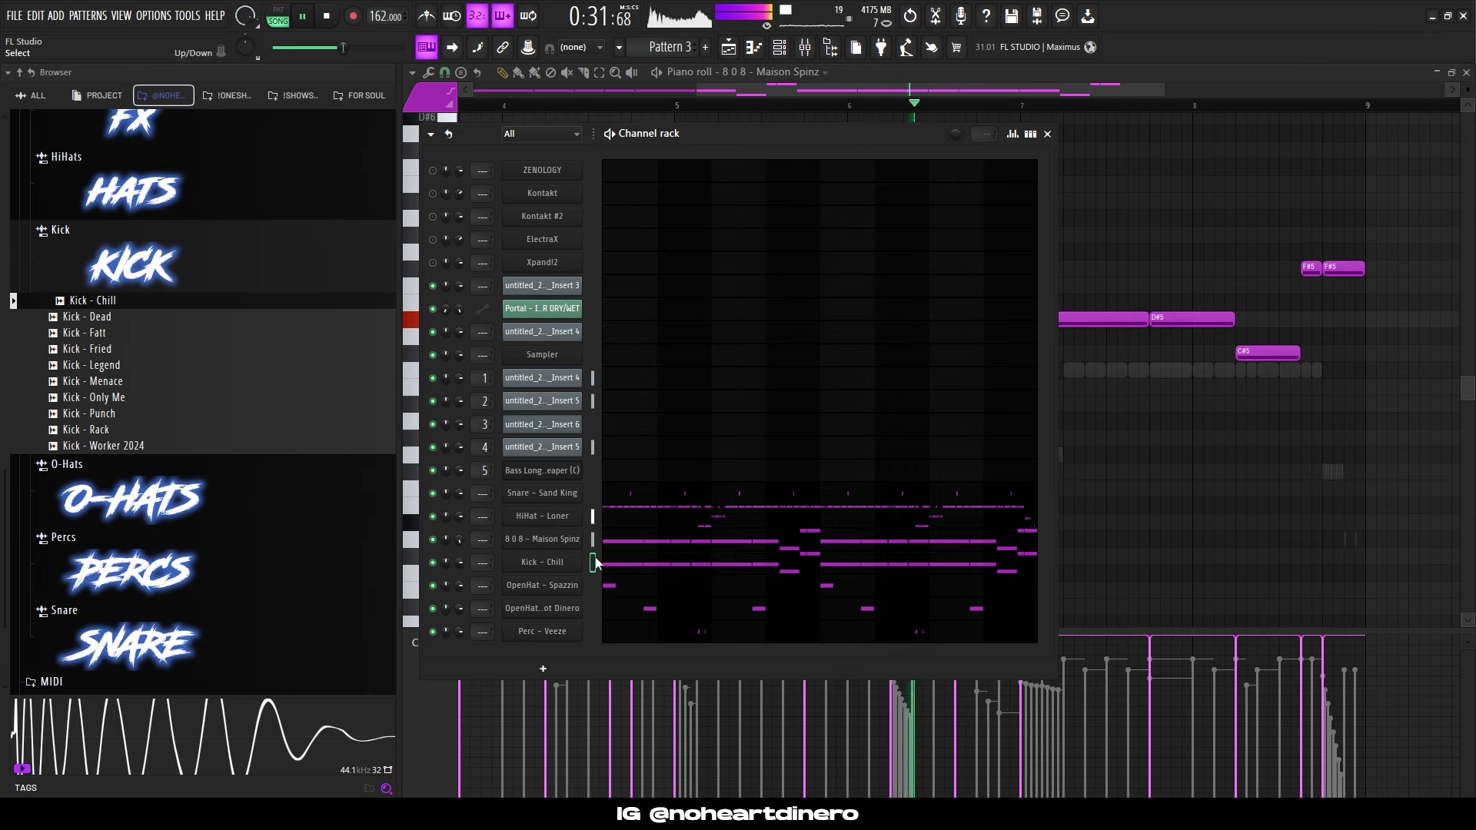
Open the Kick - Chill notes in the piano roll and apply the key limiter to them.
{"action": "left_click", "coordinate": [598, 563]}
{"action": "key", "text": "alt+k"}
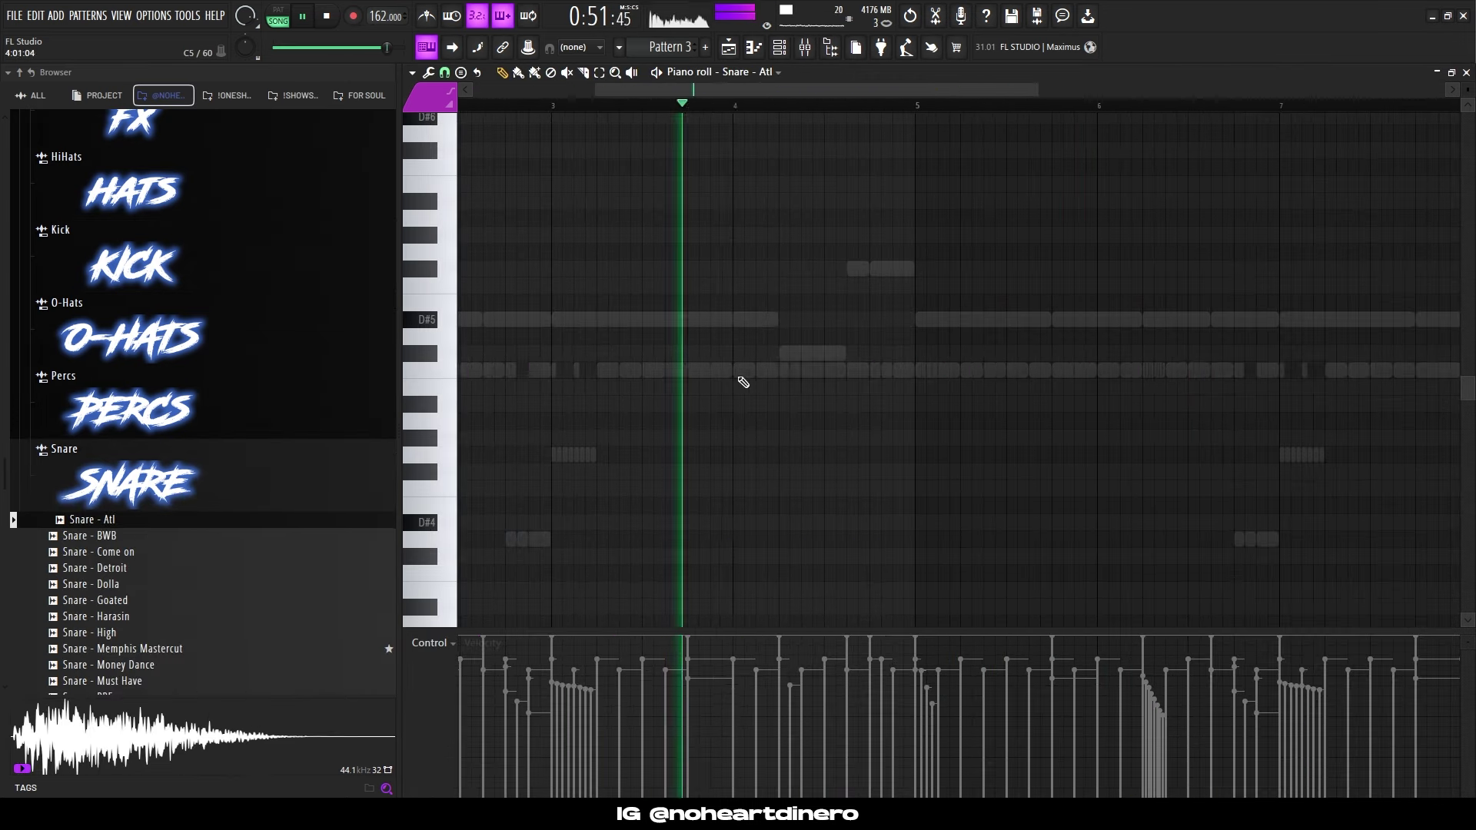
Add a two-step C5 Snare - Atl hit in bar 4 and a matching one in bar 8.
{"action": "left_click", "coordinate": [761, 370]}
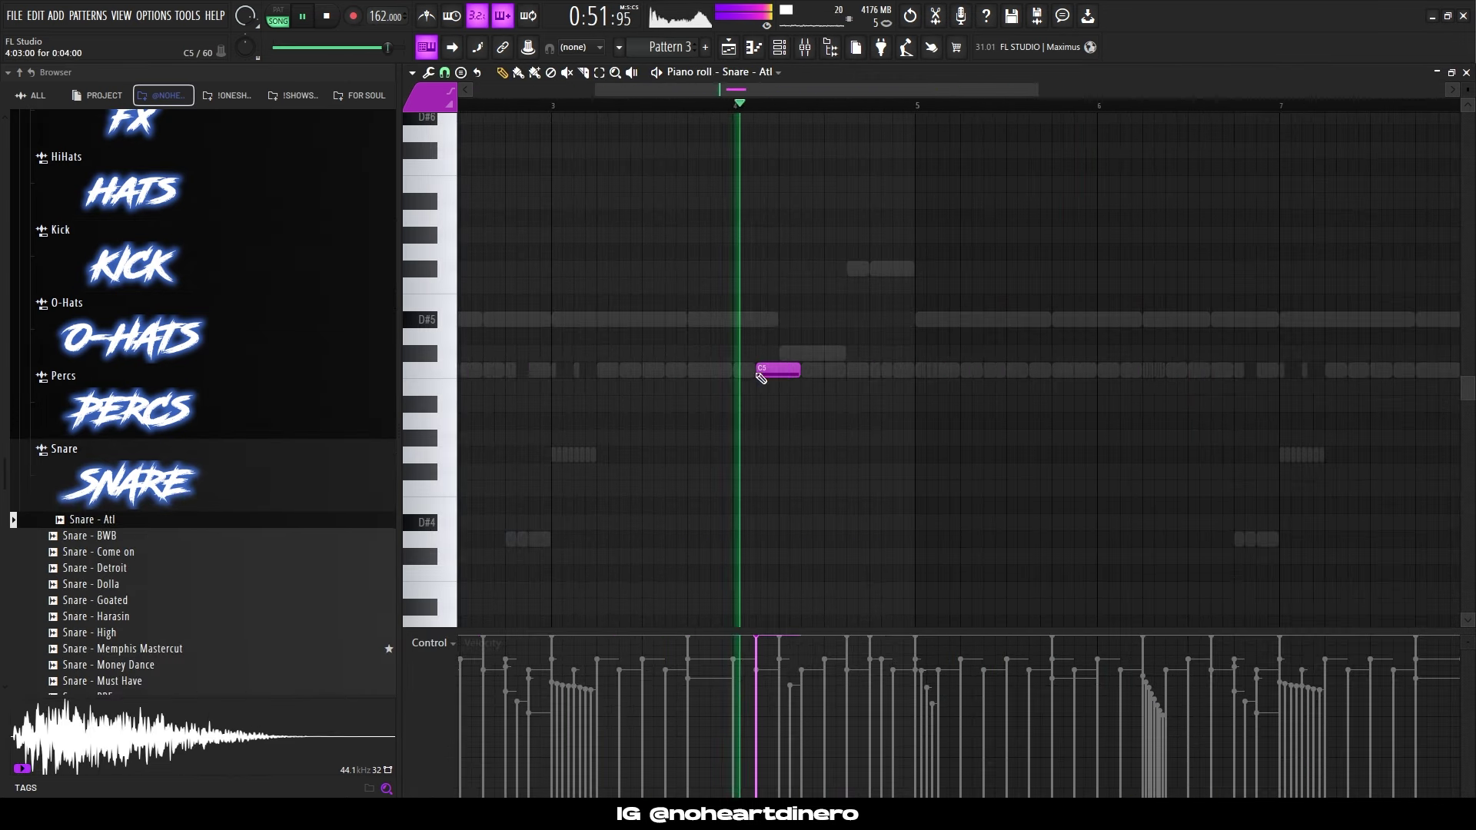
{"action": "left_click_drag", "start_coordinate": [800, 372], "coordinate": [775, 375]}
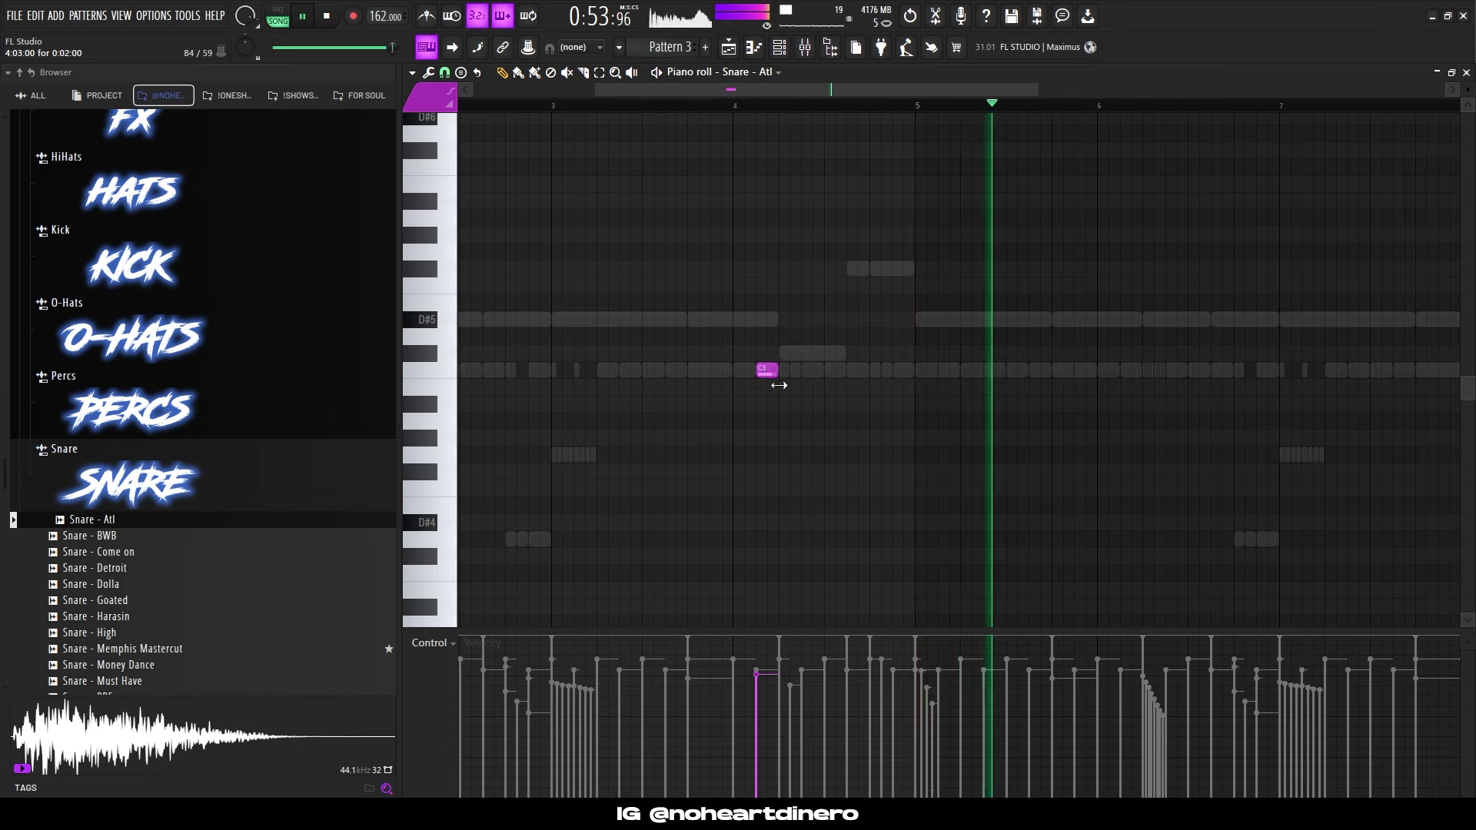
{"action": "scroll", "coordinate": [779, 386], "scroll_direction": "down", "scroll_amount": 5}
{"action": "scroll", "coordinate": [1115, 382], "scroll_direction": "up", "scroll_amount": 3}
{"action": "left_click", "coordinate": [1028, 372]}
{"action": "scroll", "coordinate": [1115, 392], "scroll_direction": "up", "scroll_amount": 5}
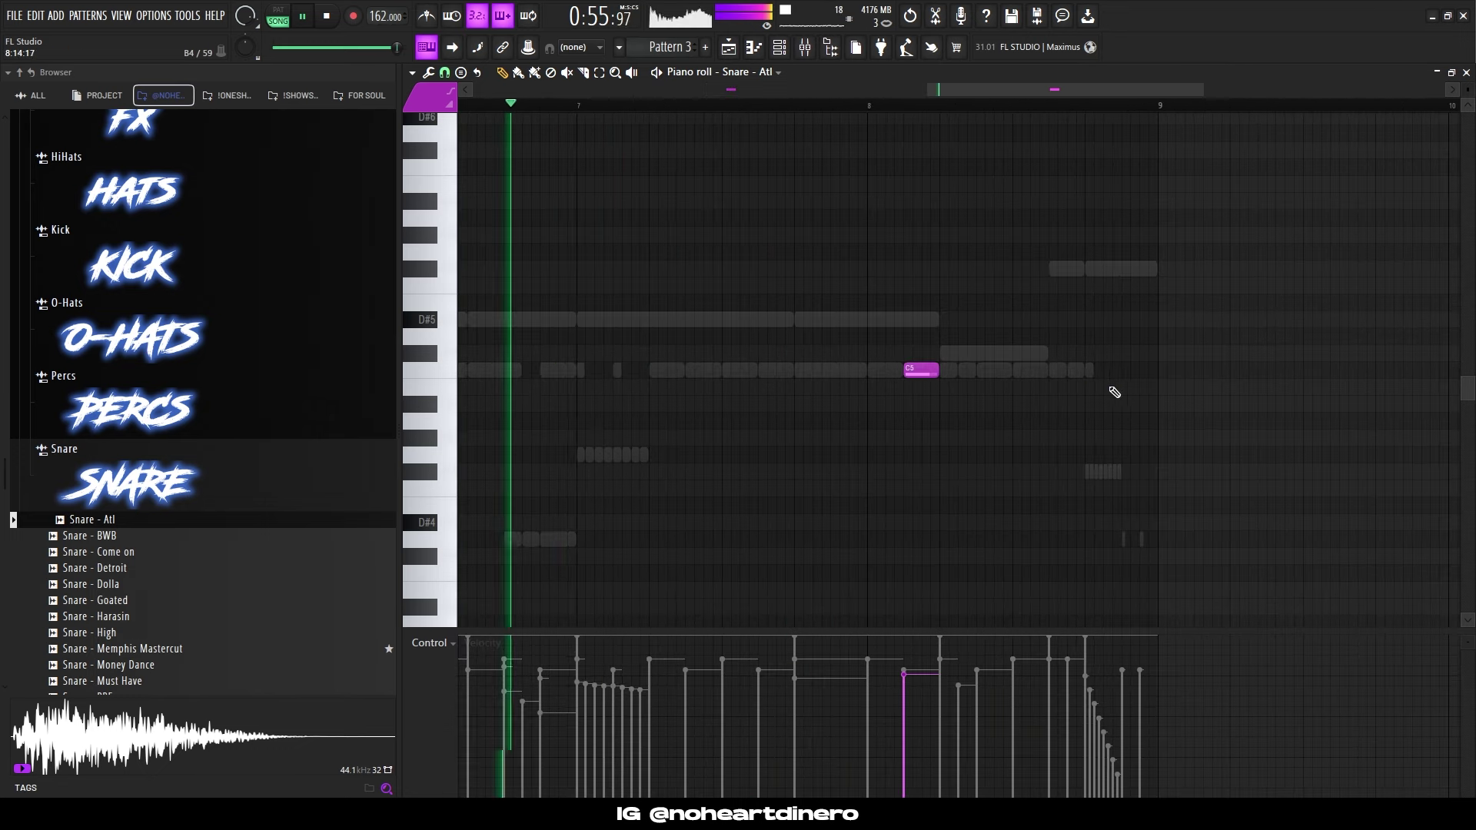
Build a snare fill at the end of bar 8 with three C5 hits followed by four shorter A4 hits.
{"action": "left_click", "coordinate": [1098, 372]}
{"action": "left_click", "coordinate": [1052, 370]}
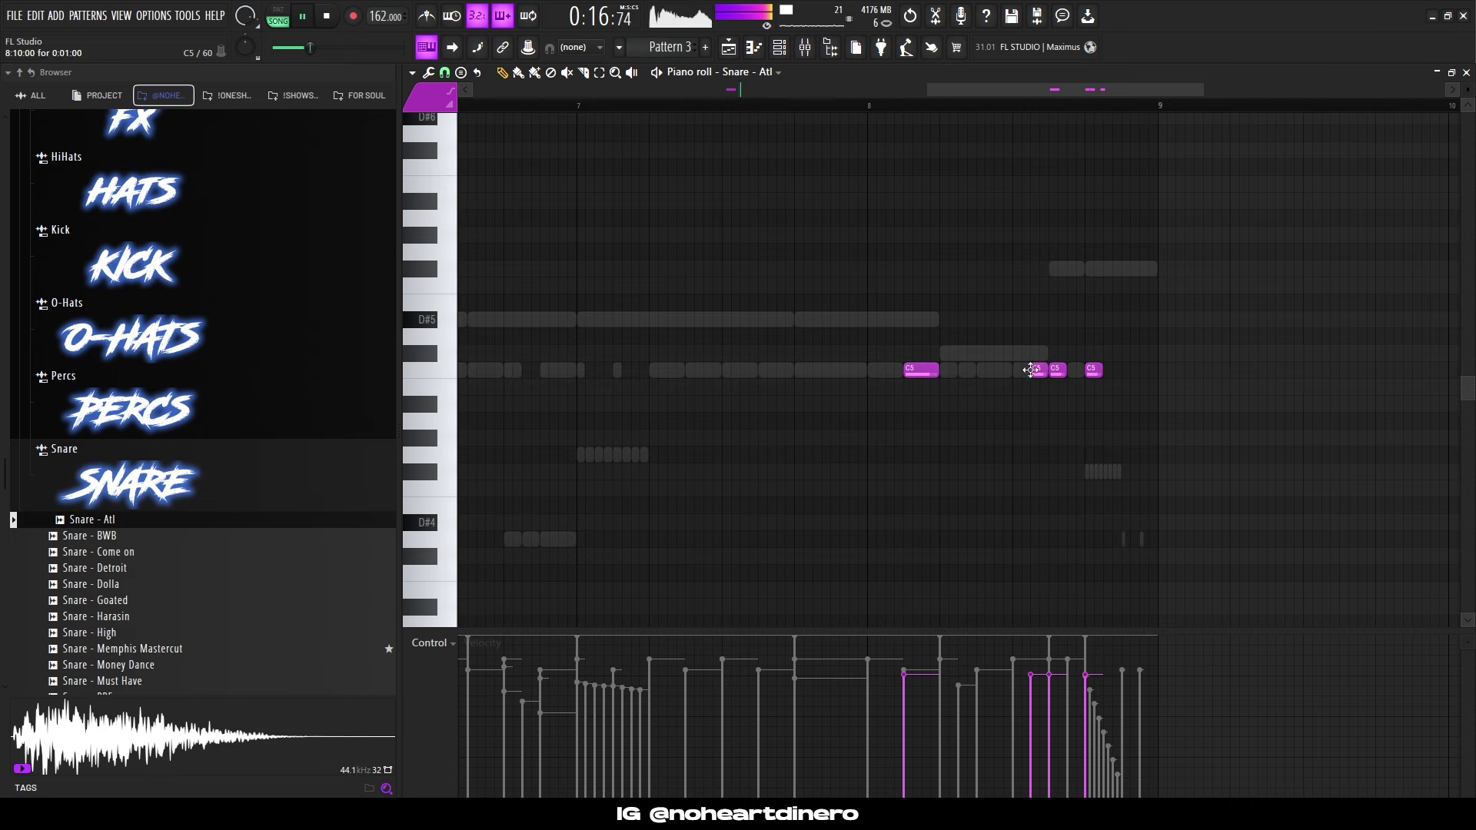
{"action": "mouse_move", "coordinate": [1034, 371]}
{"action": "left_mouse_down"}
{"action": "mouse_move", "coordinate": [1095, 372]}
{"action": "mouse_move", "coordinate": [1044, 367]}
{"action": "left_mouse_up"}
{"action": "scroll", "coordinate": [1085, 488], "scroll_direction": "up", "scroll_amount": 5}
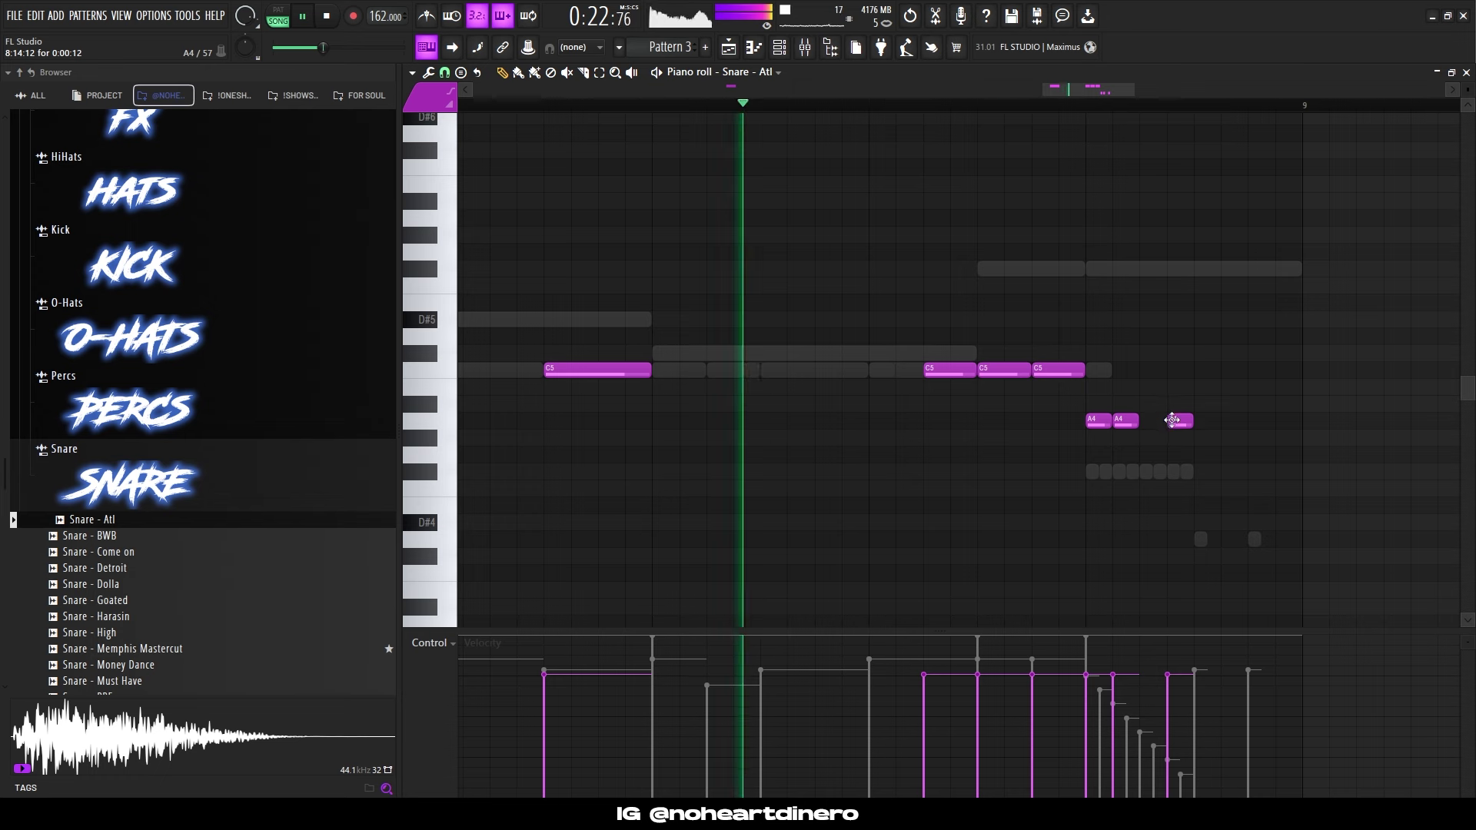
{"action": "left_click_drag", "start_coordinate": [1172, 421], "coordinate": [1207, 426]}
{"action": "left_click", "coordinate": [1212, 425]}
{"action": "key", "text": "space"}
{"action": "key", "text": "space"}
Transpose the bar 8 snare fill up five semitones to F5 and D5 and play it back.
{"action": "left_click_drag", "start_coordinate": [893, 347], "coordinate": [1233, 453]}
{"action": "left_click_drag", "start_coordinate": [946, 371], "coordinate": [947, 272]}
{"action": "left_click", "coordinate": [735, 106]}
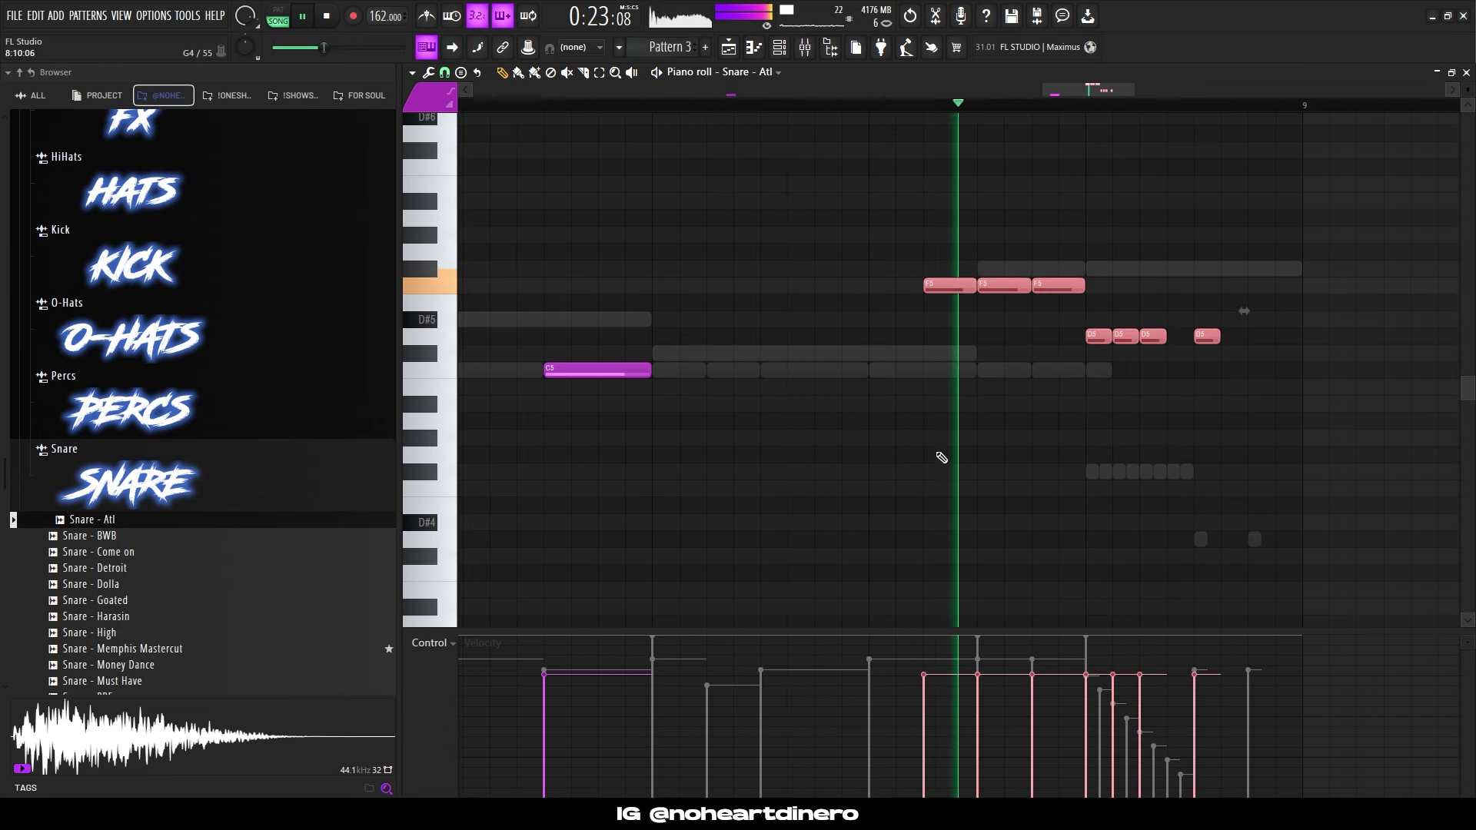
{"action": "key", "text": "ctrl+d"}
{"action": "key", "text": "space"}
{"action": "key", "text": "space"}
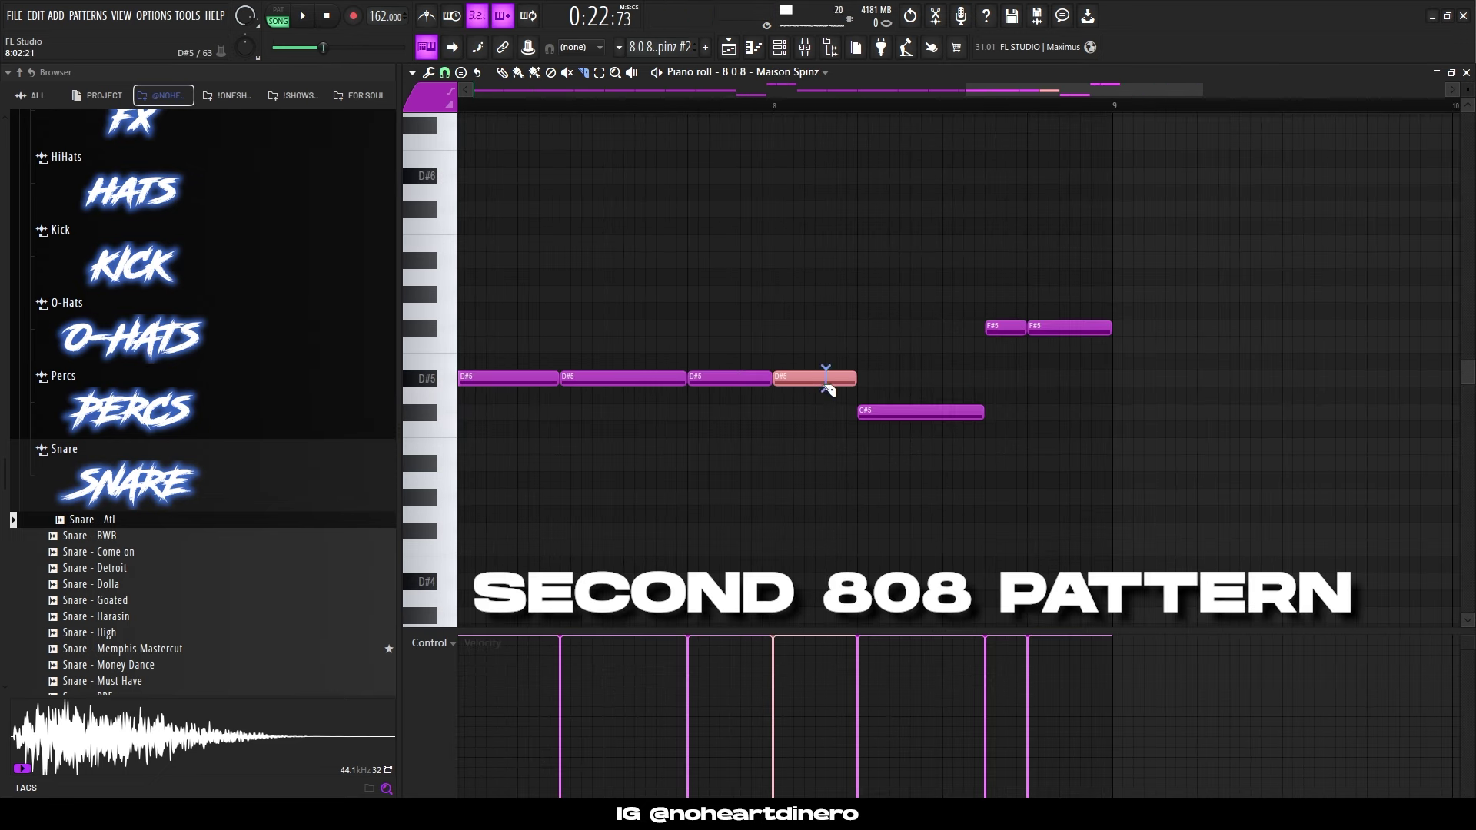
In the second 808 pattern, split bar 8's D#5 note and raise its second half and the C#5 note one octave.
{"action": "key", "text": "ctrl+z"}
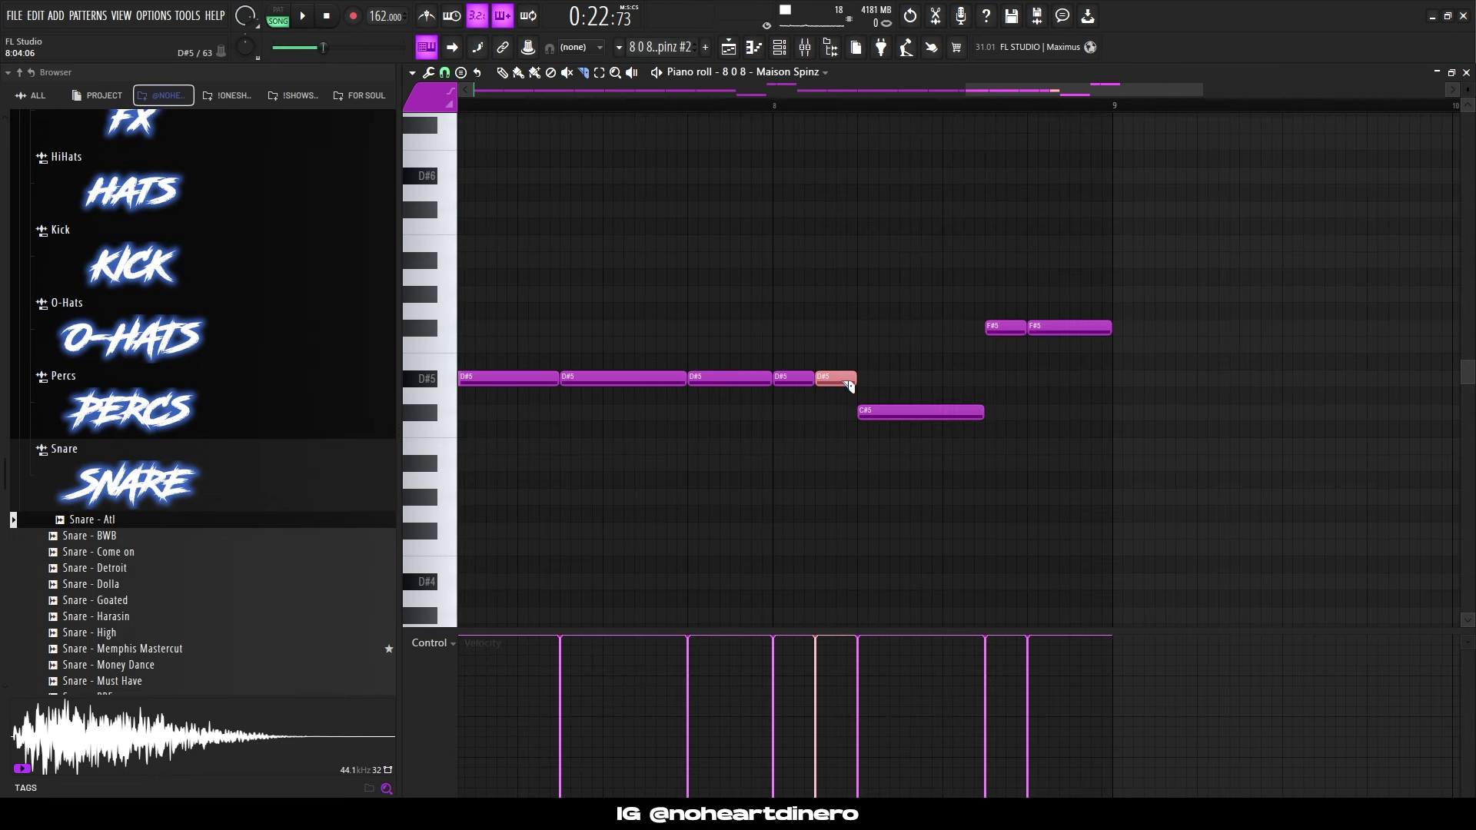
{"action": "key", "text": "ctrl+Up"}
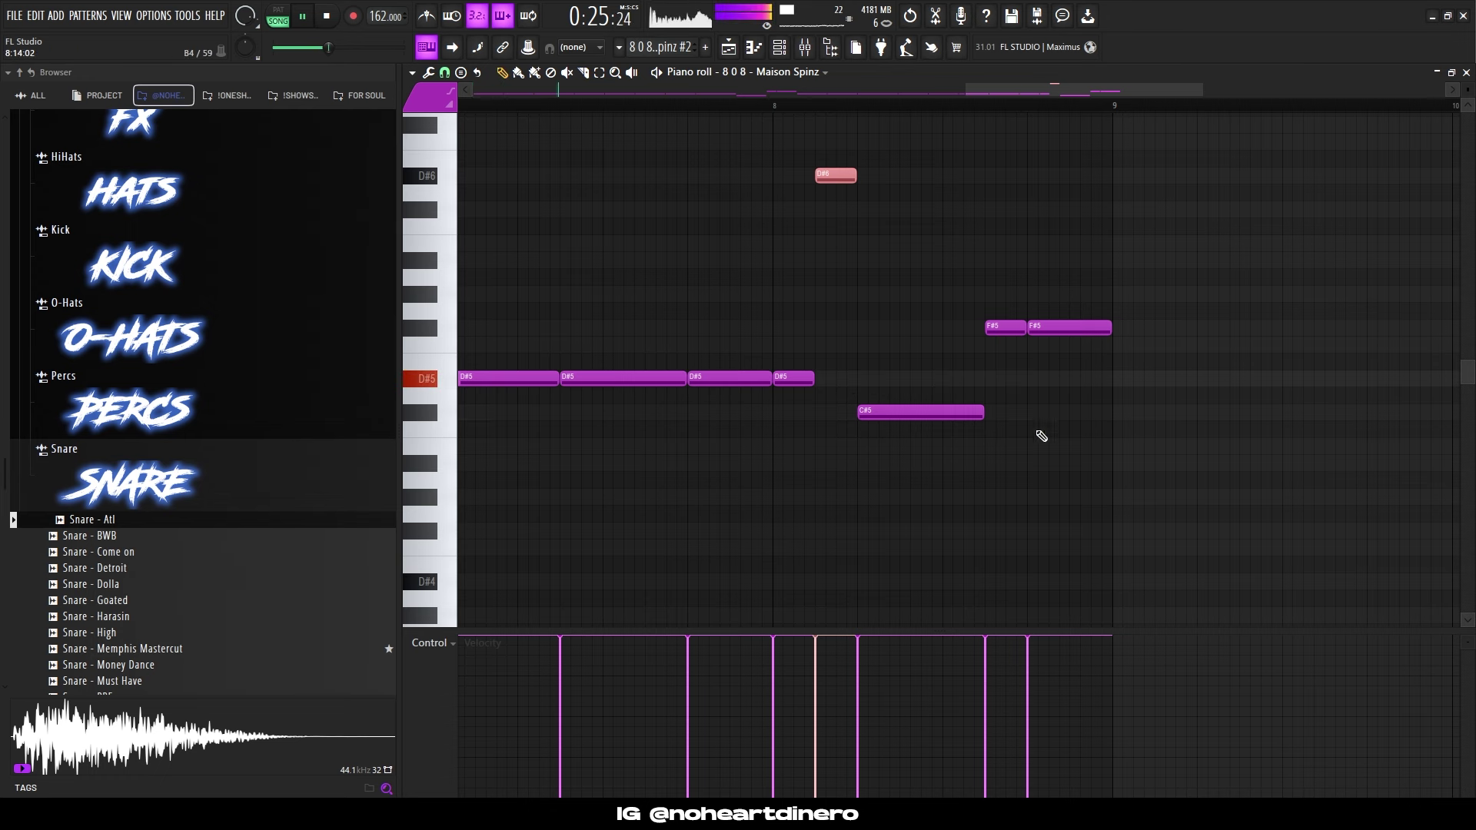
{"action": "left_click", "coordinate": [908, 414]}
{"action": "key", "text": "ctrl+Up"}
{"action": "key", "text": "ctrl+d"}
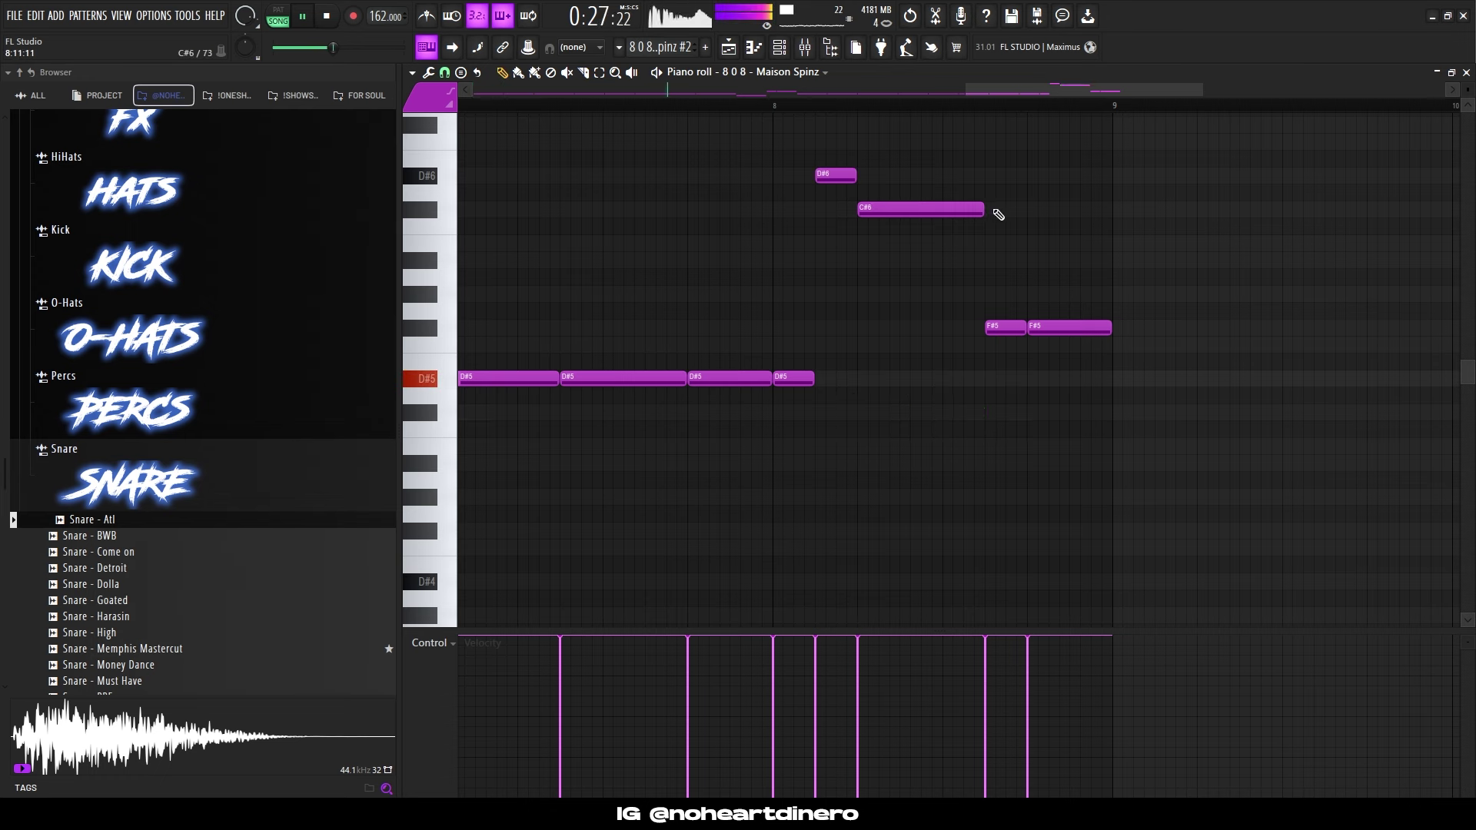
Split the C#6 note into two short hits and a longer one, and move the two F#5 notes to B5 and A#5.
{"action": "left_click", "coordinate": [915, 212]}
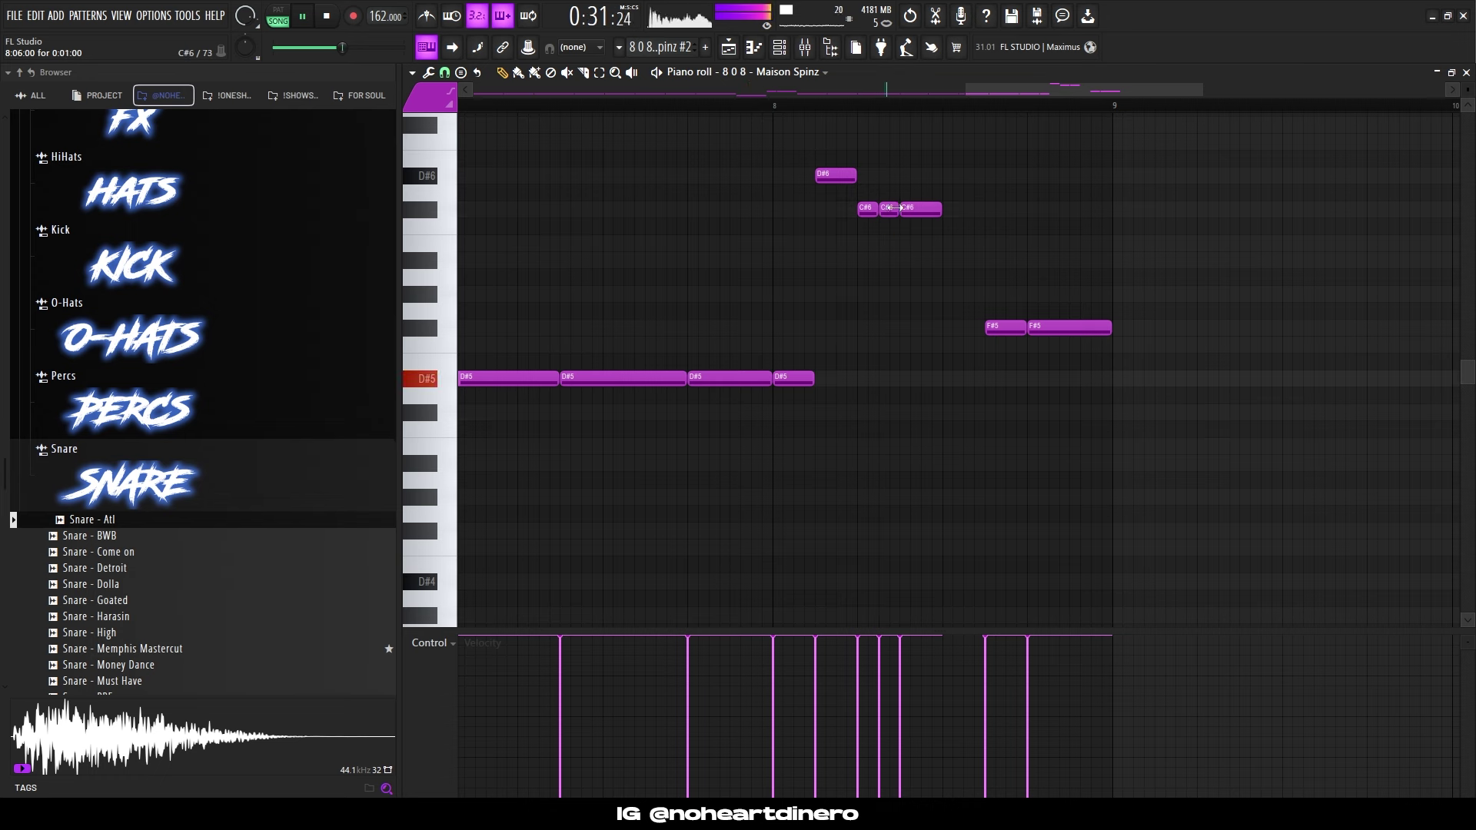
{"action": "left_click_drag", "start_coordinate": [971, 214], "coordinate": [984, 215]}
{"action": "key", "text": "space"}
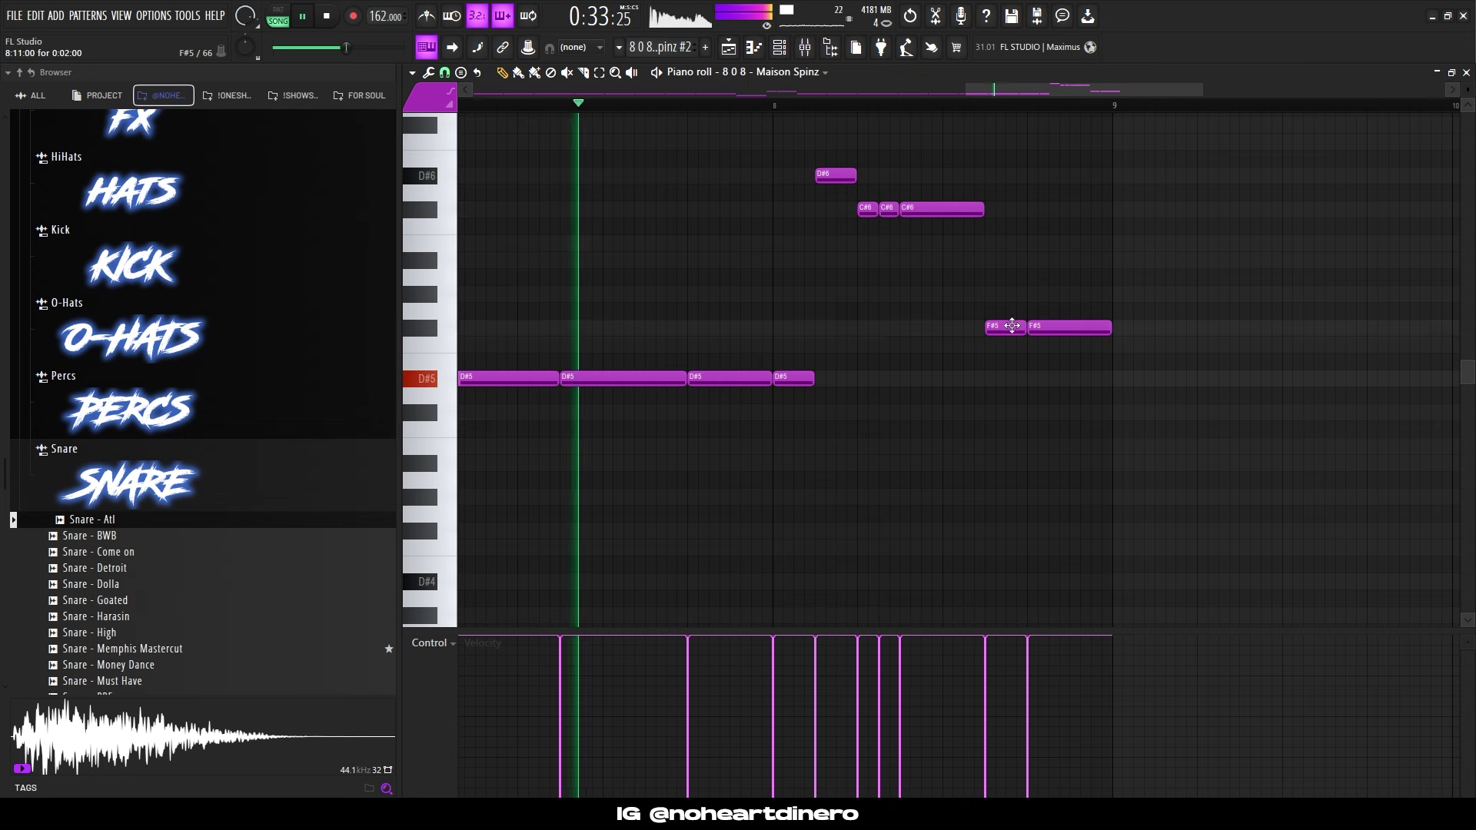
{"action": "left_click_drag", "start_coordinate": [1003, 327], "coordinate": [1003, 243]}
{"action": "left_click_drag", "start_coordinate": [1063, 327], "coordinate": [1062, 254]}
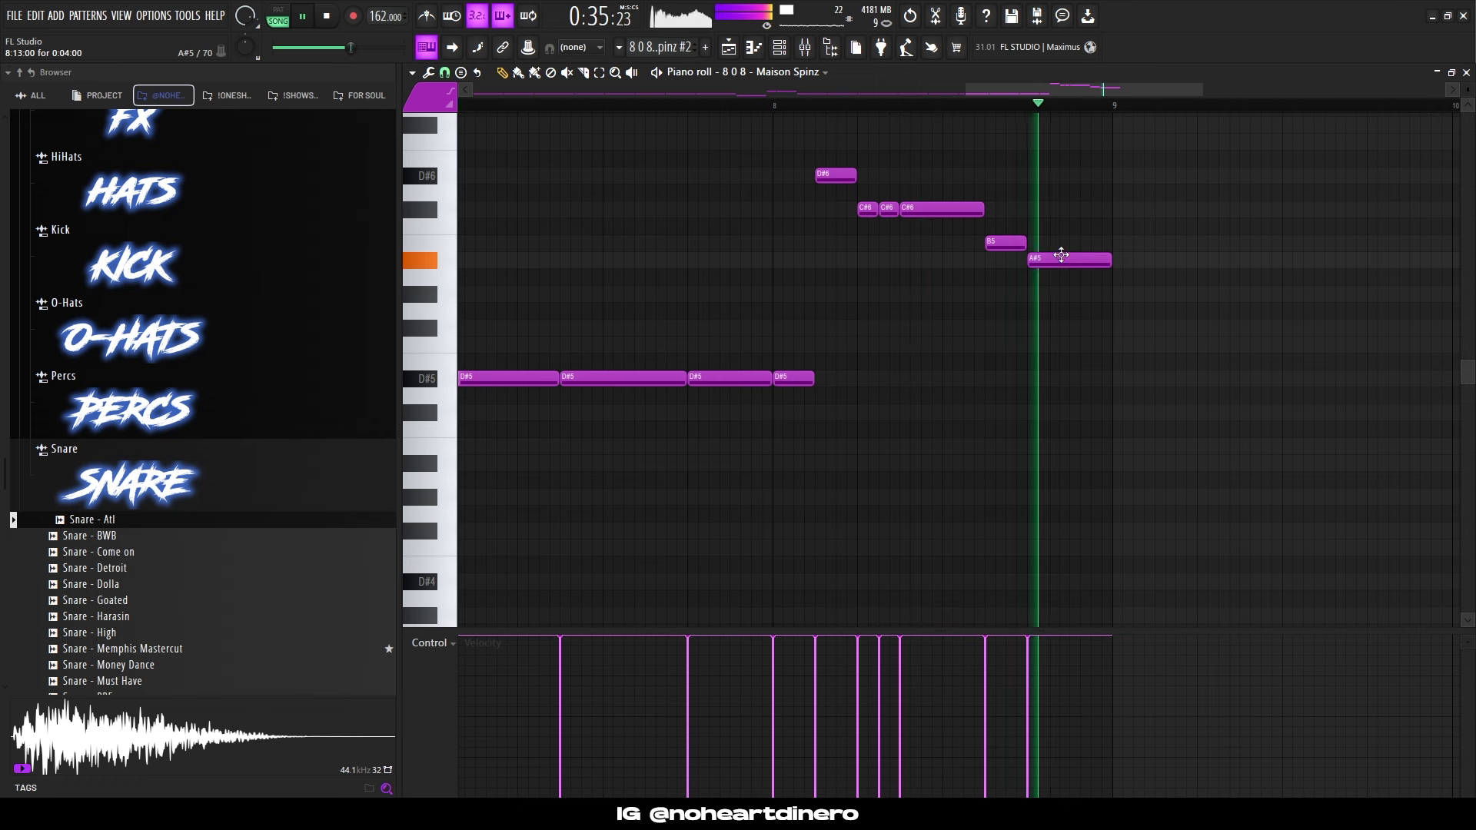
Split the final A#5 note of the second 808 pattern into three pieces and shorten the last one.
{"action": "left_click", "coordinate": [1076, 260]}
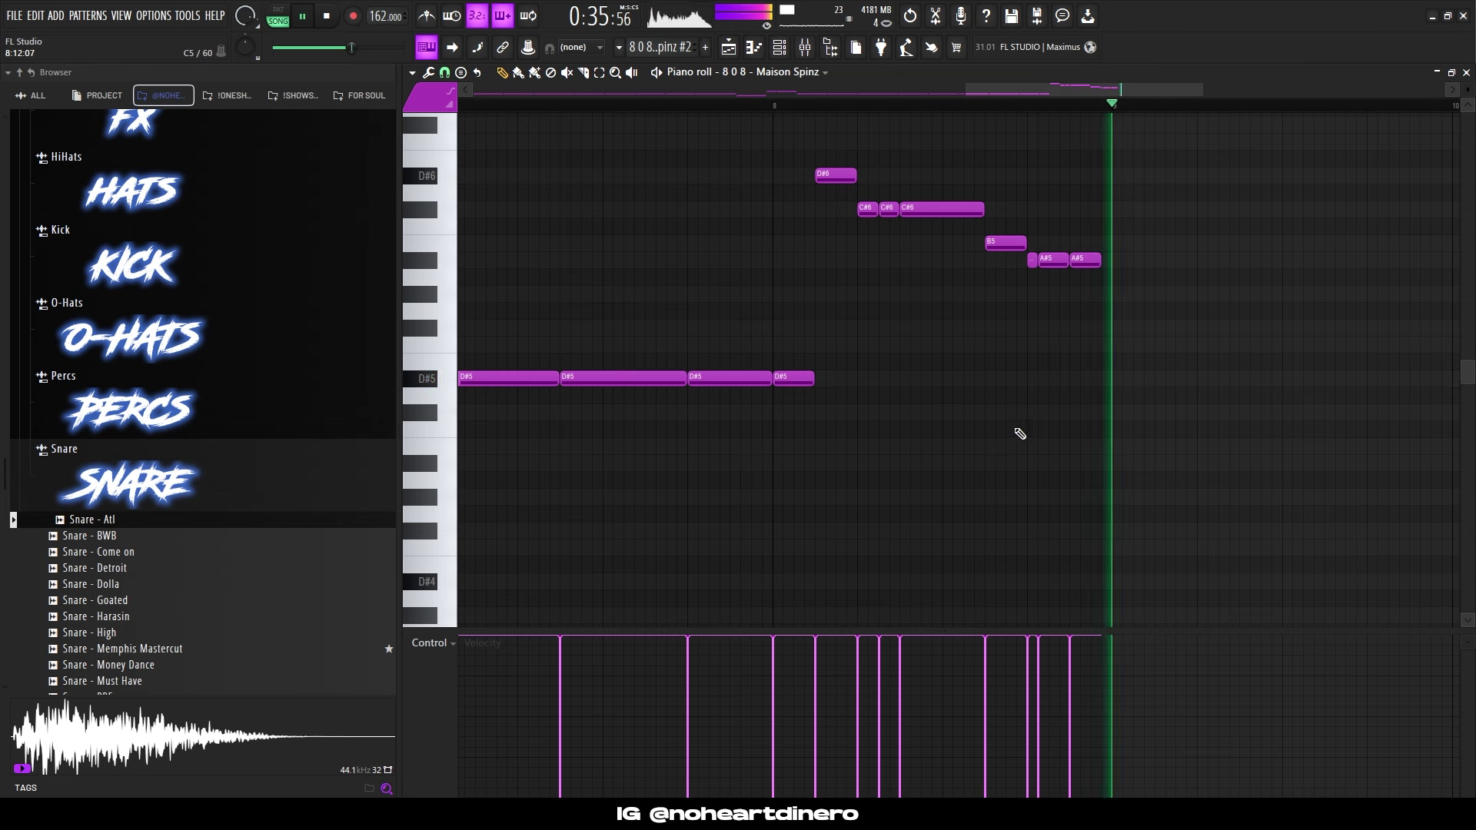
{"action": "left_click_drag", "start_coordinate": [1100, 260], "coordinate": [1112, 260]}
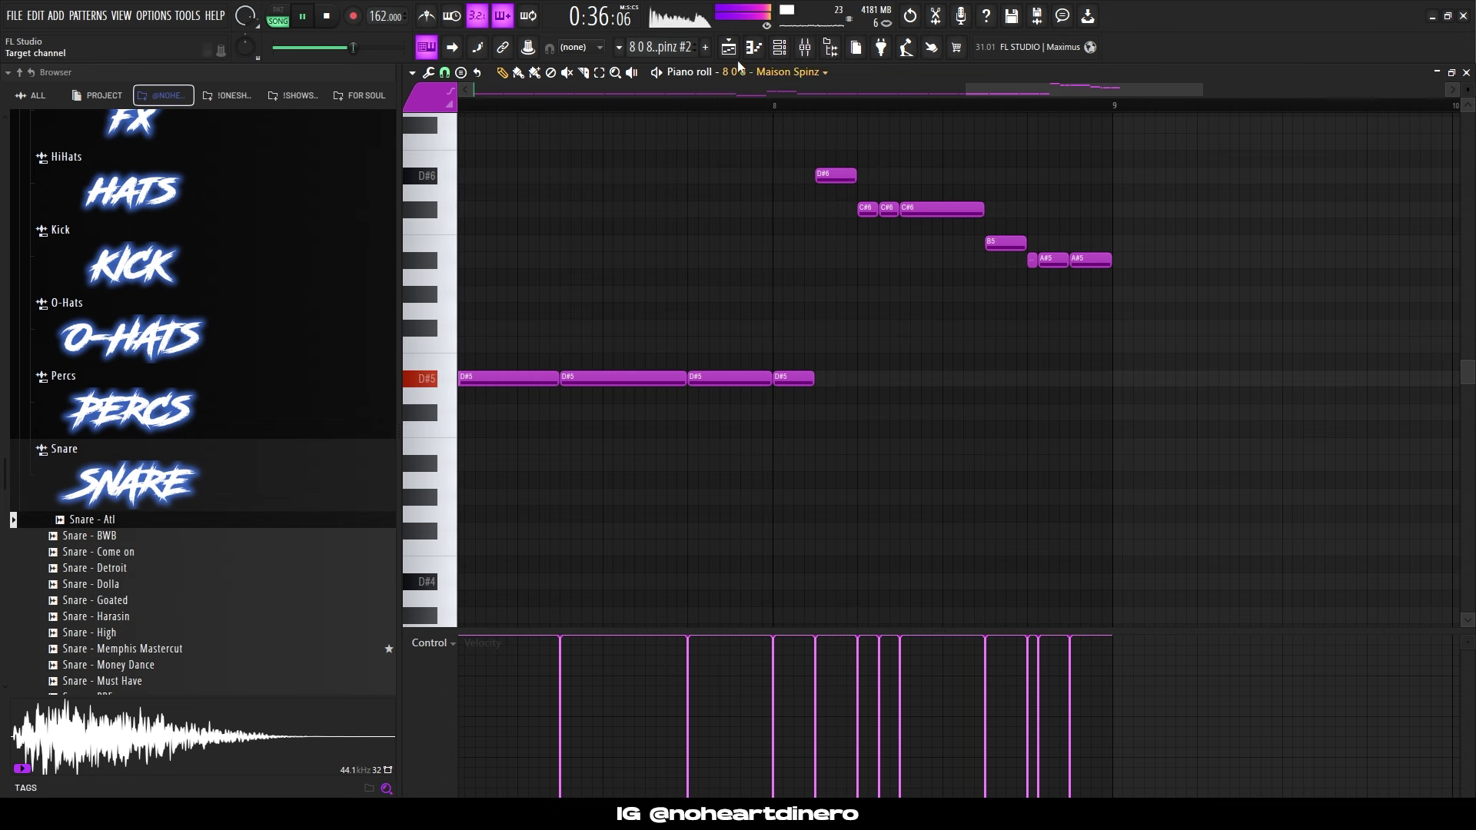
{"action": "left_click_drag", "start_coordinate": [1109, 259], "coordinate": [1091, 259]}
{"action": "key", "text": "space"}
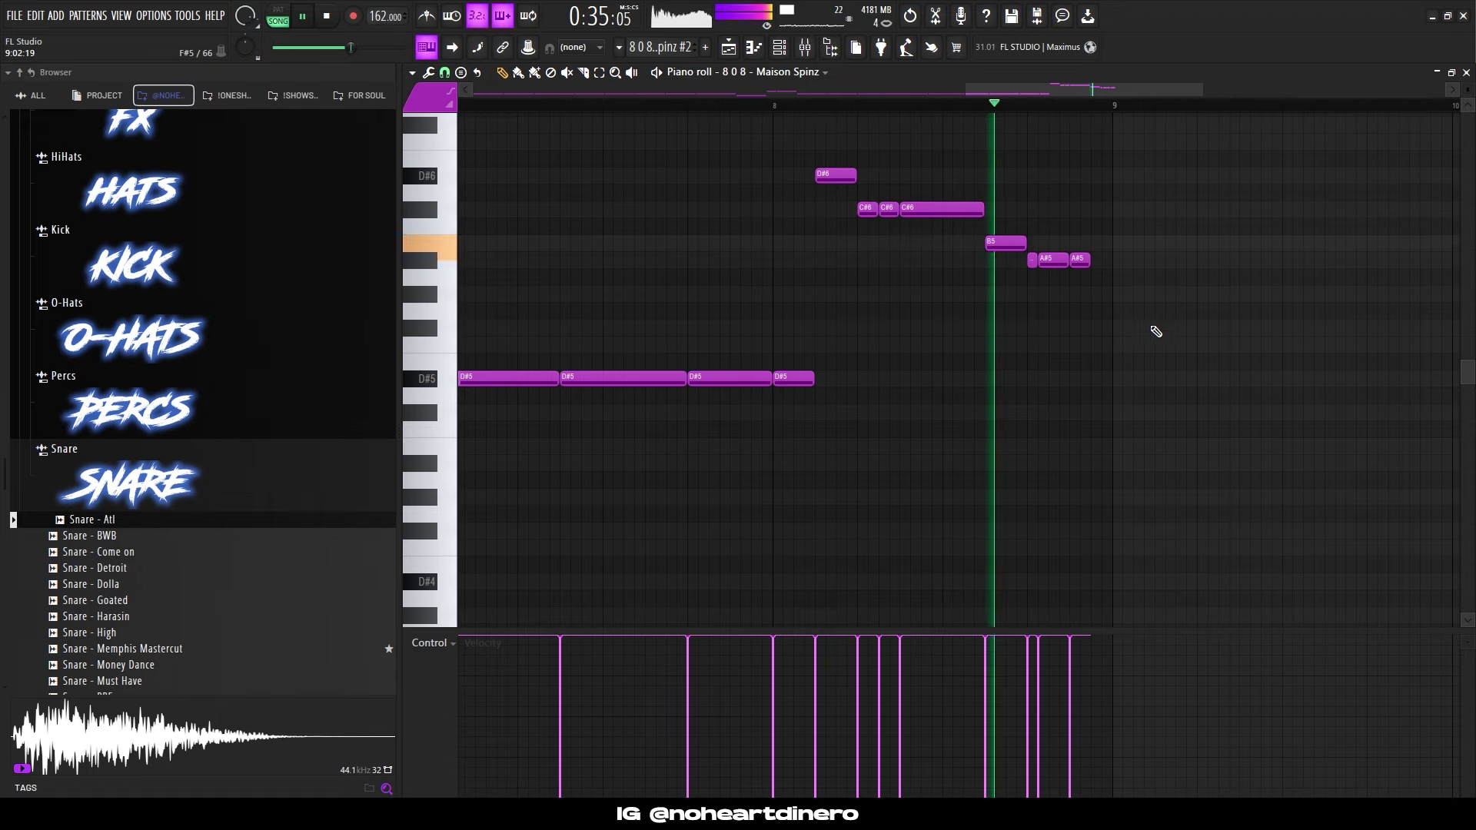
Shorten the second and fourth Kick - Chill clips on Track 9 of the playlist at their ends.
{"action": "left_click", "coordinate": [754, 48]}
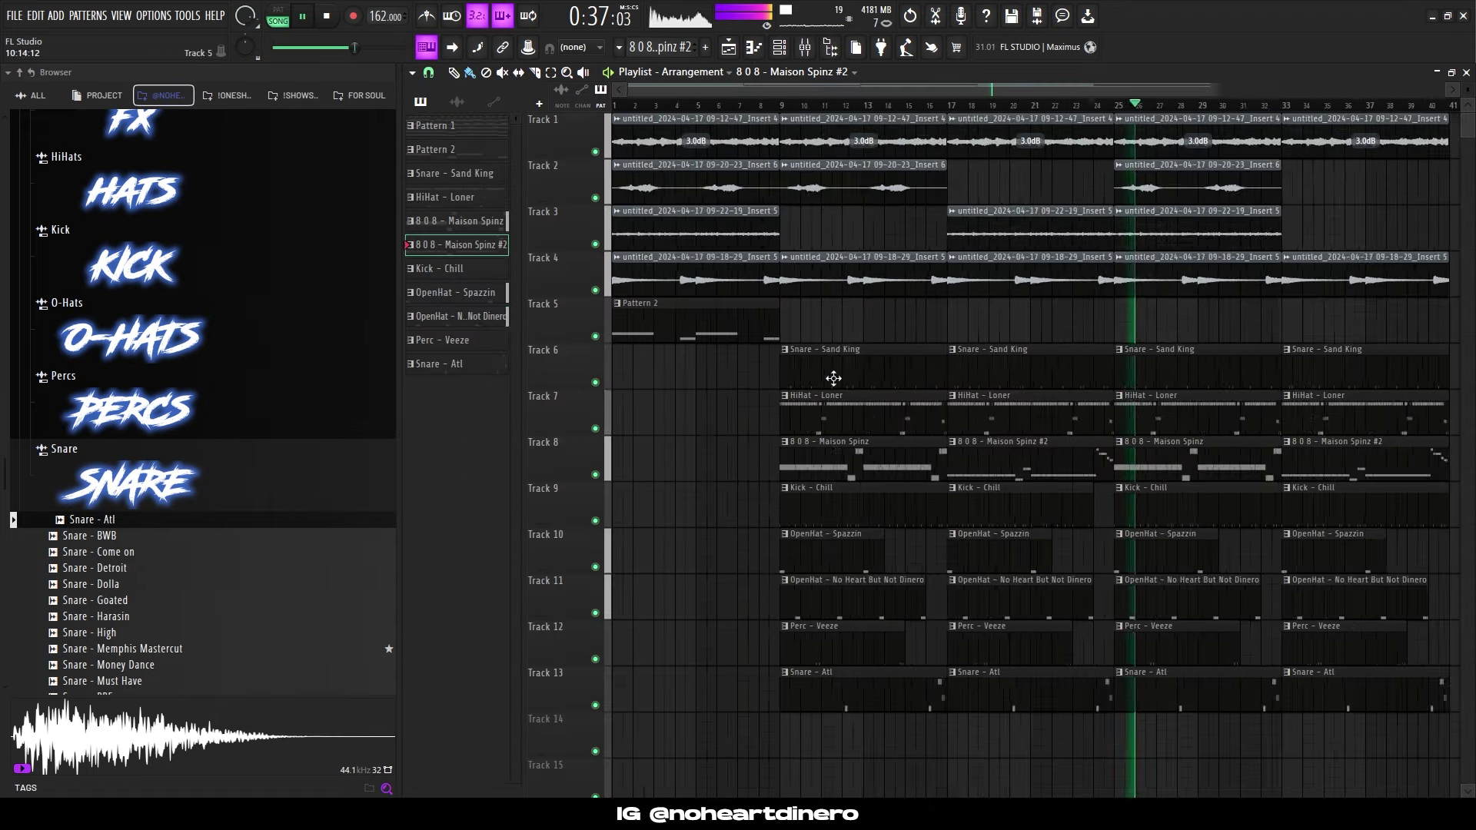
{"action": "key", "text": "ctrl+z"}
{"action": "scroll", "coordinate": [1027, 461], "scroll_direction": "down", "scroll_amount": 4}
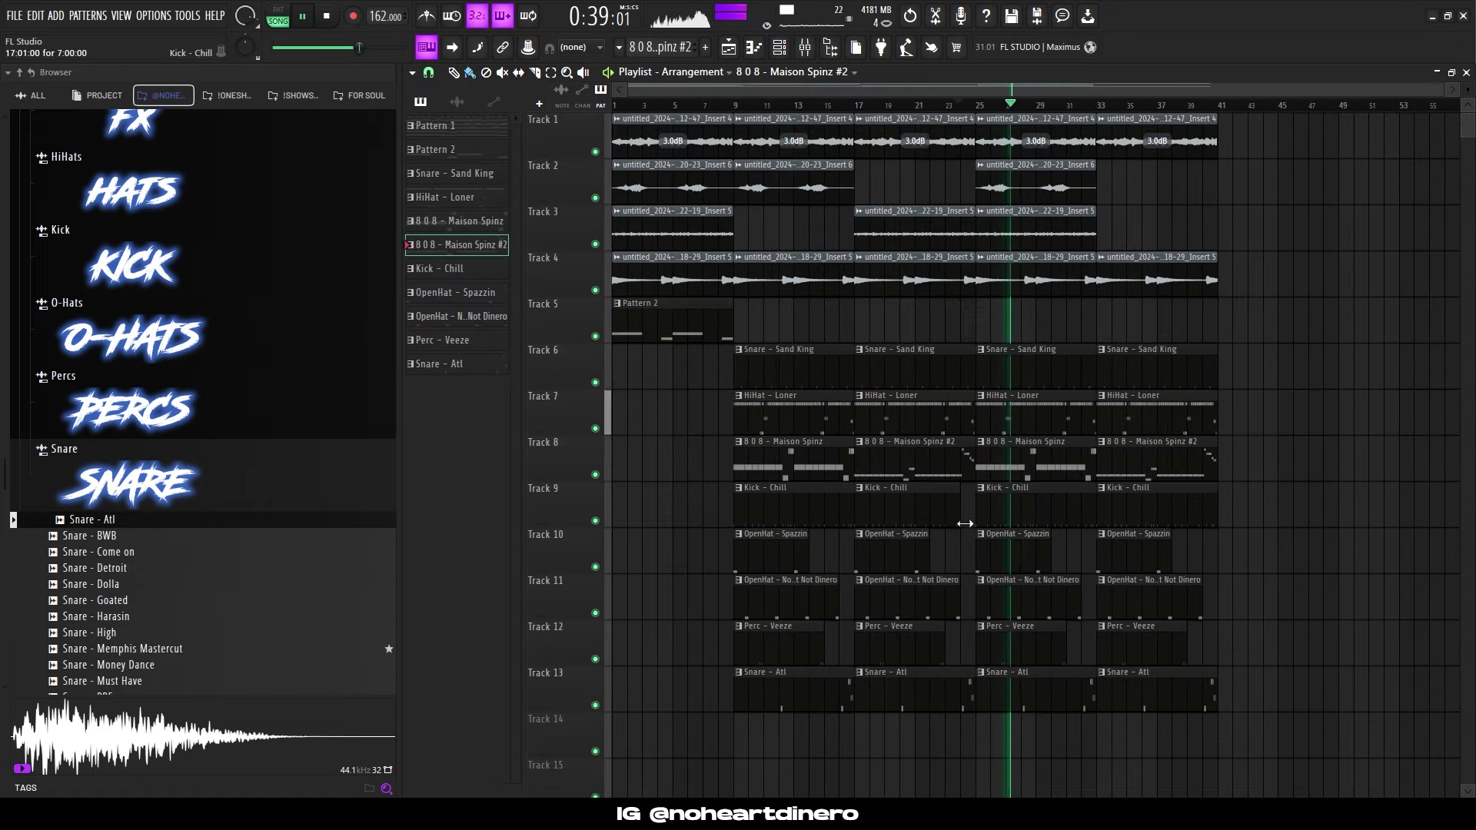
{"action": "scroll", "coordinate": [967, 521], "scroll_direction": "up", "scroll_amount": 3}
{"action": "left_click_drag", "start_coordinate": [1380, 507], "coordinate": [1371, 507]}
{"action": "scroll", "coordinate": [1243, 560], "scroll_direction": "down", "scroll_amount": 3}
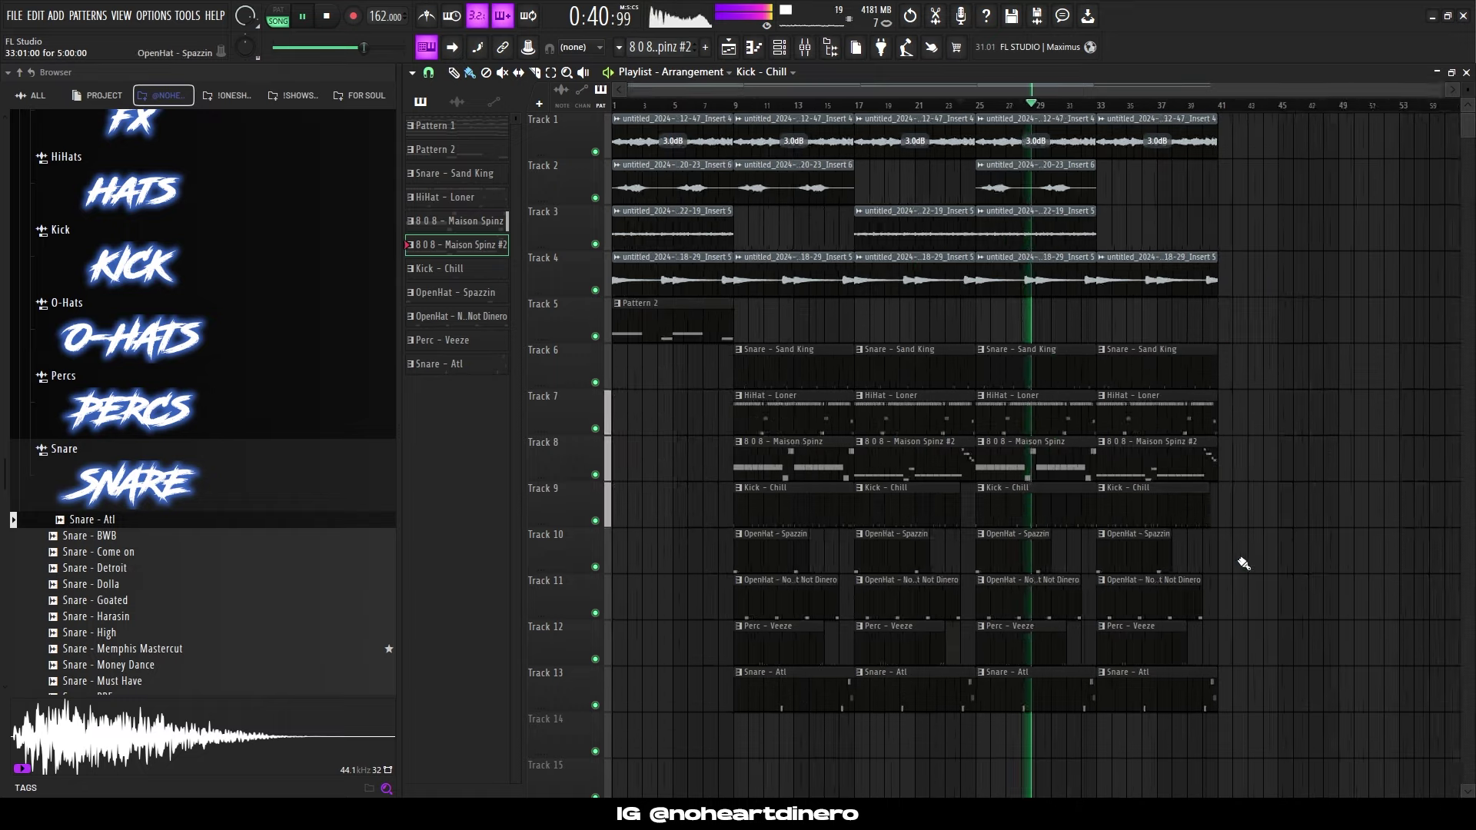
Delete the OpenHat - No Heart But Not Dinero clips starting at bars 9 and 25 on Track 11.
{"action": "scroll", "coordinate": [1230, 555], "scroll_direction": "up", "scroll_amount": 2}
{"action": "scroll", "coordinate": [999, 516], "scroll_direction": "down", "scroll_amount": 2}
{"action": "scroll", "coordinate": [869, 492], "scroll_direction": "down", "scroll_amount": 3}
{"action": "scroll", "coordinate": [731, 459], "scroll_direction": "up", "scroll_amount": 3}
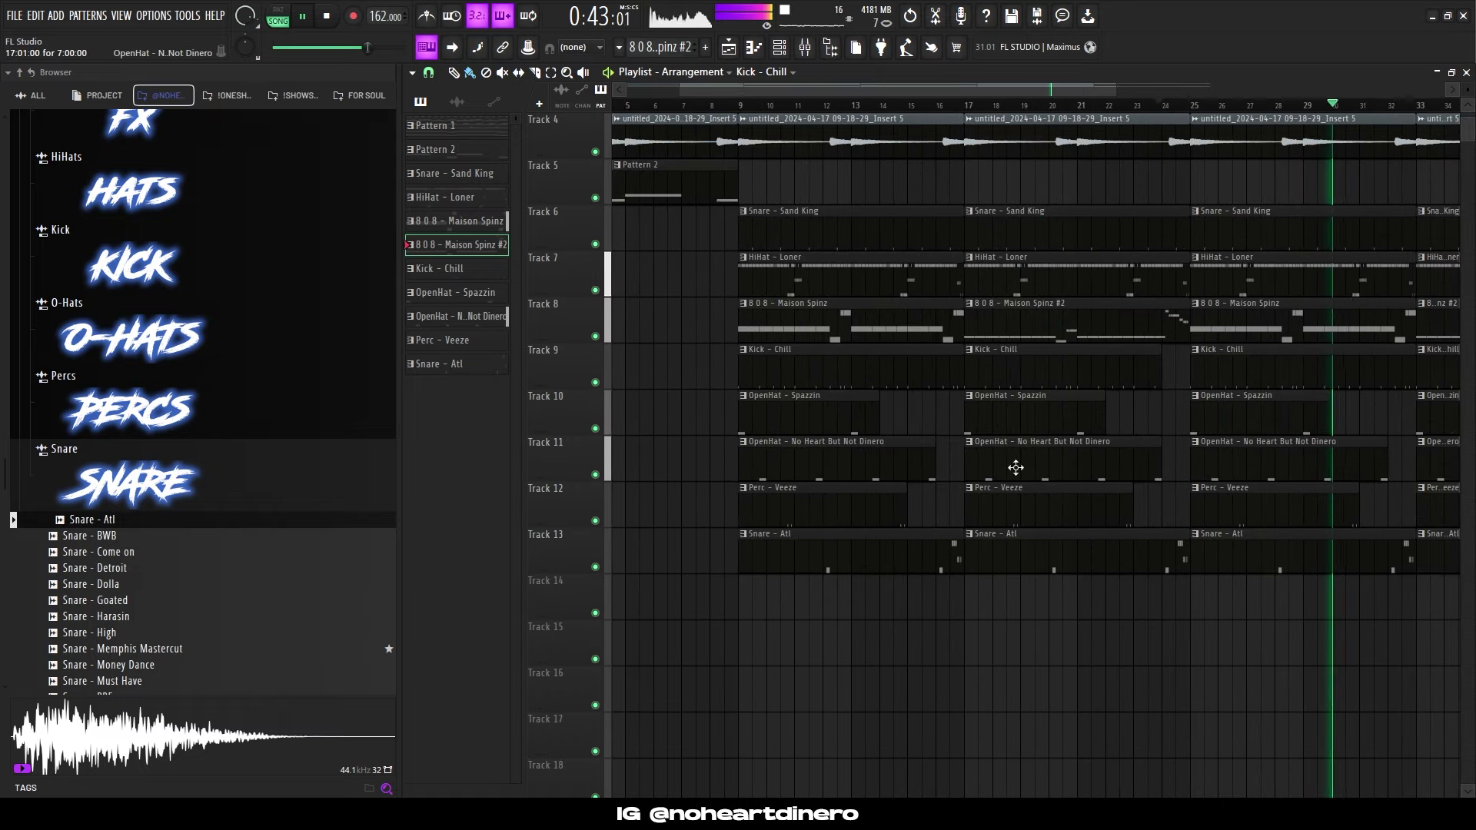
{"action": "right_click", "coordinate": [884, 463]}
{"action": "right_click", "coordinate": [1230, 469]}
Shorten the OpenHat - Spazzin clips starting at bars 9 and 25 on Track 10 to four bars.
{"action": "scroll", "coordinate": [969, 454], "scroll_direction": "down", "scroll_amount": 3}
{"action": "left_click_drag", "start_coordinate": [1179, 425], "coordinate": [793, 424]}
{"action": "key", "text": "ctrl+d"}
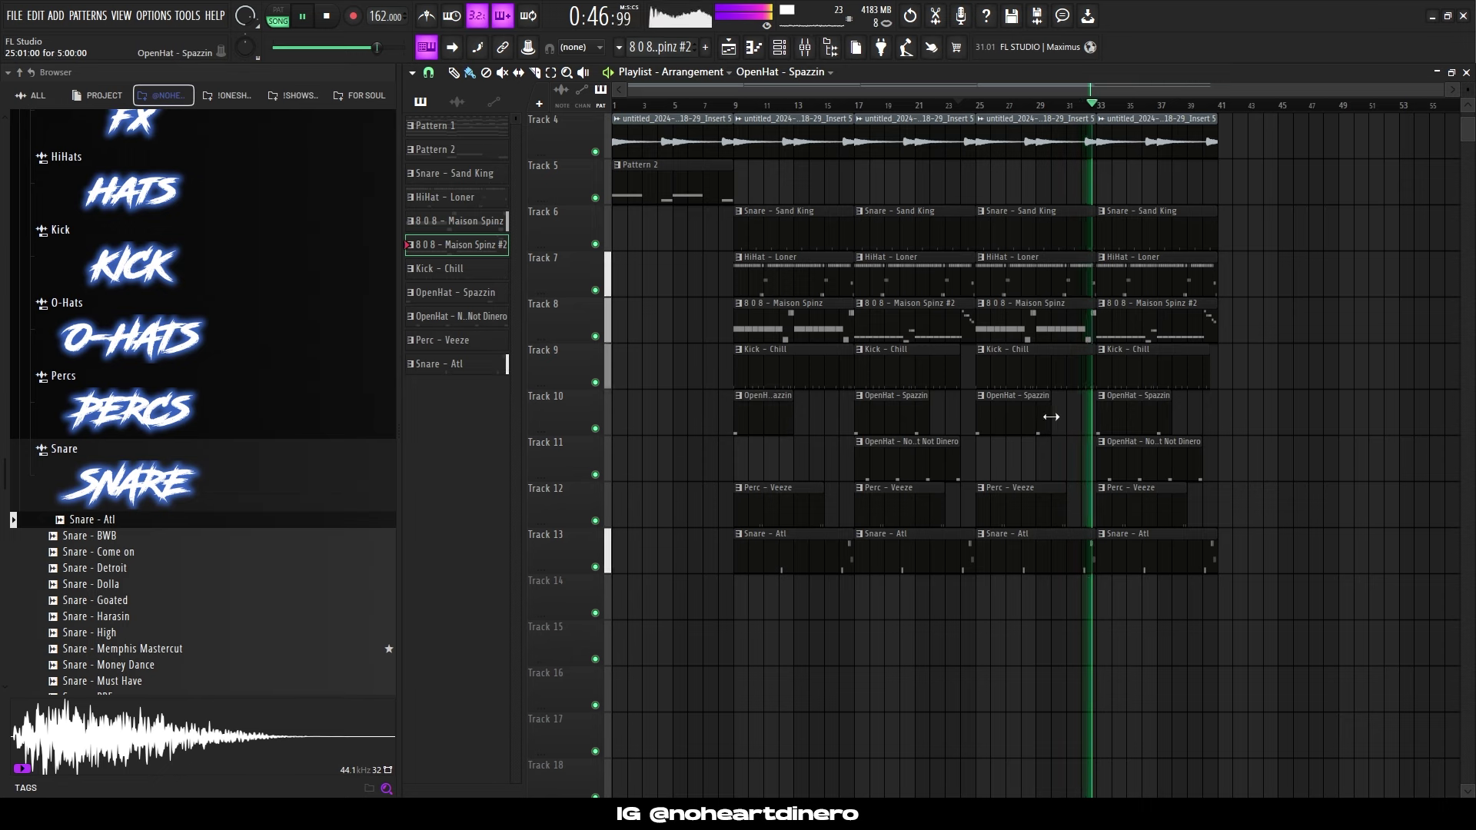
{"action": "scroll", "coordinate": [930, 523], "scroll_direction": "up", "scroll_amount": 3}
{"action": "scroll", "coordinate": [930, 524], "scroll_direction": "down", "scroll_amount": 3}
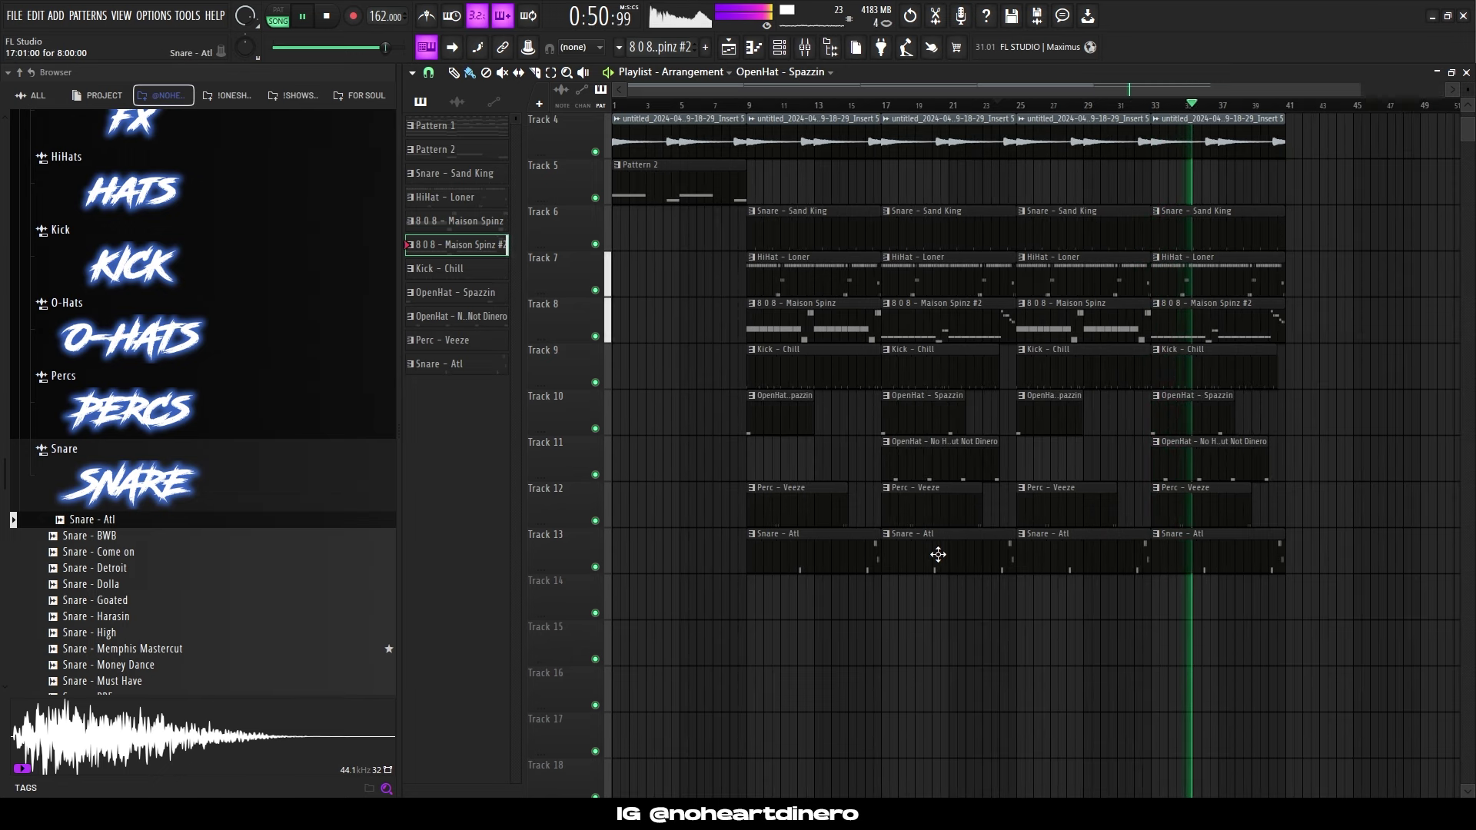
Delete the Snare - Atl clips starting at bars 17 and 33 on Track 13.
{"action": "right_click", "coordinate": [1001, 556]}
{"action": "right_click", "coordinate": [1249, 551]}
{"action": "right_click", "coordinate": [1254, 551], "text": "ctrl"}
{"action": "scroll", "coordinate": [947, 502], "scroll_direction": "down", "scroll_amount": 1}
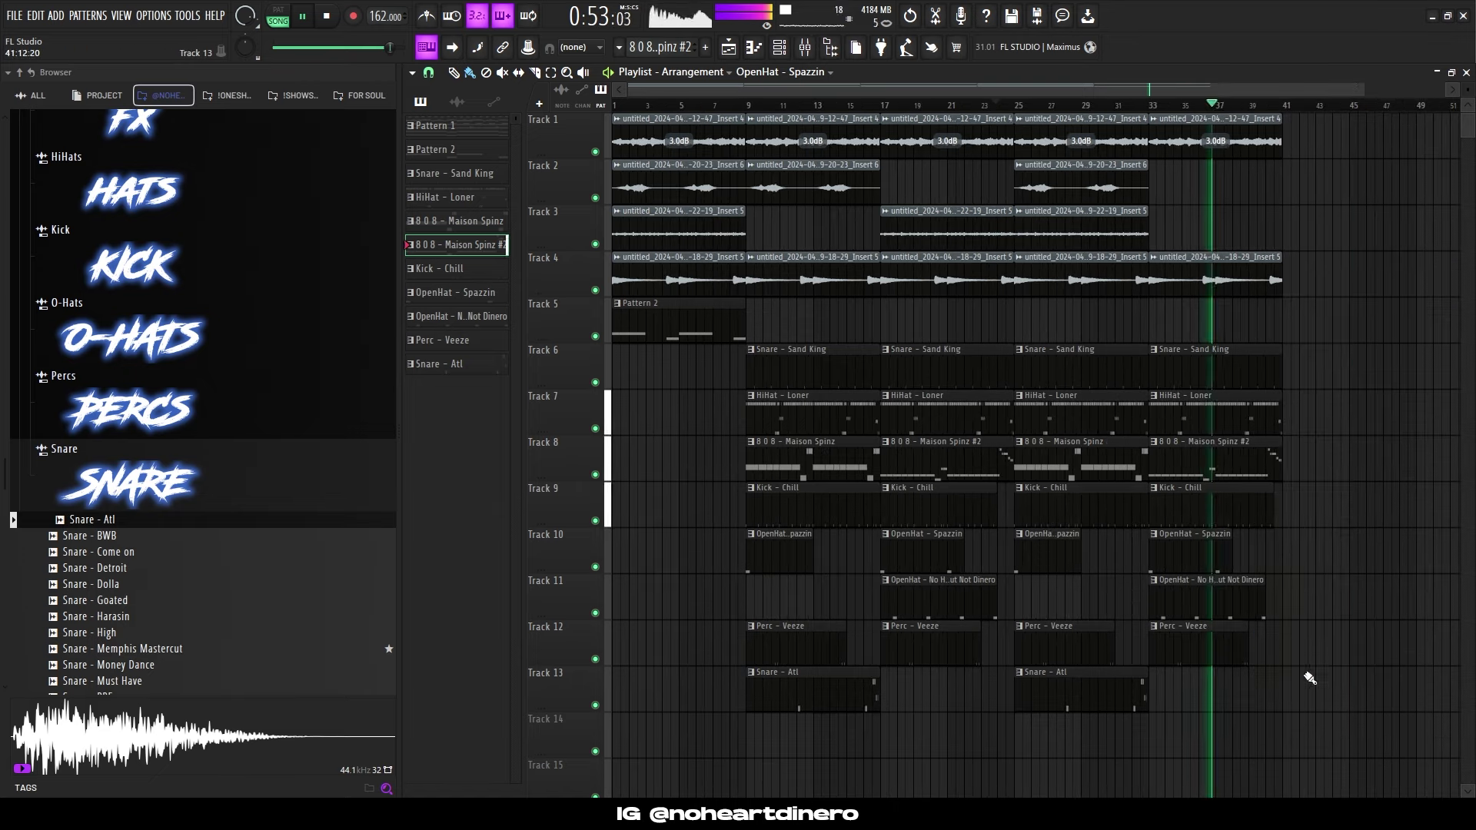
{"action": "mouse_move", "coordinate": [1345, 709]}
{"action": "left_mouse_down"}
{"action": "mouse_move", "coordinate": [837, 376]}
{"action": "mouse_move", "coordinate": [623, 127]}
{"action": "left_mouse_up"}
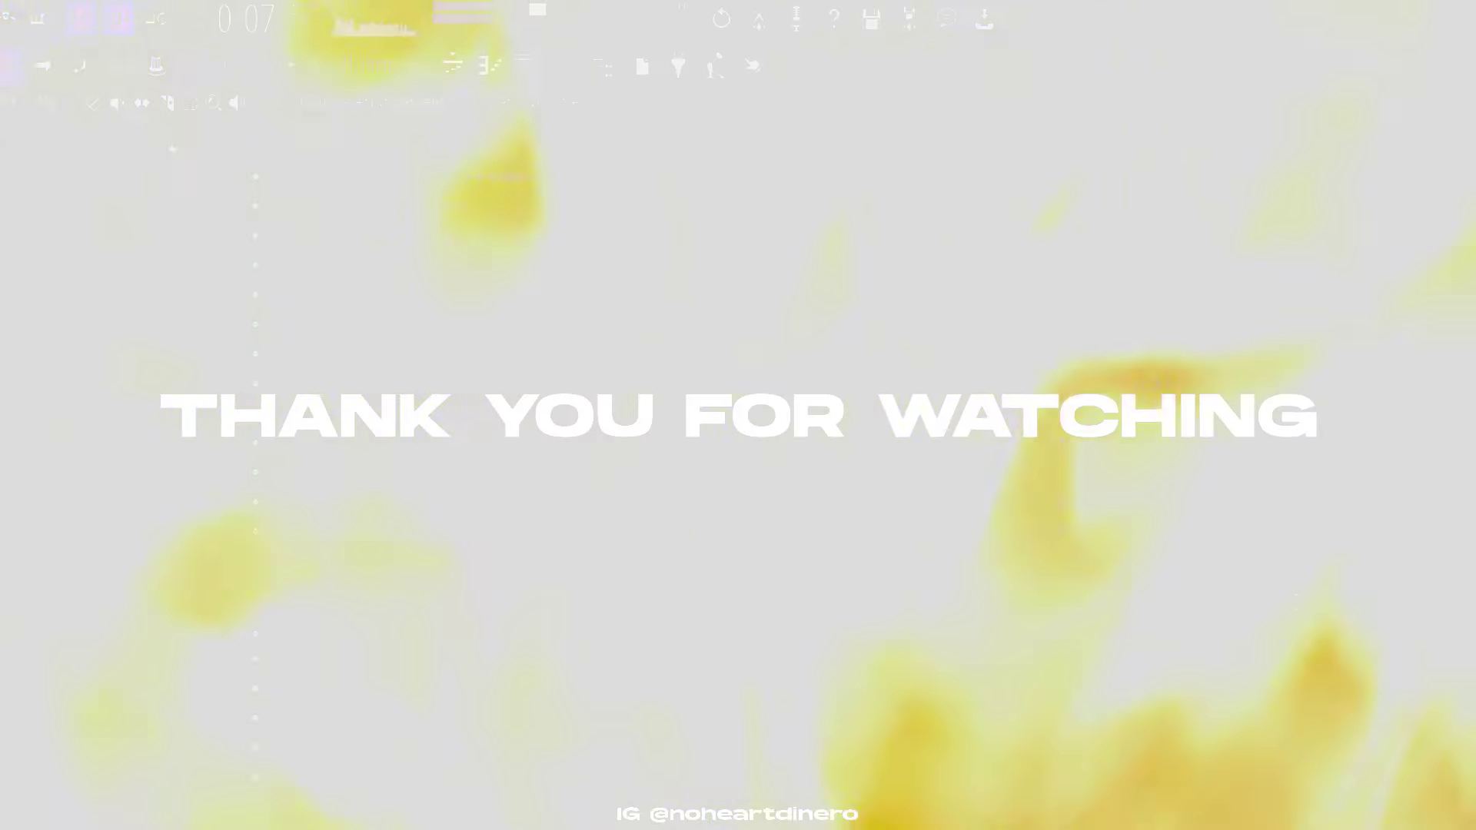